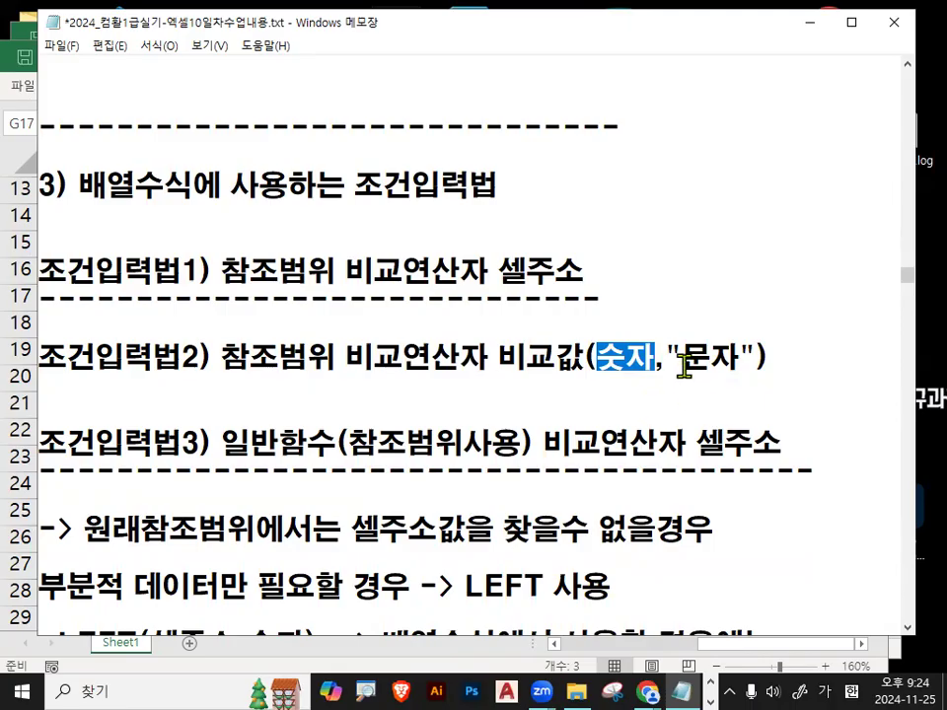
Highlight the notes on 참조범위사용, 셀주소값 and needing only partial data.
left_click(252, 470)
left_click_drag(224, 446, 507, 446)
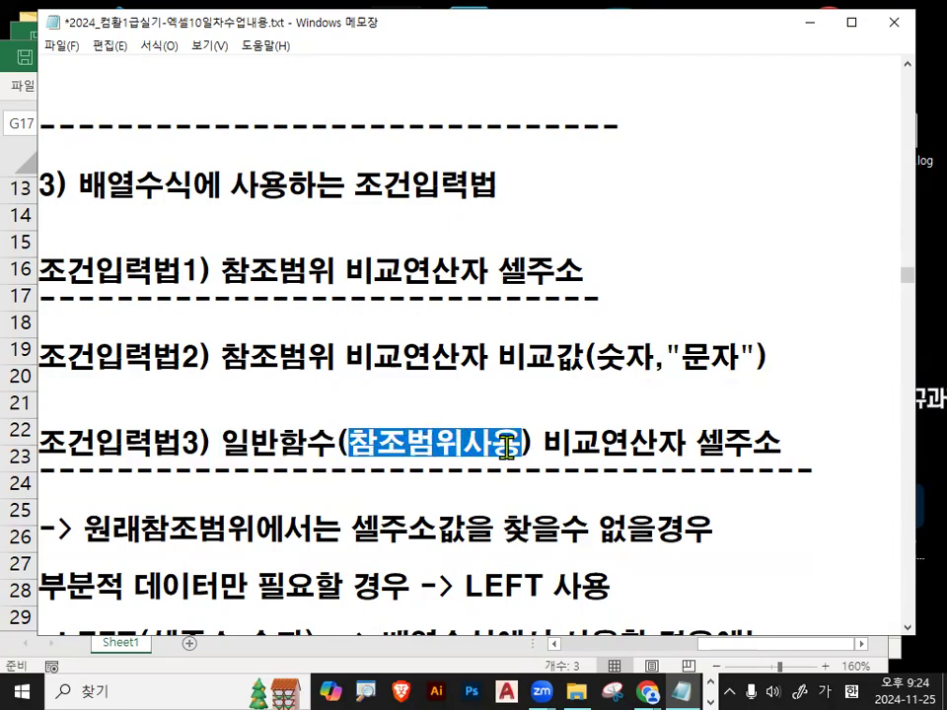
scroll(507, 447, "down", 1)
left_click_drag(82, 445, 463, 446)
left_click(355, 446)
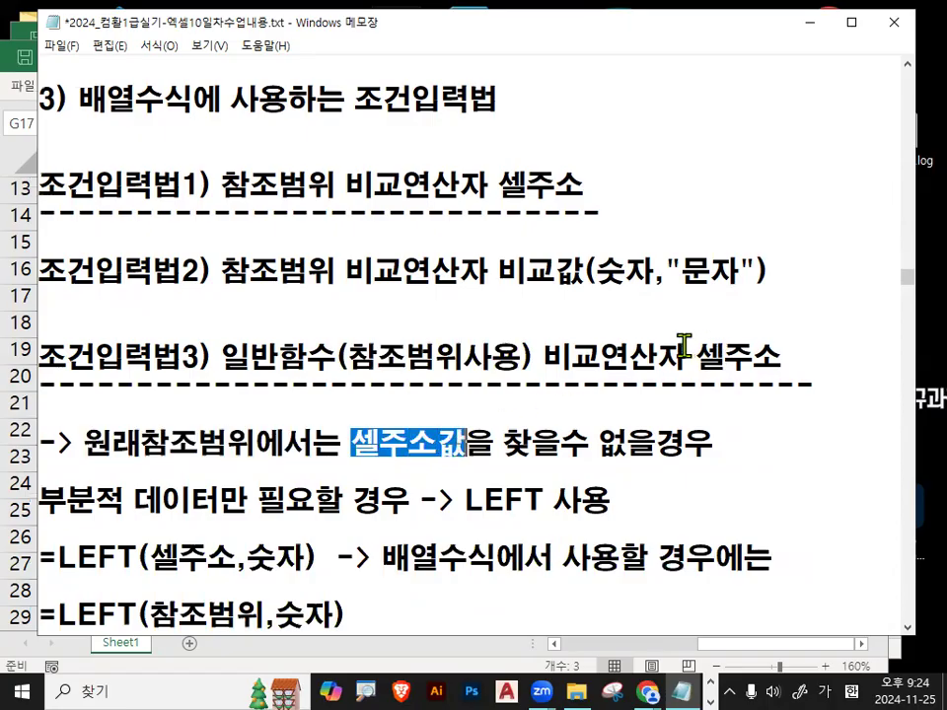
left_click_drag(683, 347, 780, 355)
left_click_drag(505, 433, 684, 442)
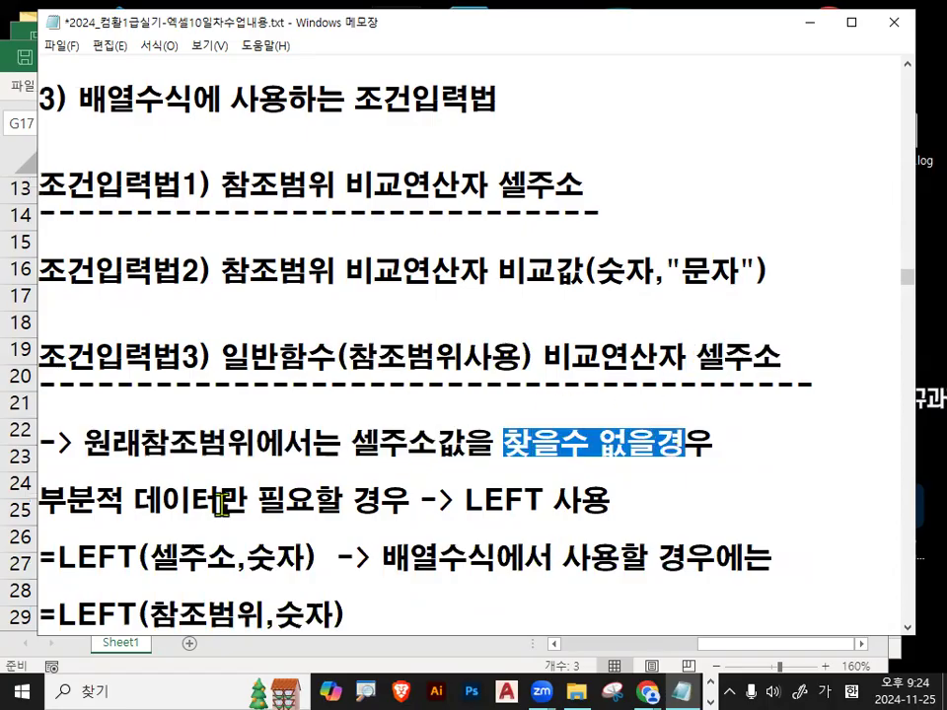
left_click_drag(53, 506, 359, 508)
Highlight 'LEFT 사용' and 셀주소 in the =LEFT(셀주소,숫자) formula.
scroll(363, 513, "down", 1)
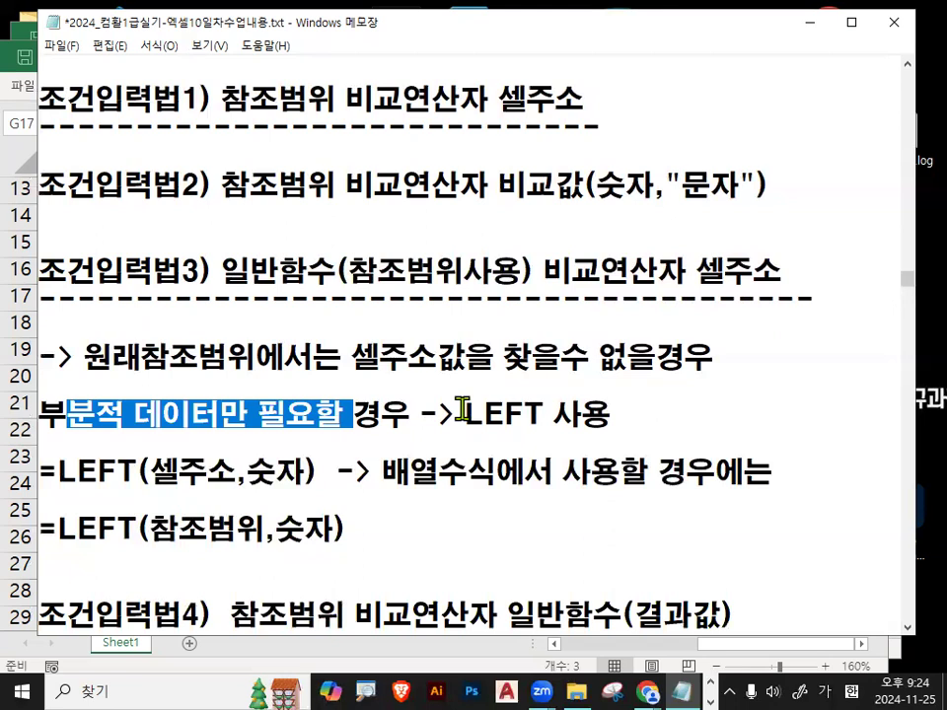
left_click_drag(465, 413, 597, 411)
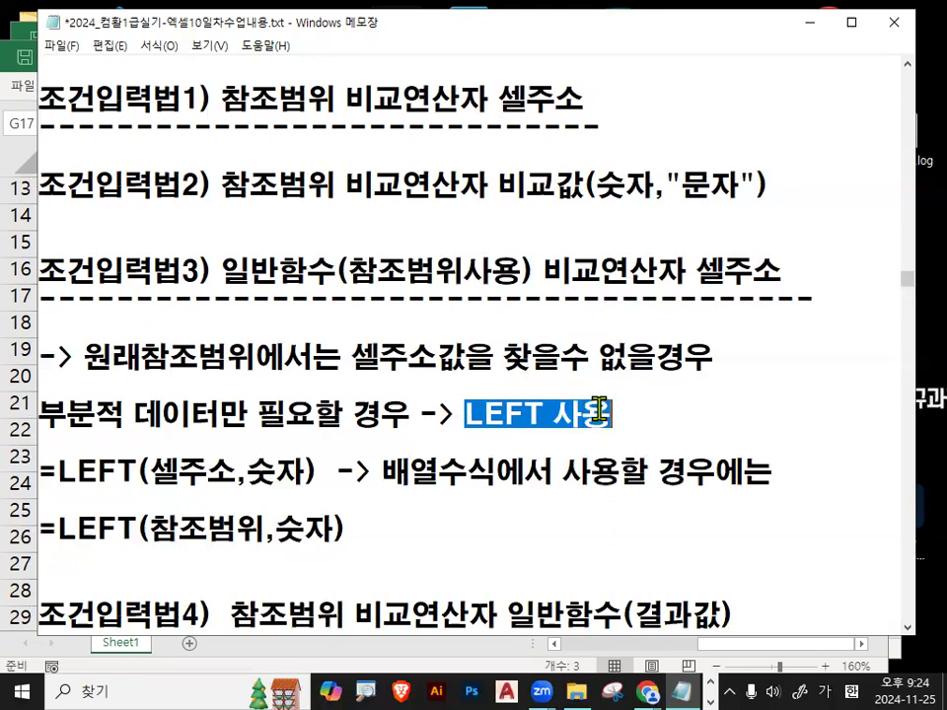
left_click_drag(59, 471, 138, 472)
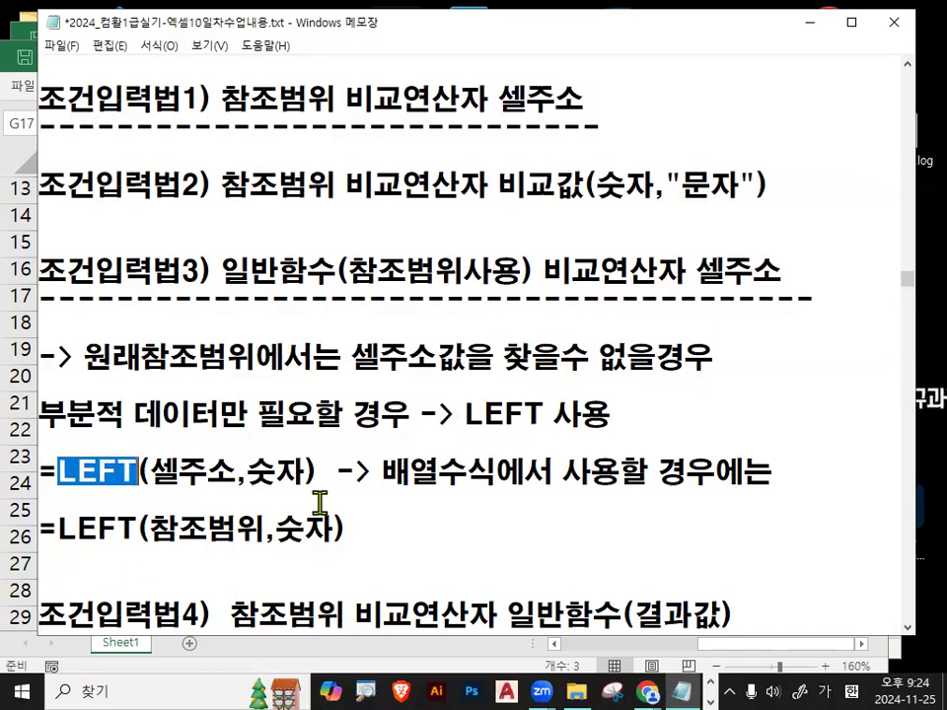
left_click_drag(60, 477, 118, 474)
scroll(119, 475, "down", 1)
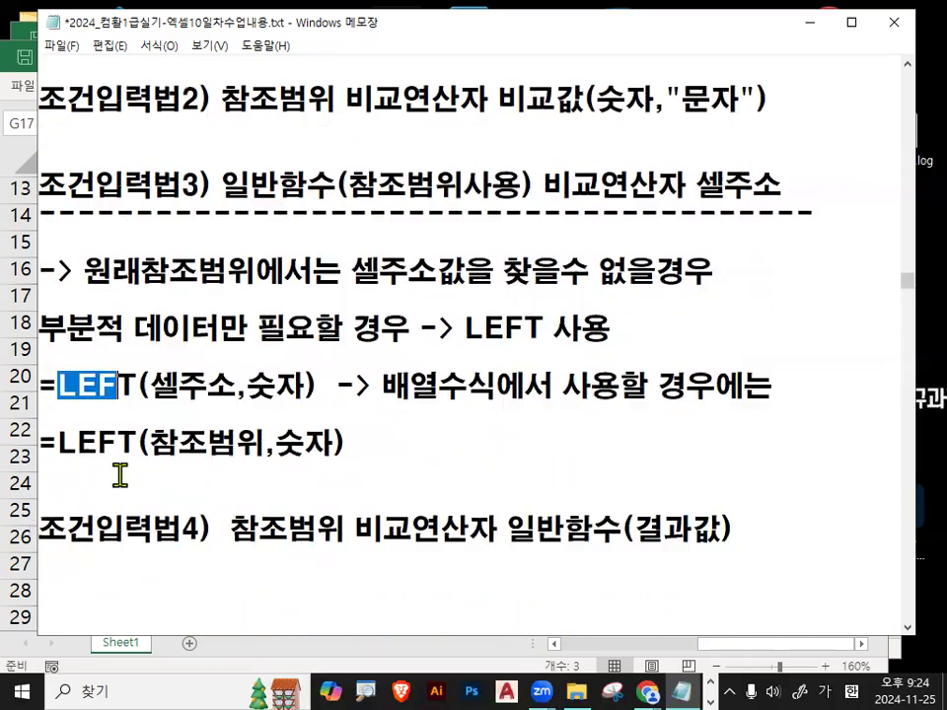
mouse_move(151, 386)
left_mouse_down()
mouse_move(225, 382)
mouse_move(186, 409)
mouse_move(220, 392)
left_mouse_up()
Mark 배열수식에, 셀주소 and 참조범위 in red ink, then minimize Notepad.
key("ctrl+2")
key("Escape")
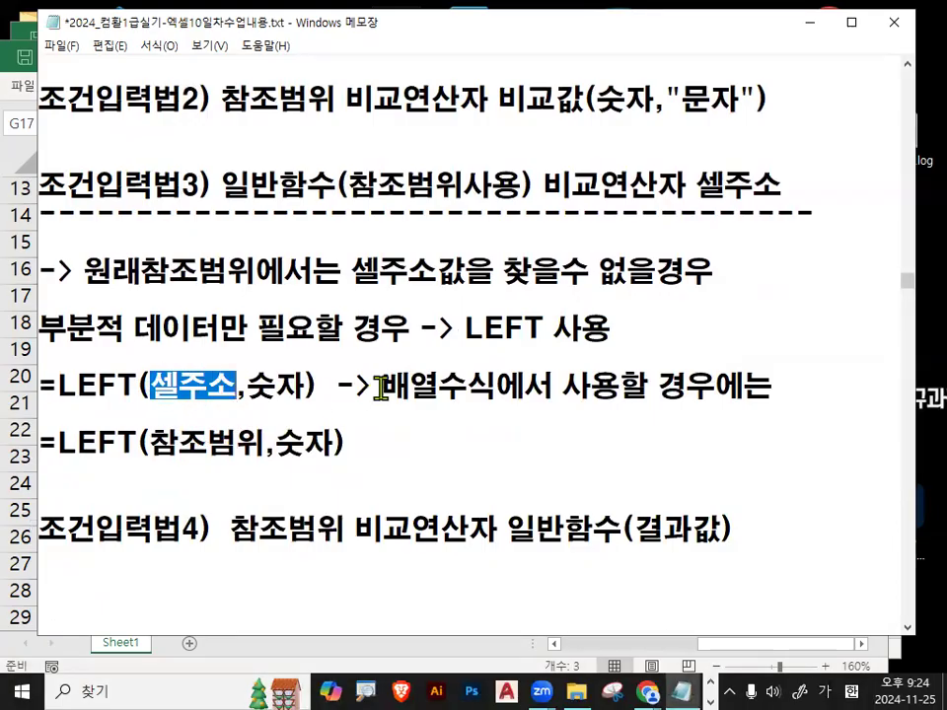
left_click_drag(380, 389, 511, 386)
key("ctrl+2")
mouse_move(211, 391)
left_mouse_down()
mouse_move(211, 399)
mouse_move(233, 392)
left_mouse_up()
mouse_move(275, 447)
left_mouse_down()
mouse_move(185, 446)
mouse_move(255, 458)
left_mouse_up()
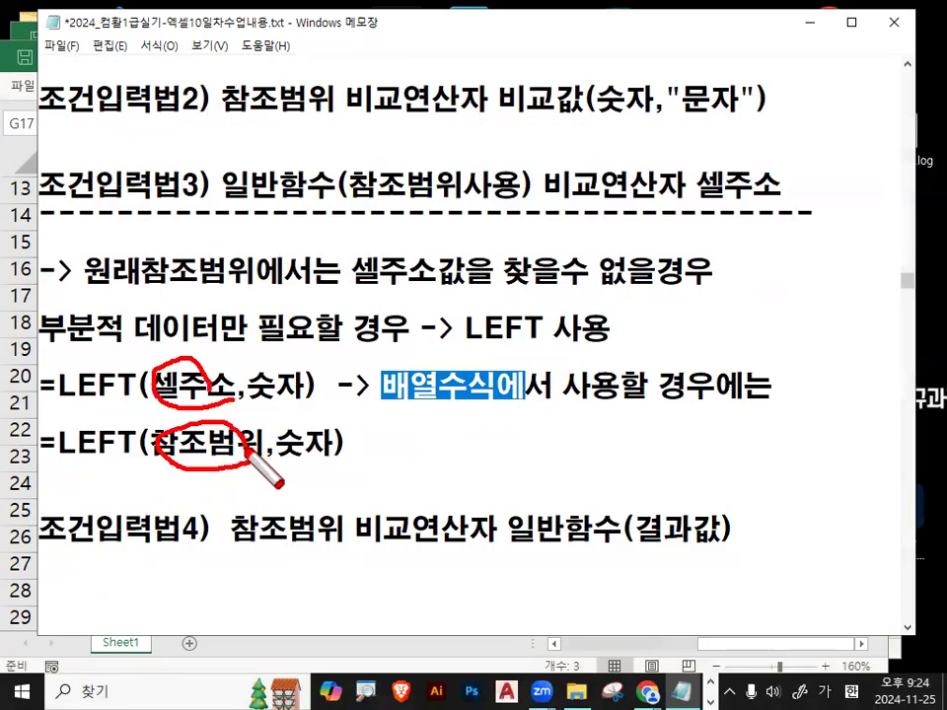
key("Escape")
left_click(806, 22)
scroll(355, 402, "down", 3)
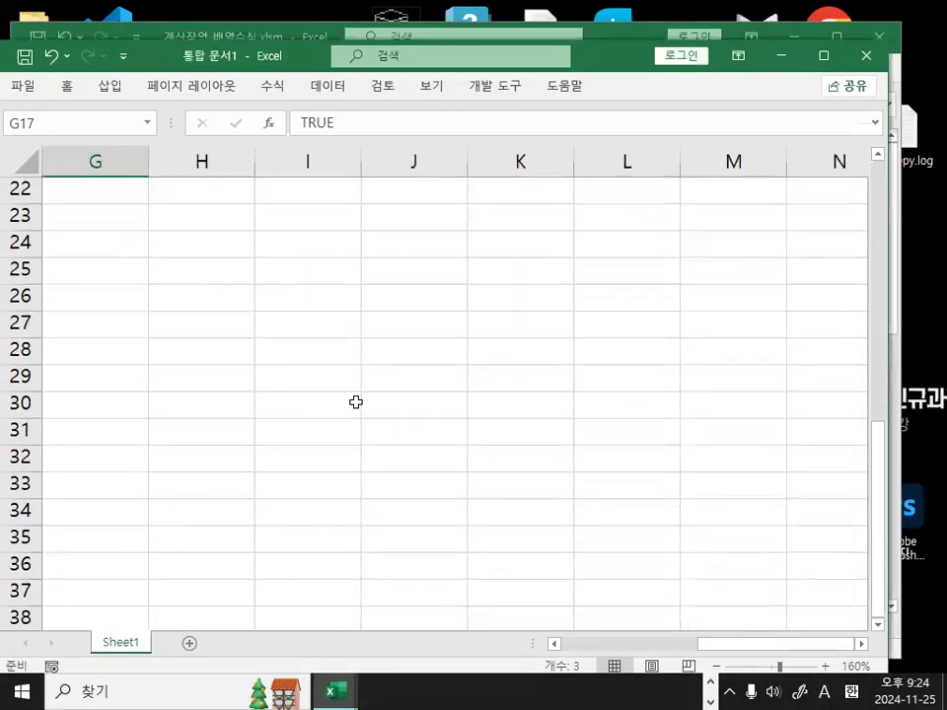
Enter the sample codes a001, b001 and c001 in I26:I28.
left_click(294, 316)
left_click(298, 291)
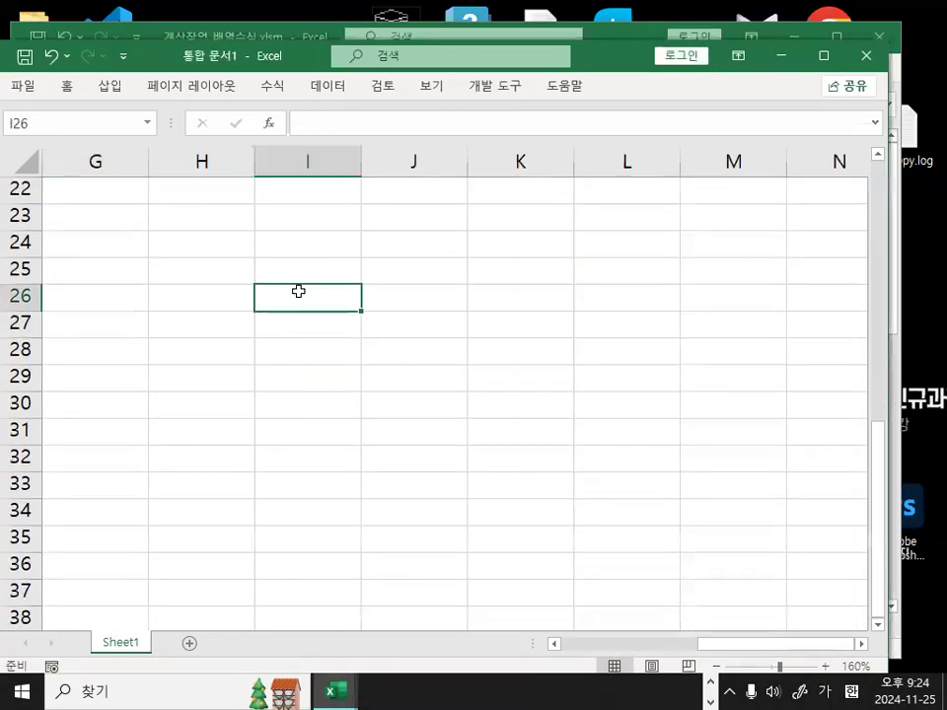
type("ㅁ")
key("BackSpace")
type("a001")
key("Return")
type("b000")
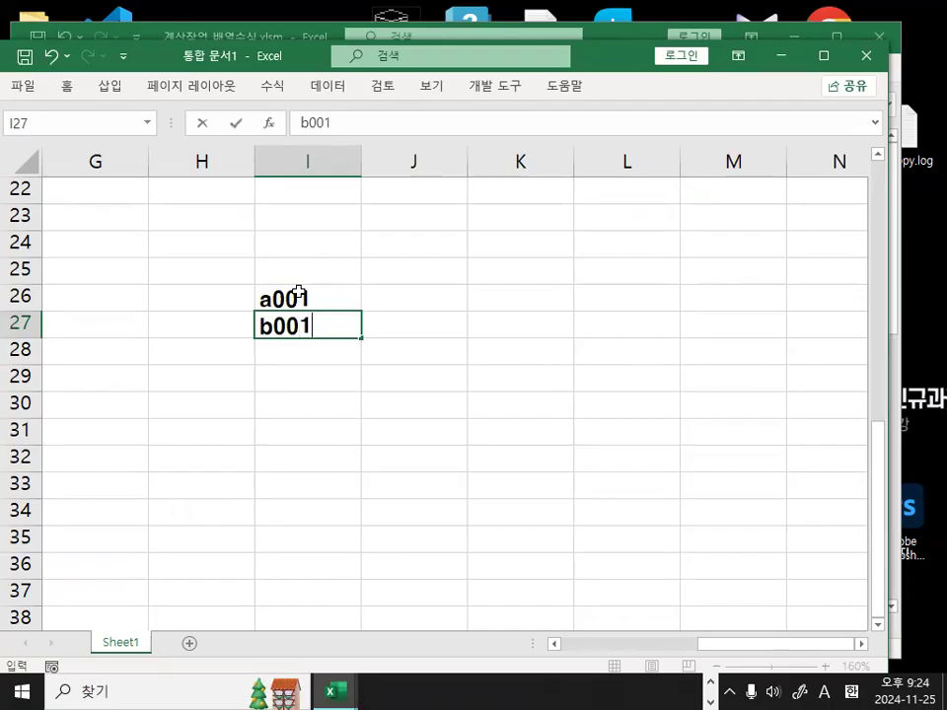
key("Return")
type("c001")
key("Return")
Enter the first letters a, b and c further down column I.
key("Return")
key("Return")
key("Return")
type("a")
key("Return")
type("b")
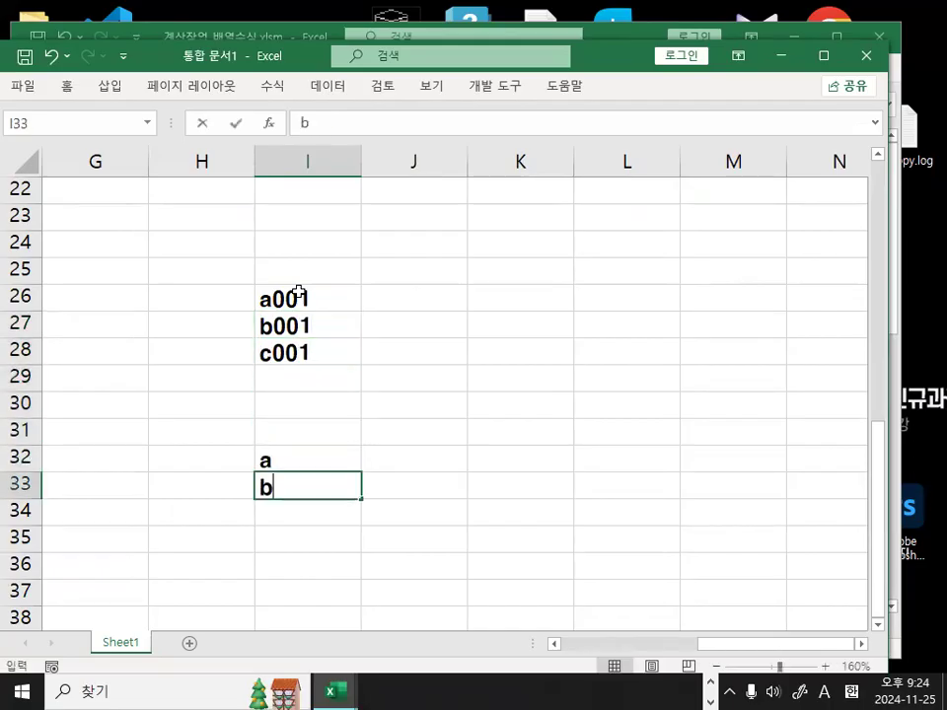
key("Return")
type("c")
key("Return")
key("Up")
key("Up")
key("Up")
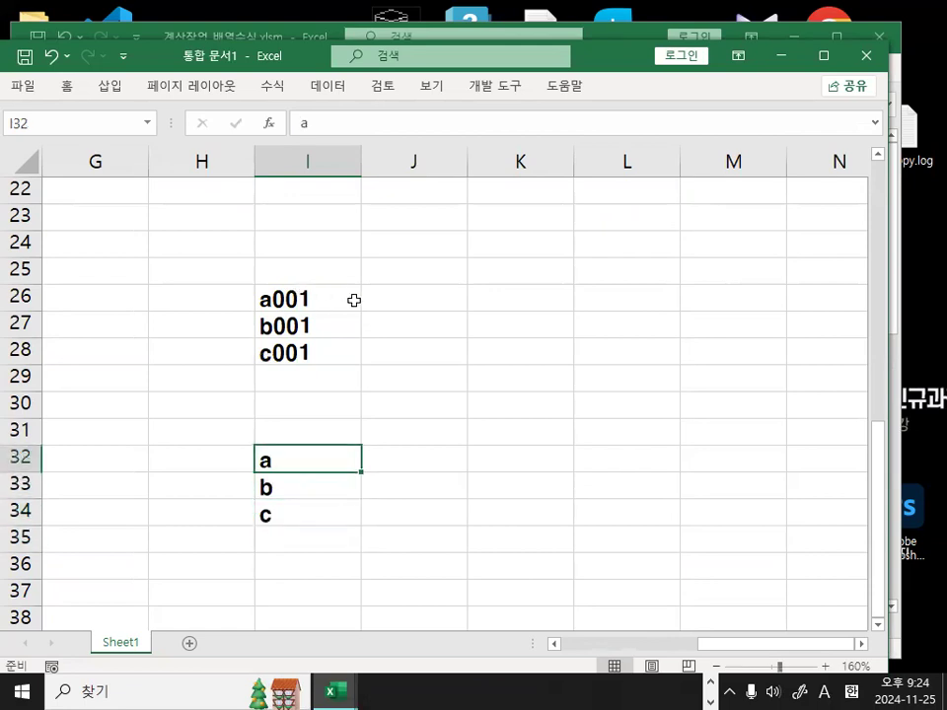
Circle the letter a and draw an arrow linking it to a001.
mouse_move(279, 460)
left_mouse_down()
mouse_move(258, 481)
mouse_move(361, 466)
mouse_move(422, 340)
left_mouse_up()
left_click_drag(386, 226, 301, 296)
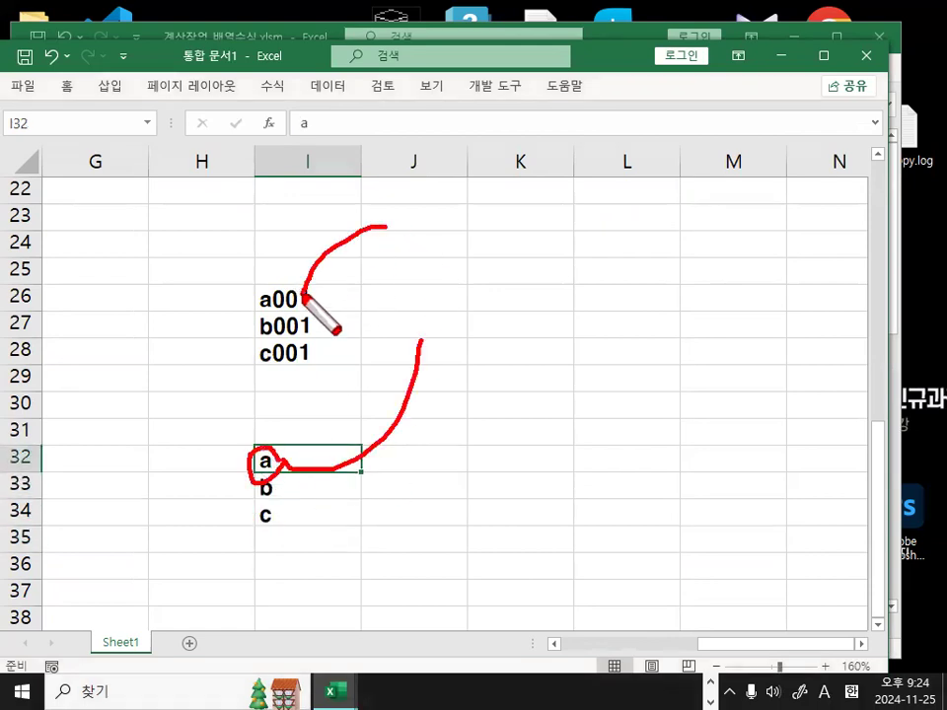
left_click_drag(287, 252, 381, 265)
key("Escape")
Mark the first letter and underline the 001 digits of a001, b001, c001.
key("ctrl+1")
left_click(276, 324)
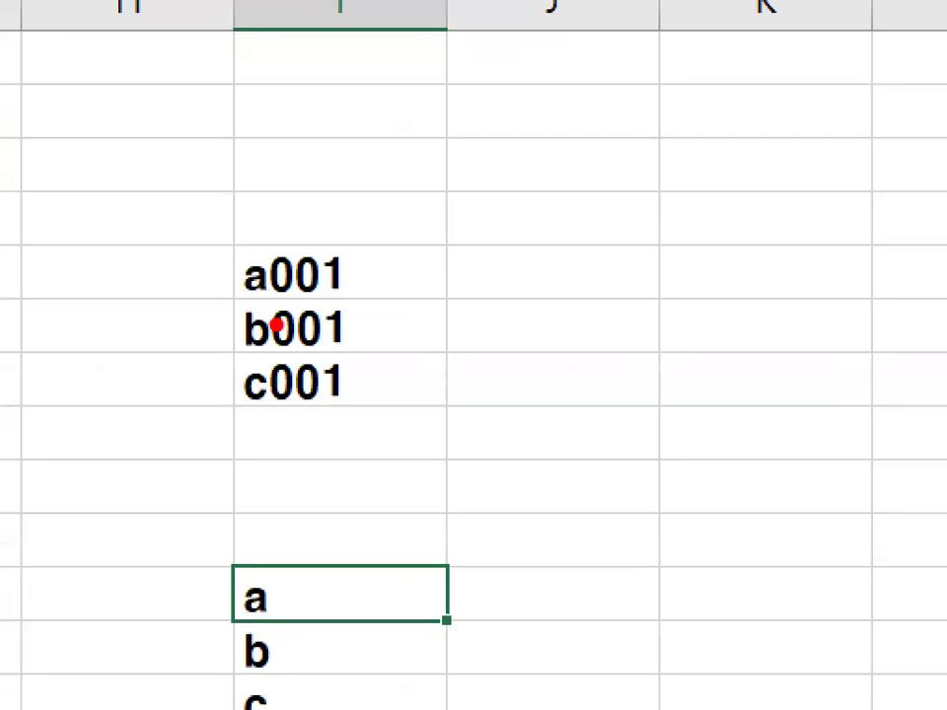
left_click_drag(239, 242, 275, 207)
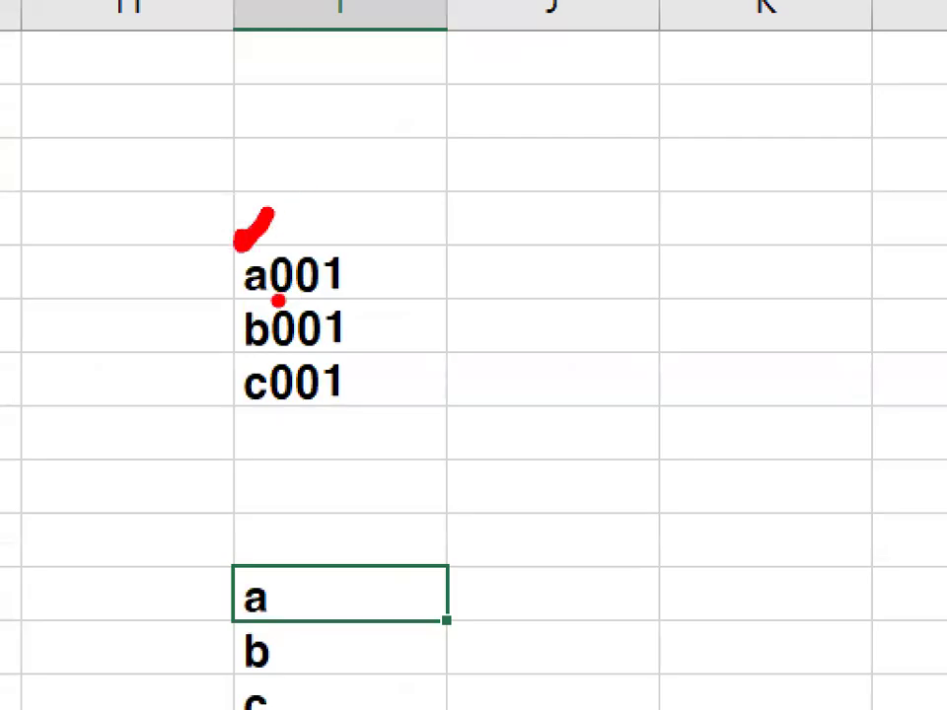
left_click_drag(270, 296, 366, 288)
left_click_drag(279, 346, 366, 343)
left_click_drag(262, 418, 375, 429)
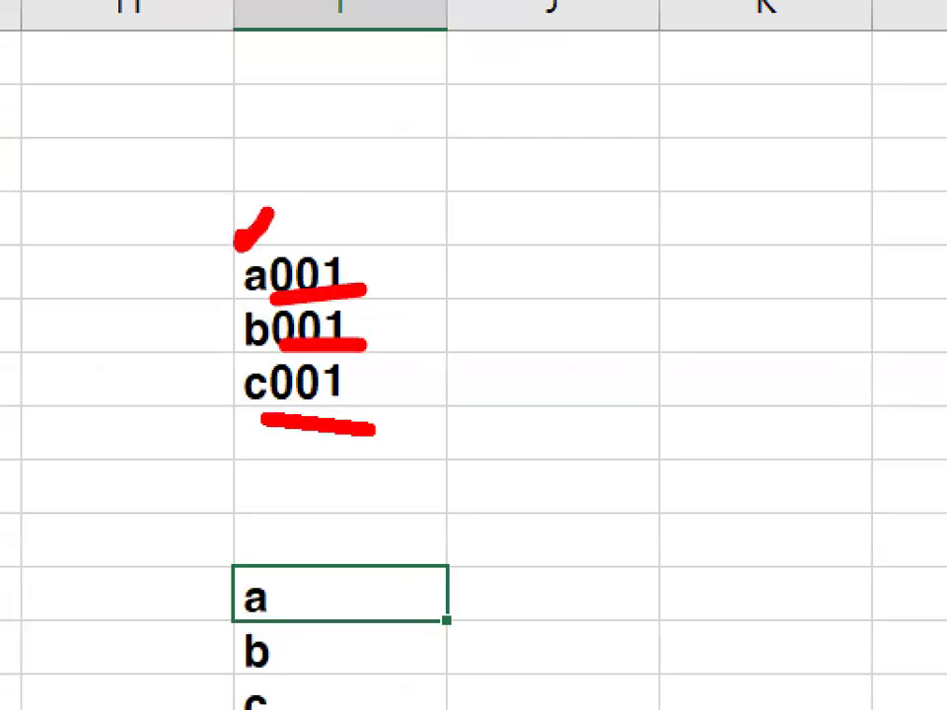
left_click_drag(275, 592, 523, 355)
left_click_drag(490, 117, 333, 228)
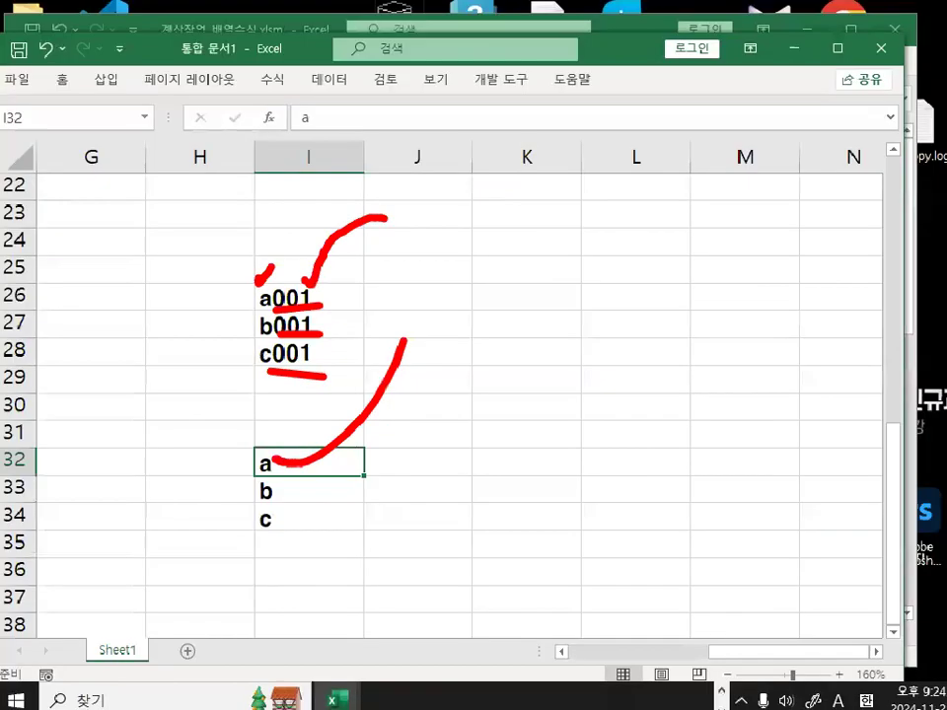
key("Escape")
Box and tick the first letters of a001–c001, then select J26:J28.
left_click(404, 301)
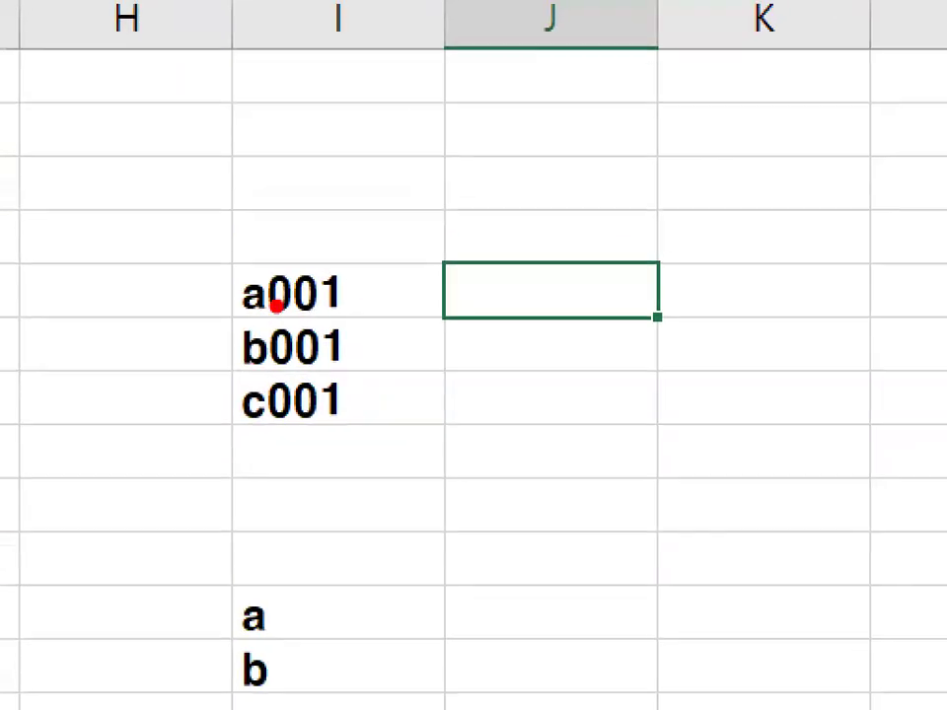
mouse_move(277, 306)
left_mouse_down()
mouse_move(248, 319)
mouse_move(271, 296)
left_mouse_up()
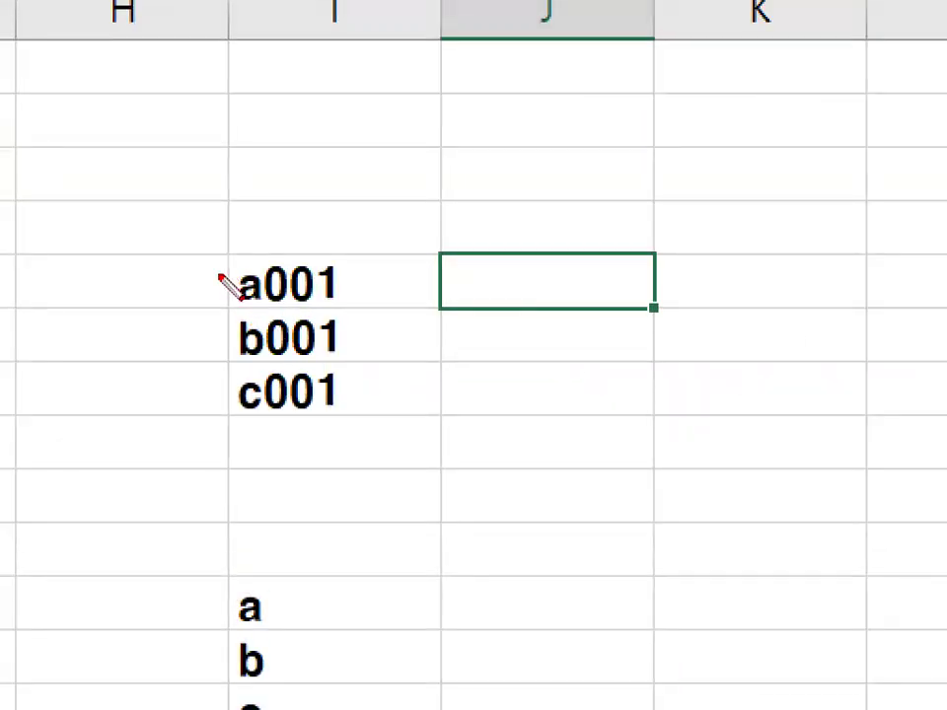
mouse_move(219, 277)
left_mouse_down()
mouse_move(219, 412)
mouse_move(220, 264)
mouse_move(262, 262)
mouse_move(273, 408)
mouse_move(209, 403)
left_mouse_up()
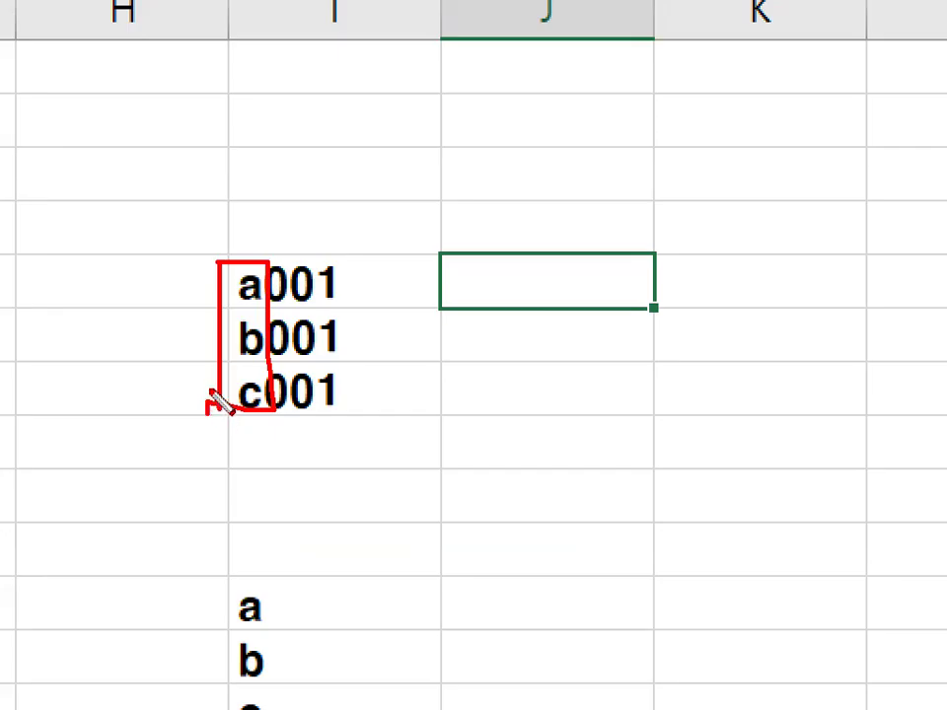
left_click_drag(219, 214, 295, 151)
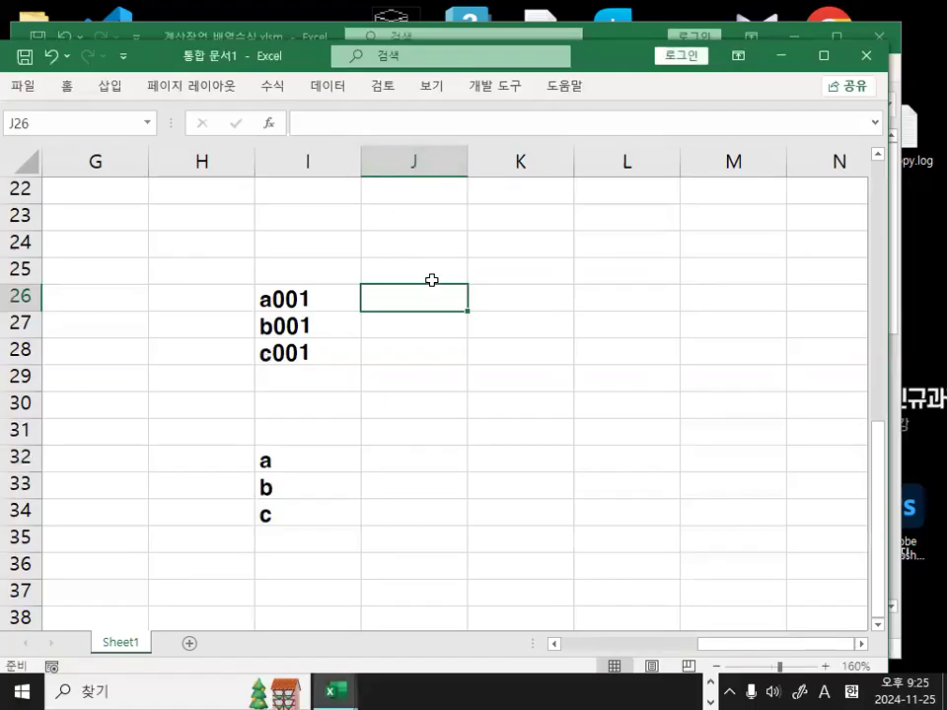
left_click_drag(581, 278, 567, 402)
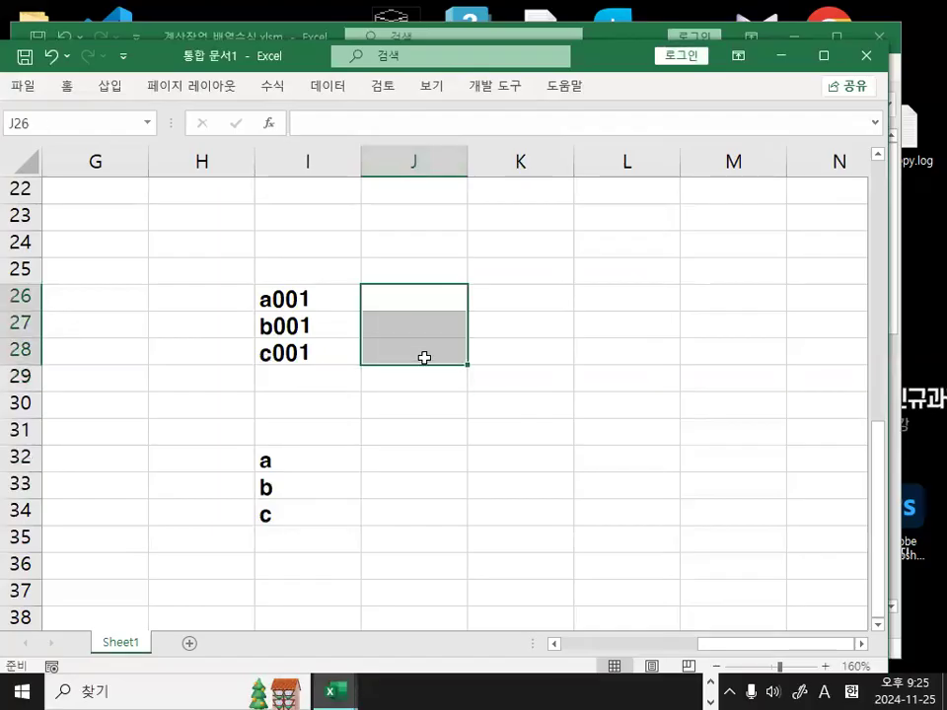
Enter =LEFT(I26:I28,1) in J26:J28 as an array formula with Ctrl+Shift+Enter.
type("=")
key("BackSpace")
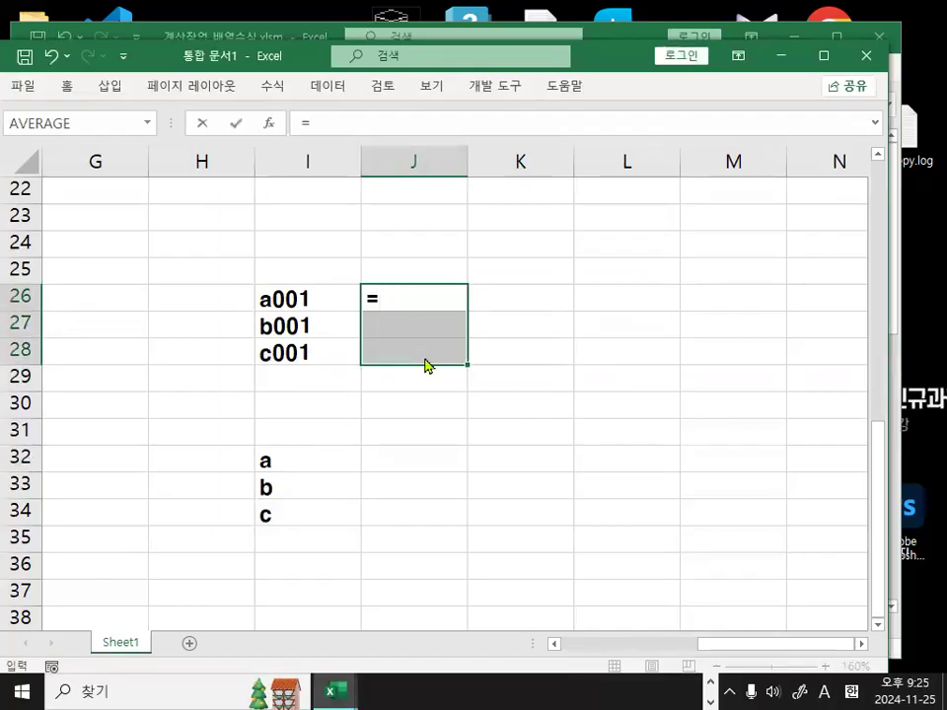
type("lwfr")
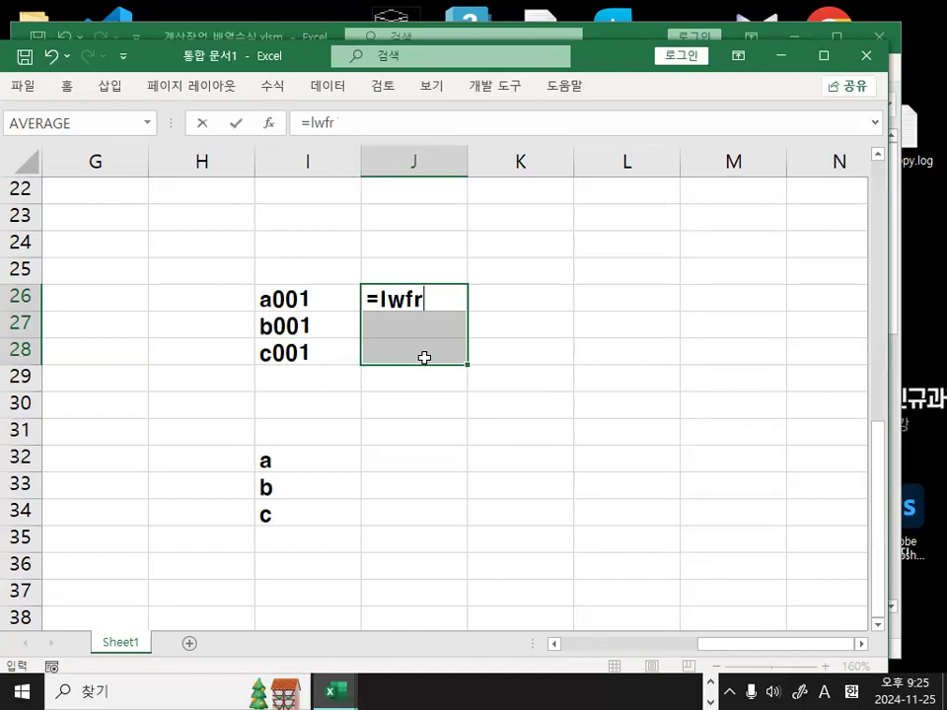
key("BackSpace")
key("BackSpace")
key("BackSpace")
key("BackSpace")
type("le")
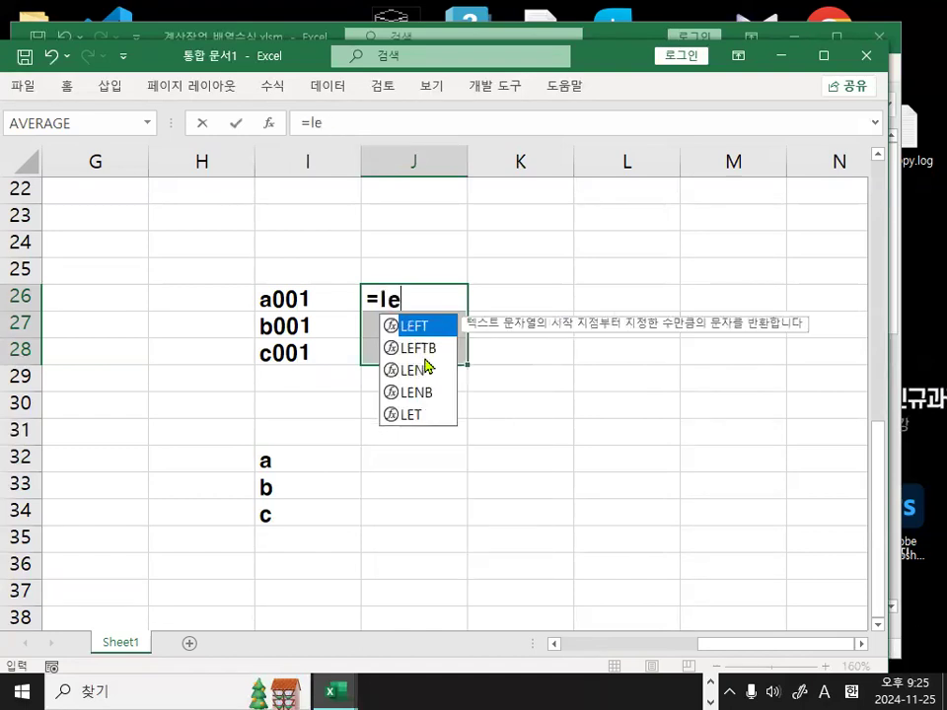
key("Tab")
left_click_drag(312, 302, 313, 351)
mouse_move(371, 338)
left_mouse_down()
mouse_move(243, 373)
mouse_move(276, 220)
mouse_move(355, 351)
left_mouse_up()
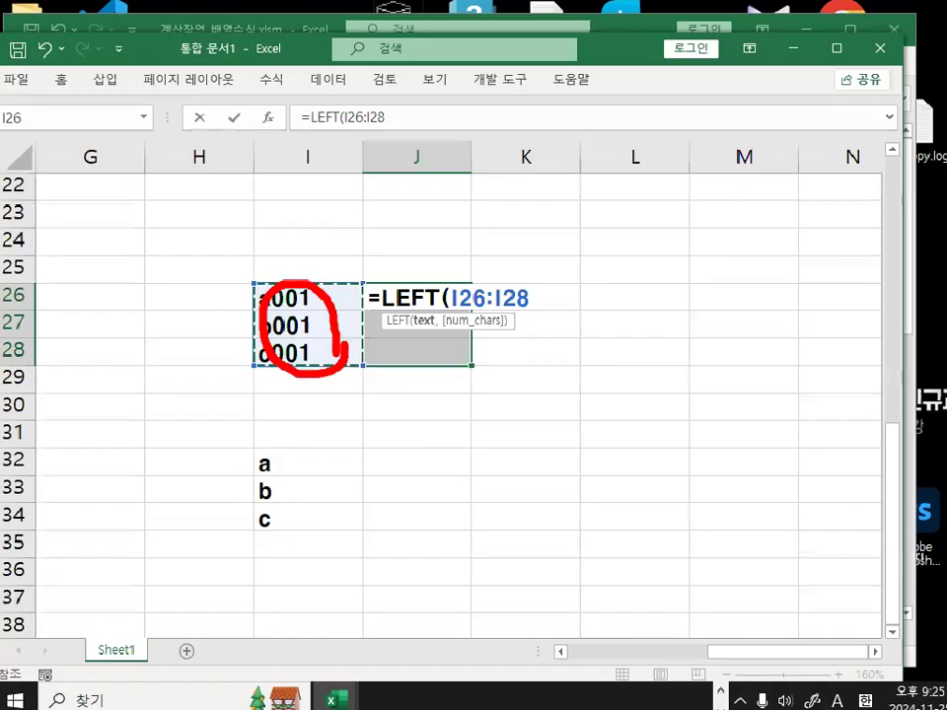
type(",")
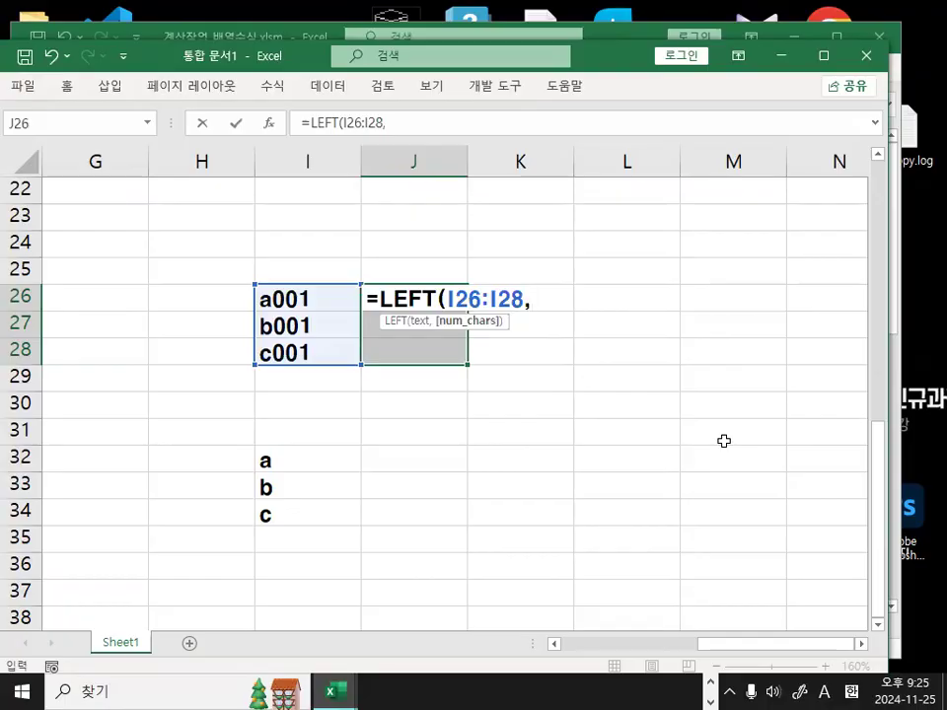
type("1)")
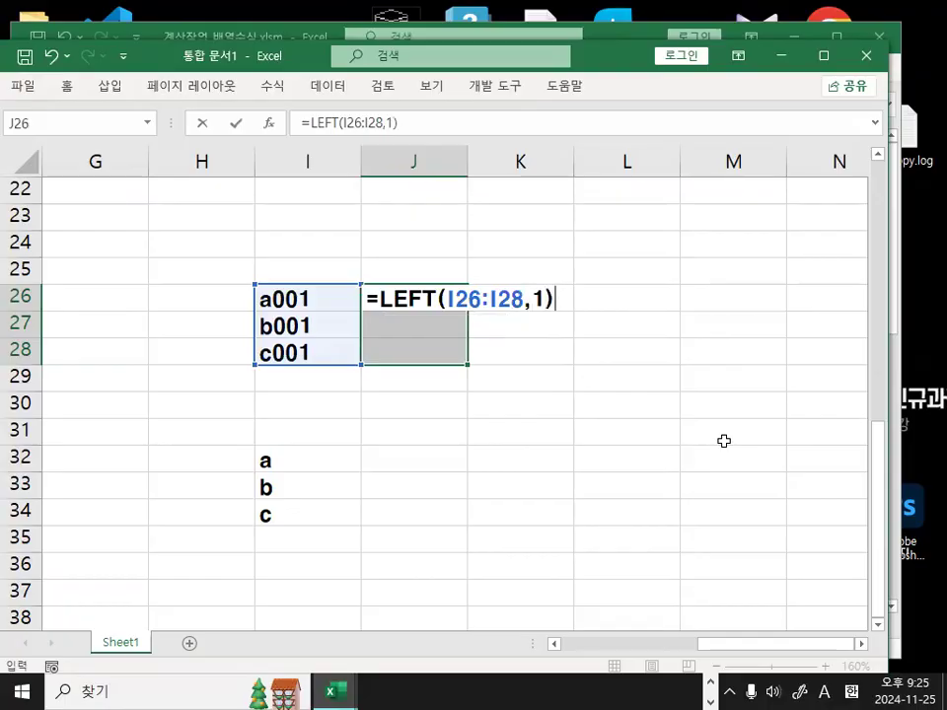
key("ctrl+shift+Return")
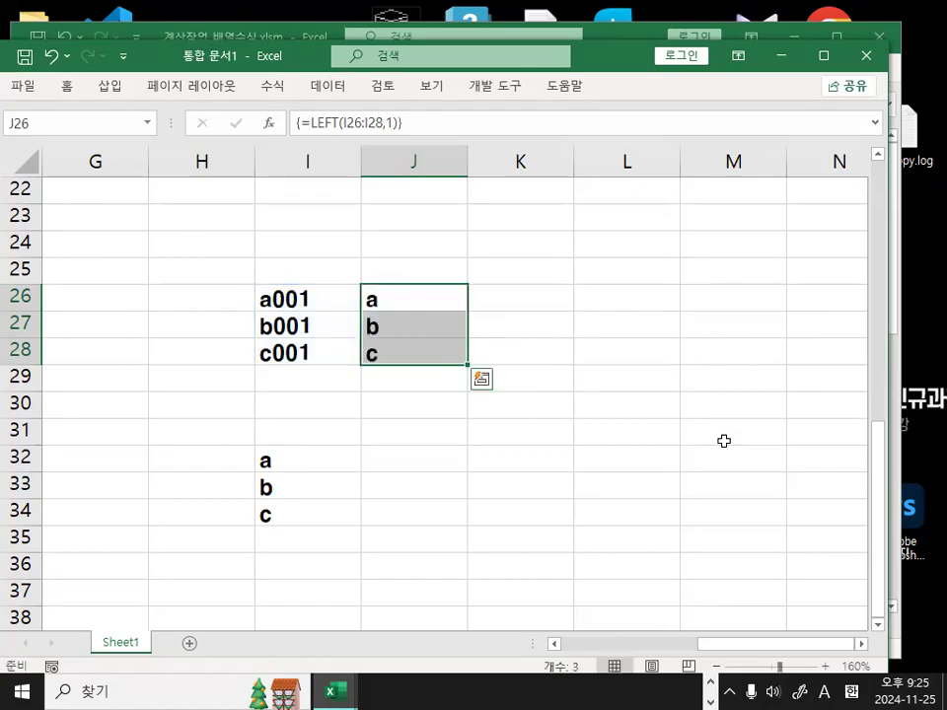
Annotate how the results a, b, c come from codes a001–c001, then clear the marks.
mouse_move(434, 330)
left_mouse_down()
mouse_move(386, 374)
mouse_move(331, 302)
mouse_move(395, 285)
left_mouse_up()
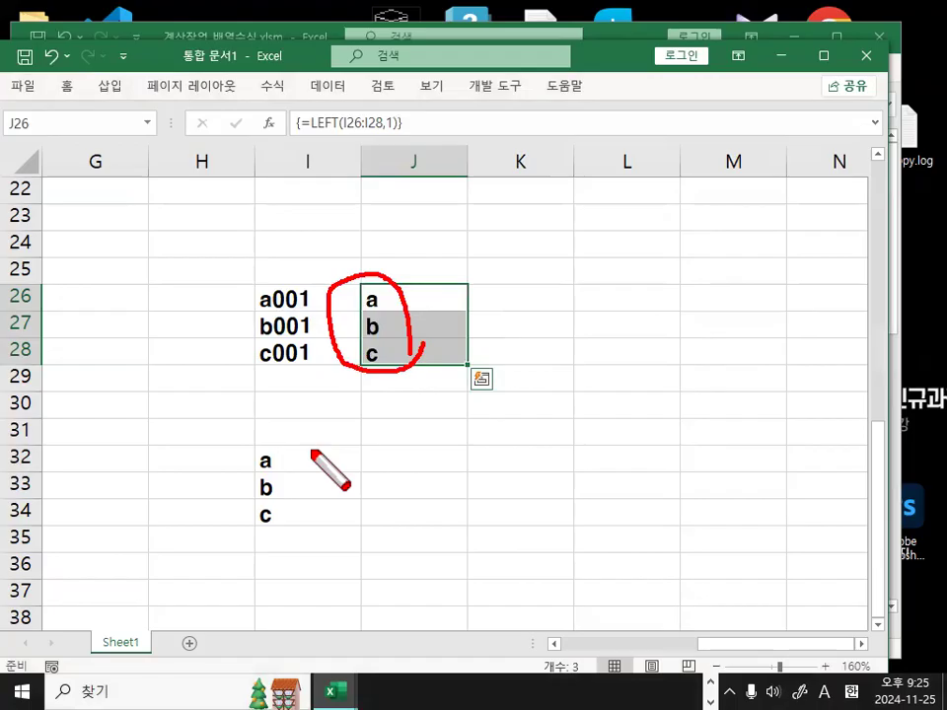
mouse_move(271, 275)
left_mouse_down()
mouse_move(274, 371)
mouse_move(250, 378)
mouse_move(272, 277)
left_mouse_up()
mouse_move(280, 463)
left_mouse_down()
mouse_move(263, 444)
mouse_move(284, 478)
left_mouse_up()
left_click_drag(398, 239, 399, 279)
left_click_drag(469, 193, 399, 279)
mouse_move(299, 460)
left_mouse_down()
mouse_move(316, 490)
mouse_move(576, 209)
mouse_move(464, 298)
left_mouse_up()
left_click_drag(428, 231, 383, 288)
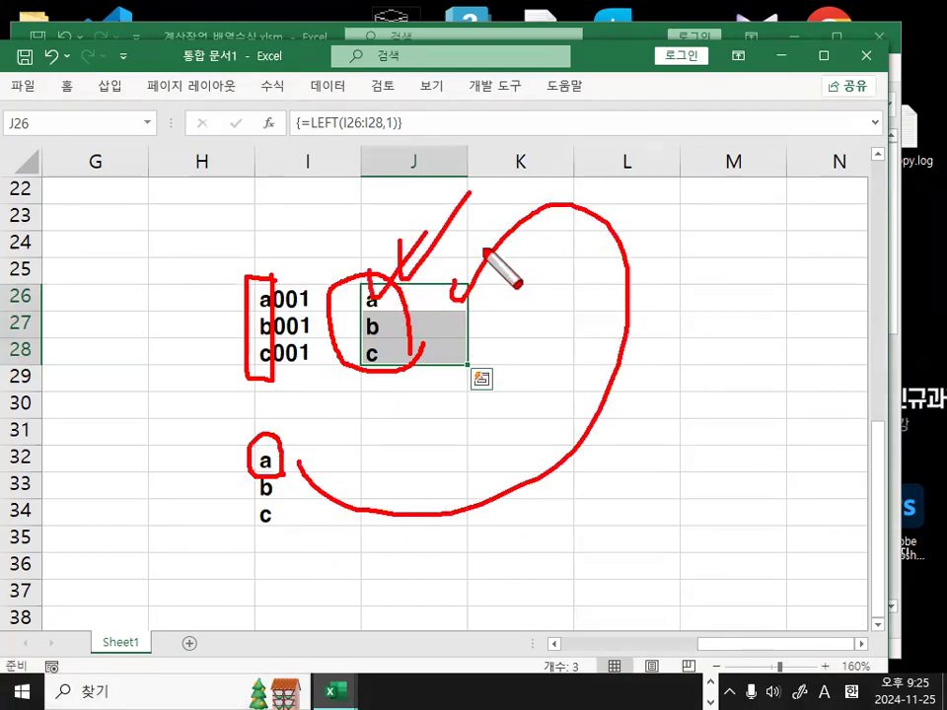
key("ctrl+z")
key("Escape")
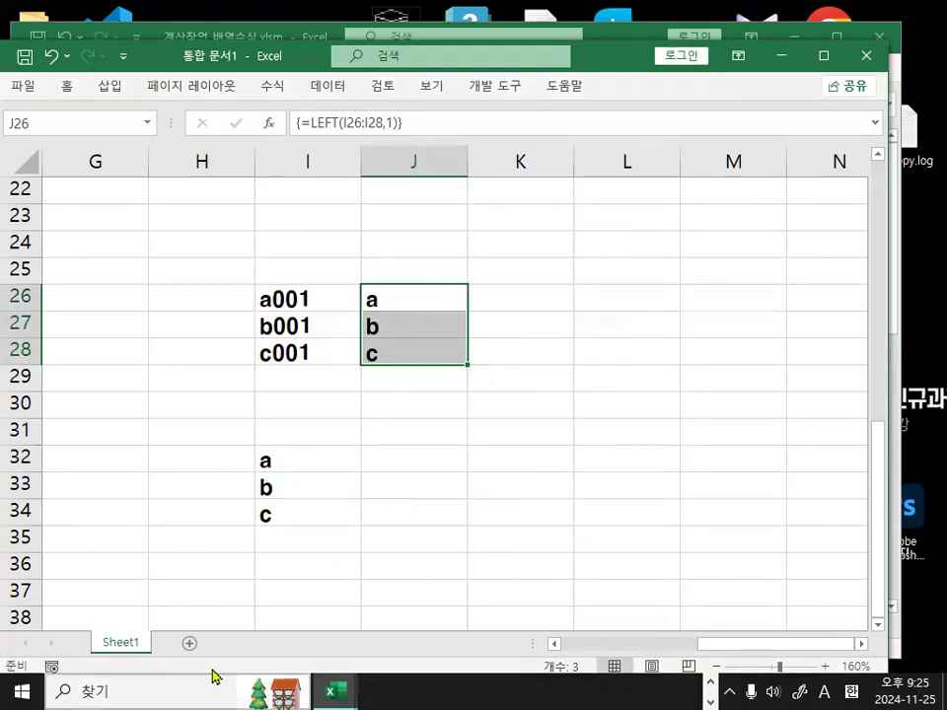
Switch to Notepad and highlight the phrases about partial data and 'LEFT 사용'.
key("alt+Tab")
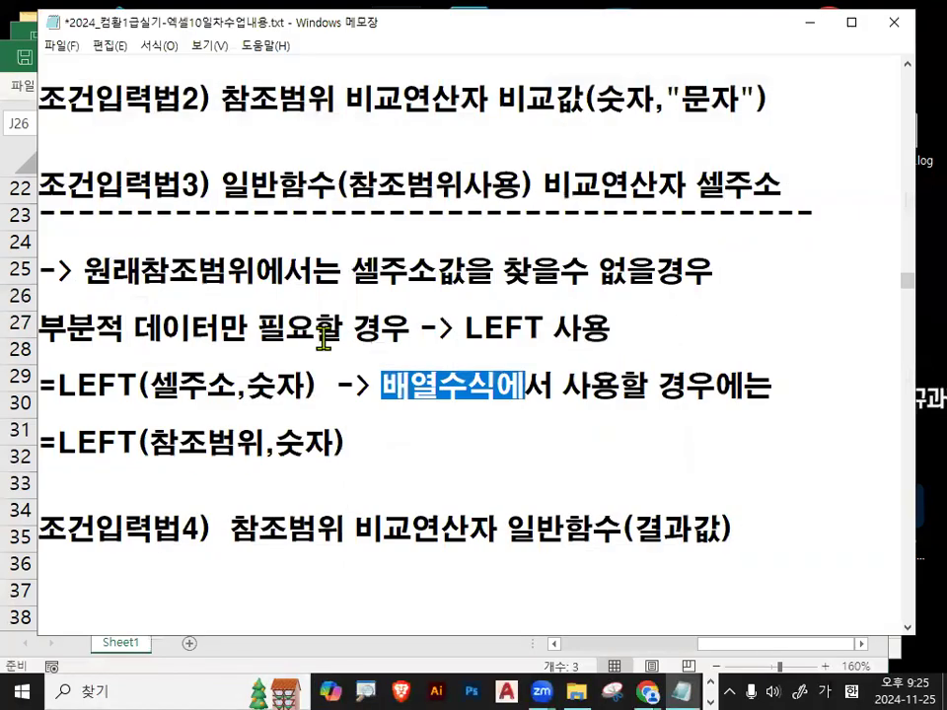
left_click_drag(223, 186, 307, 186)
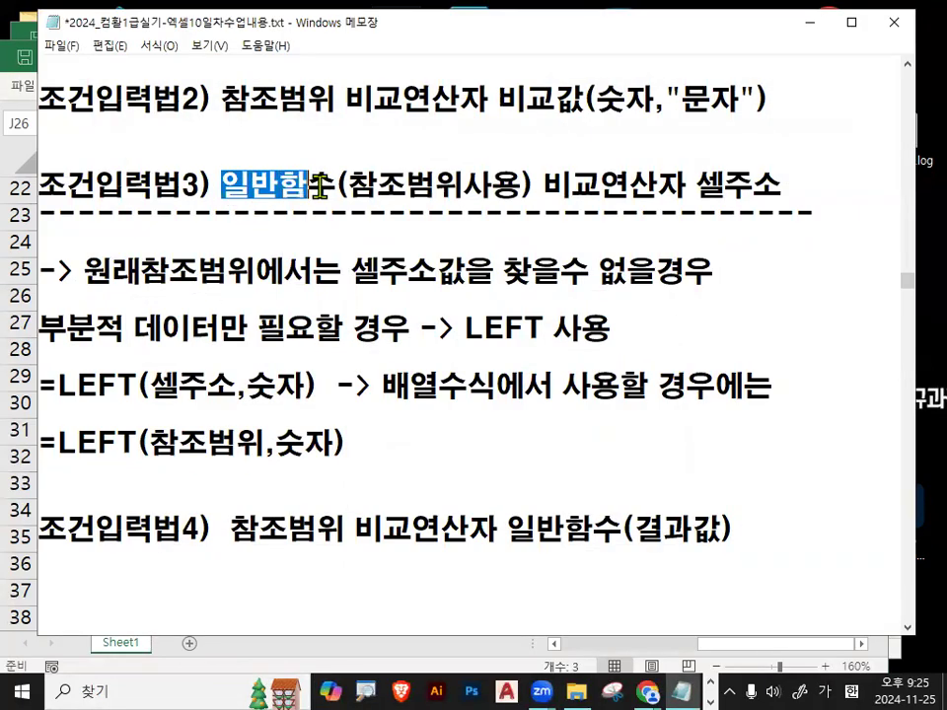
left_click_drag(40, 329, 391, 344)
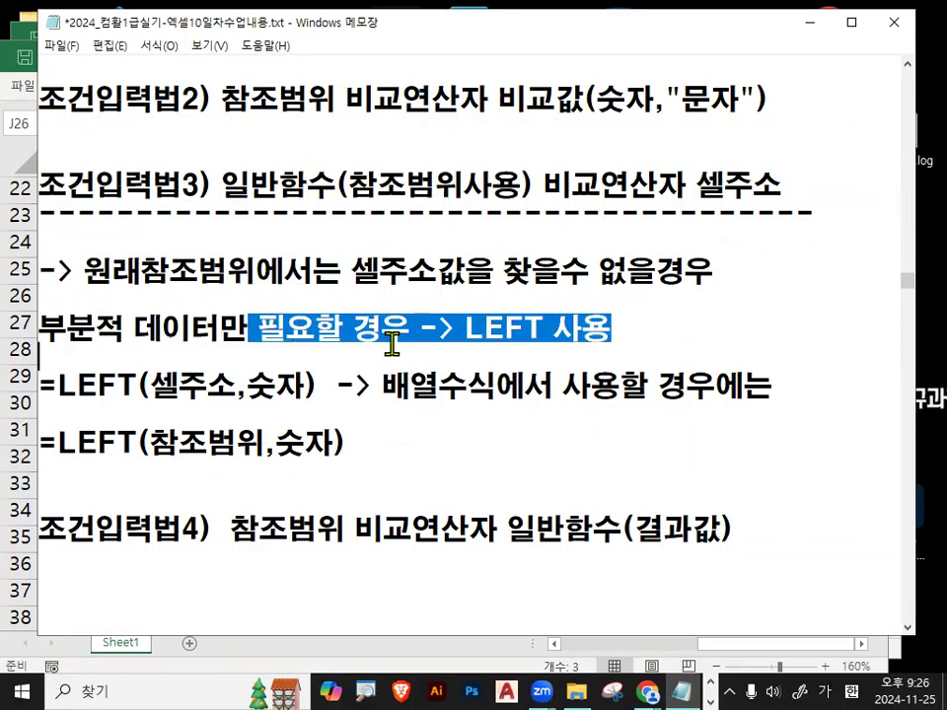
left_click_drag(467, 328, 570, 346)
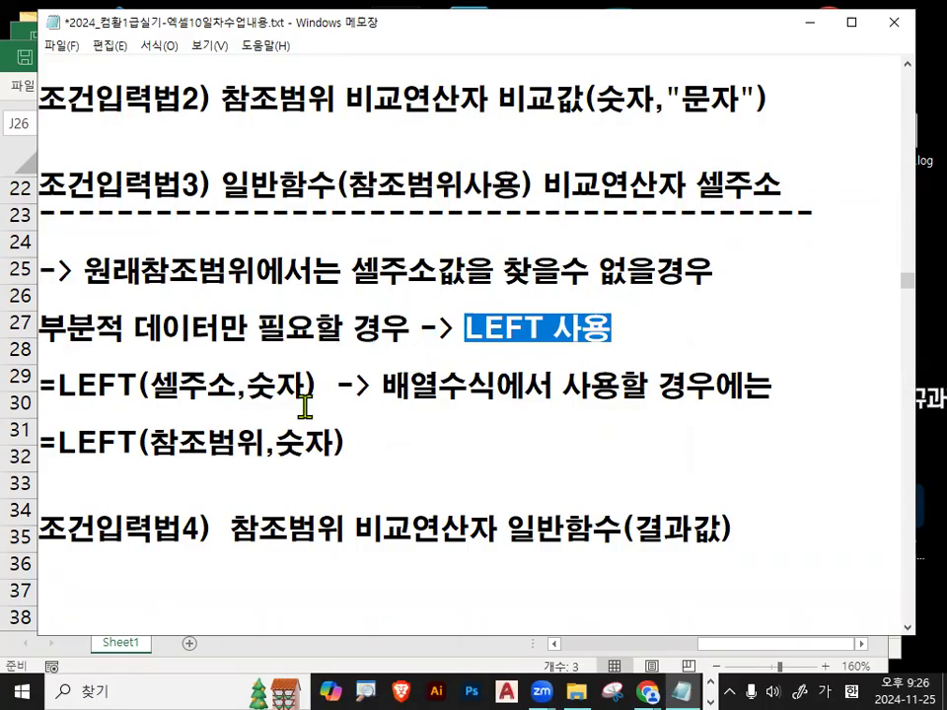
scroll(305, 405, "down", 1)
left_click_drag(41, 444, 624, 445)
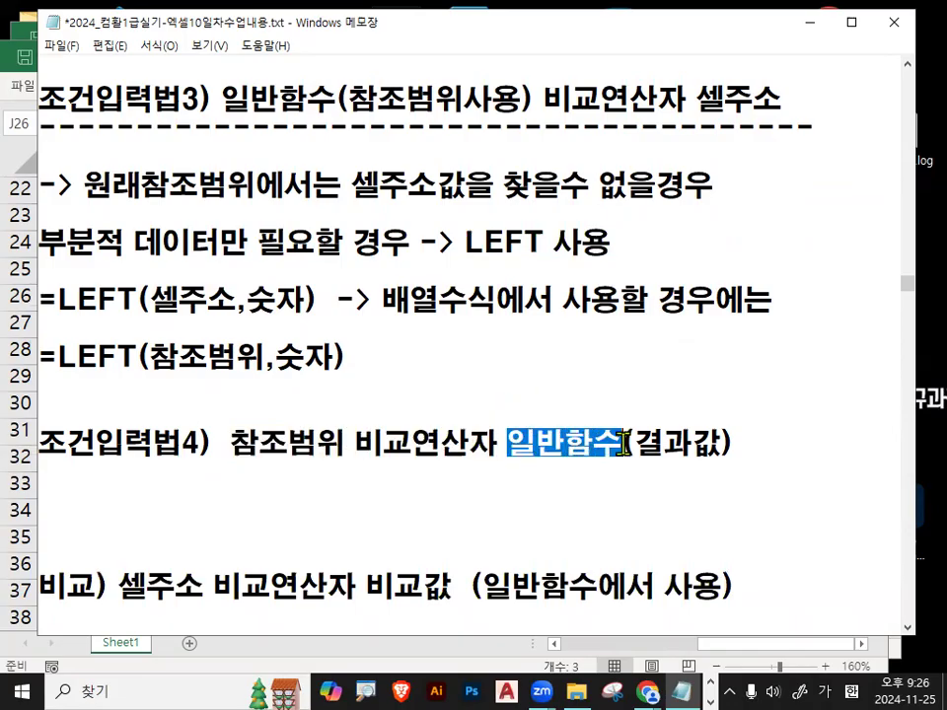
Circle (결과값) in 조건입력법4 and the numbers of methods 1 and 3, then place the caret under 조건입력법4.
key("ctrl+2")
mouse_move(729, 473)
left_mouse_down()
mouse_move(616, 433)
mouse_move(724, 424)
mouse_move(678, 427)
mouse_move(499, 322)
mouse_move(313, 455)
mouse_move(373, 449)
left_mouse_up()
key("Escape")
scroll(333, 469, "up", 2)
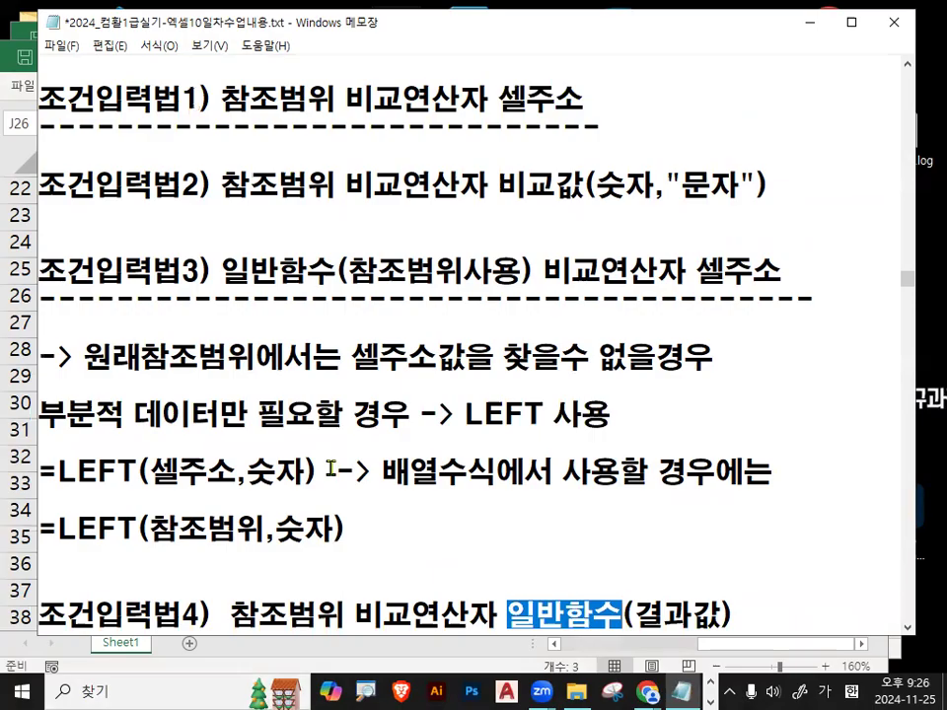
key("ctrl+2")
mouse_move(202, 63)
left_mouse_down()
mouse_move(177, 99)
mouse_move(197, 116)
mouse_move(216, 91)
left_mouse_up()
mouse_move(200, 242)
left_mouse_down()
mouse_move(170, 288)
mouse_move(209, 258)
left_mouse_up()
key("Escape")
scroll(246, 230, "down", 3)
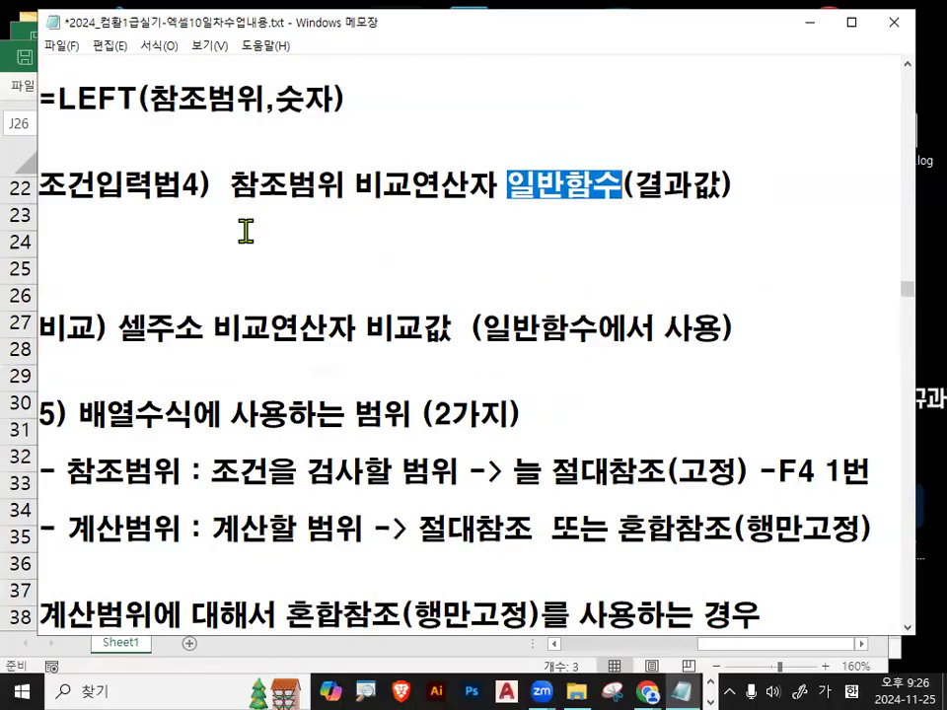
left_click(240, 233)
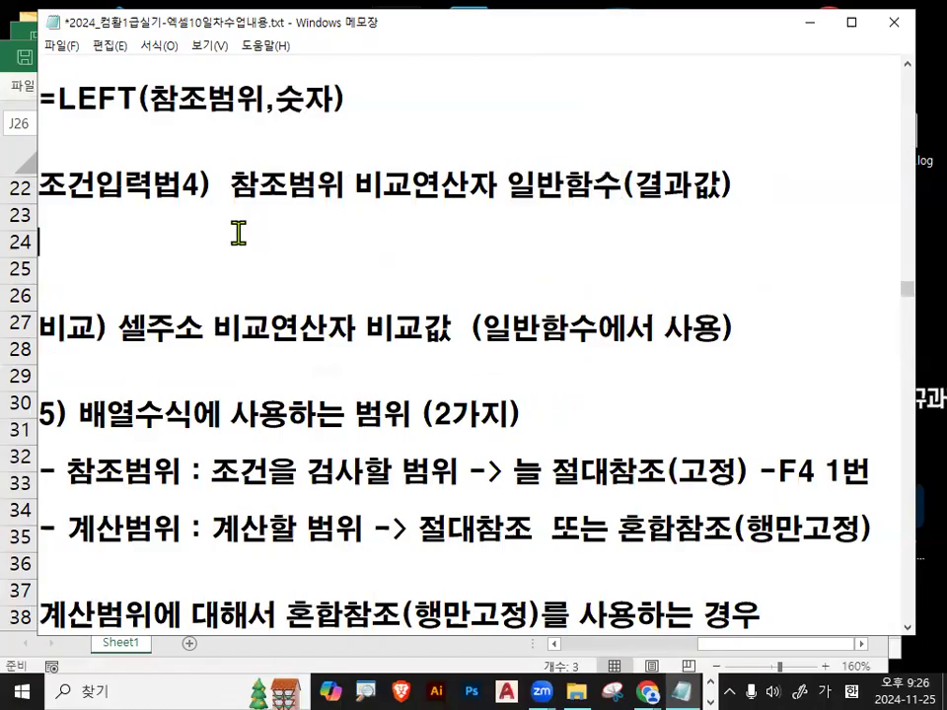
key("Delete")
key("Delete")
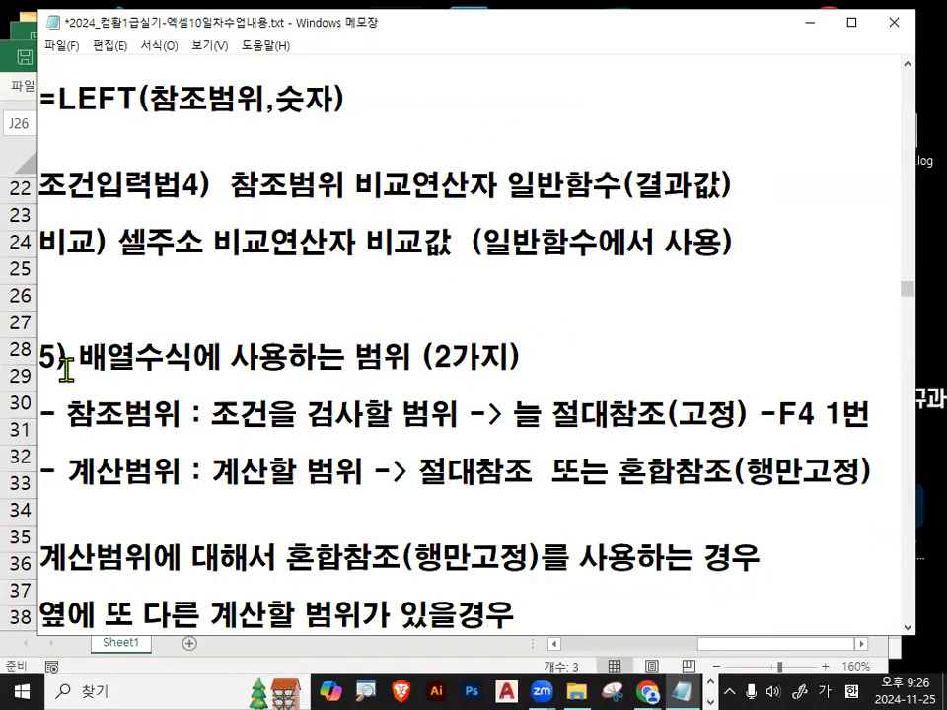
left_click_drag(39, 372, 529, 352)
left_click(160, 381)
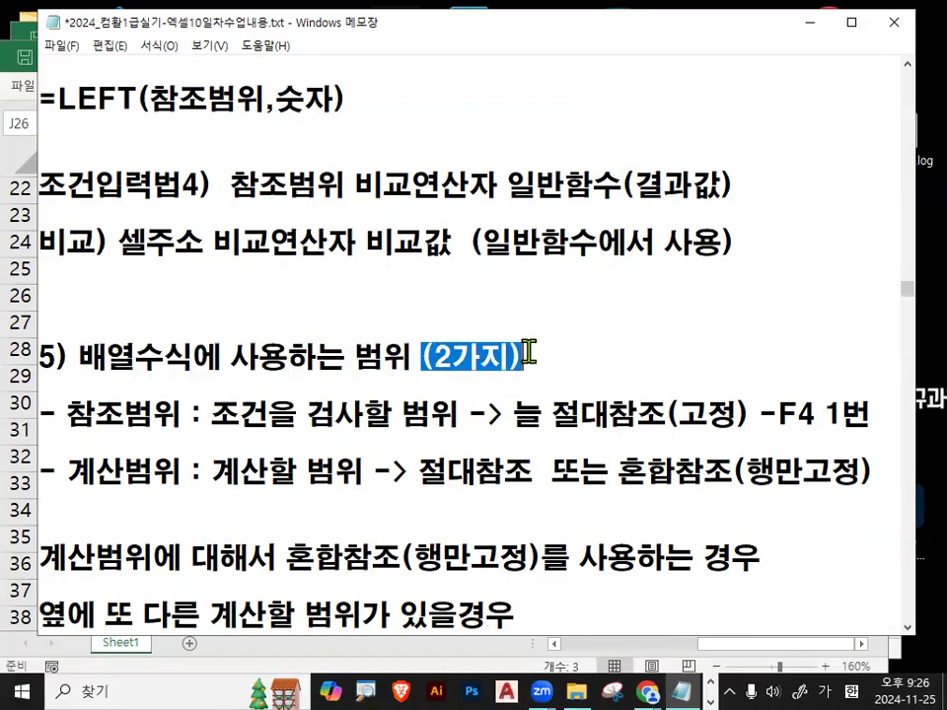
left_click(528, 353)
left_click_drag(72, 418, 187, 415)
left_click(189, 415)
mouse_move(67, 431)
left_mouse_down()
mouse_move(279, 425)
mouse_move(329, 402)
mouse_move(313, 406)
left_mouse_up()
left_click_drag(431, 411, 422, 432)
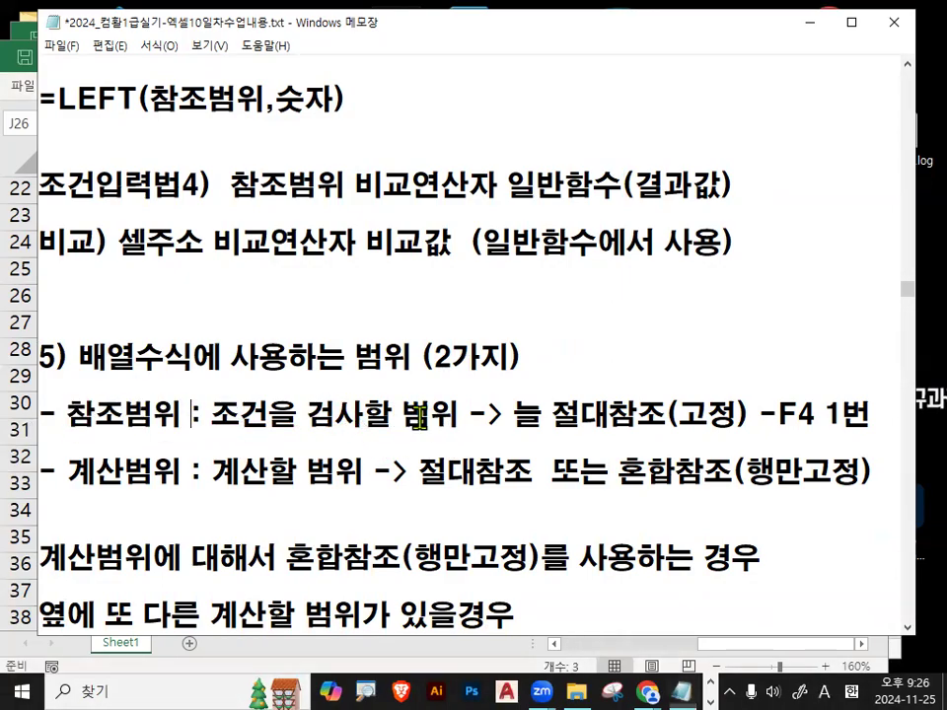
scroll(398, 377, "up", 7)
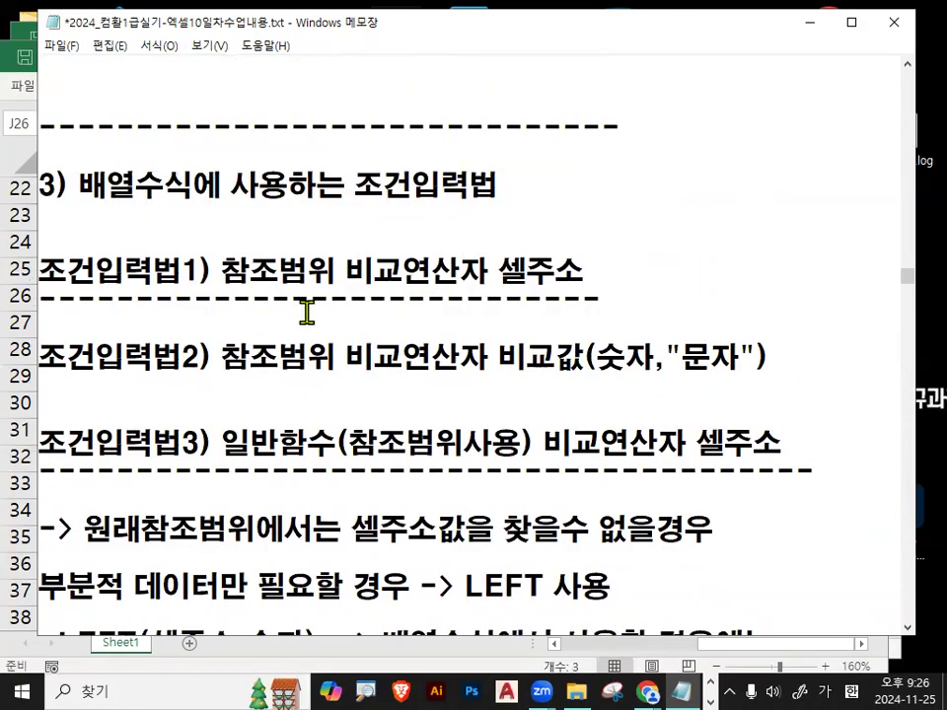
double_click(404, 194)
left_click_drag(233, 273, 340, 272)
left_click_drag(223, 355, 337, 353)
mouse_move(499, 270)
left_mouse_down()
mouse_move(590, 266)
mouse_move(297, 239)
mouse_move(311, 258)
mouse_move(246, 207)
left_mouse_up()
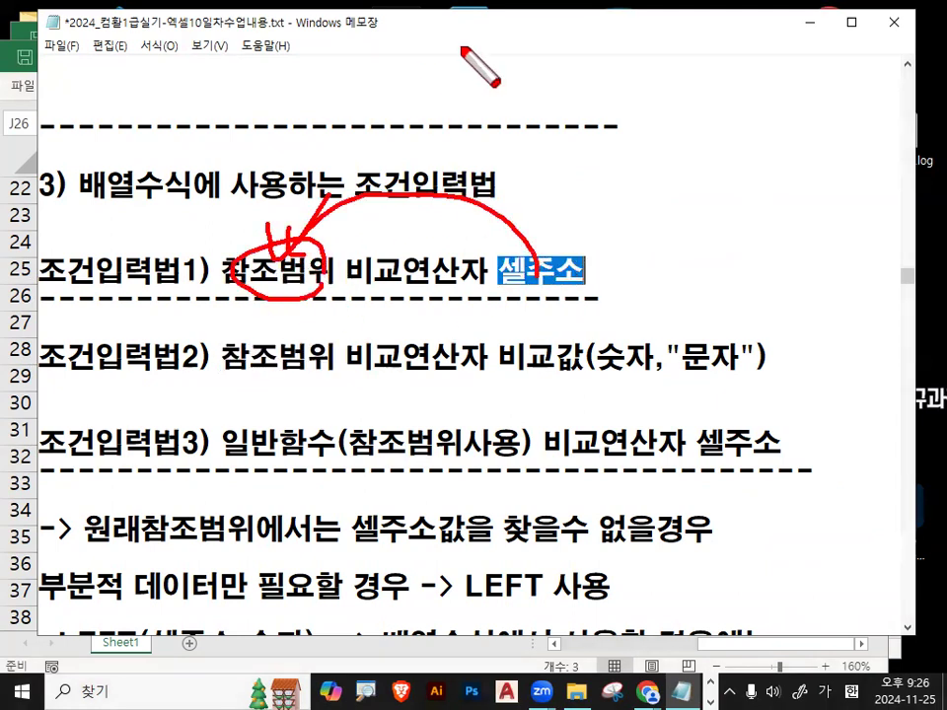
mouse_move(594, 291)
left_mouse_down()
mouse_move(564, 260)
mouse_move(570, 273)
left_mouse_up()
key("Escape")
scroll(570, 273, "down", 3)
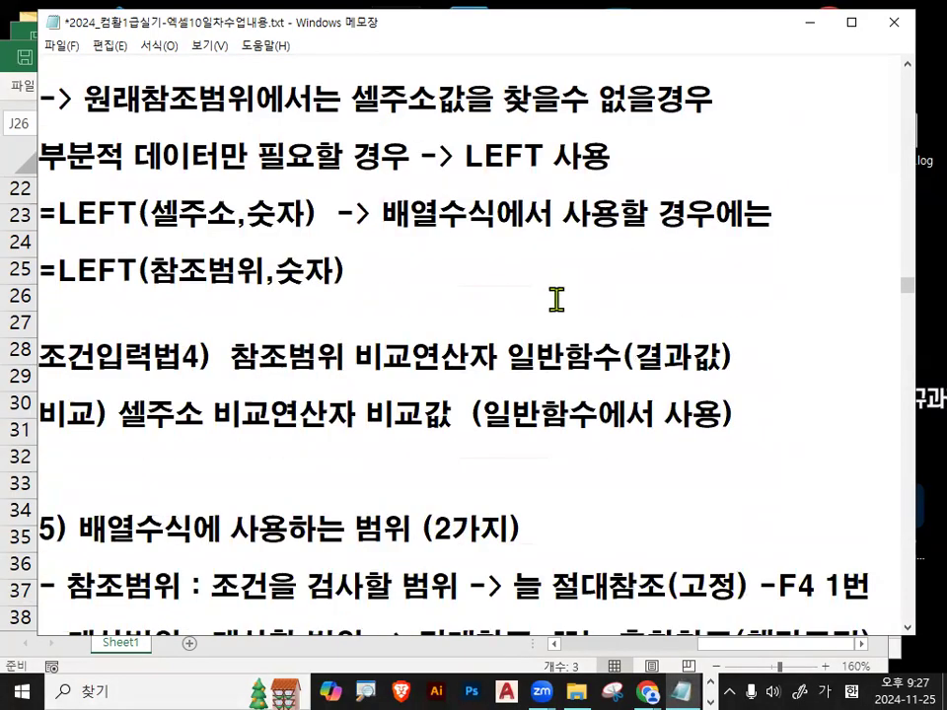
scroll(556, 299, "down", 1)
left_click_drag(215, 508, 460, 509)
scroll(296, 493, "down", 1)
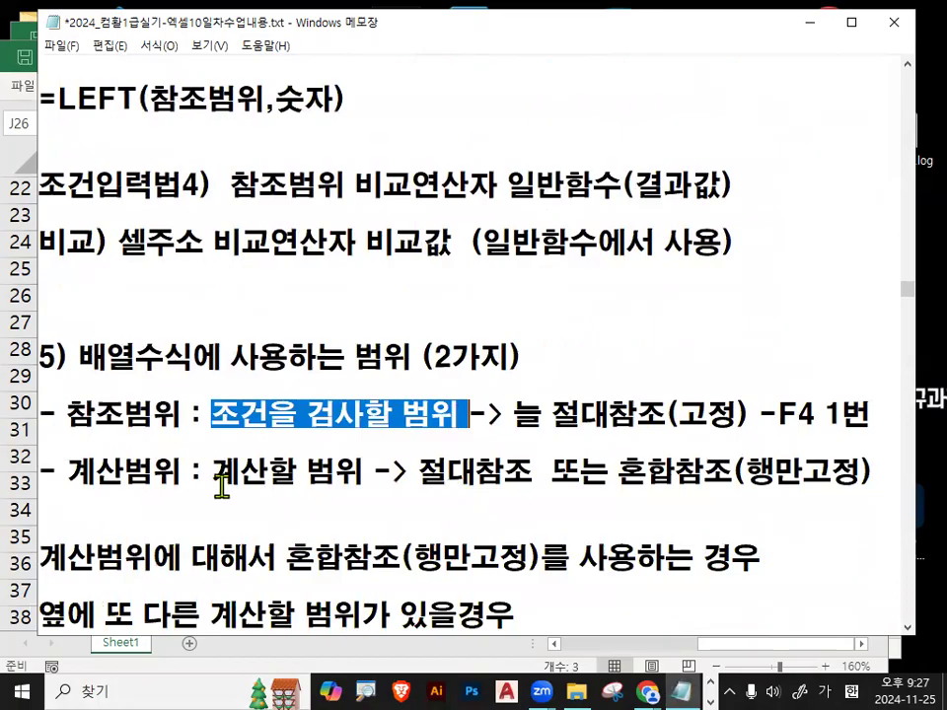
left_click_drag(57, 473, 365, 472)
left_click(250, 492)
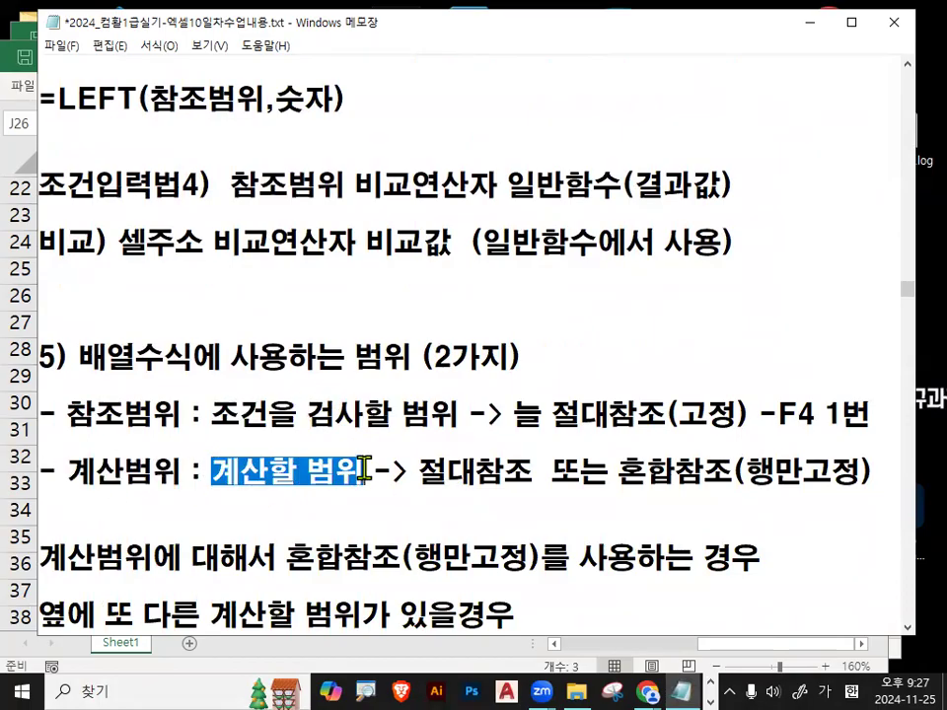
left_click_drag(423, 477, 536, 477)
left_click(522, 472)
left_click_drag(69, 431, 184, 430)
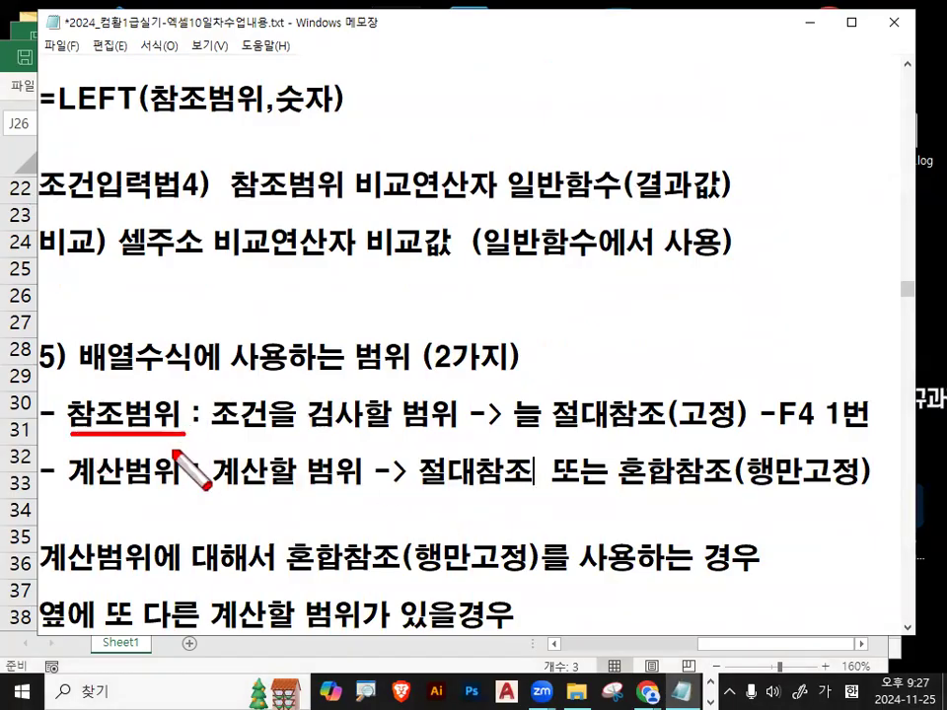
left_click_drag(63, 490, 166, 489)
mouse_move(690, 434)
left_mouse_down()
mouse_move(670, 429)
mouse_move(629, 382)
mouse_move(631, 424)
left_mouse_up()
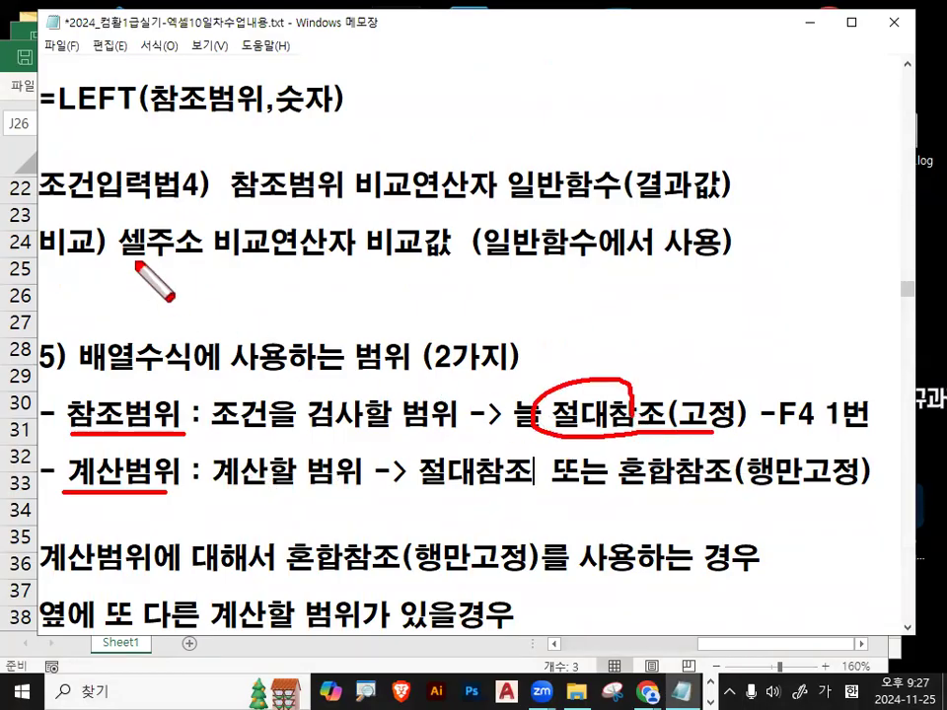
mouse_move(138, 128)
left_mouse_down()
mouse_move(138, 325)
mouse_move(370, 131)
mouse_move(382, 281)
left_mouse_up()
left_click_drag(187, 304, 385, 311)
left_click_drag(209, 220, 273, 143)
mouse_move(658, 126)
left_mouse_down()
mouse_move(659, 294)
mouse_move(802, 133)
mouse_move(679, 135)
left_mouse_up()
mouse_move(276, 242)
left_mouse_down()
mouse_move(681, 106)
mouse_move(712, 161)
left_mouse_up()
key("Escape")
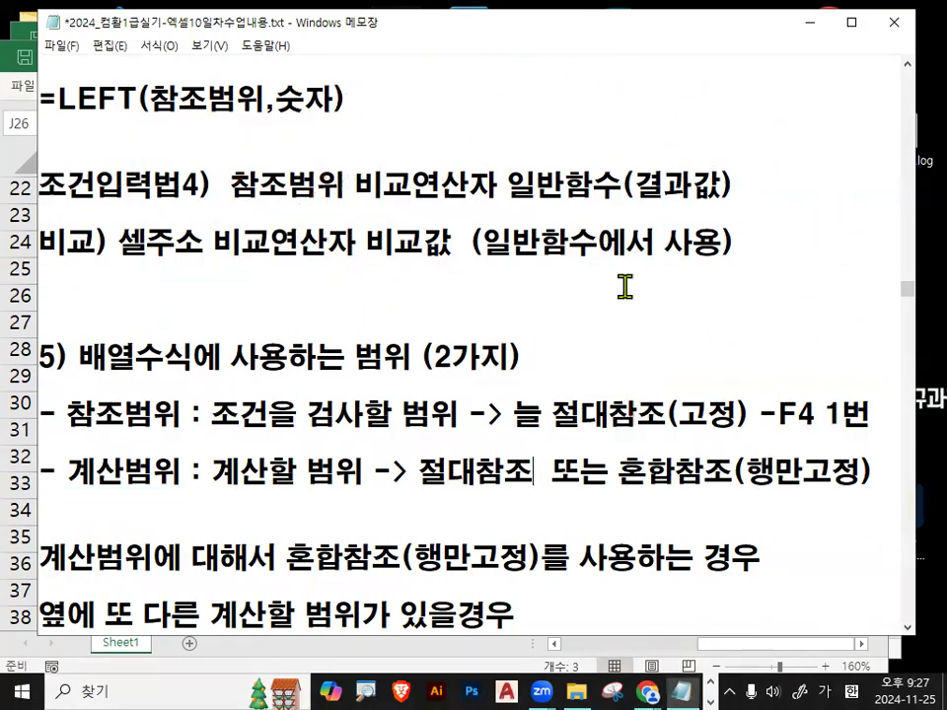
left_click_drag(59, 414, 182, 414)
left_click_drag(505, 415, 877, 414)
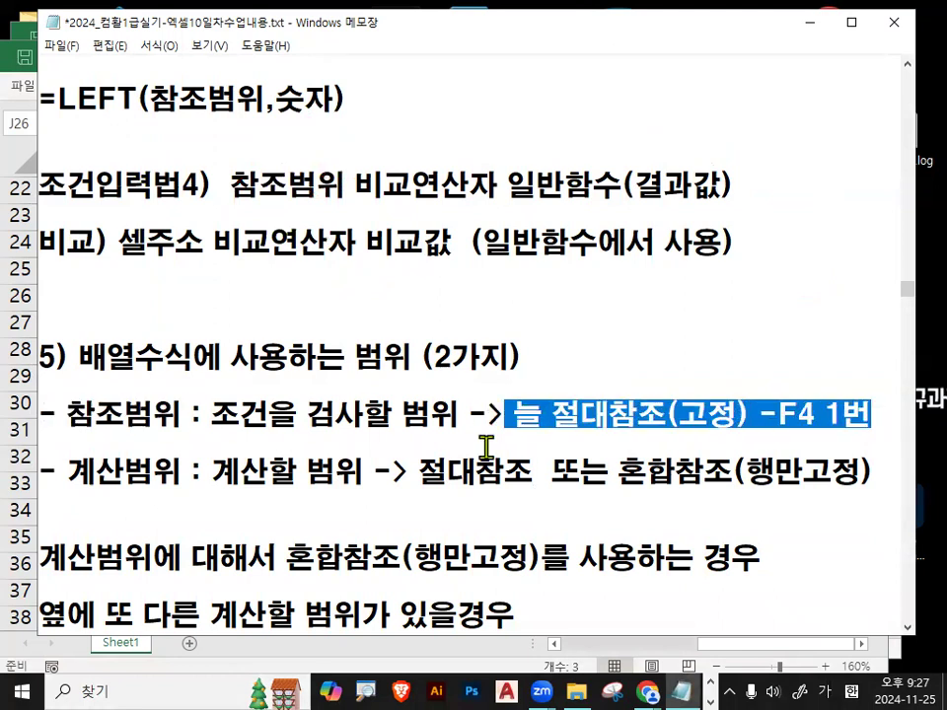
left_click_drag(67, 473, 156, 478)
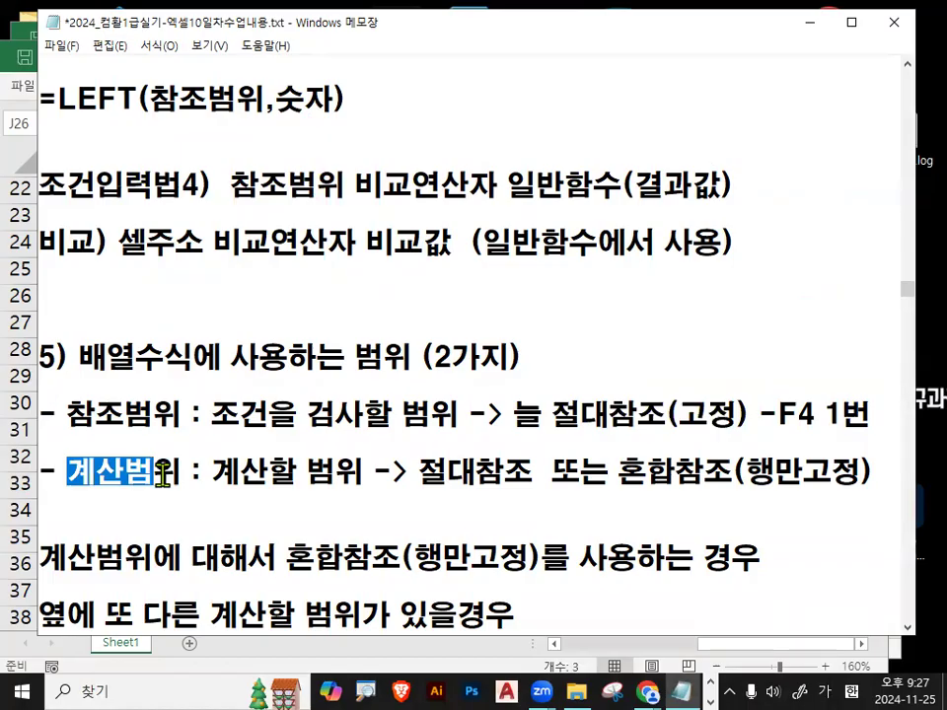
left_click_drag(621, 475, 850, 477)
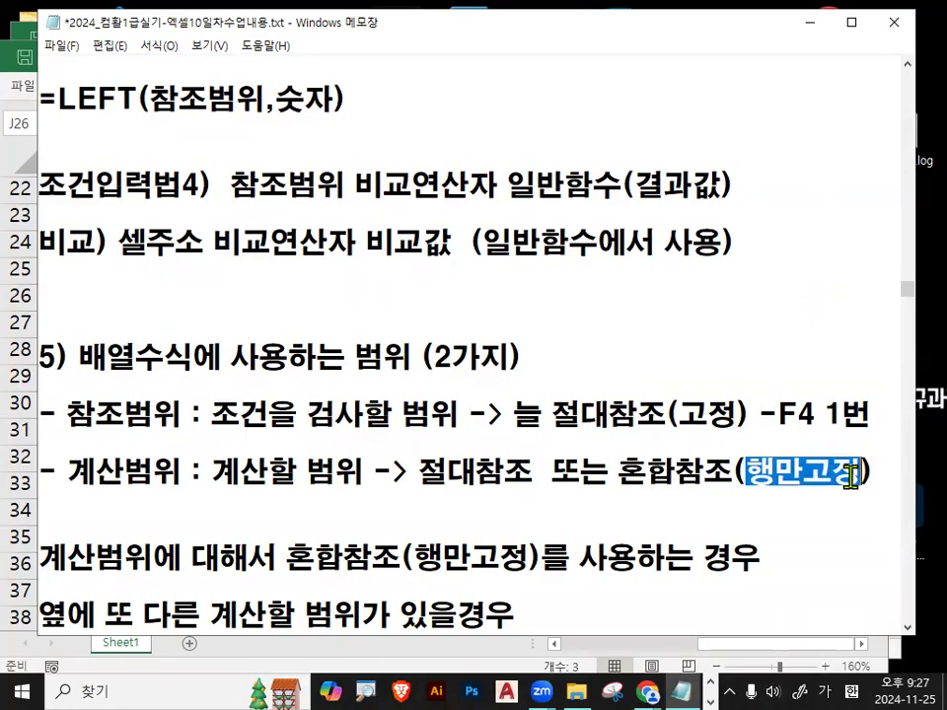
scroll(326, 481, "down", 1)
left_click_drag(42, 443, 99, 441)
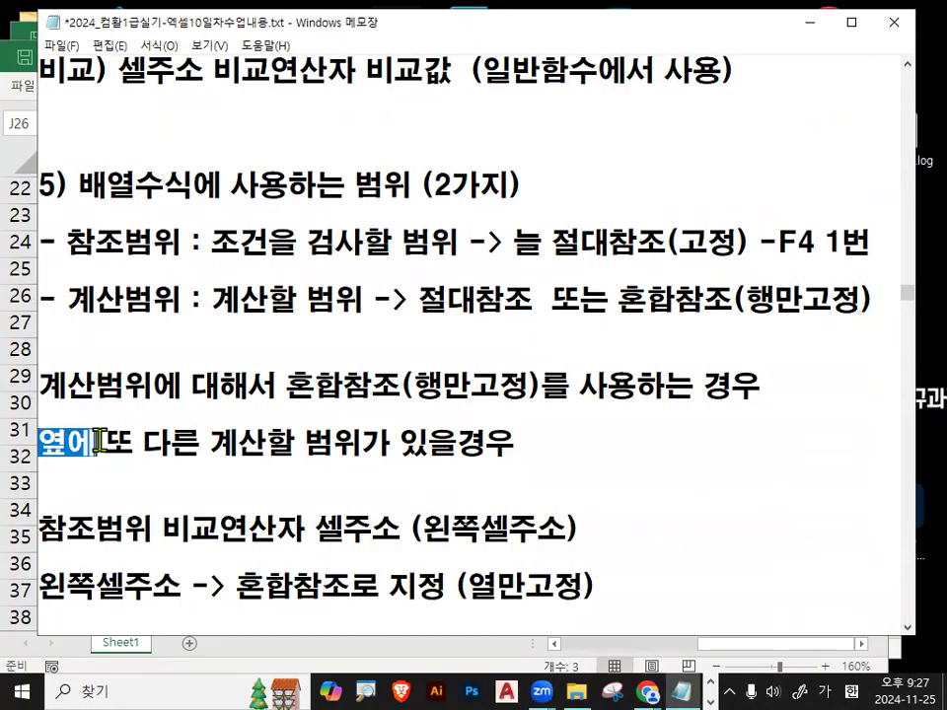
left_click_drag(239, 443, 487, 448)
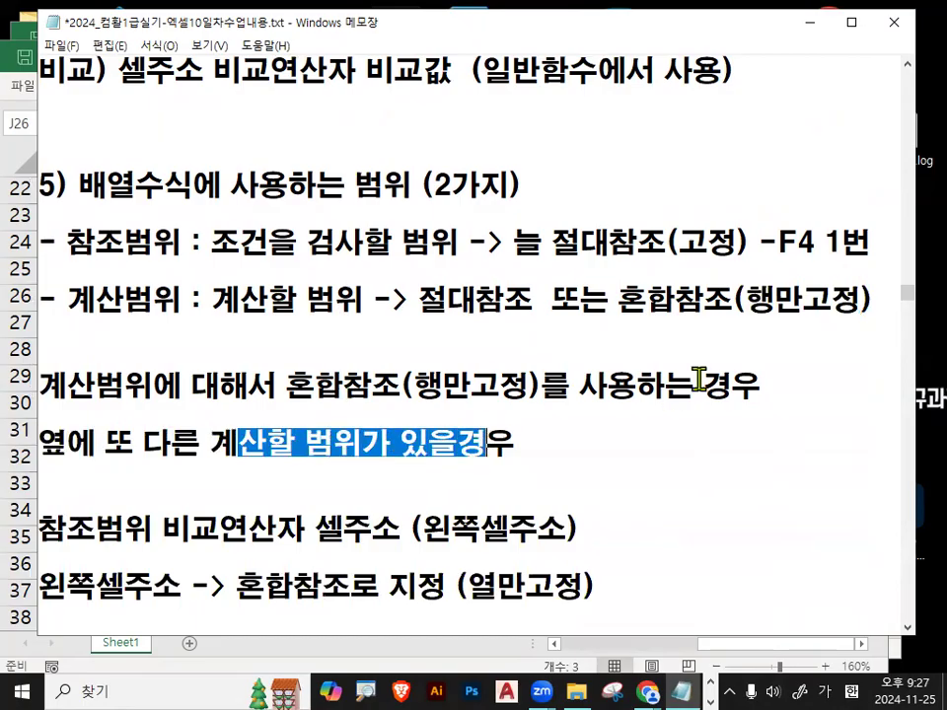
left_click_drag(745, 298, 856, 296)
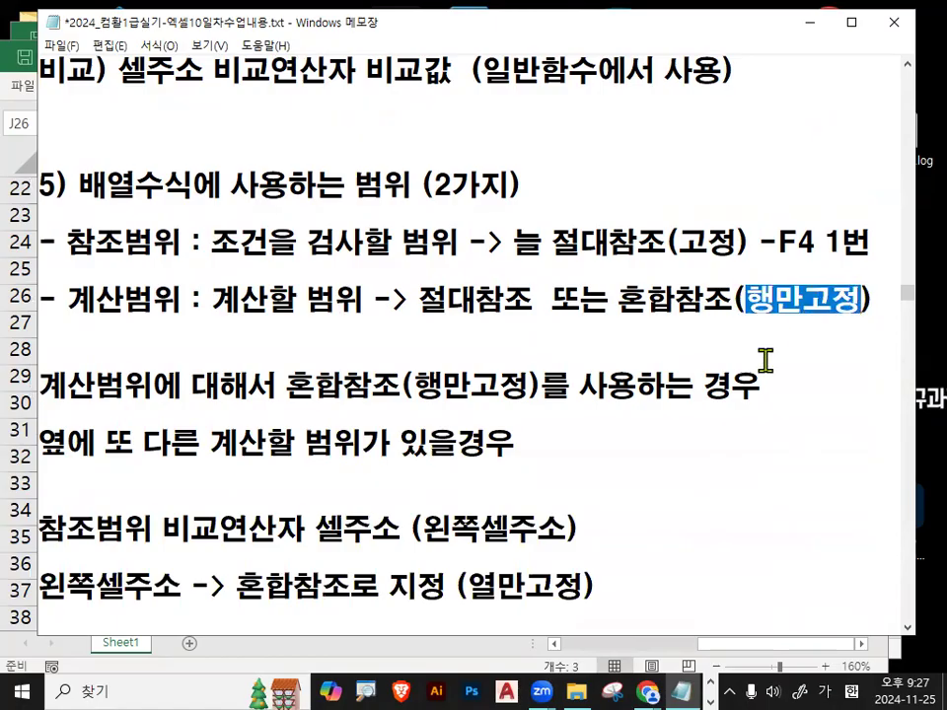
key("ctrl+2")
left_click_drag(115, 463, 483, 465)
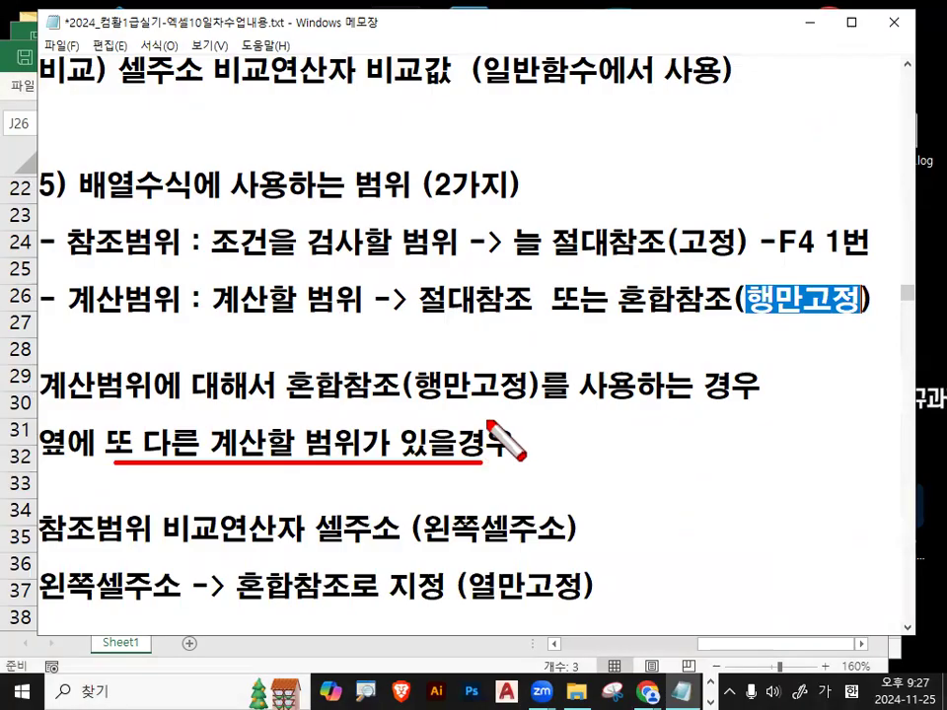
mouse_move(538, 394)
left_mouse_down()
mouse_move(290, 376)
mouse_move(515, 347)
mouse_move(503, 403)
left_mouse_up()
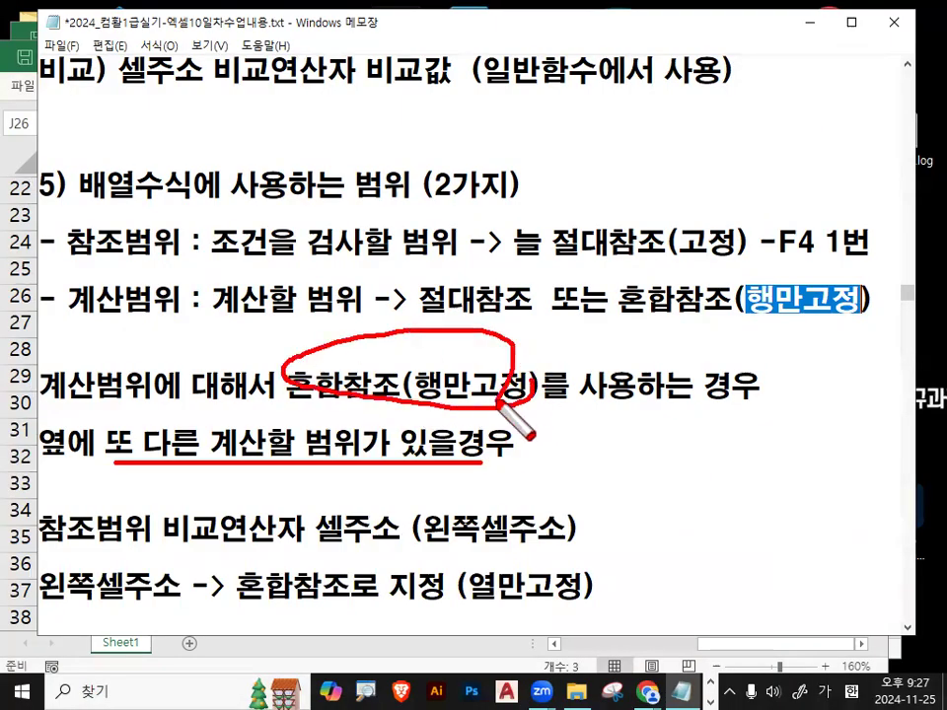
key("Escape")
mouse_move(68, 300)
left_mouse_down()
mouse_move(156, 301)
mouse_move(142, 296)
mouse_move(118, 297)
mouse_move(170, 306)
left_mouse_up()
left_click(170, 306)
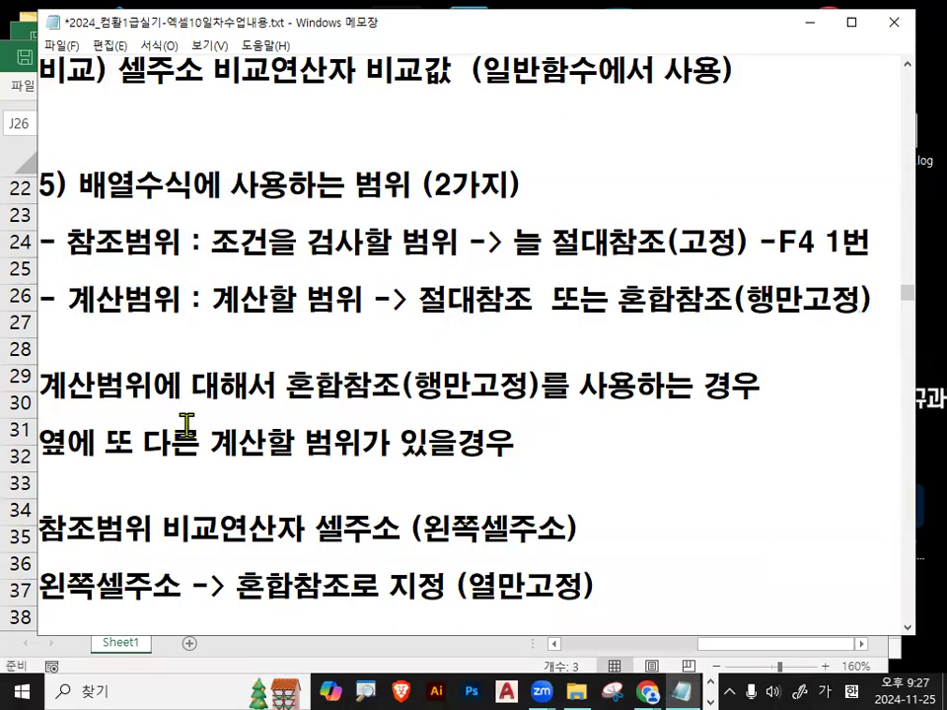
Highlight the CTRL+SHIFT+엔터 reminder and mark the ~별 condition hint with an arrow.
scroll(186, 426, "down", 1)
scroll(186, 426, "down", 1)
left_click_drag(43, 415, 285, 416)
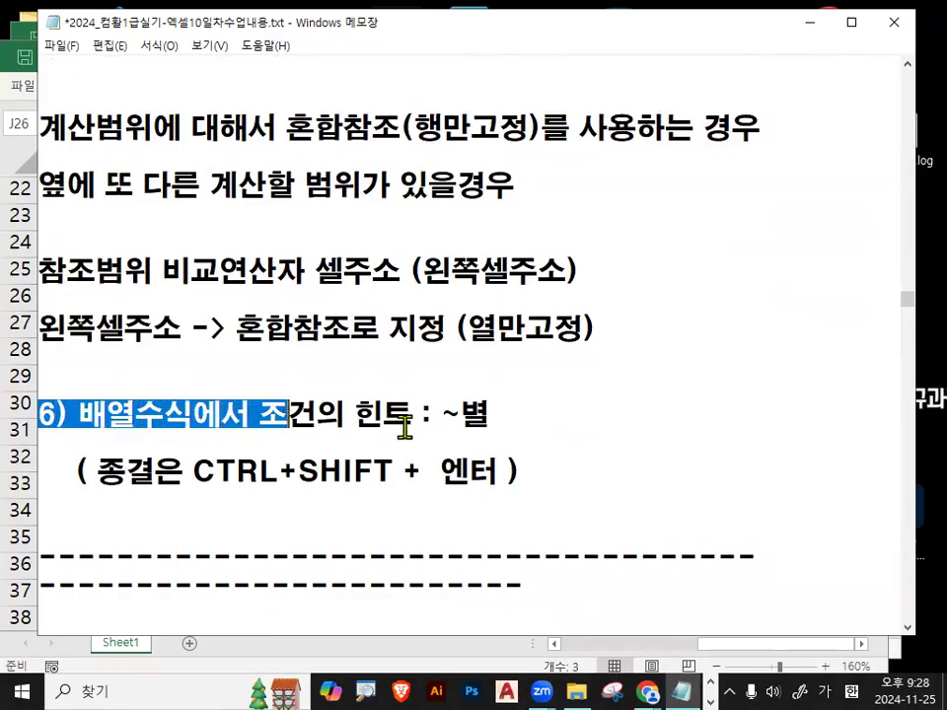
left_click(105, 476)
left_click_drag(105, 477, 433, 444)
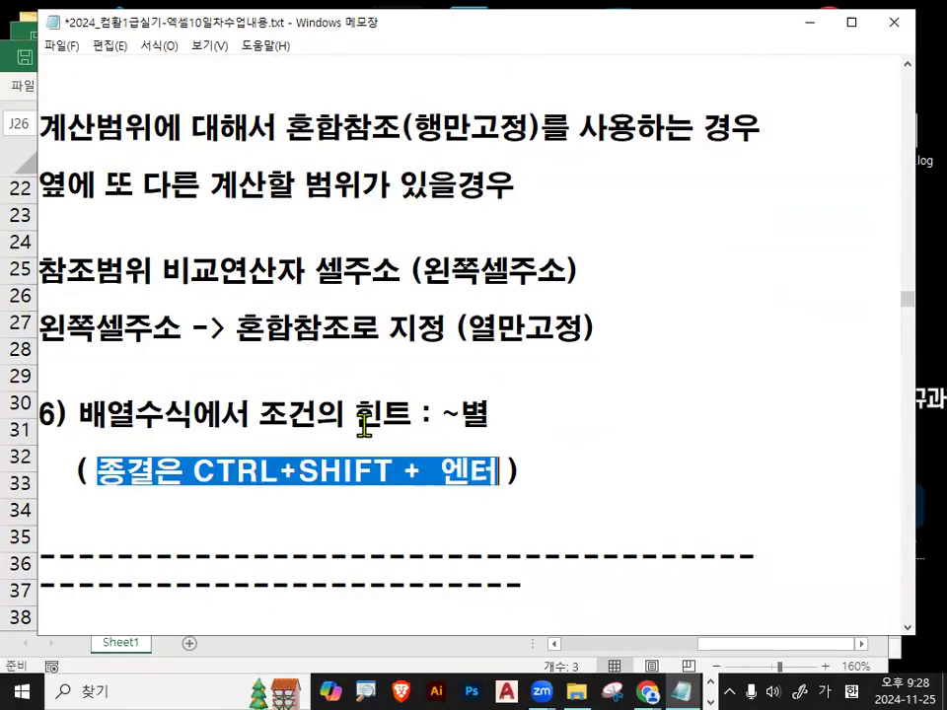
left_click(252, 412)
left_click_drag(98, 433, 380, 420)
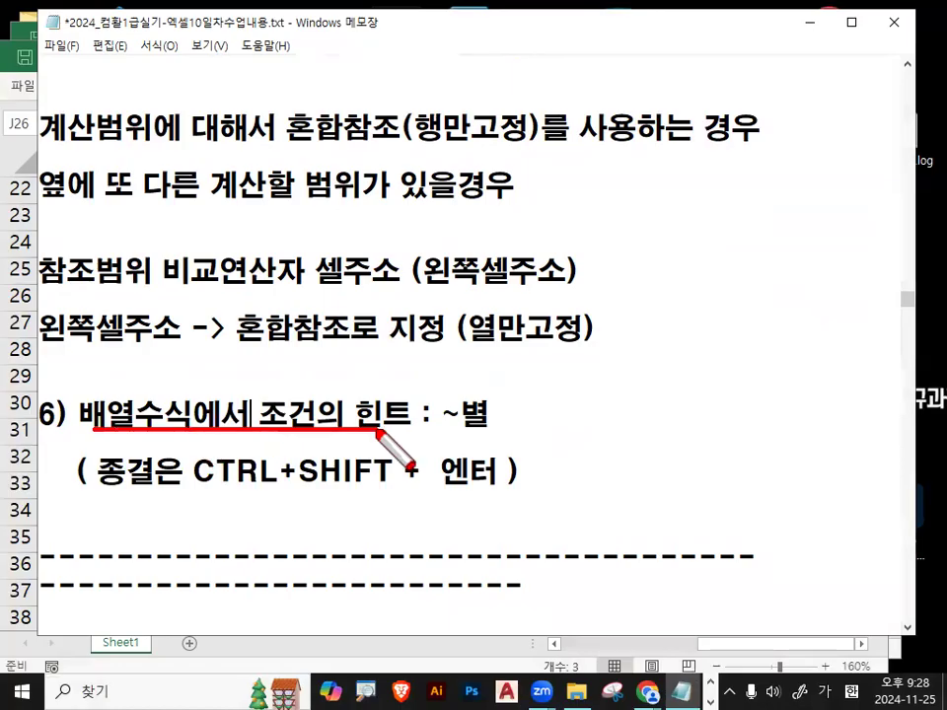
left_click_drag(85, 410, 159, 422)
mouse_move(485, 374)
left_mouse_down()
mouse_move(434, 412)
mouse_move(503, 430)
left_mouse_up()
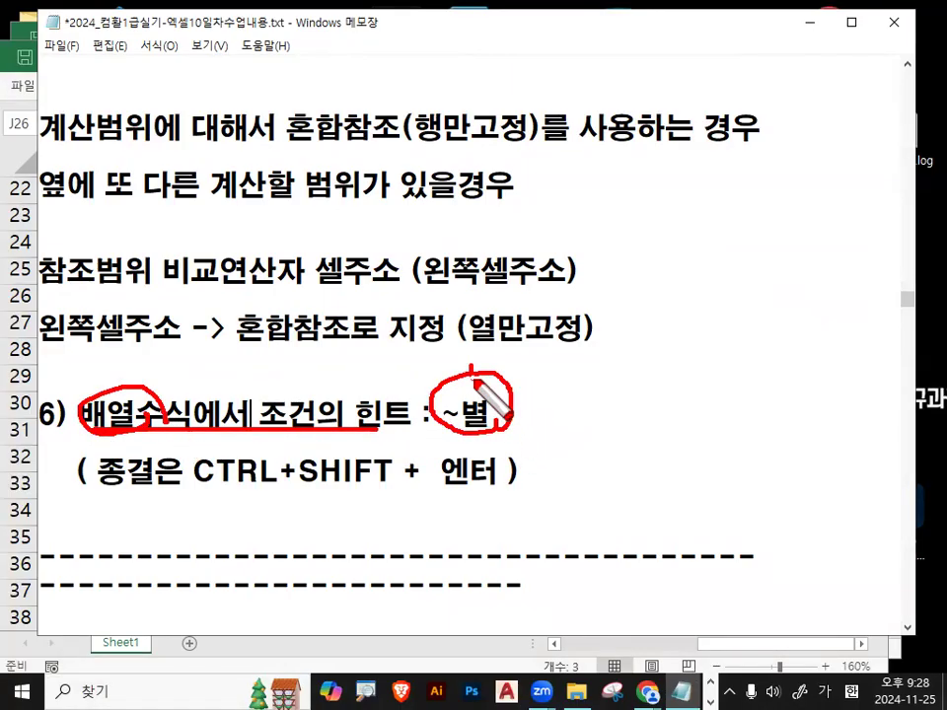
left_click_drag(472, 379, 572, 284)
key("Escape")
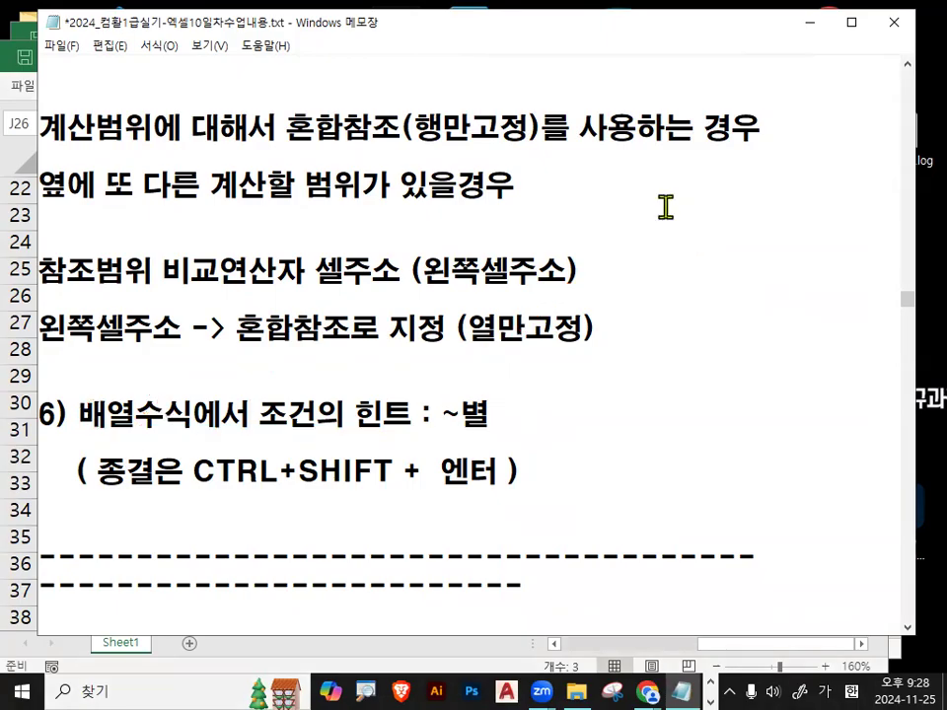
Delete the second dashed separator line.
left_click(568, 594)
key("shift+End")
key("Delete")
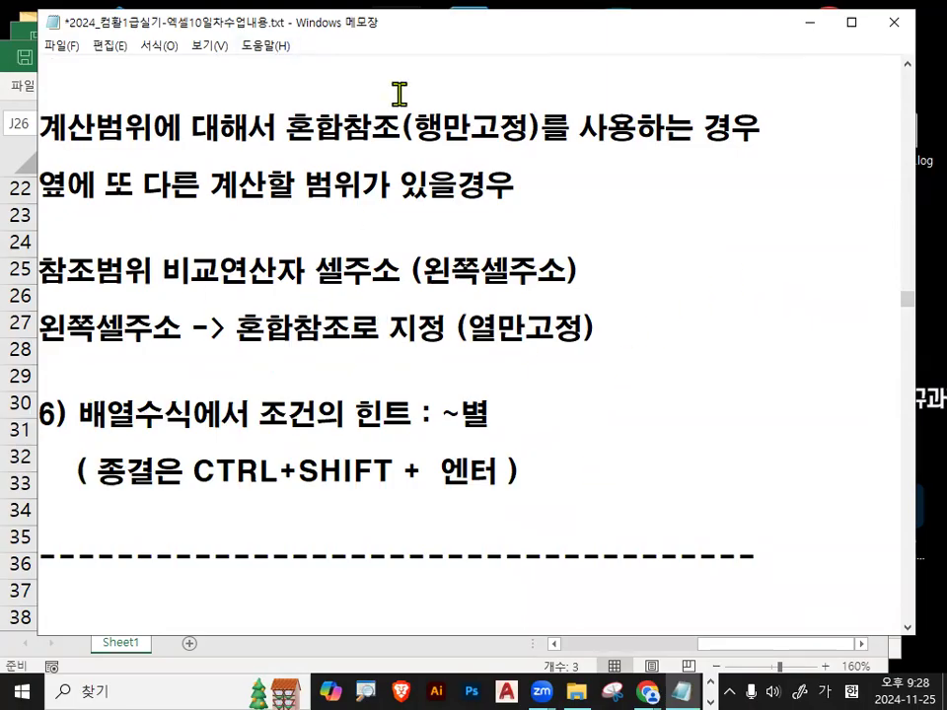
Minimize Notepad and close the scratch workbook with 저장 안 함.
left_click(810, 23)
left_click(276, 372)
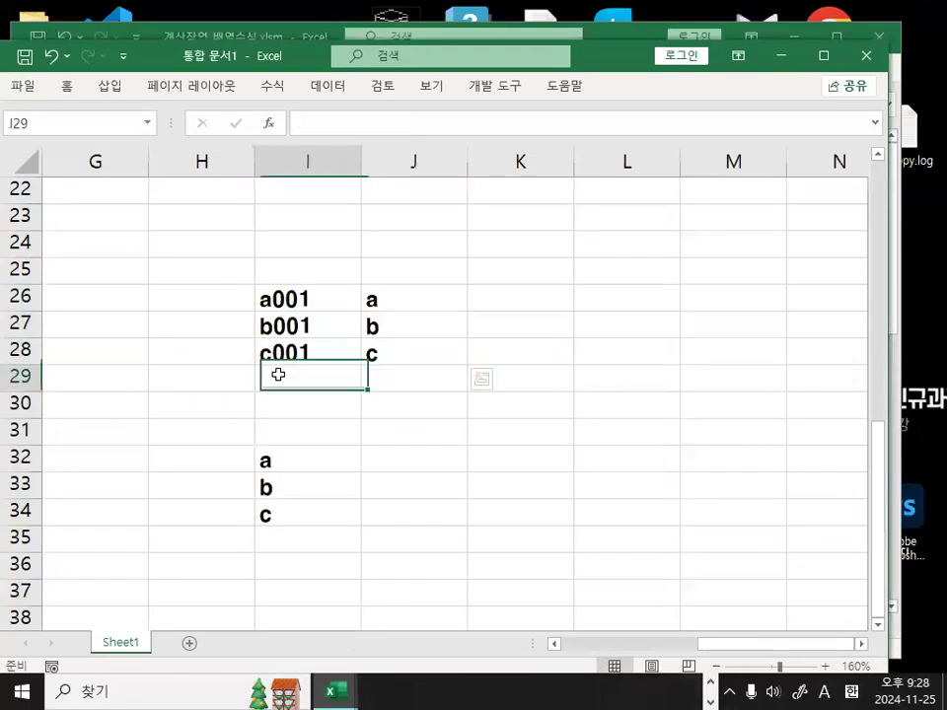
left_click(866, 55)
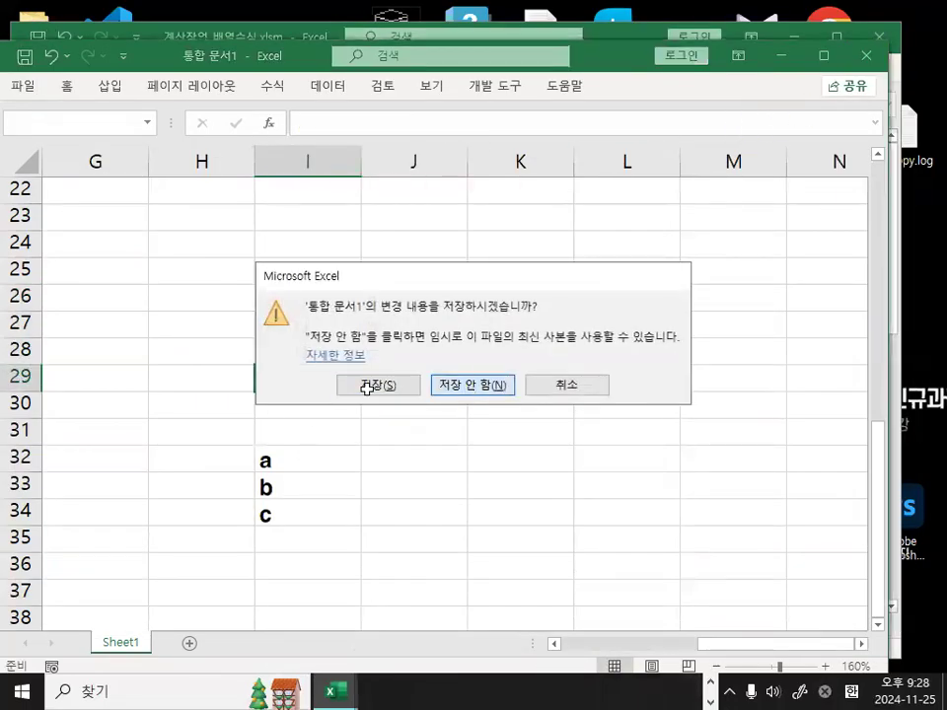
left_click(450, 384)
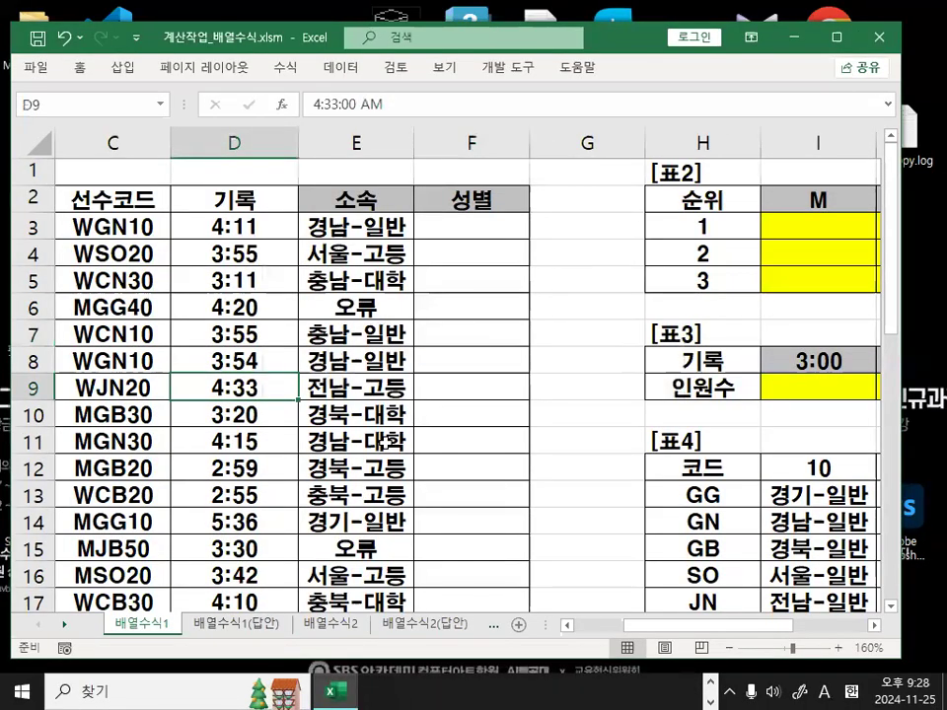
Magnify the 배열수식1 table and mark the 기록 times in column D.
left_click_drag(712, 627, 482, 627)
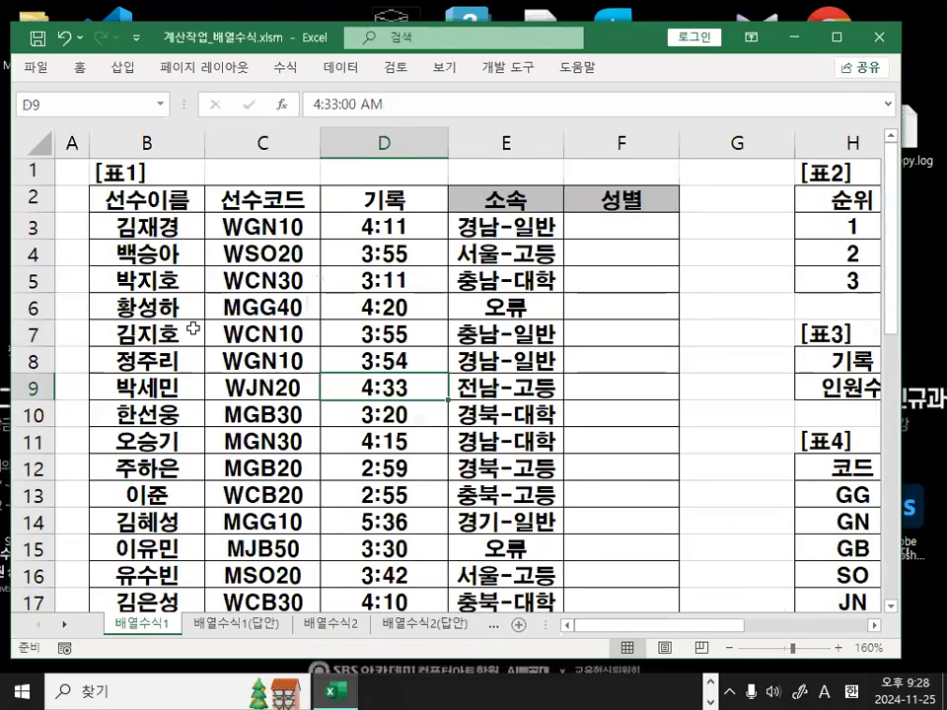
key("ctrl+1")
left_click(290, 263)
mouse_move(781, 555)
left_mouse_down()
mouse_move(115, 614)
mouse_move(709, 589)
mouse_move(694, 655)
left_mouse_up()
left_click_drag(314, 343, 533, 219)
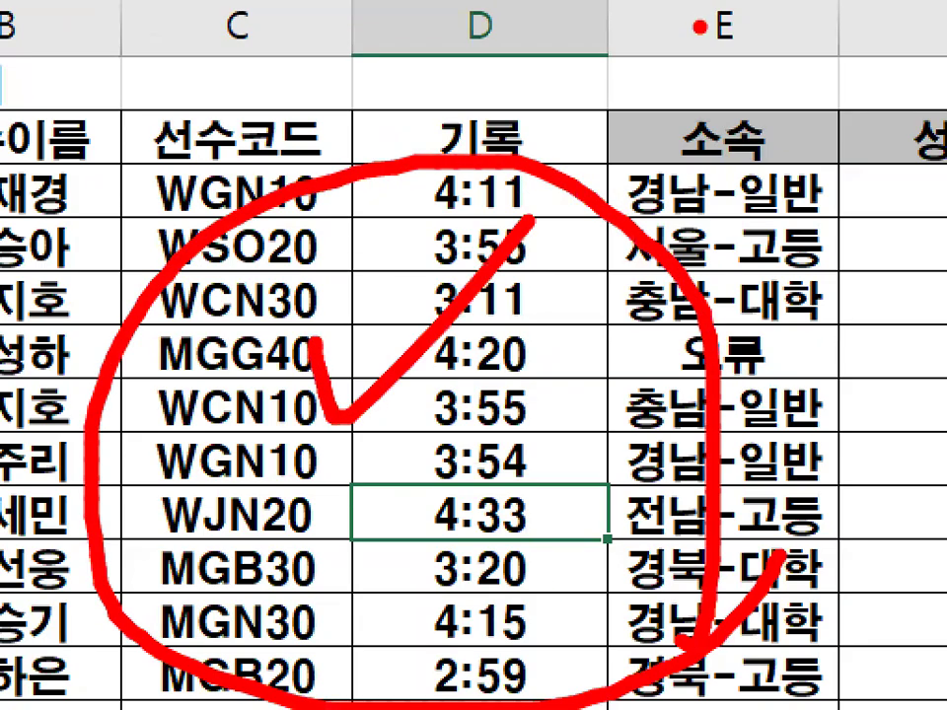
key("Escape")
key("ctrl+1")
left_click(334, 296)
mouse_move(681, 418)
left_mouse_down()
mouse_move(676, 459)
mouse_move(612, 493)
left_mouse_up()
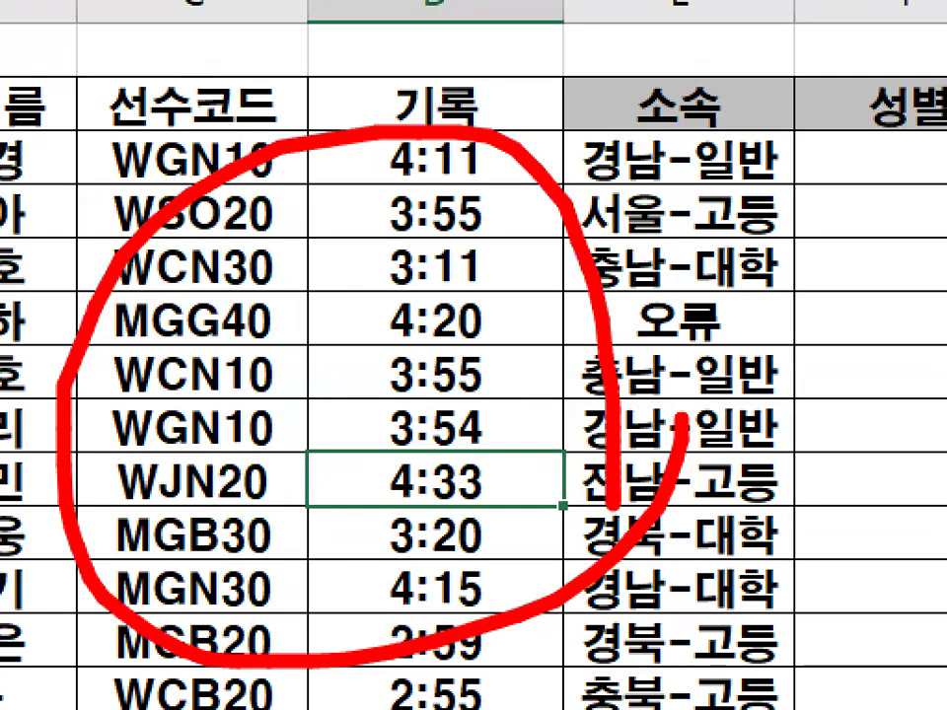
key("Escape")
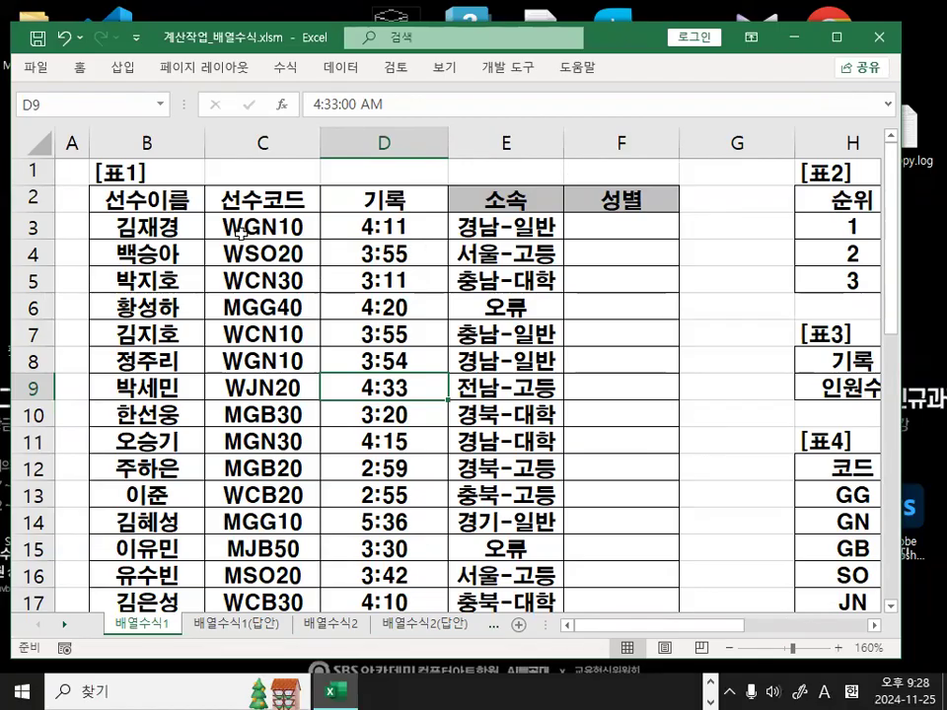
Circle the W in WGN10 and M in MGN30, then bring tables 표2–표4 into view.
key("ctrl+1")
mouse_move(260, 226)
left_mouse_down()
mouse_move(252, 232)
mouse_move(192, 197)
mouse_move(260, 203)
left_mouse_up()
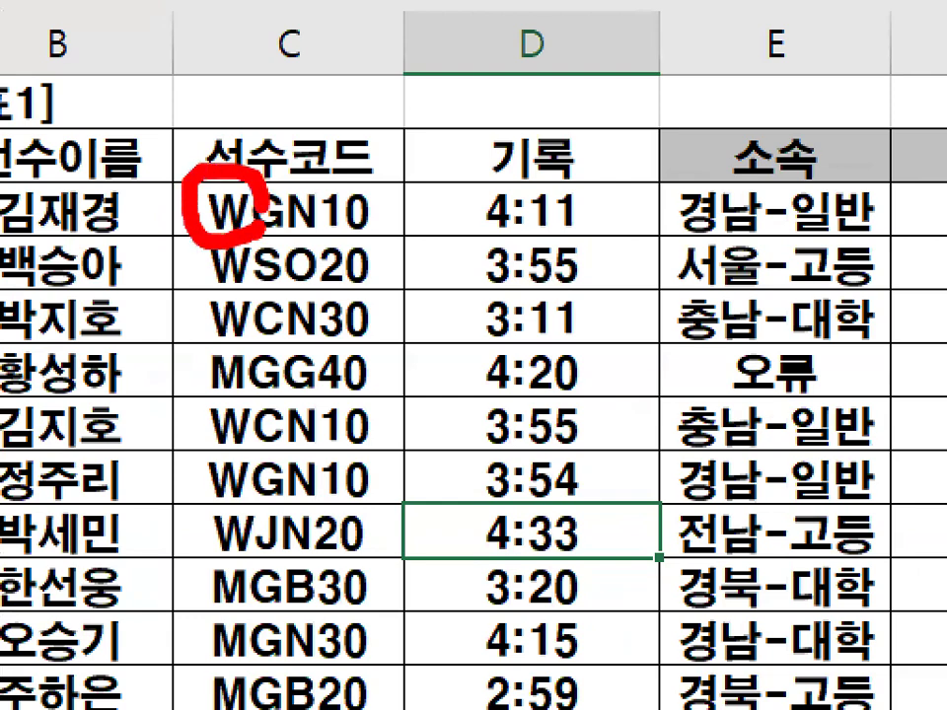
key("Escape")
key("ctrl+1")
mouse_move(256, 439)
left_mouse_down()
mouse_move(211, 390)
mouse_move(246, 412)
left_mouse_up()
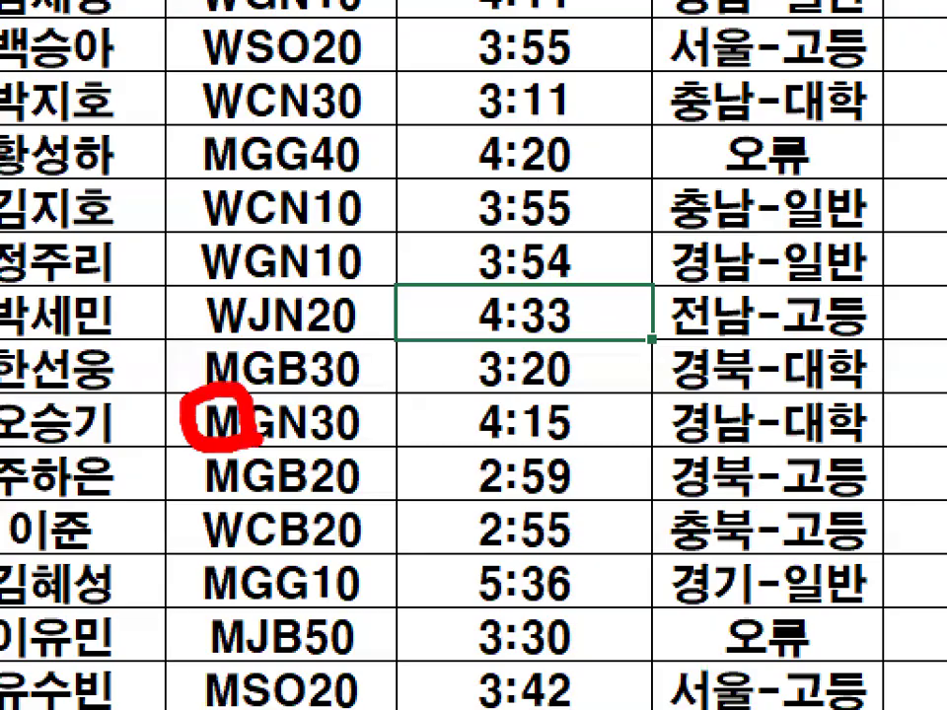
key("Escape")
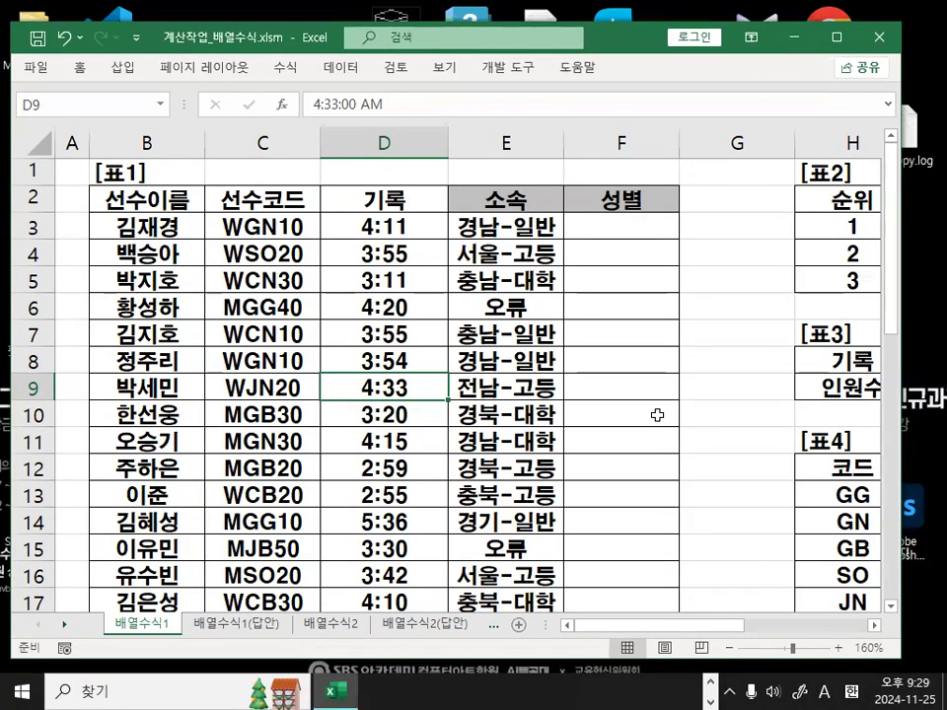
left_click(873, 625)
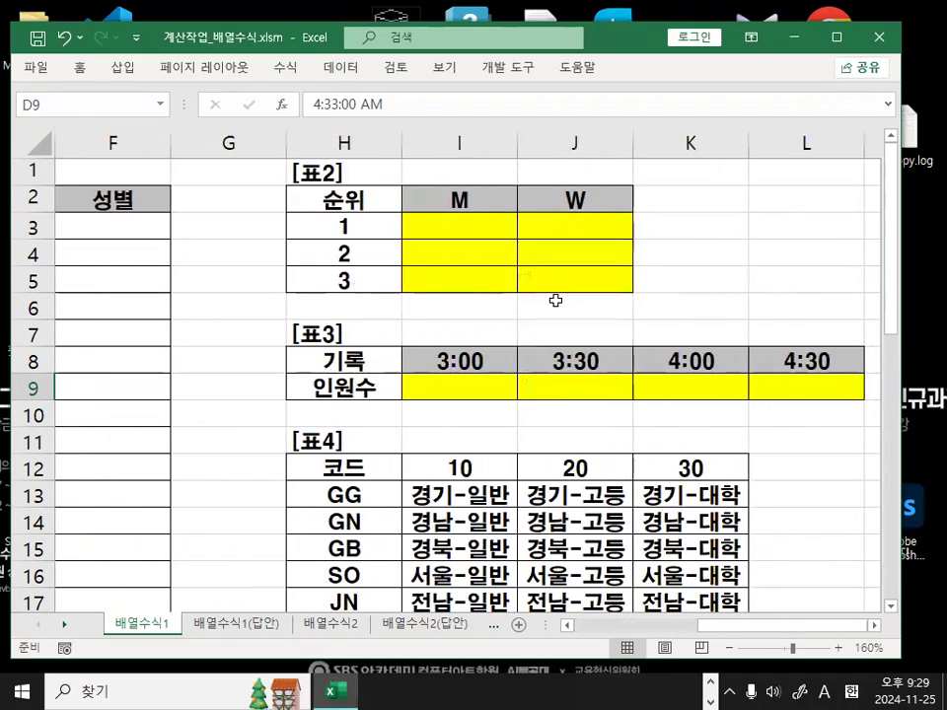
Mark the M and W headers in I2:J2 and ranks 1–3 with red ink.
left_click(488, 219)
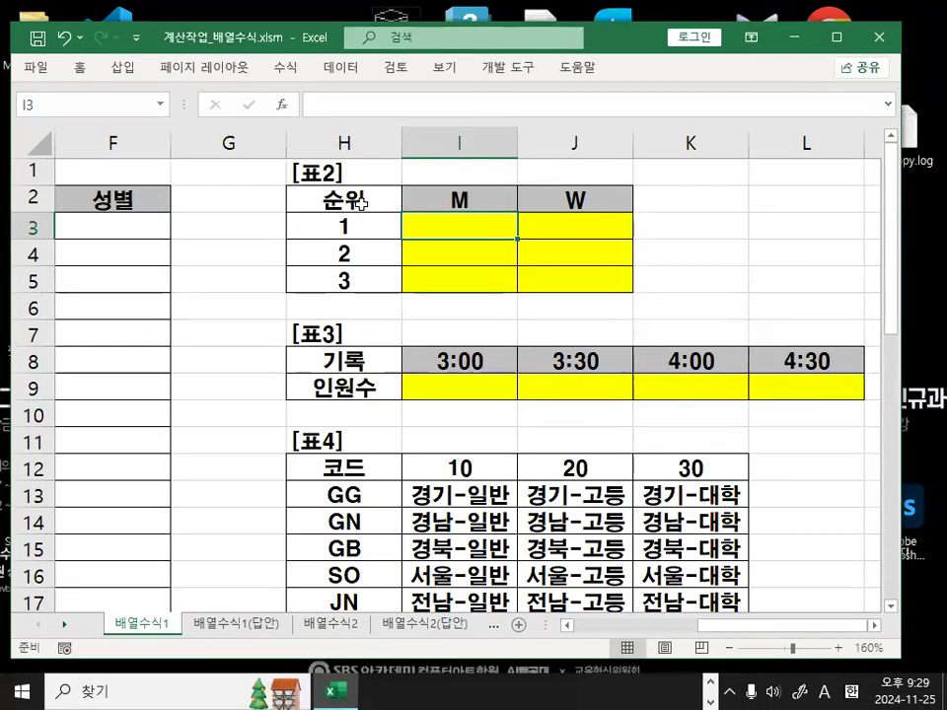
left_click(472, 196)
mouse_move(482, 199)
left_mouse_down()
mouse_move(473, 217)
mouse_move(443, 191)
mouse_move(409, 183)
left_mouse_up()
mouse_move(714, 224)
left_mouse_down()
mouse_move(629, 198)
mouse_move(681, 158)
mouse_move(712, 186)
mouse_move(716, 224)
left_mouse_up()
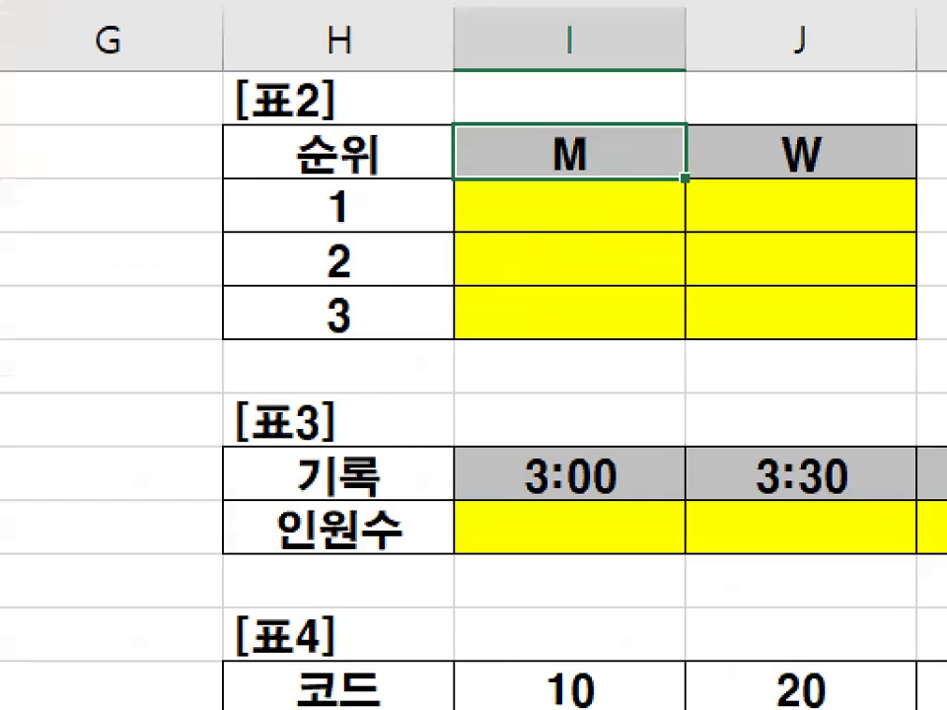
left_click_drag(190, 239, 162, 332)
left_click_drag(293, 272, 308, 324)
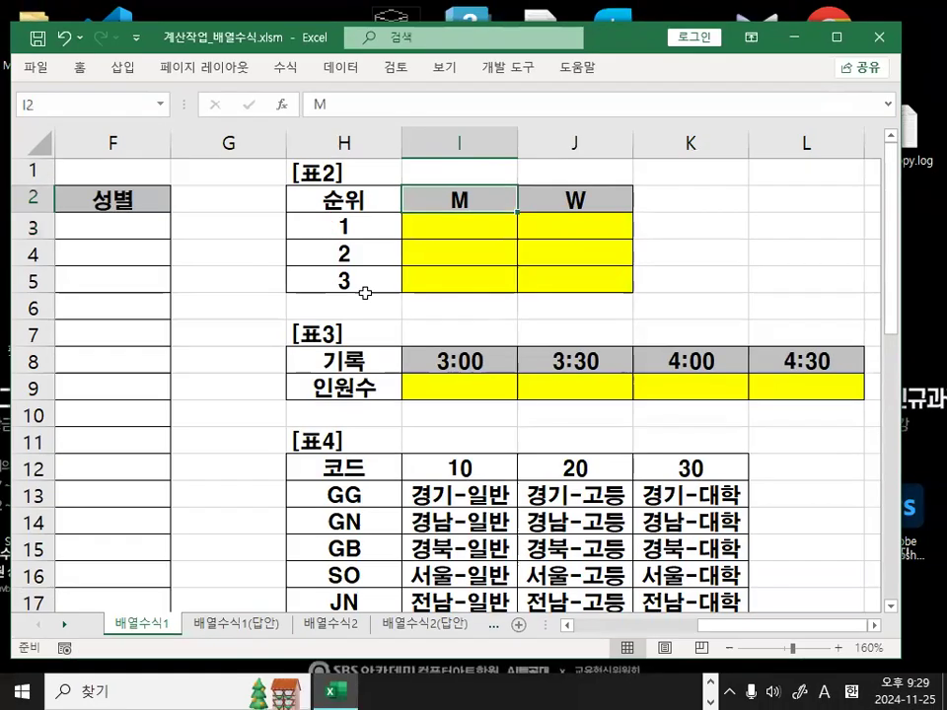
left_click(346, 203)
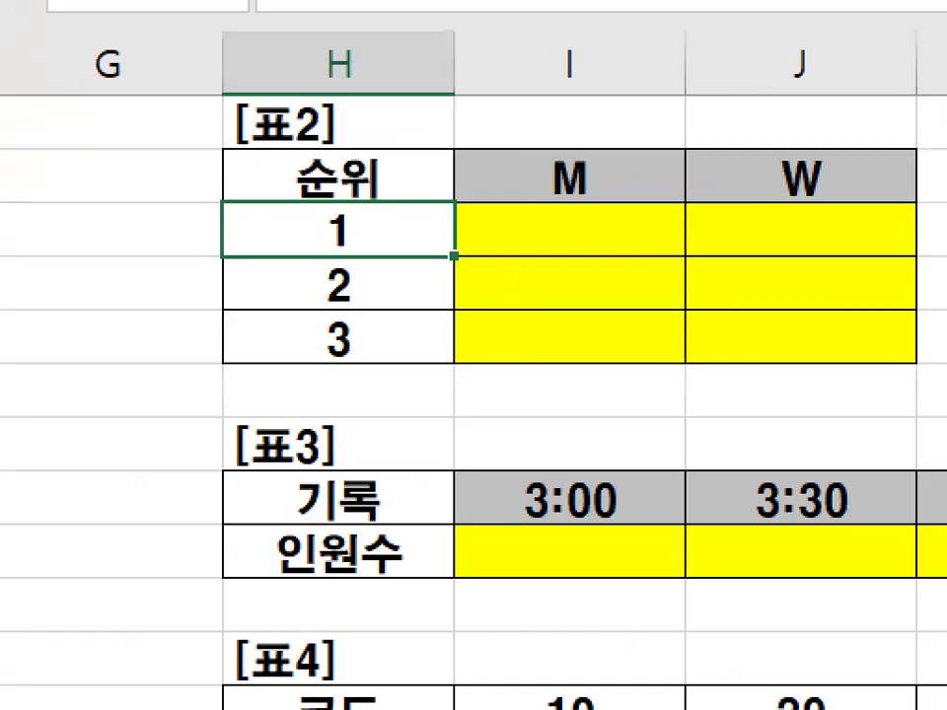
mouse_move(365, 235)
left_mouse_down()
mouse_move(325, 237)
mouse_move(378, 223)
left_mouse_up()
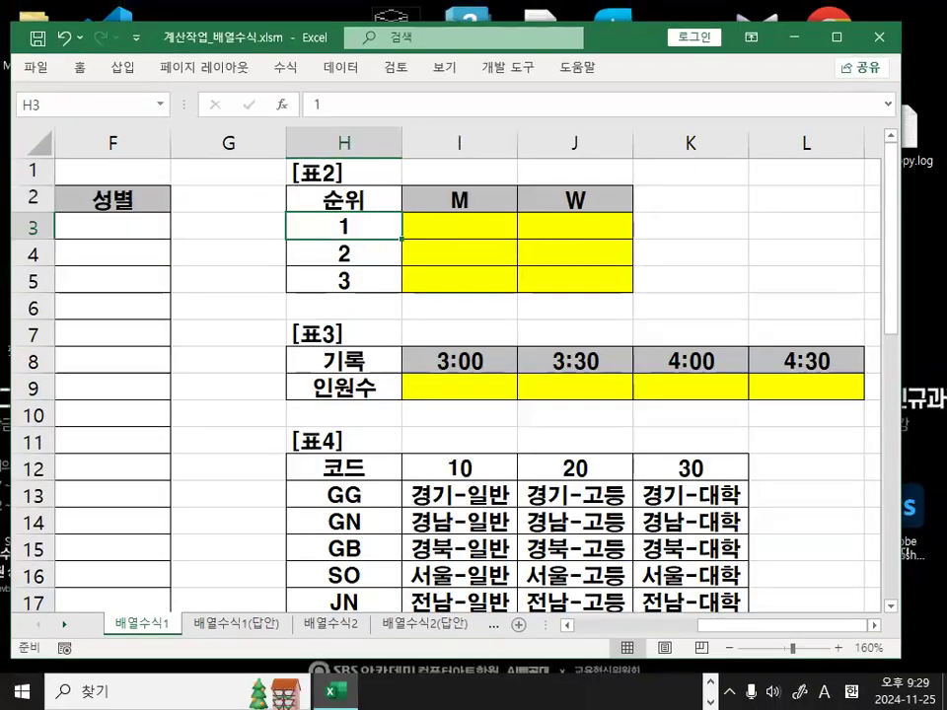
mouse_move(377, 290)
left_mouse_down()
mouse_move(325, 304)
mouse_move(357, 237)
mouse_move(369, 266)
mouse_move(328, 250)
mouse_move(377, 289)
left_mouse_up()
Cross out ranks 1–3 in H3:H5, re-mark M and 순위, clear the ink, and switch to Notepad.
left_click_drag(399, 137, 303, 315)
left_click_drag(279, 139, 414, 329)
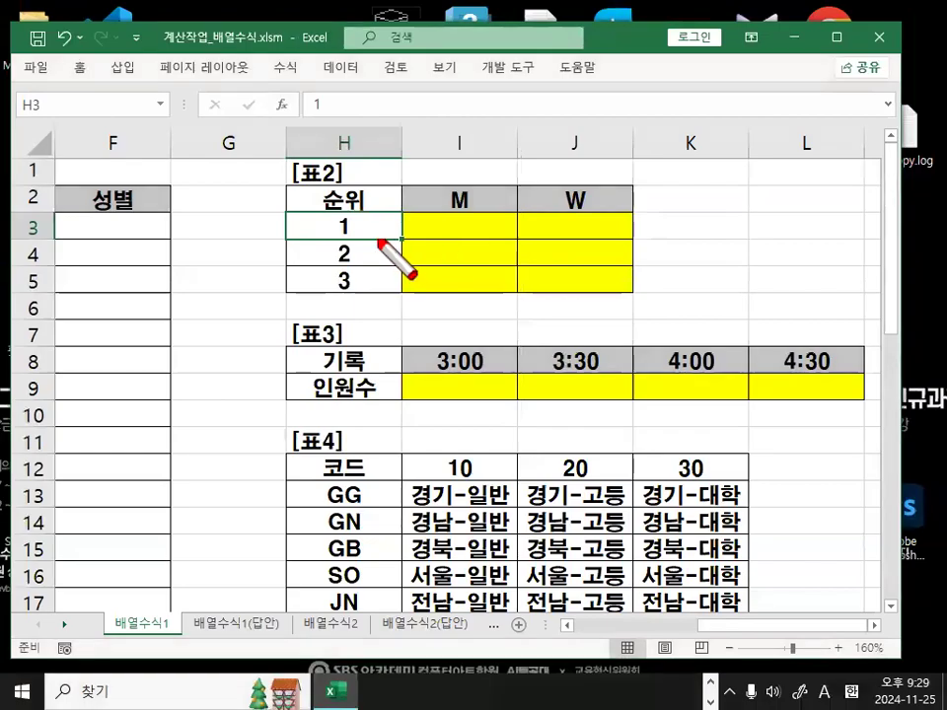
mouse_move(375, 238)
left_mouse_down()
mouse_move(349, 237)
mouse_move(367, 234)
left_mouse_up()
mouse_move(486, 201)
left_mouse_down()
mouse_move(444, 210)
mouse_move(480, 189)
left_mouse_up()
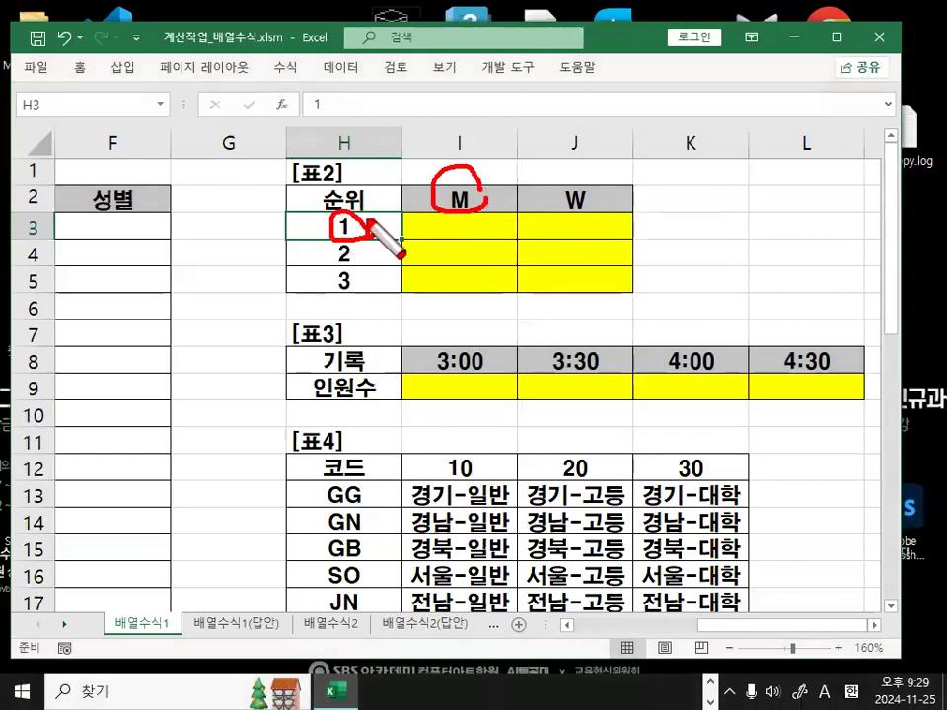
mouse_move(321, 187)
left_mouse_down()
mouse_move(335, 214)
mouse_move(360, 193)
left_mouse_up()
mouse_move(446, 130)
left_mouse_down()
mouse_move(458, 164)
mouse_move(484, 128)
left_mouse_up()
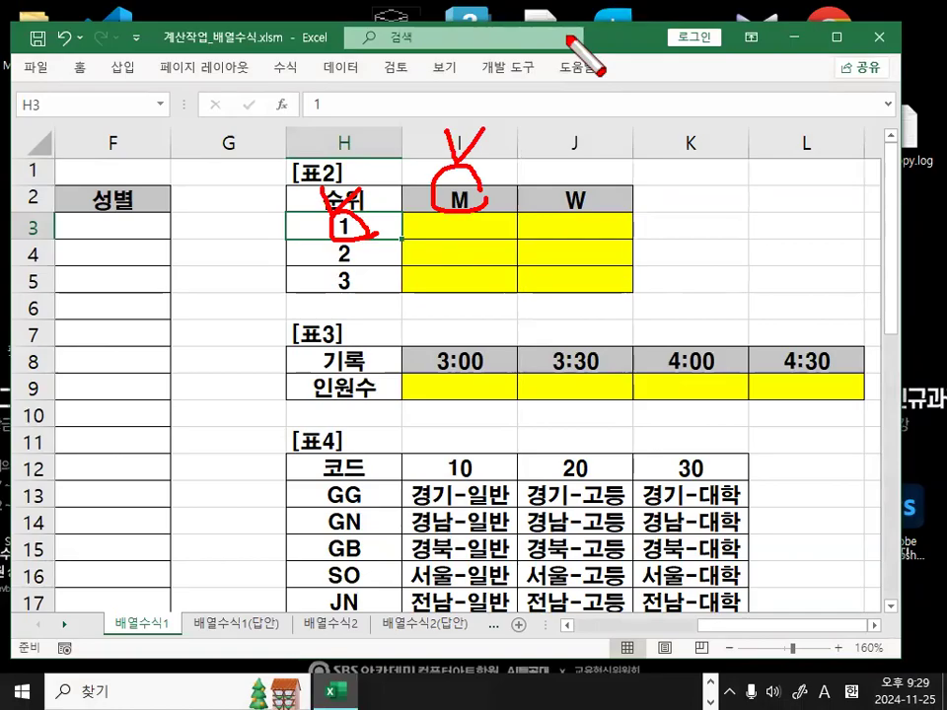
key("Escape")
mouse_move(365, 226)
left_mouse_down()
mouse_move(349, 348)
mouse_move(403, 293)
left_mouse_up()
key("ctrl+1")
left_click(356, 237)
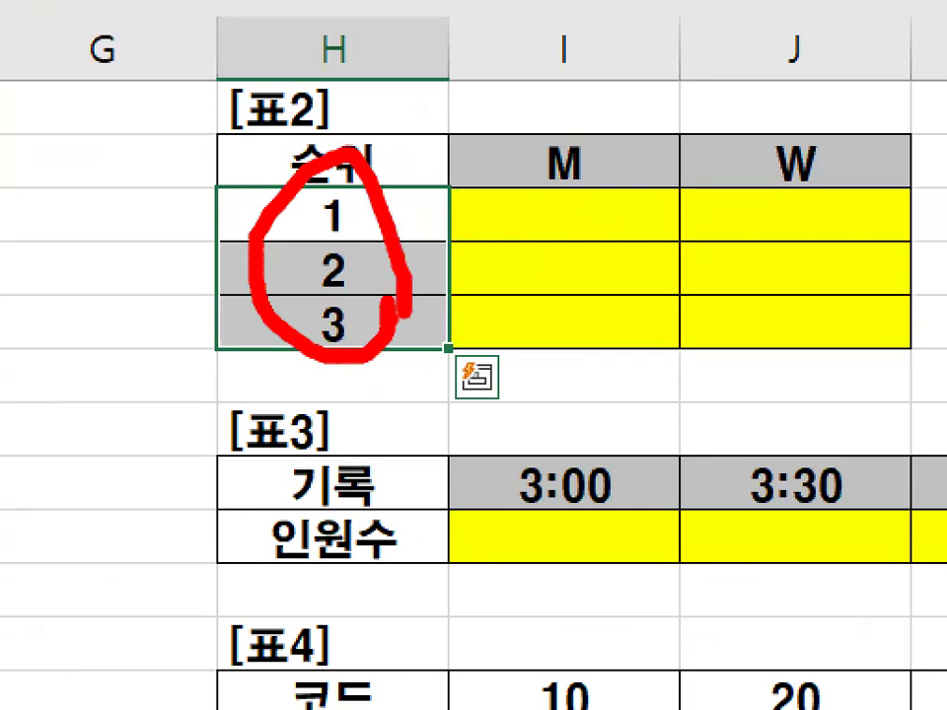
key("Escape")
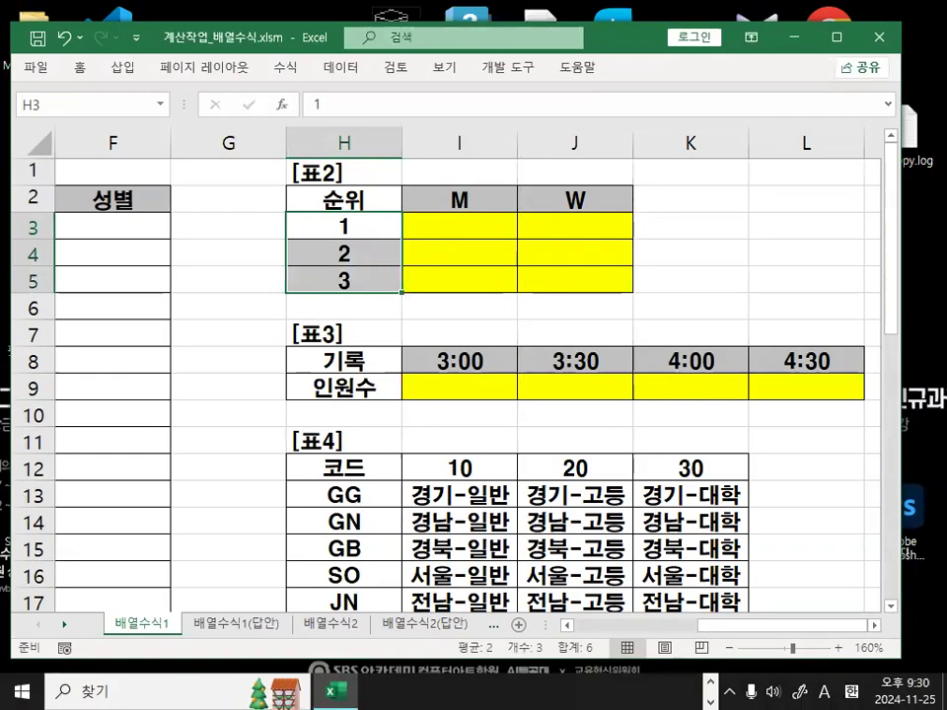
key("alt+Tab")
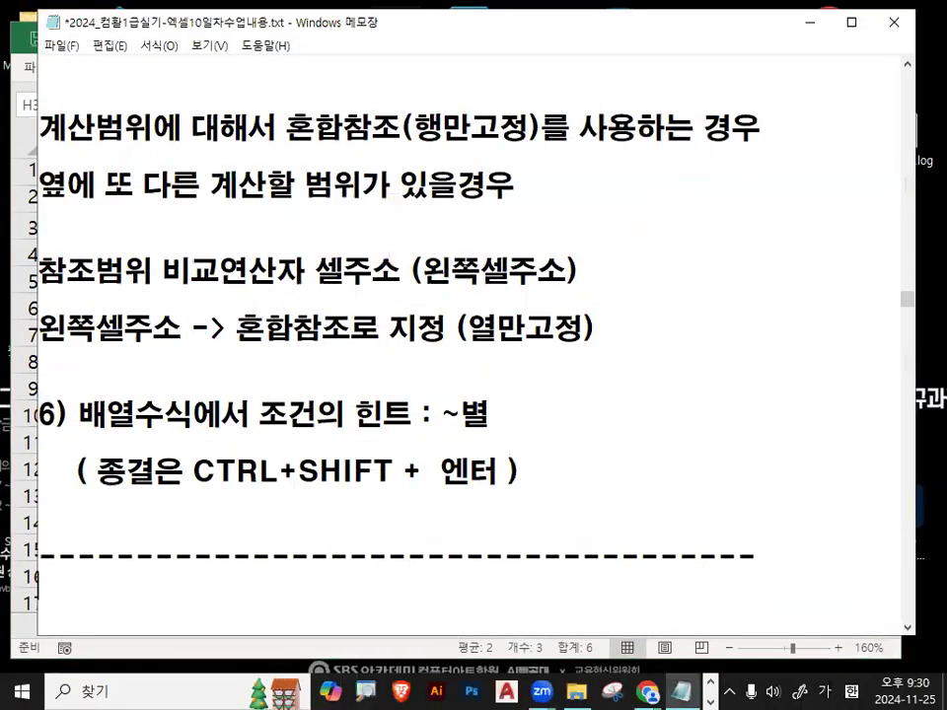
Highlight the SMALL(범위,K) and LEFT(셀주소,숫자) lines and their descriptions in the notes.
scroll(213, 399, "down", 3)
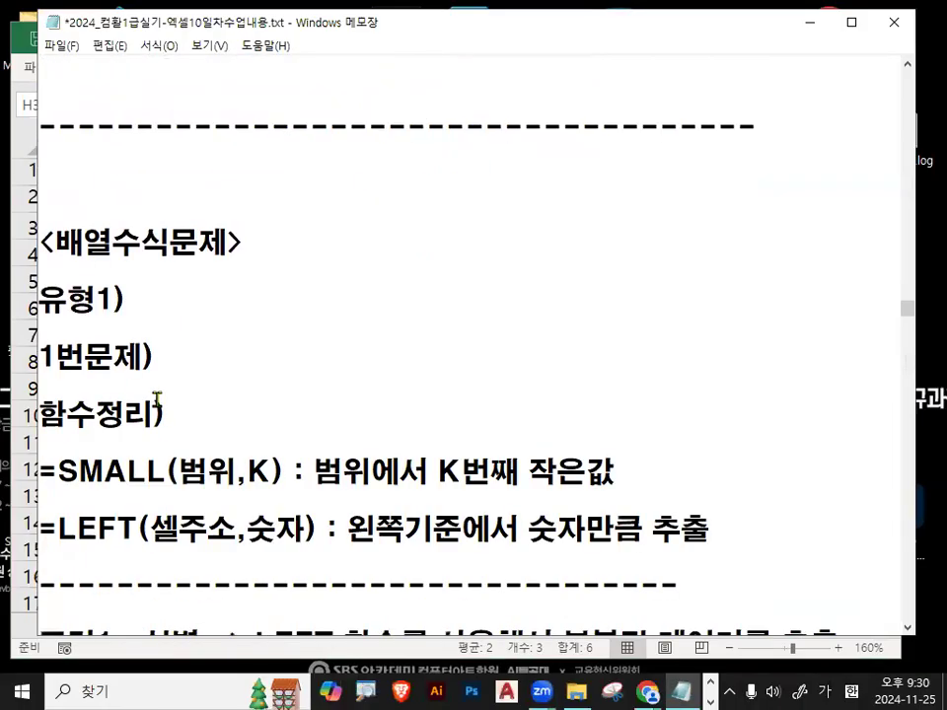
scroll(157, 400, "down", 1)
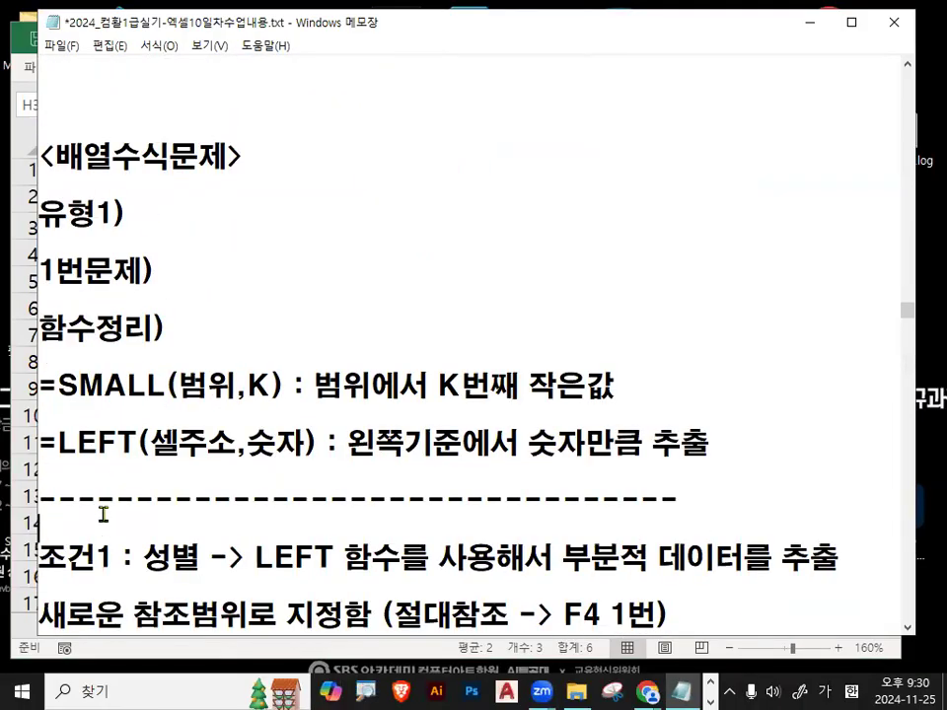
key("Return")
key("Return")
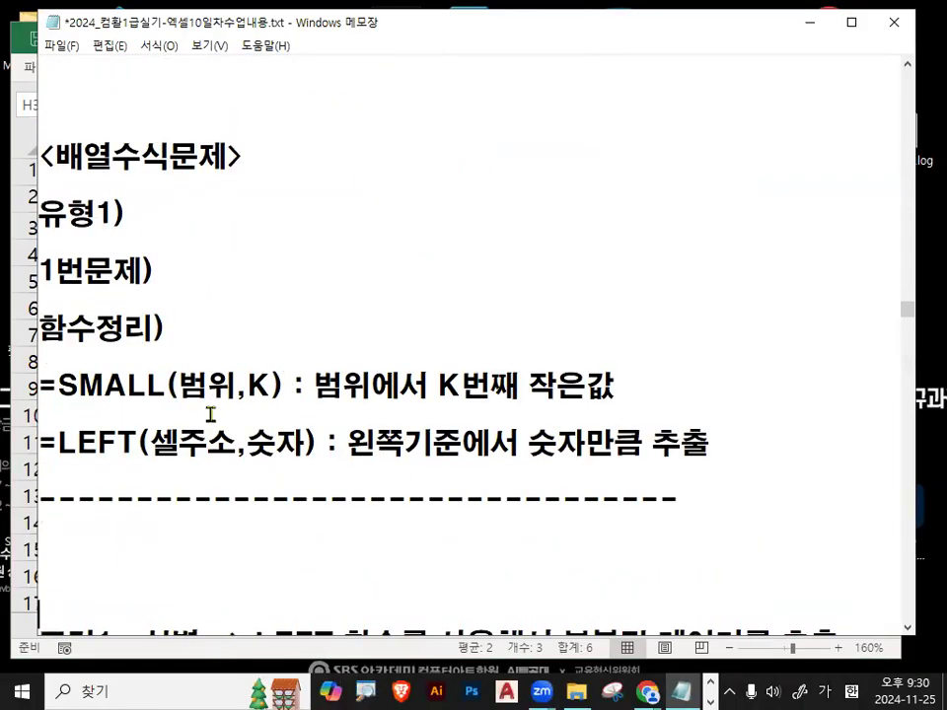
left_click_drag(180, 382, 274, 384)
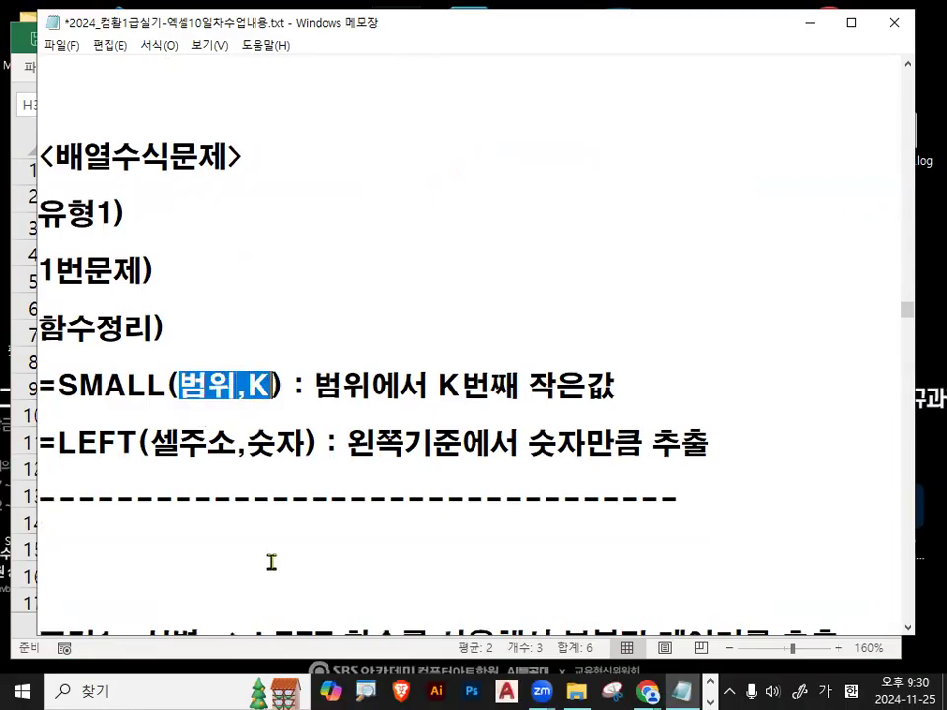
left_click_drag(314, 385, 613, 389)
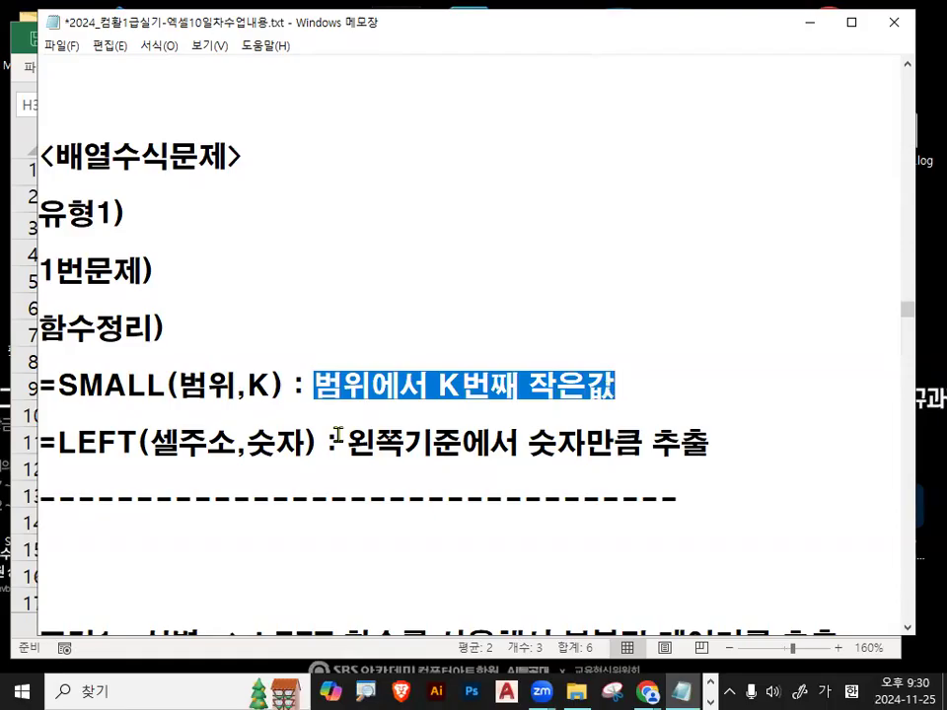
left_click_drag(42, 389, 247, 406)
left_click(99, 450)
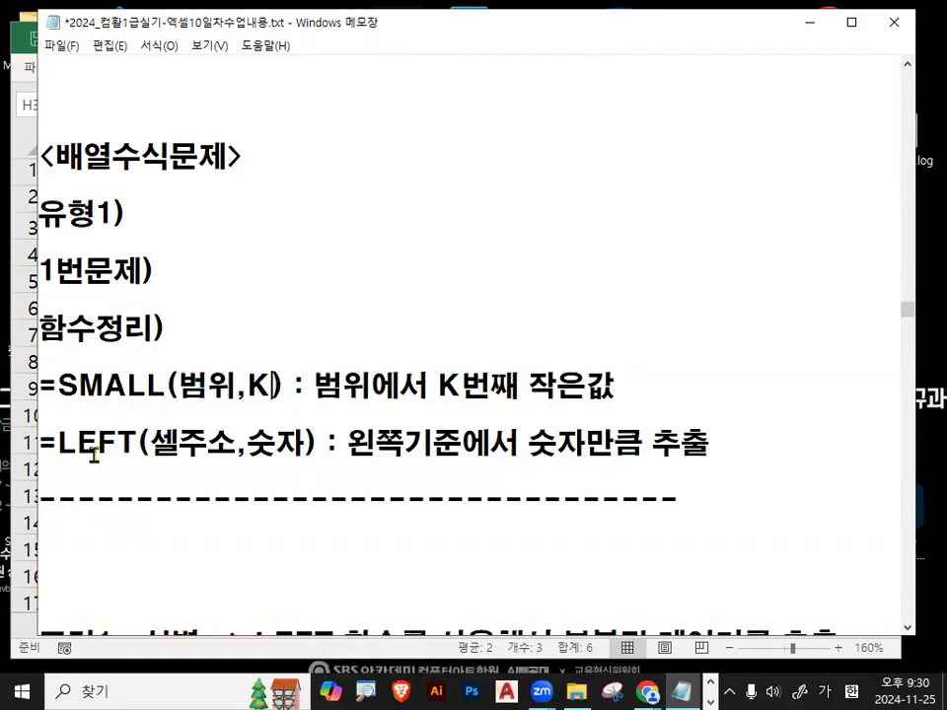
left_click_drag(51, 445, 558, 443)
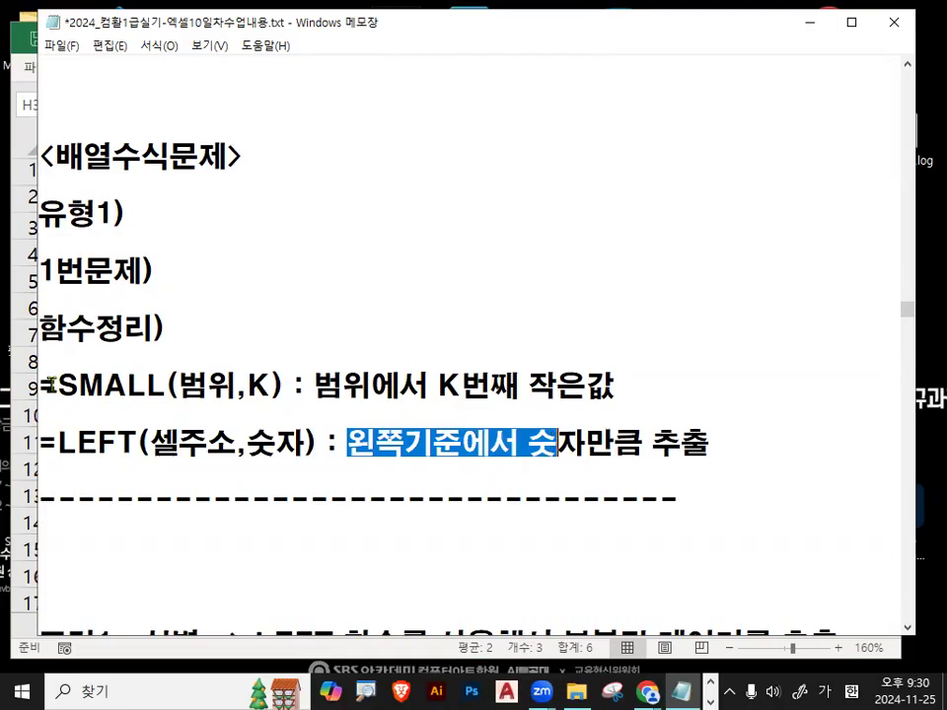
left_click_drag(55, 384, 301, 386)
left_click_drag(54, 446, 327, 444)
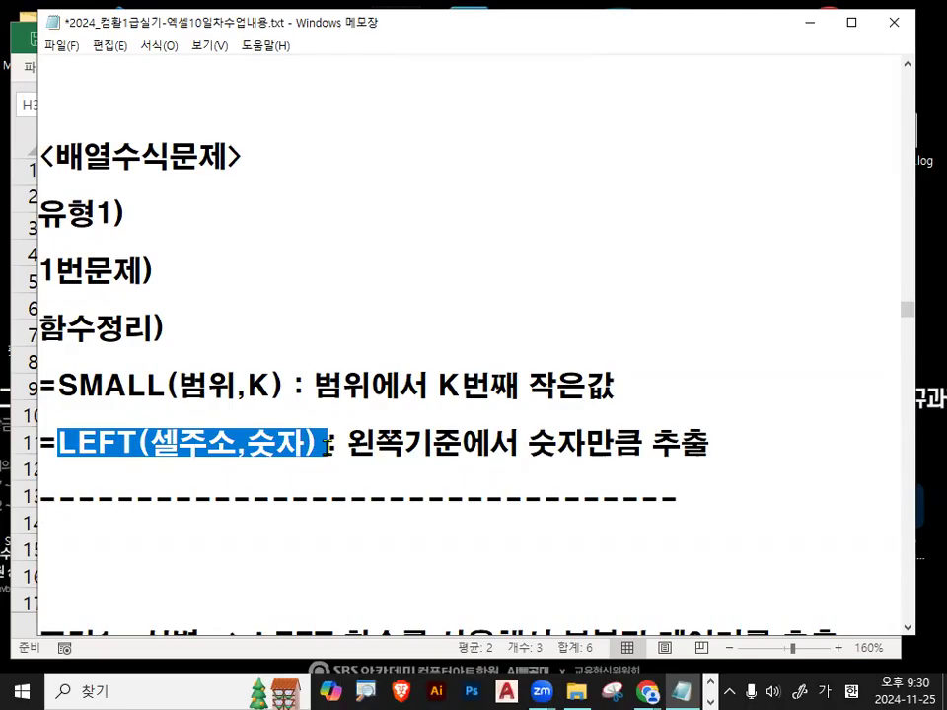
Tidy the blank lines, highlight 성별 and LEFT 함수를 in 조건1, then minimize Notepad.
scroll(327, 446, "down", 1)
left_click(164, 449)
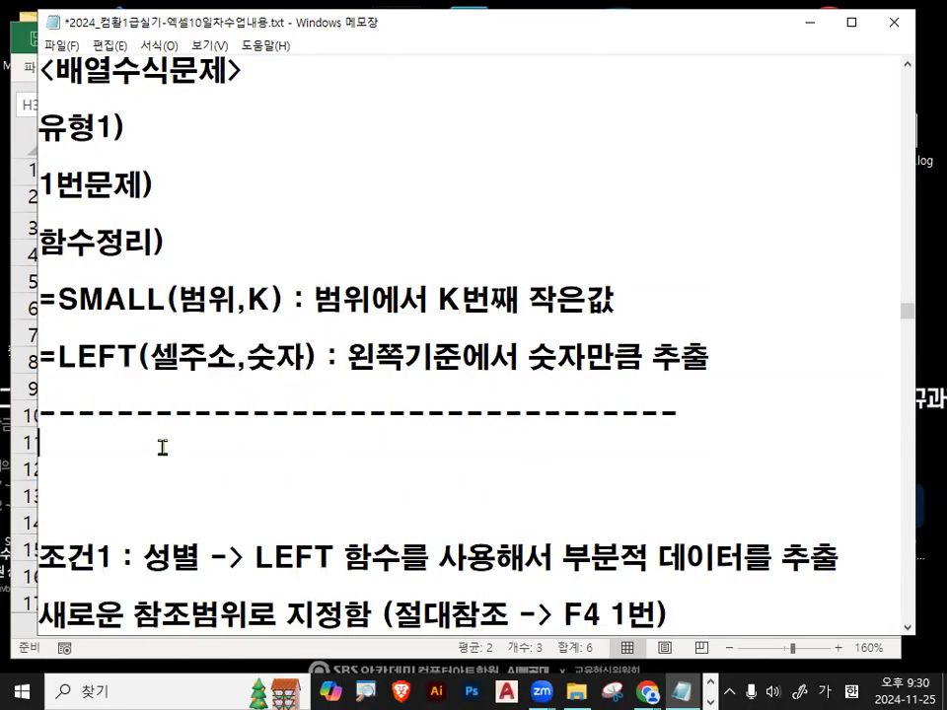
key("Delete")
key("Delete")
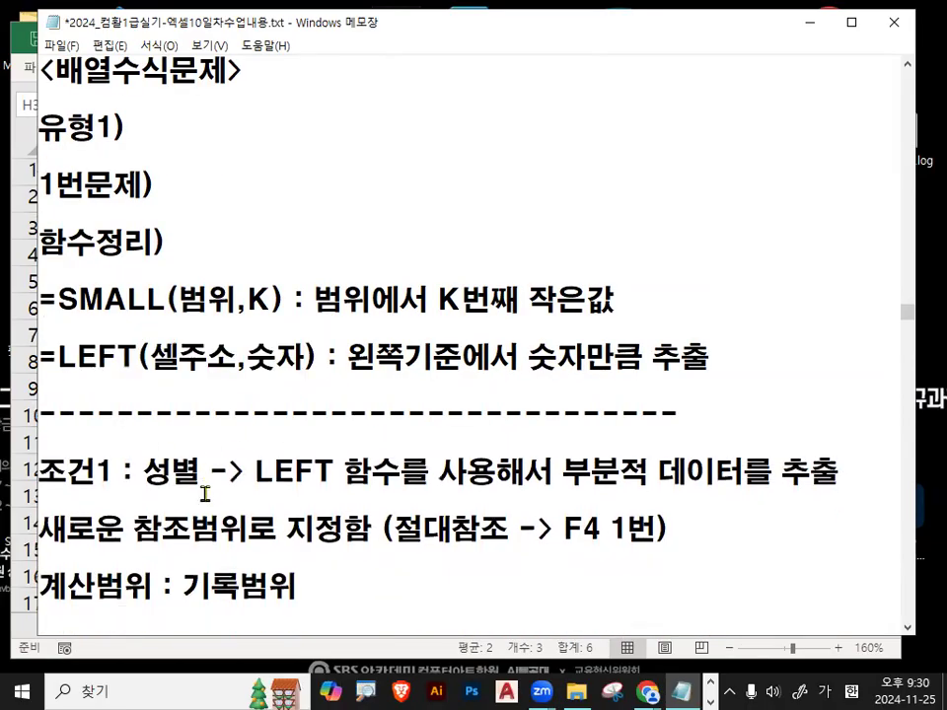
left_click_drag(144, 478, 198, 473)
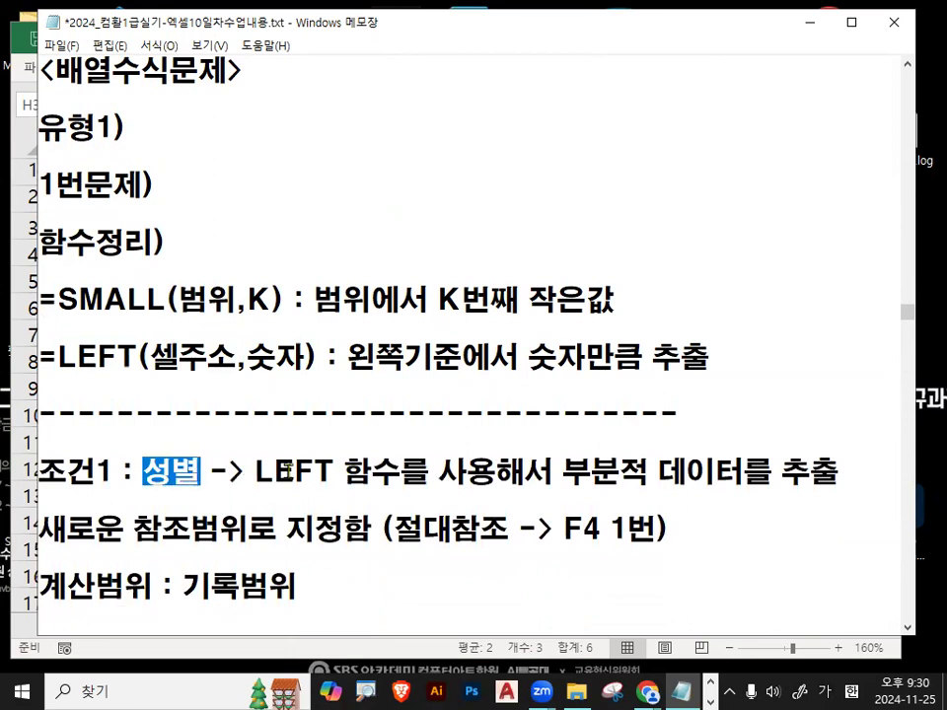
left_click_drag(255, 475, 427, 475)
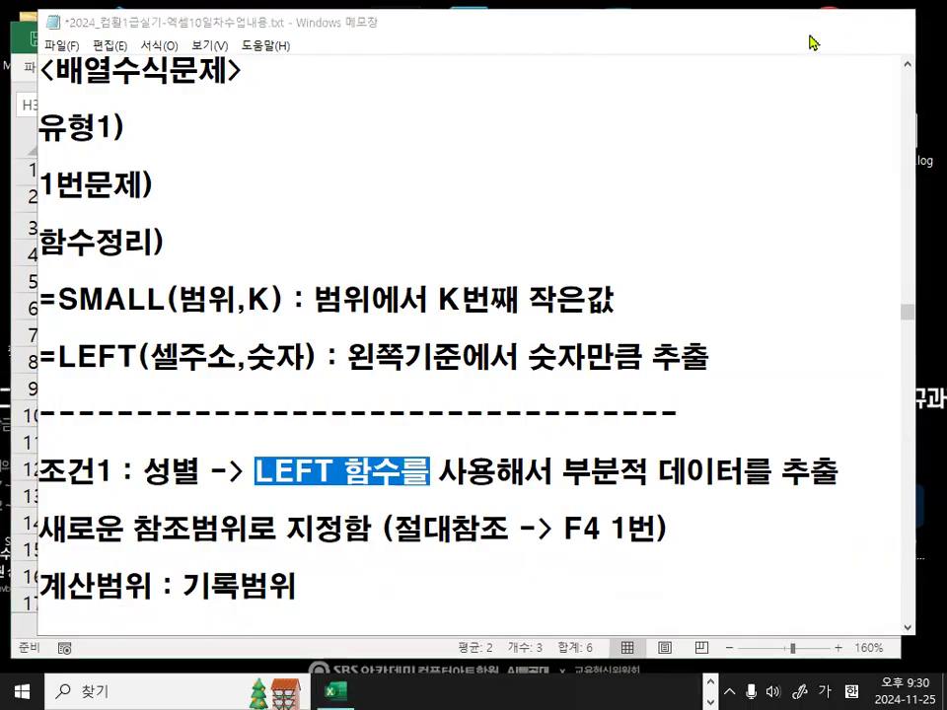
left_click(809, 22)
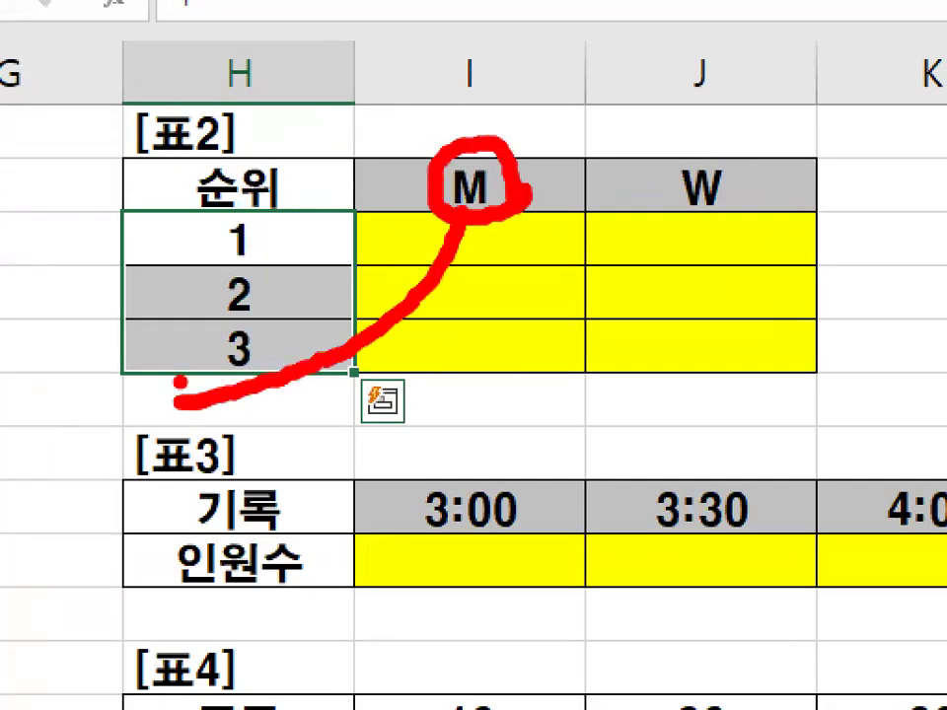
Select the player codes in column C and circle the WG prefix of WGN10 in red.
mouse_move(42, 219)
left_mouse_down()
mouse_move(21, 359)
mouse_move(121, 508)
mouse_move(162, 217)
mouse_move(61, 202)
left_mouse_up()
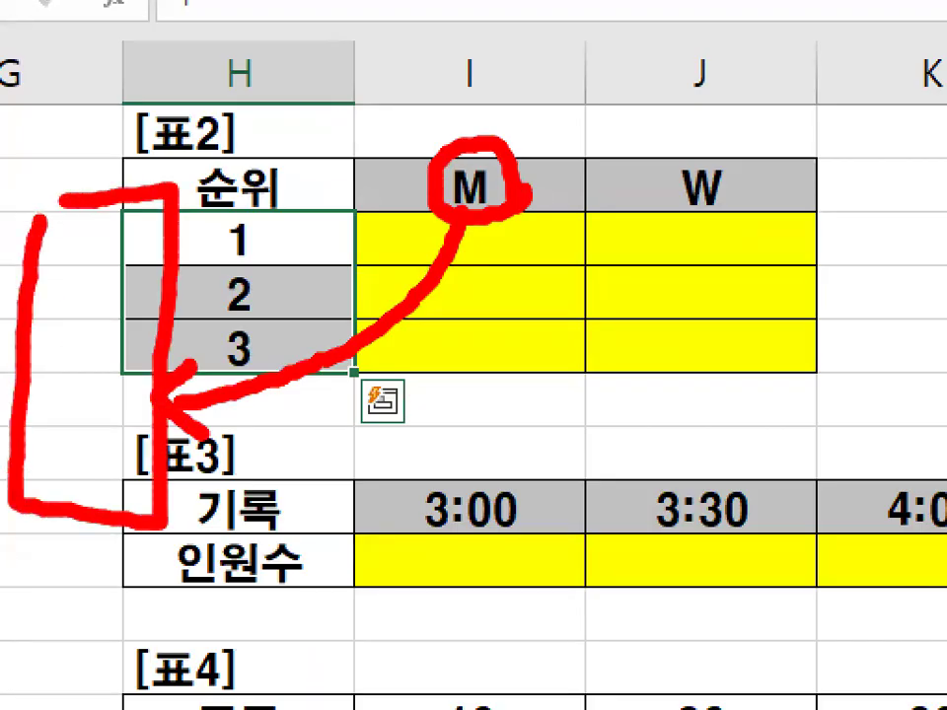
key("Escape")
left_click_drag(793, 628, 601, 636)
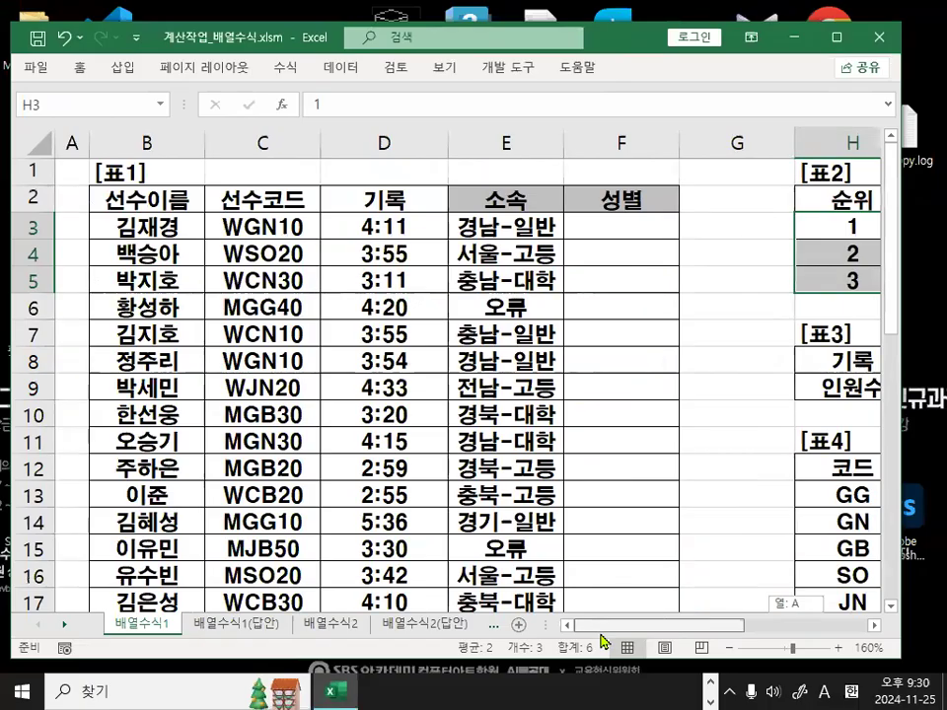
left_click_drag(269, 226, 262, 520)
left_click_drag(281, 249, 225, 330)
left_click_drag(223, 261, 257, 318)
left_click_drag(264, 378, 296, 419)
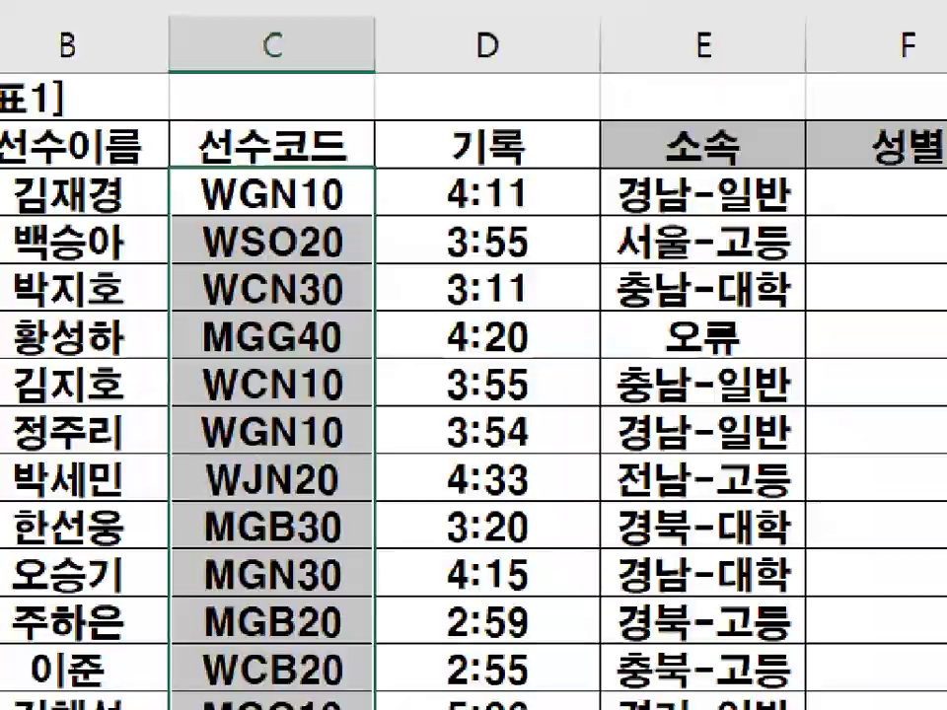
mouse_move(253, 201)
left_mouse_down()
mouse_move(247, 207)
mouse_move(227, 150)
mouse_move(207, 159)
left_mouse_up()
Switch the annotation pen to rectangles and box the first letters of the column C codes.
left_click(312, 253)
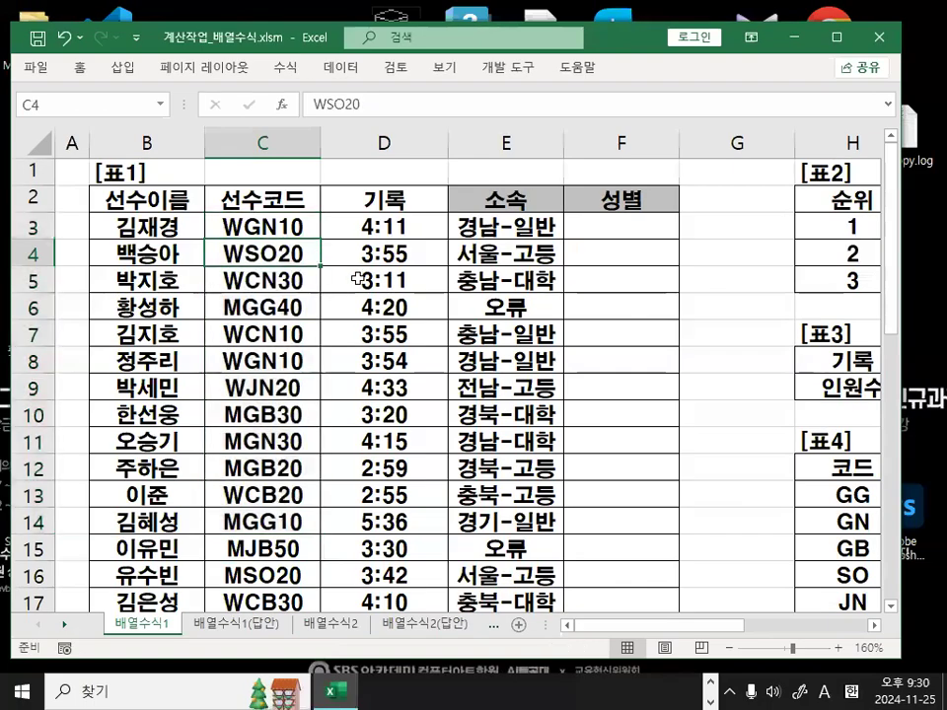
right_click(420, 367)
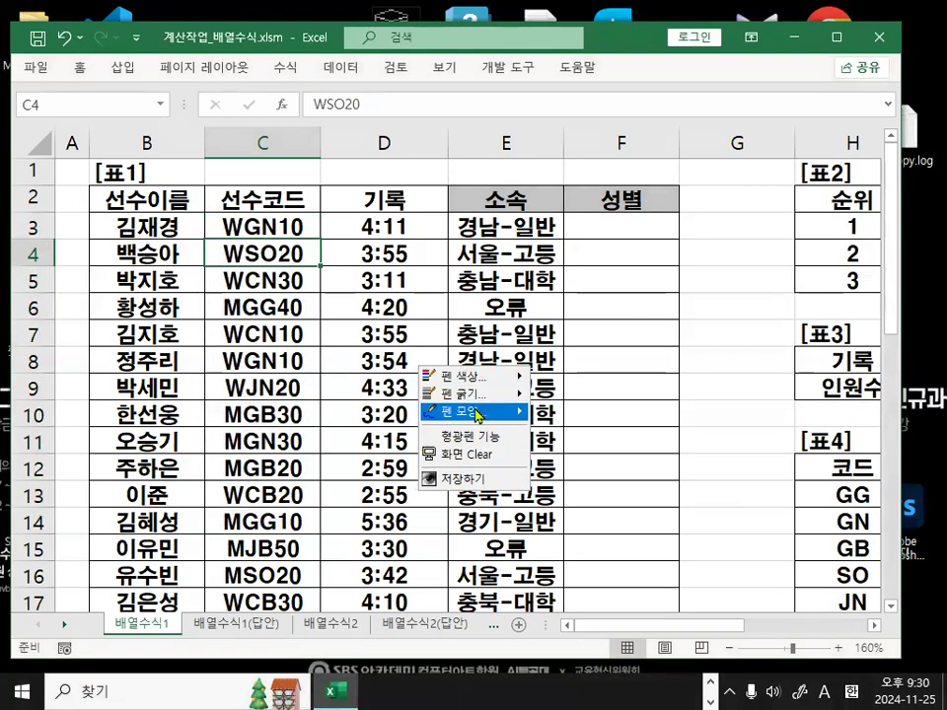
mouse_move(449, 414)
left_click(572, 463)
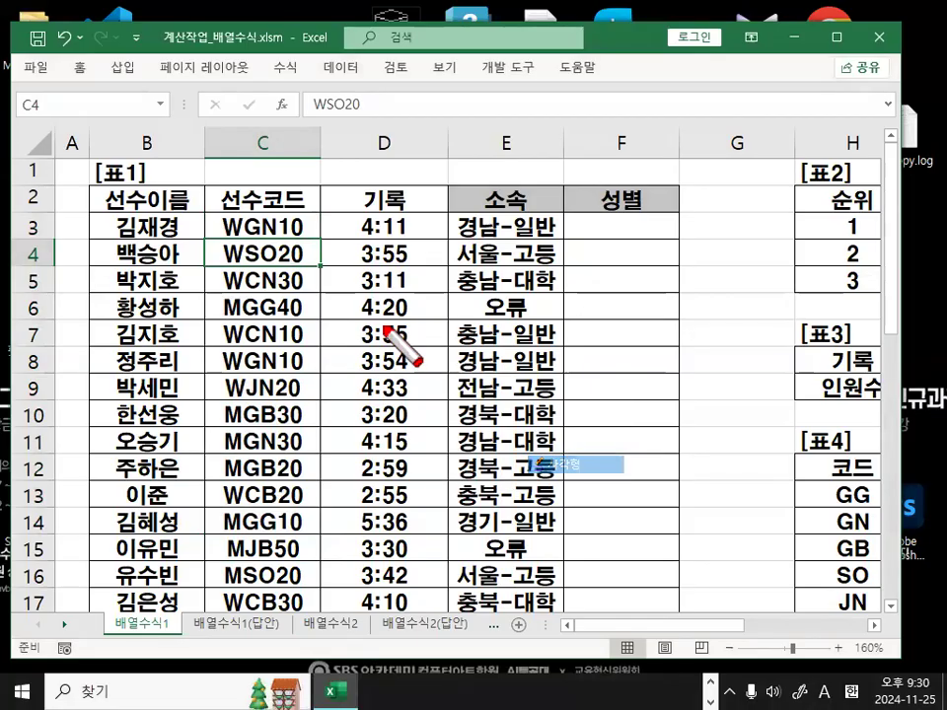
mouse_move(217, 215)
left_mouse_down()
mouse_move(227, 468)
mouse_move(252, 612)
left_mouse_up()
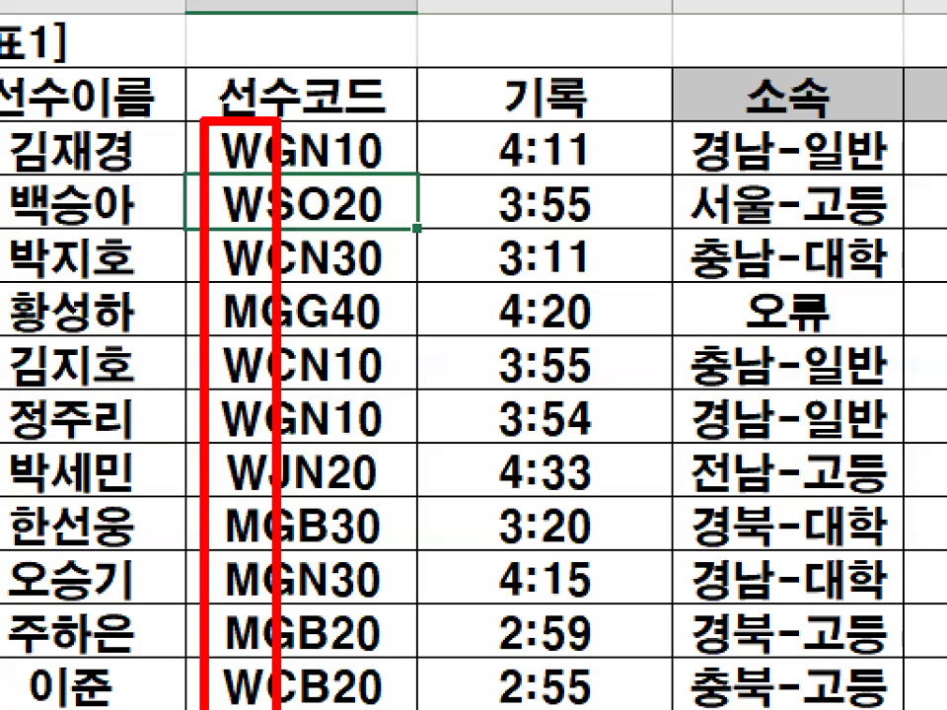
key("Escape")
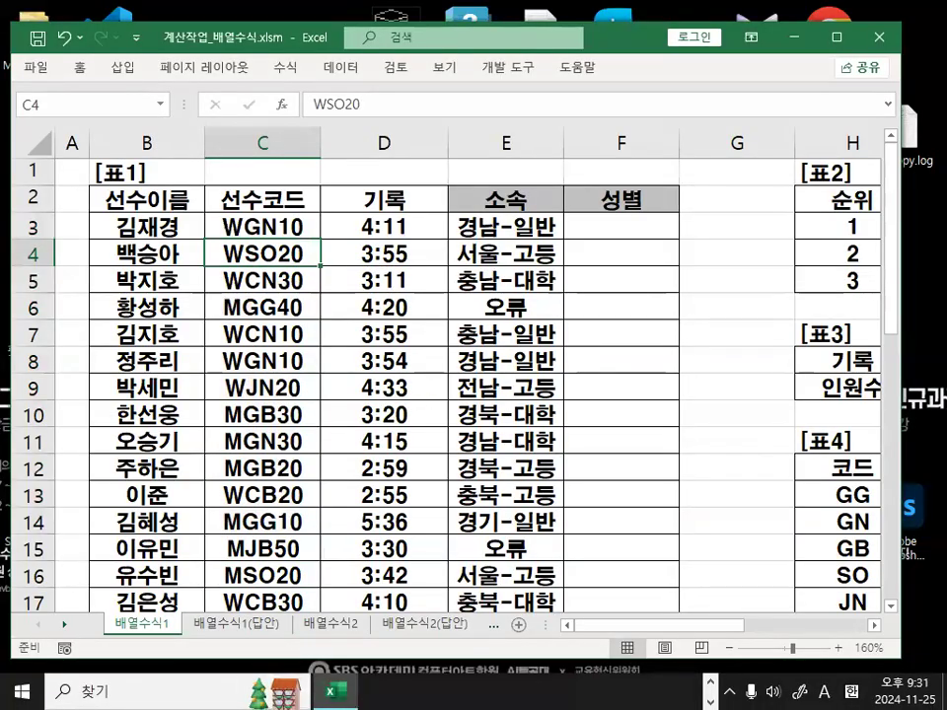
Bring the Notepad notes back and scroll up to 조건입력법3).
key("alt+Tab")
scroll(316, 427, "up", 7)
scroll(316, 427, "up", 6)
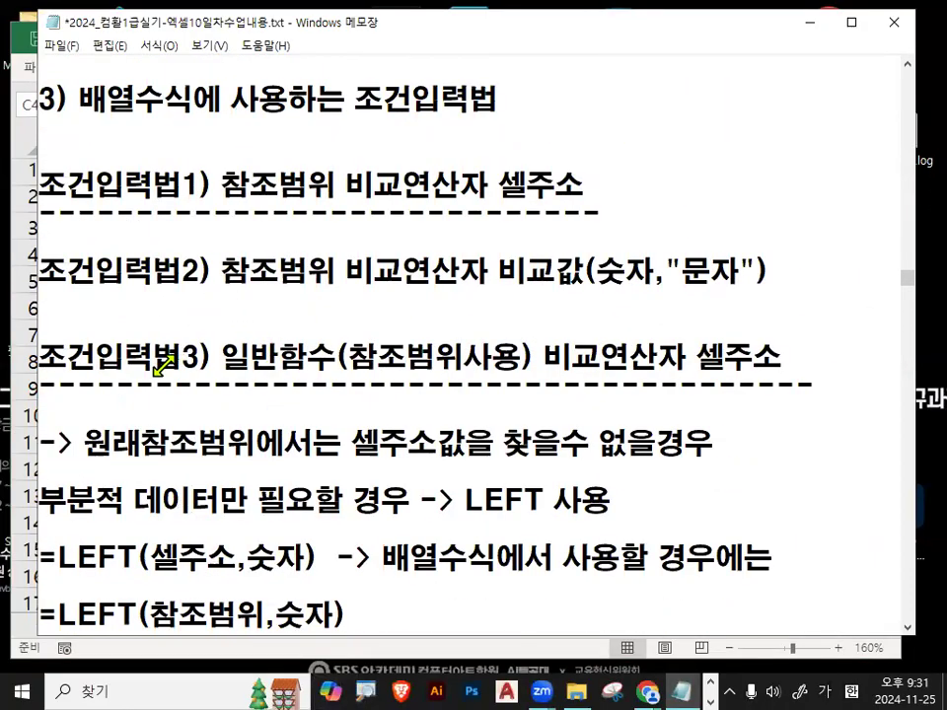
Highlight 일반함수(참조범위사용) in 조건입력법3) and 부분적 데이터 in the LEFT note.
left_click_drag(222, 355, 501, 357)
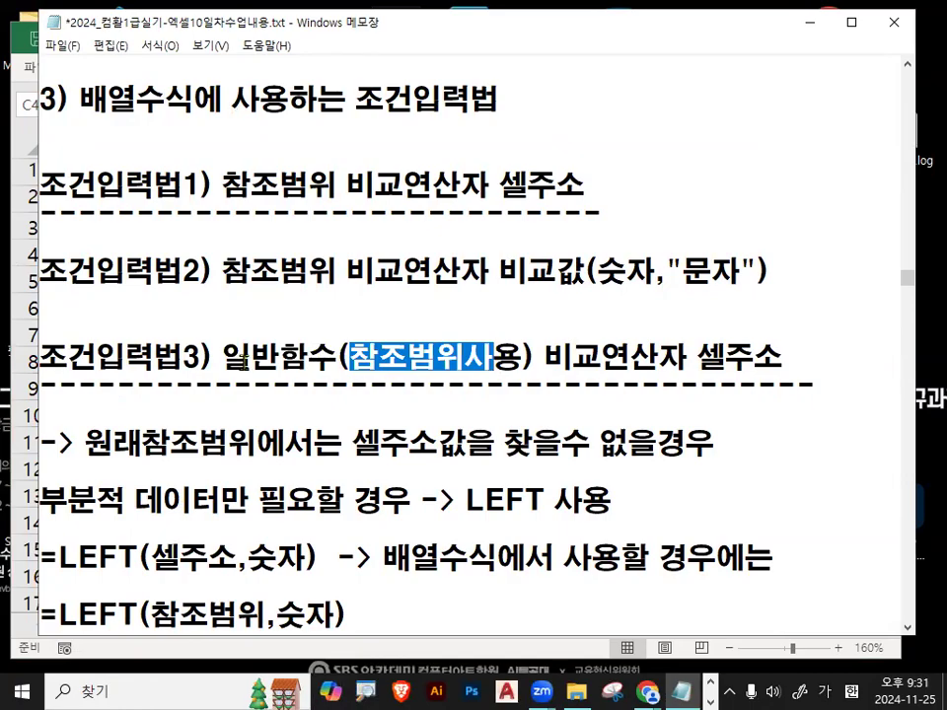
left_click_drag(223, 355, 523, 355)
scroll(378, 463, "down", 1)
left_click_drag(41, 412, 218, 412)
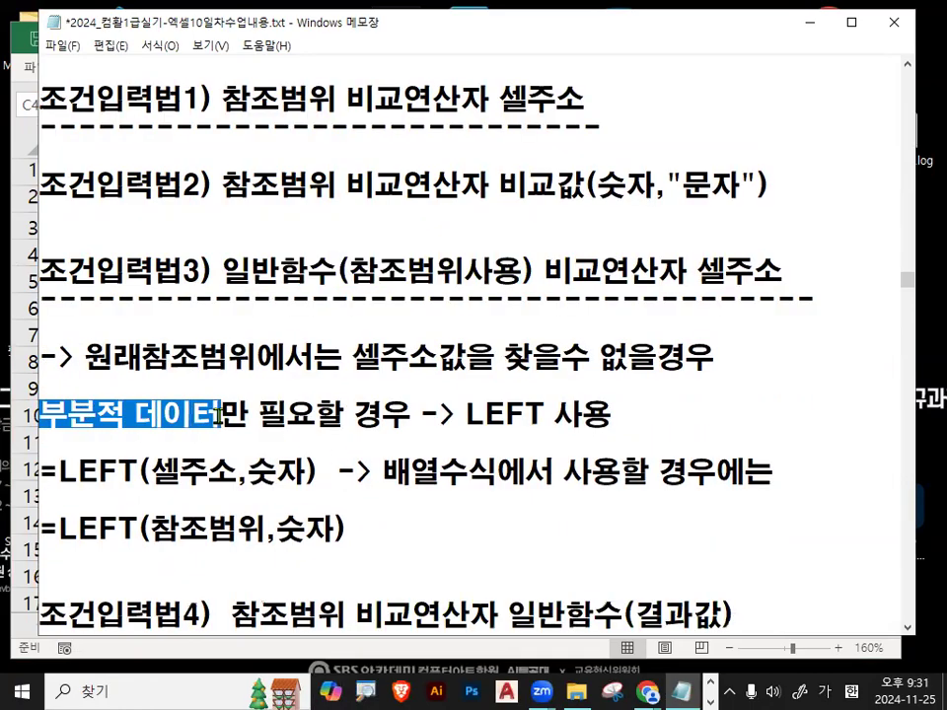
left_click_drag(219, 268, 321, 272)
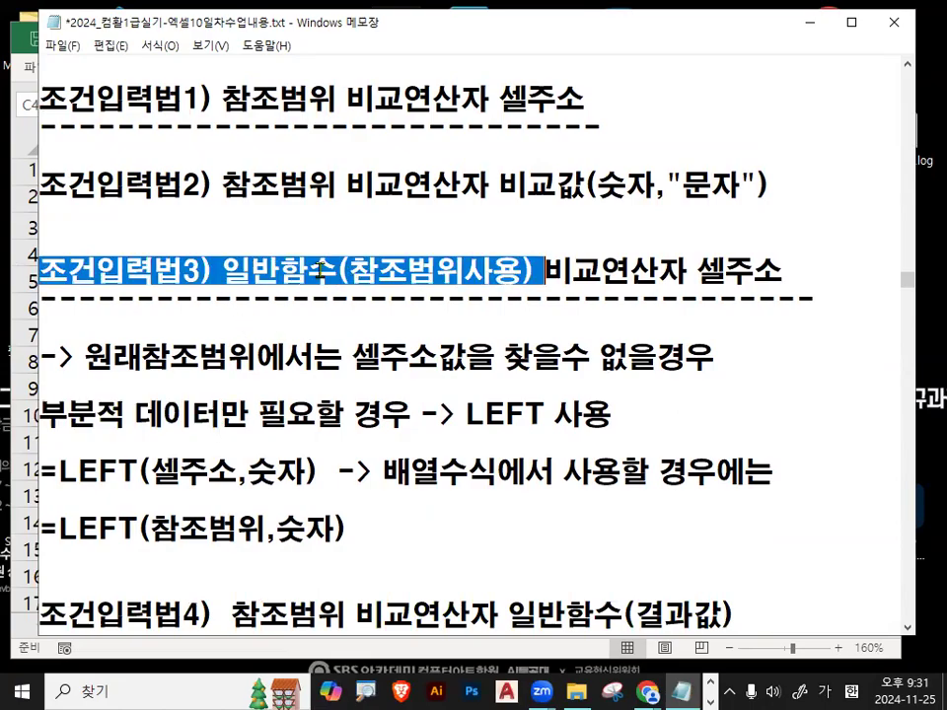
left_click(810, 21)
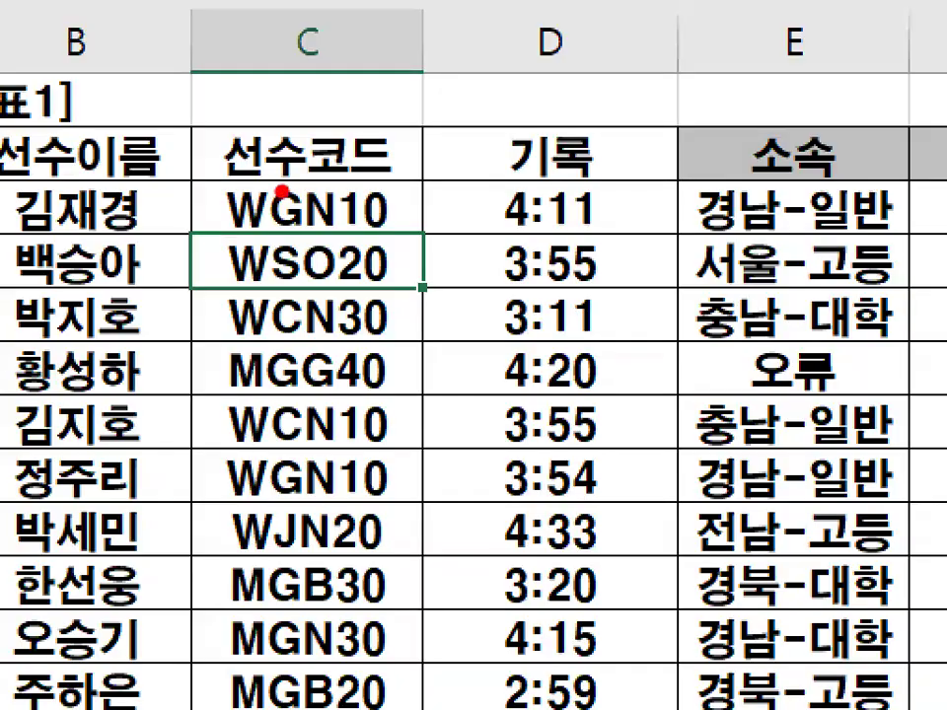
mouse_move(283, 190)
left_mouse_down()
mouse_move(283, 493)
mouse_move(214, 517)
mouse_move(210, 246)
mouse_move(288, 170)
left_mouse_up()
mouse_move(274, 499)
left_mouse_down()
mouse_move(205, 171)
mouse_move(316, 537)
left_mouse_up()
key("Escape")
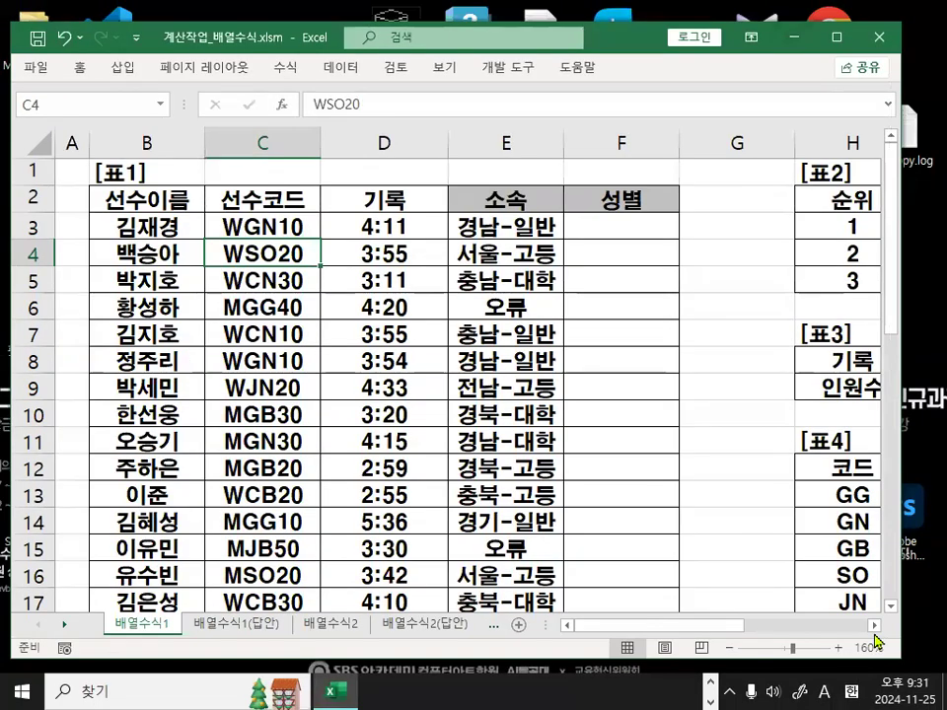
scroll(874, 632, "right", 3)
left_click(714, 198)
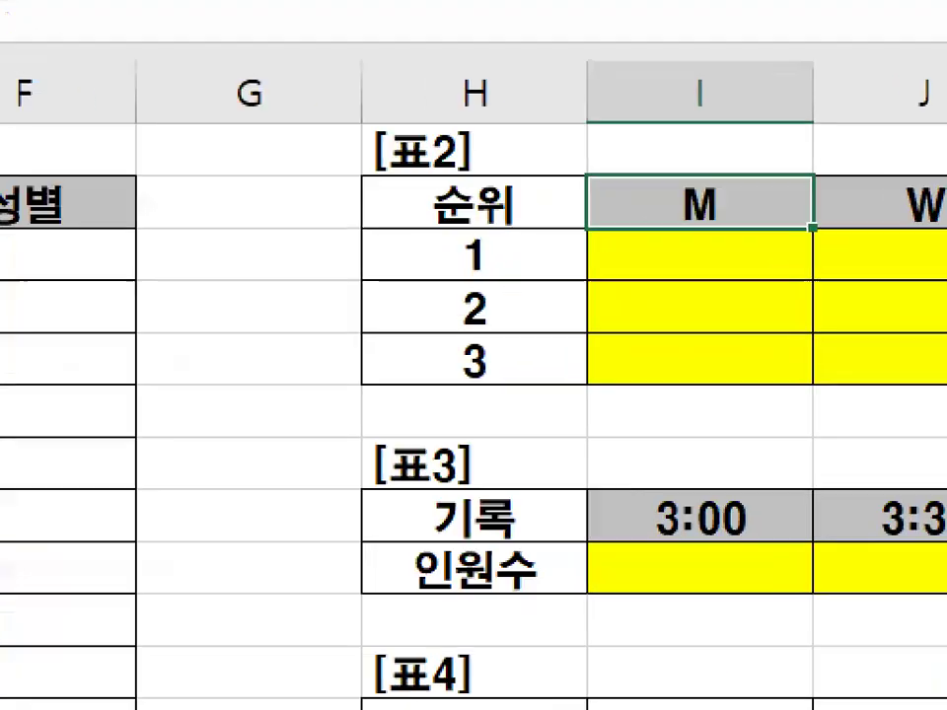
mouse_move(703, 198)
left_mouse_down()
mouse_move(514, 100)
mouse_move(187, 230)
mouse_move(197, 285)
mouse_move(273, 207)
left_mouse_up()
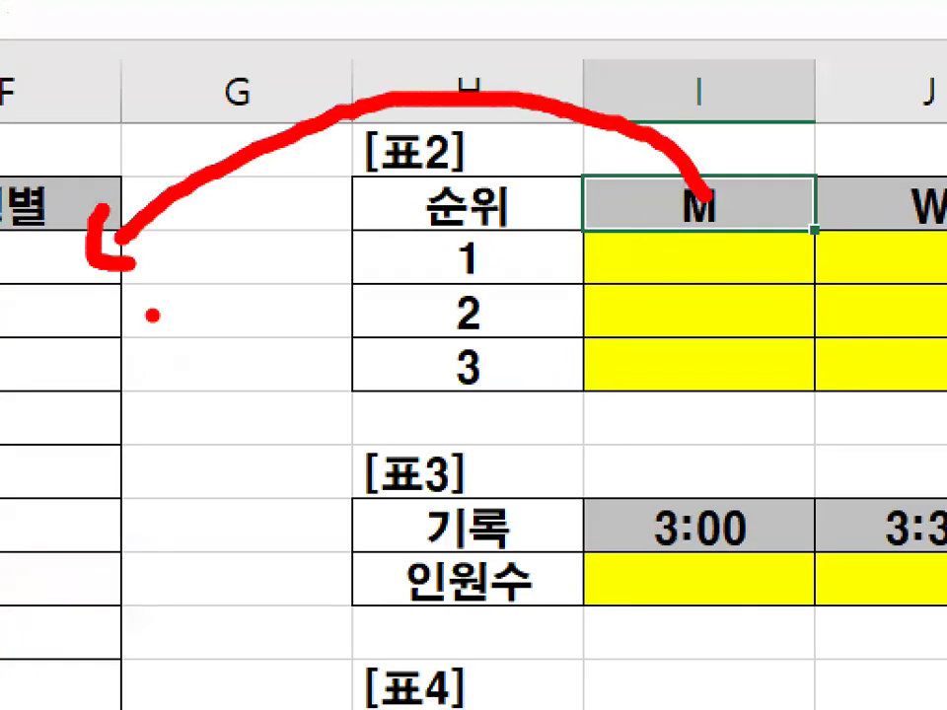
mouse_move(170, 390)
left_mouse_down()
mouse_move(186, 444)
mouse_move(279, 357)
left_mouse_up()
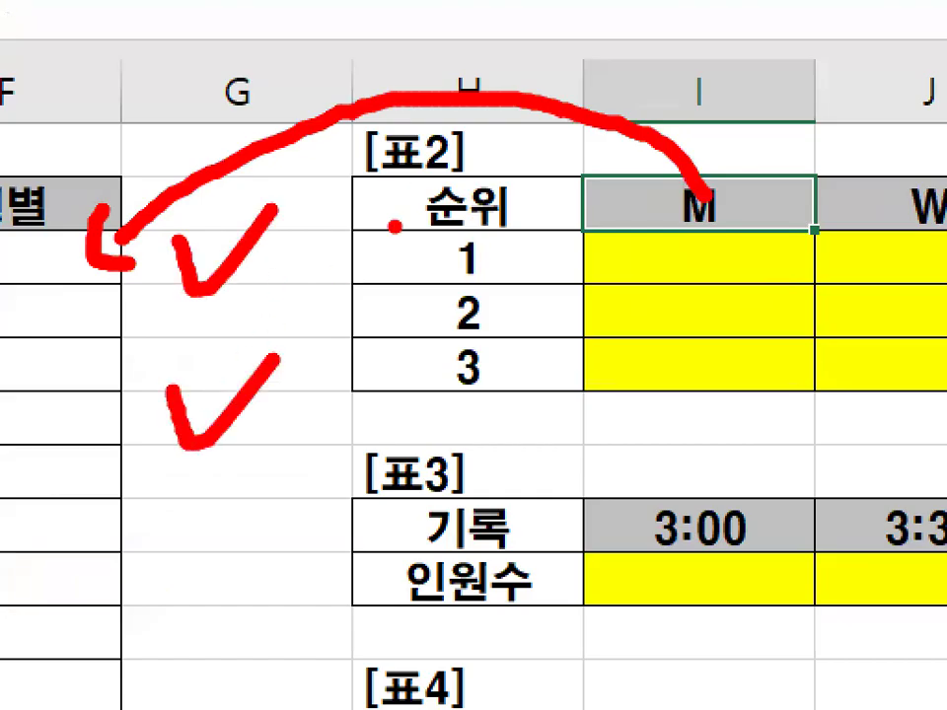
key("Escape")
scroll(782, 630, "left", 3)
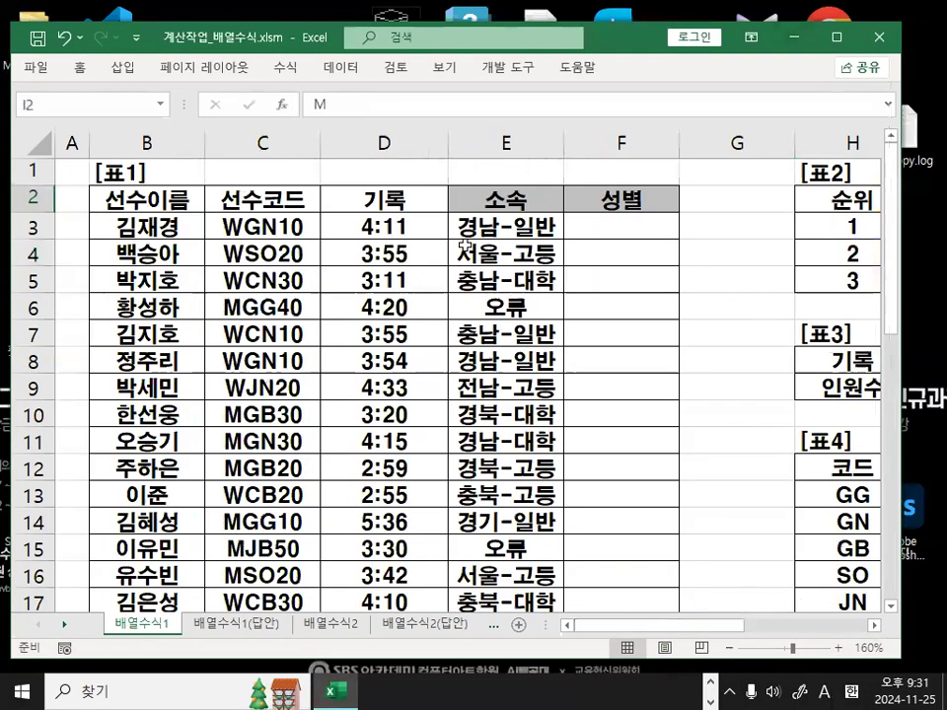
left_click(386, 144)
right_click(399, 145)
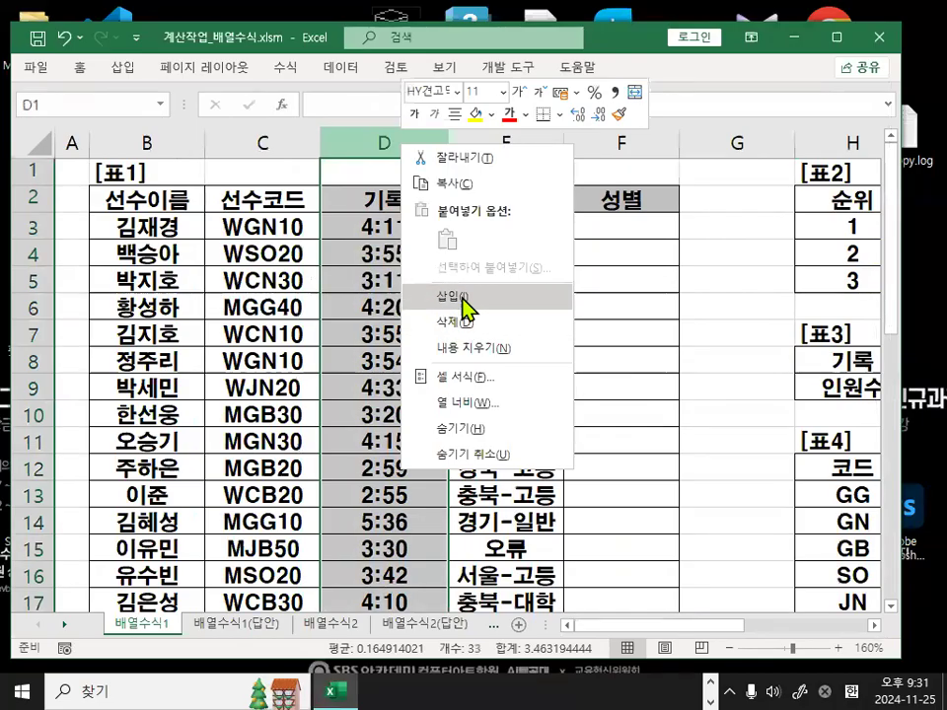
Insert a blank column D before 기록, select D3:D23, and start =LEFT( on C3:C23.
left_click(468, 309)
left_click(393, 202)
left_click_drag(387, 224, 385, 552)
scroll(381, 516, "up", 3)
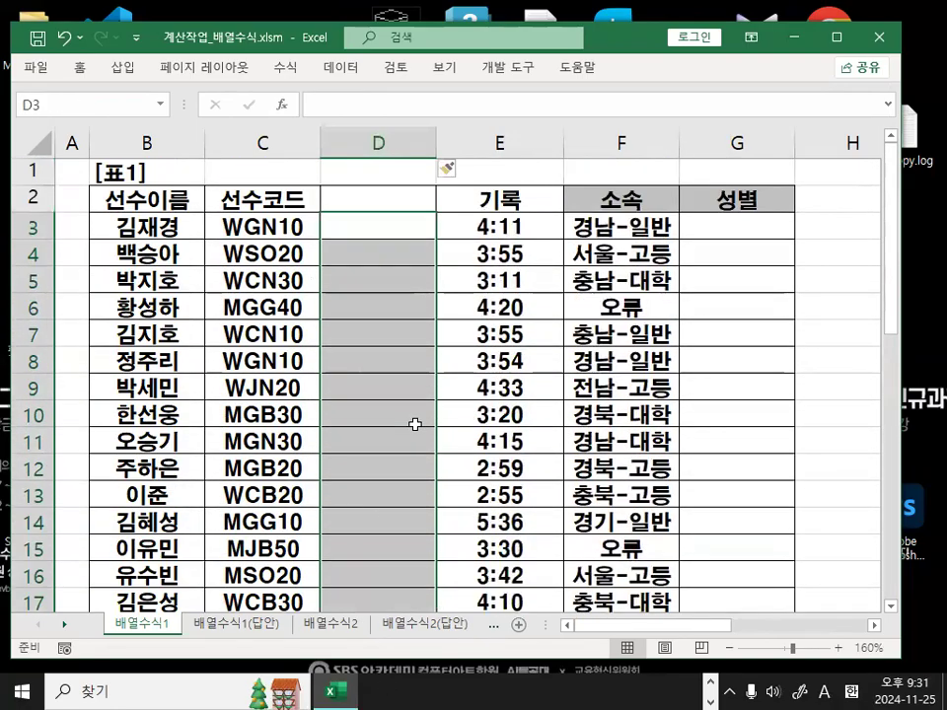
type("=")
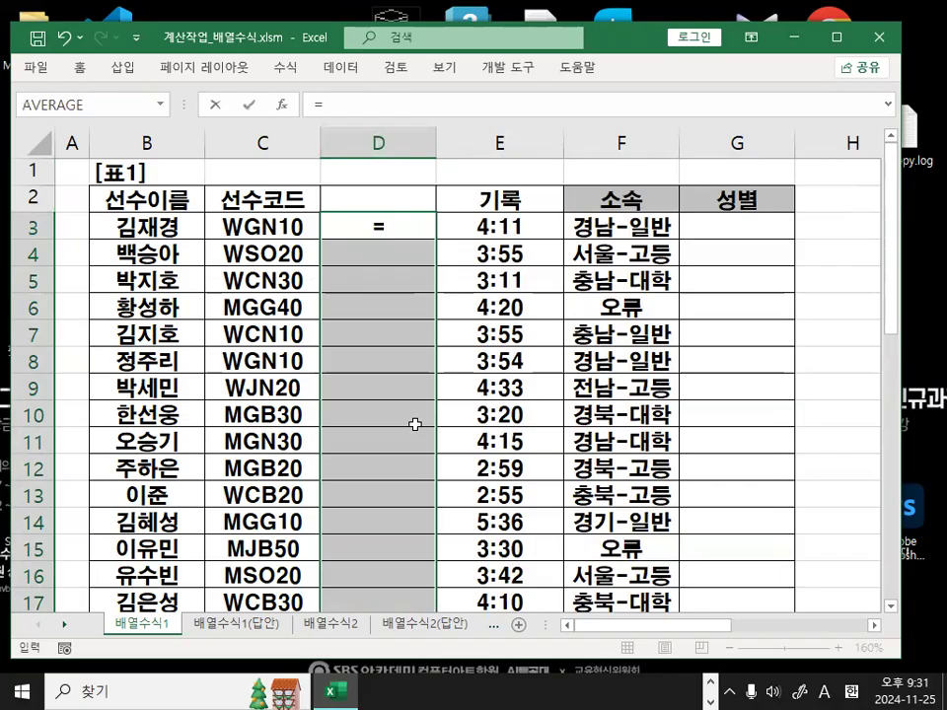
type("l")
key("BackSpace")
type("LEFT(")
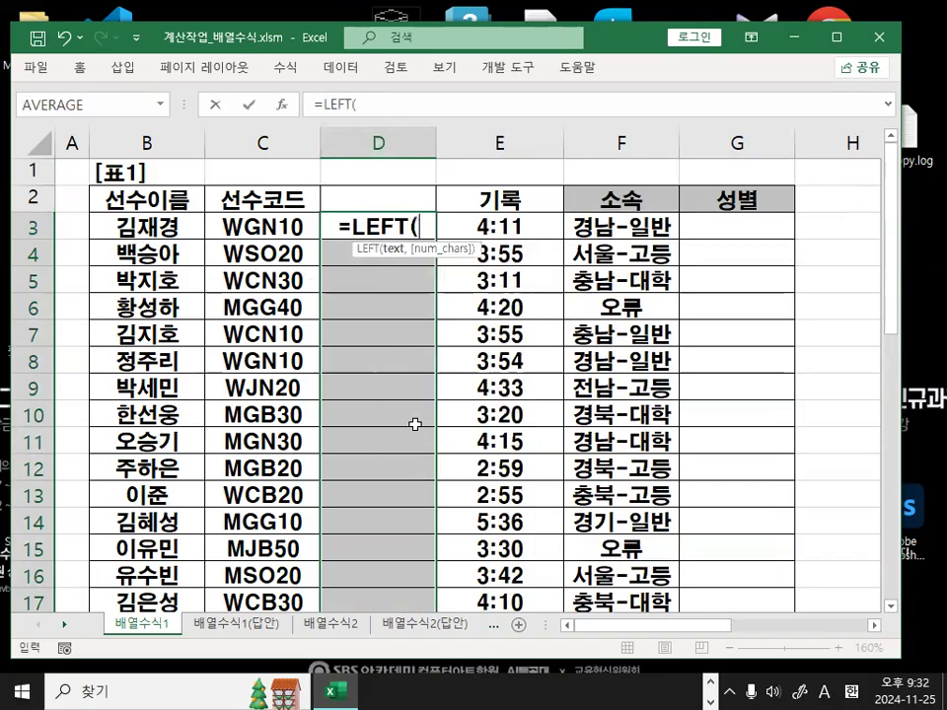
left_click_drag(277, 228, 281, 554)
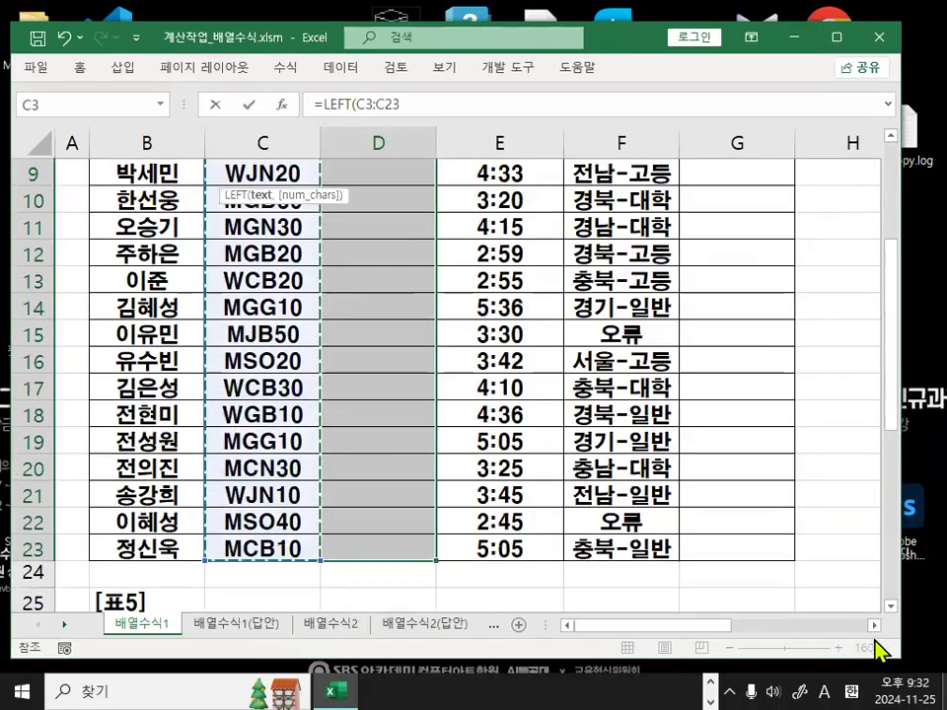
Mark the yellow M and W result cells in the right-hand tables with pen annotations.
left_click(870, 625)
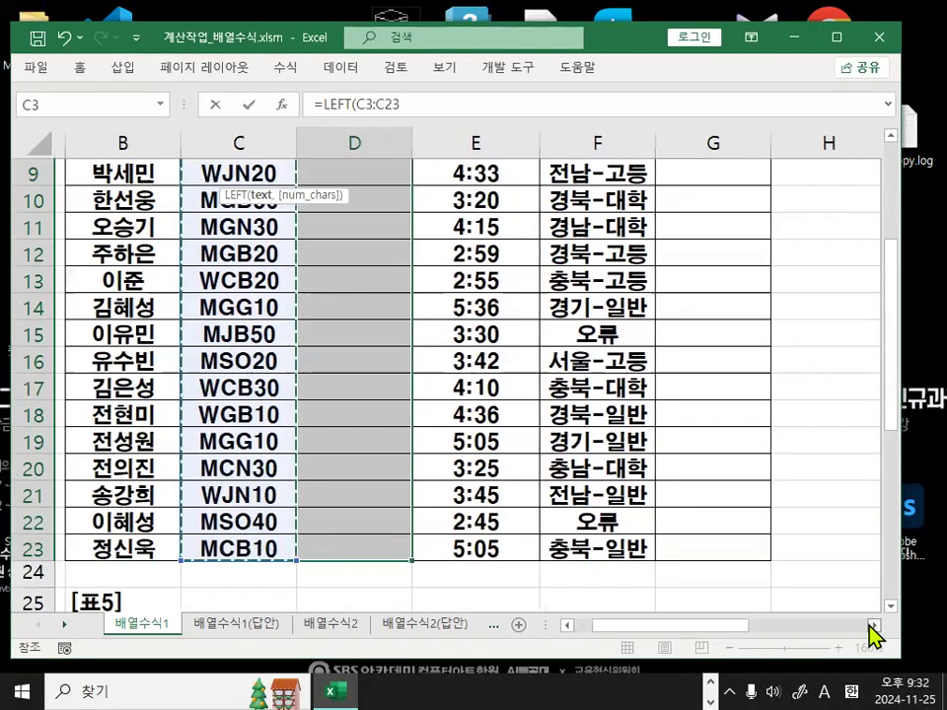
left_click(870, 625)
scroll(625, 334, "up", 3)
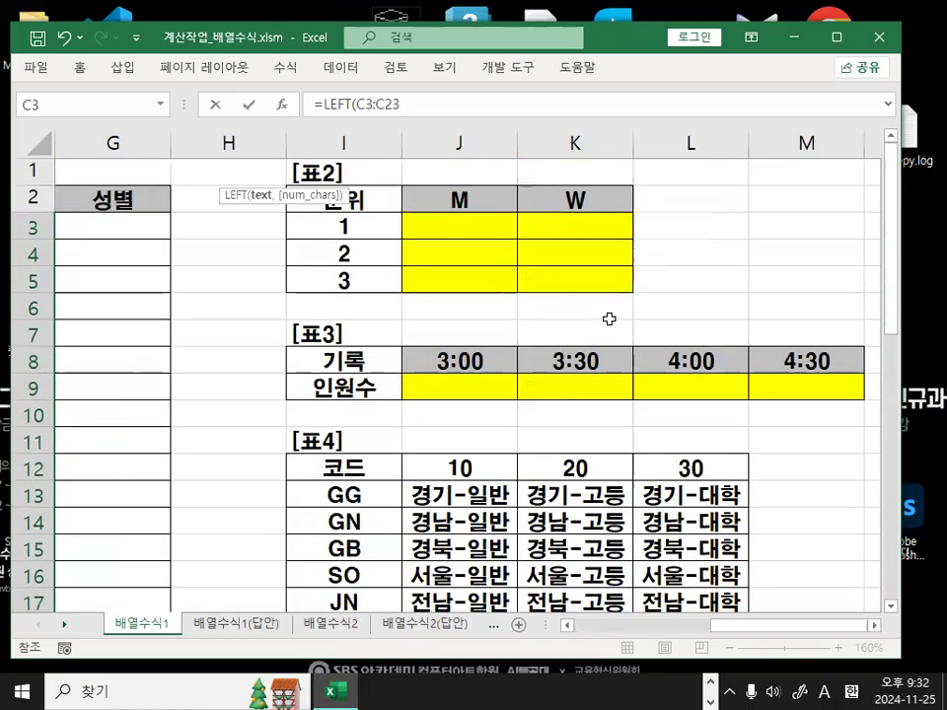
mouse_move(408, 240)
left_mouse_down()
mouse_move(585, 235)
mouse_move(597, 254)
left_mouse_up()
mouse_move(650, 223)
left_mouse_down()
mouse_move(656, 319)
mouse_move(684, 272)
left_mouse_up()
mouse_move(591, 237)
left_mouse_down()
mouse_move(542, 215)
mouse_move(598, 285)
left_mouse_up()
key("Escape")
left_click_drag(771, 625, 503, 627)
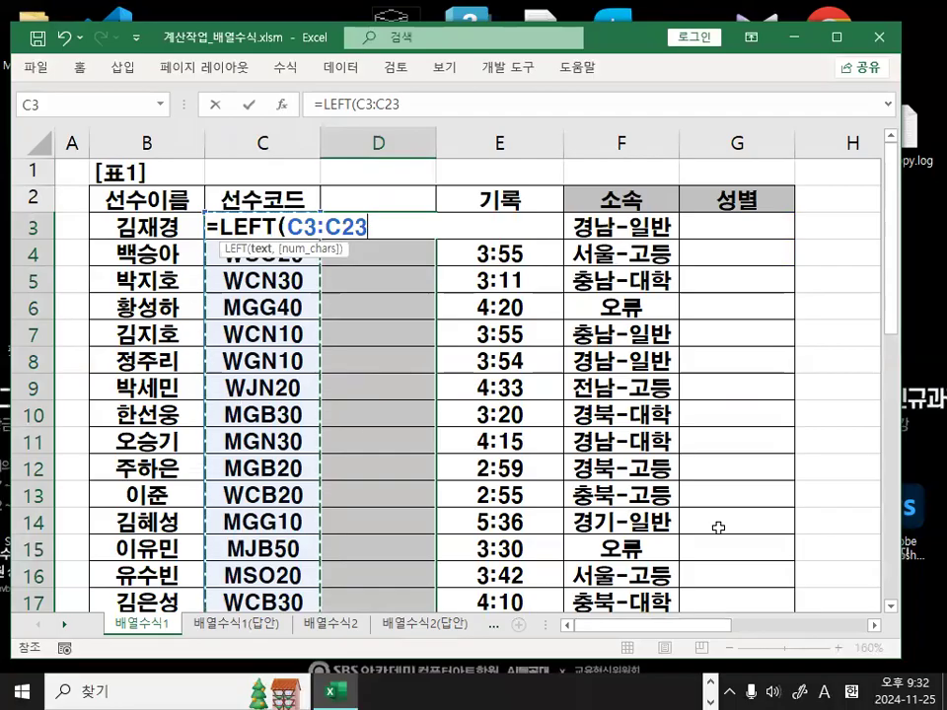
Finish the array formula {=LEFT($C$3:$C$23,1)} with an absolute range and Ctrl+Shift+Enter.
key("F4")
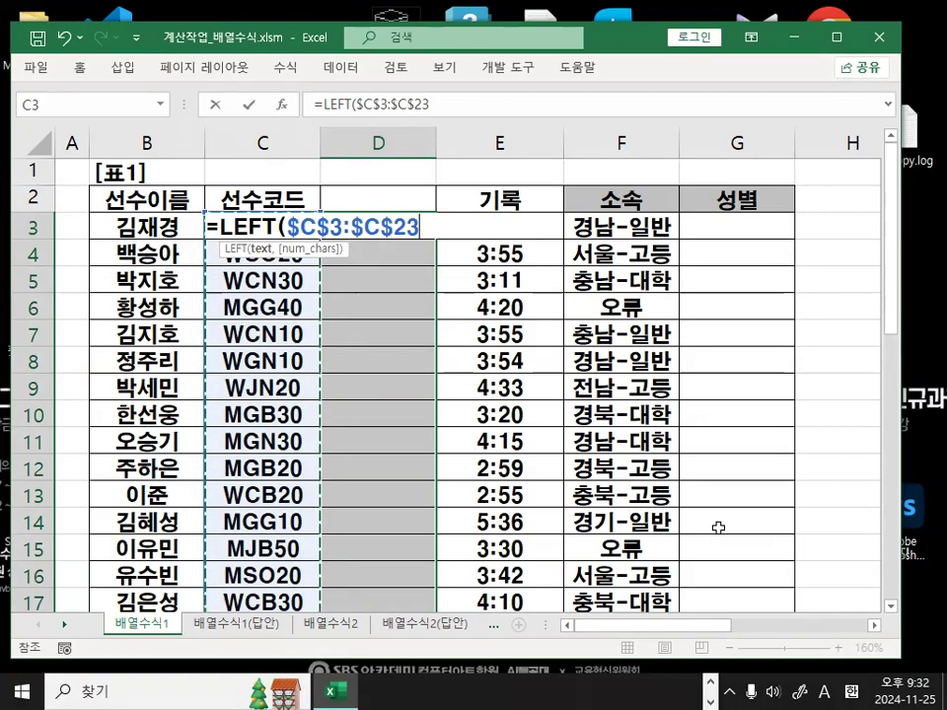
type(",")
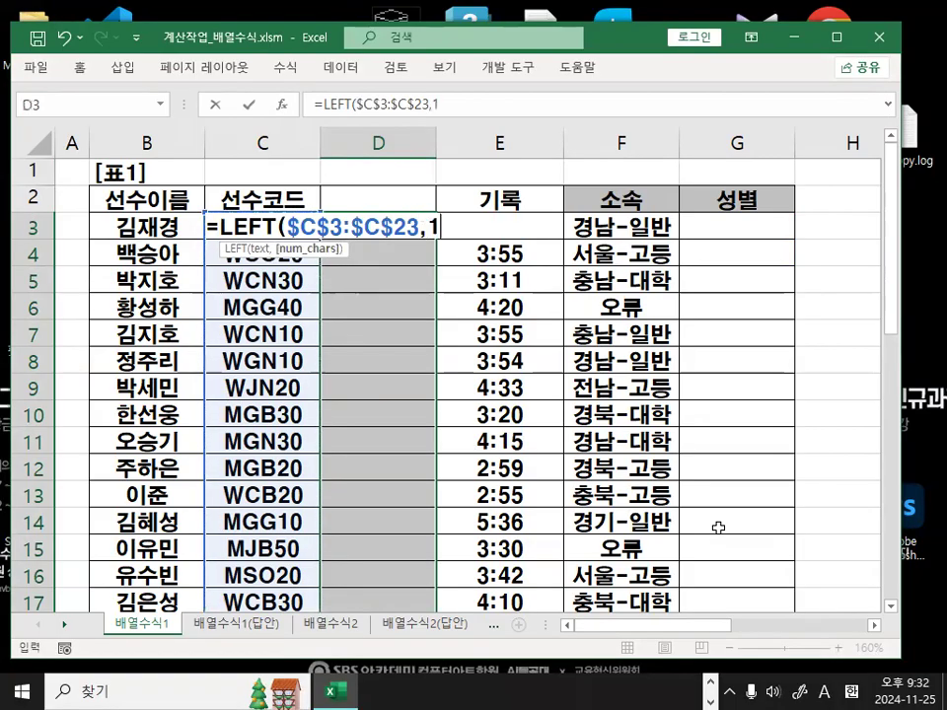
type("1)")
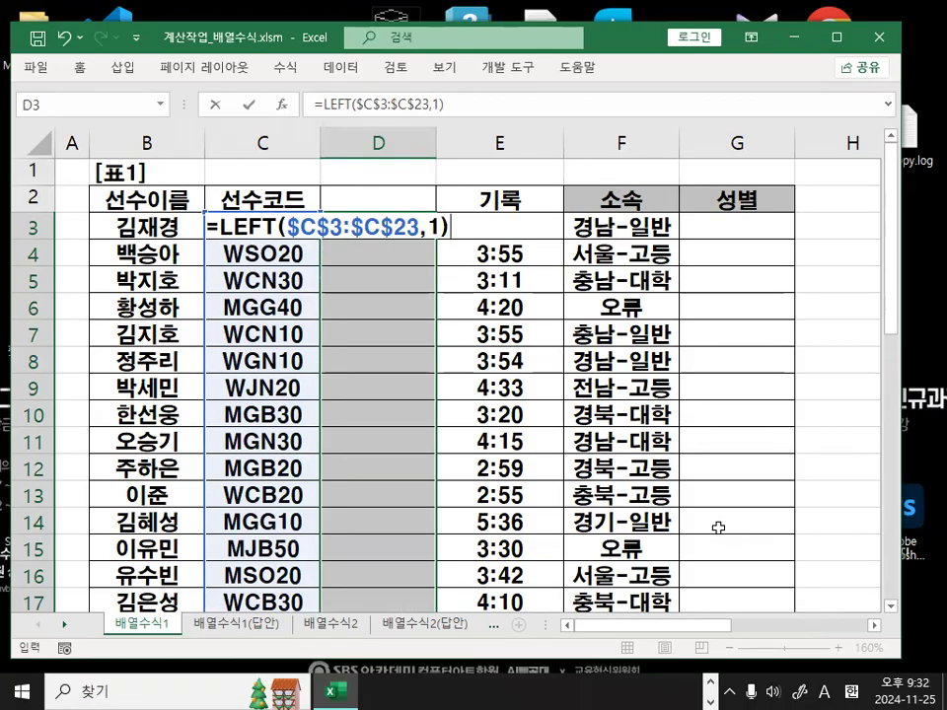
key("ctrl+shift+Return")
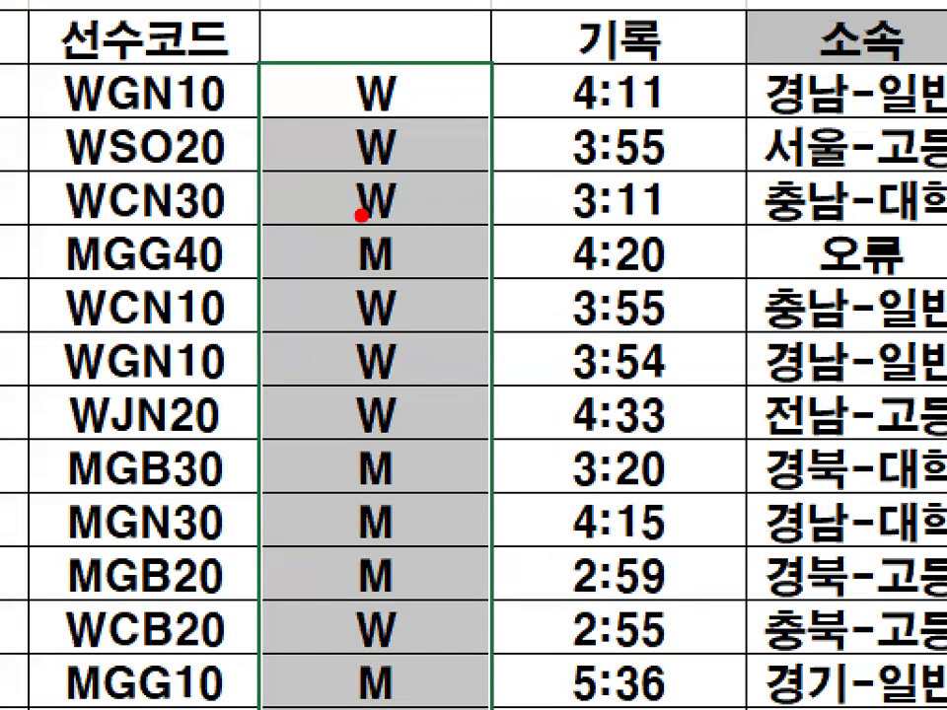
Annotate the W/M results in column D with red pen lines, arrows and letter marks.
mouse_move(325, 64)
left_mouse_down()
mouse_move(283, 211)
mouse_move(315, 671)
left_mouse_up()
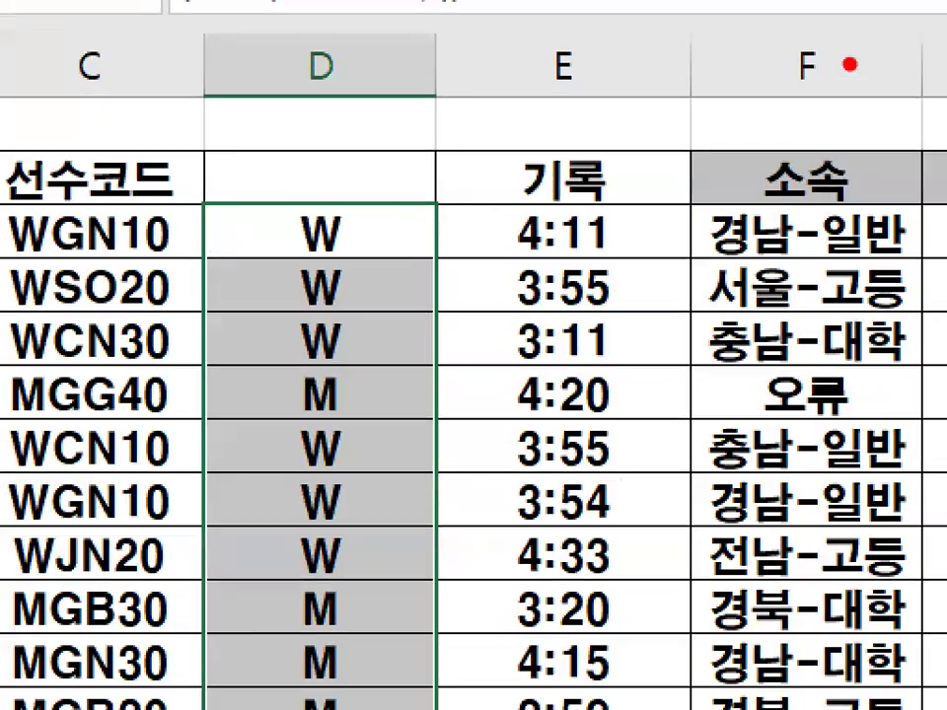
mouse_move(850, 64)
left_mouse_down()
mouse_move(486, 217)
mouse_move(522, 251)
left_mouse_up()
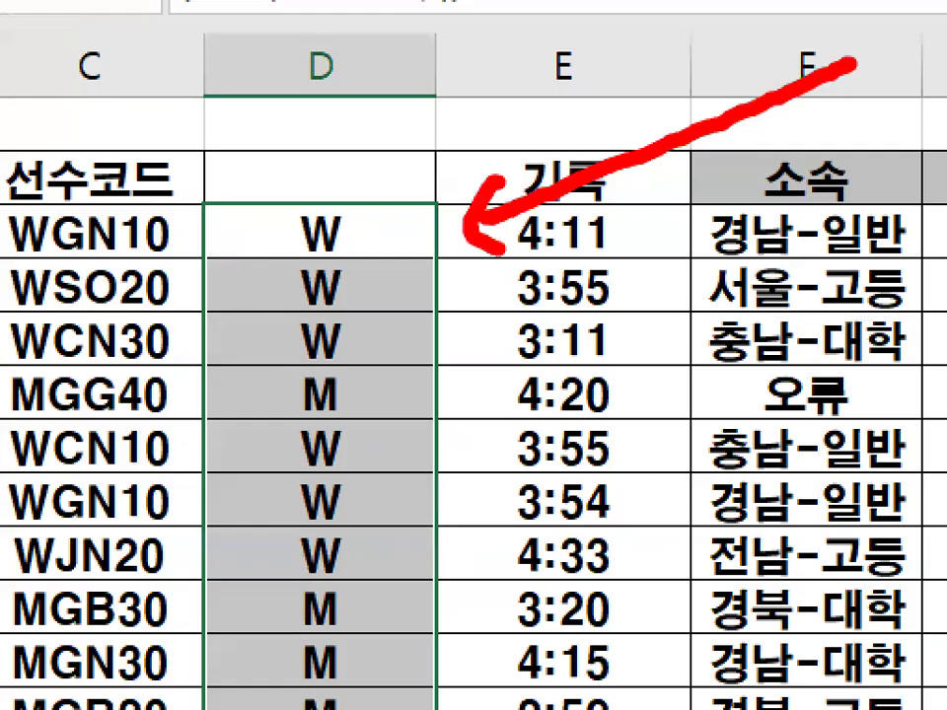
left_click_drag(219, 208, 296, 208)
mouse_move(275, 211)
left_mouse_down()
mouse_move(275, 275)
mouse_move(296, 242)
mouse_move(336, 341)
left_mouse_up()
left_click_drag(313, 258, 366, 259)
left_click_drag(336, 316, 443, 315)
left_click_drag(395, 316, 394, 380)
left_click_drag(396, 354, 476, 354)
mouse_move(359, 393)
left_mouse_down()
mouse_move(442, 386)
mouse_move(398, 455)
left_mouse_up()
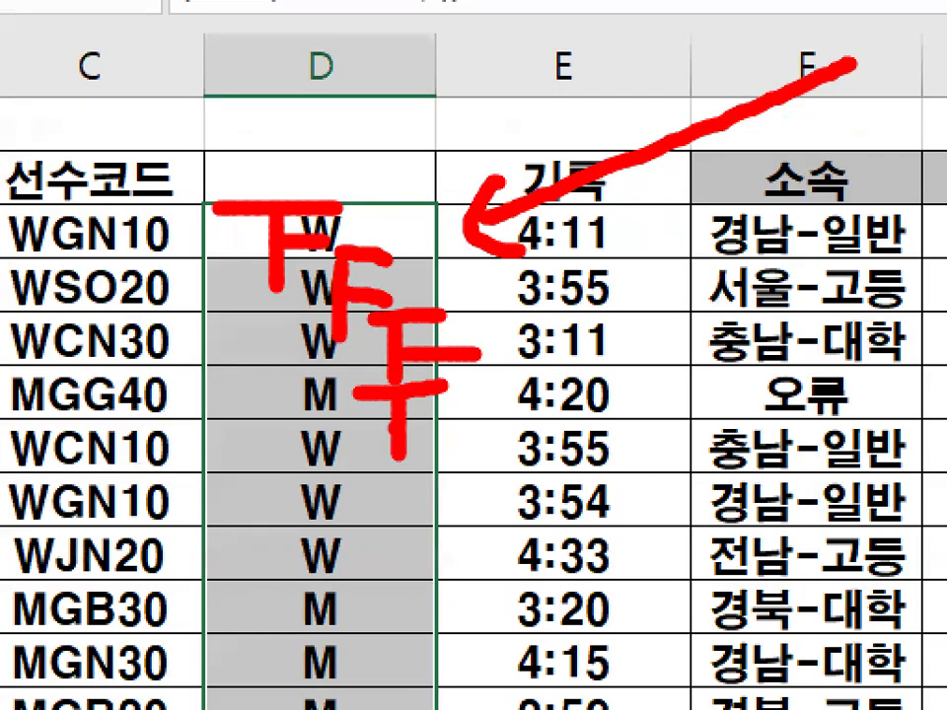
left_click_drag(284, 445, 281, 503)
left_click_drag(281, 444, 375, 444)
left_click_drag(296, 471, 352, 485)
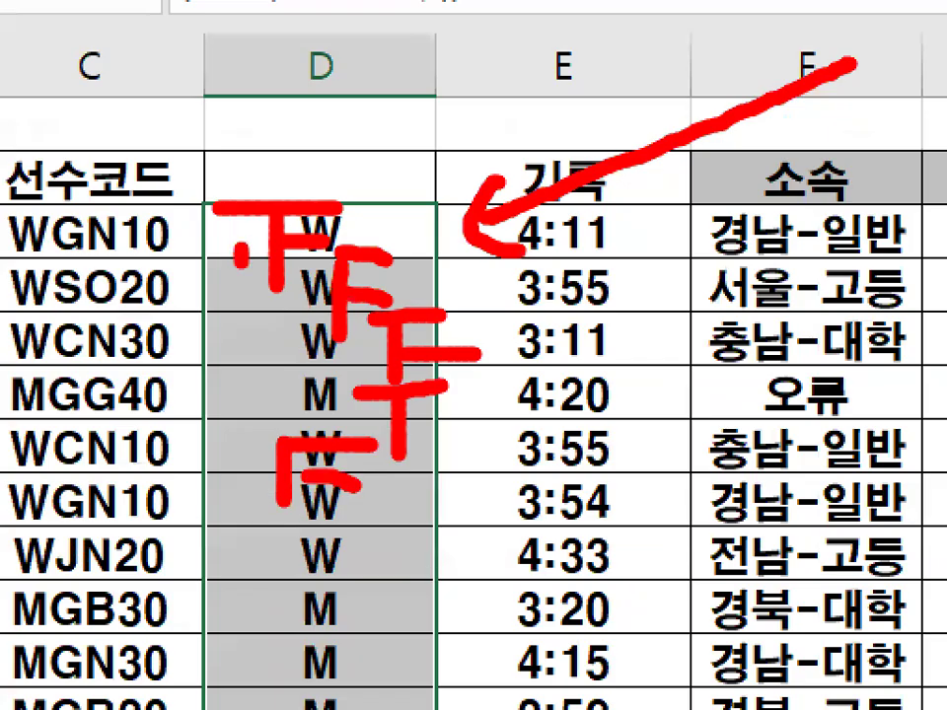
left_click_drag(242, 241, 240, 705)
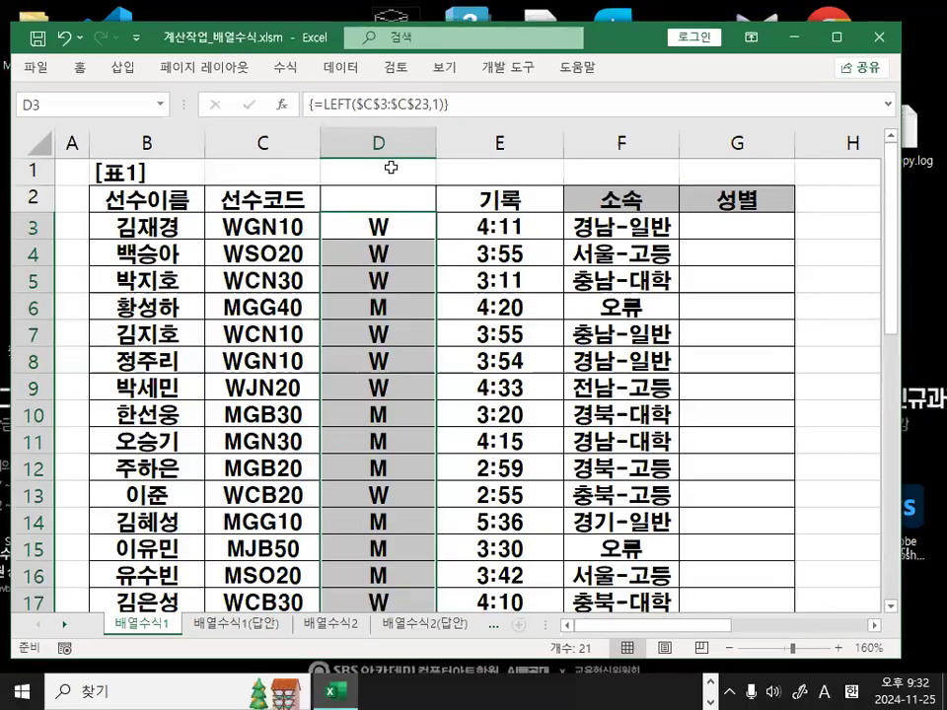
Delete helper column D via the column header's 삭제 command.
left_click(296, 67)
right_click(359, 75)
left_click(435, 331)
left_click(435, 332)
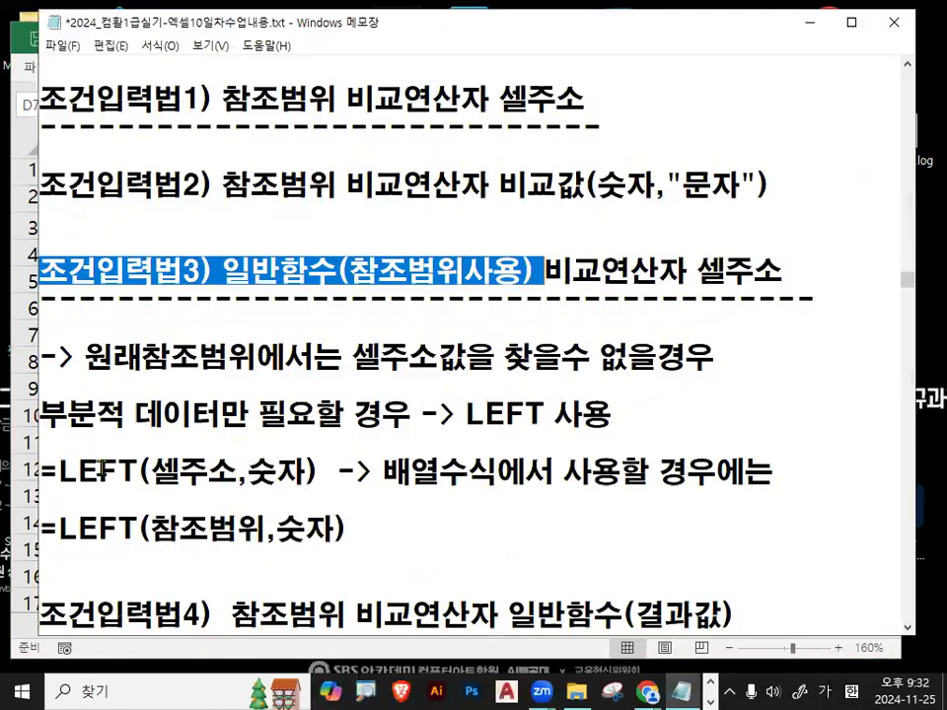
Highlight the partial-data extraction phrase and the new absolute reference range note for 조건1.
left_click(328, 399)
scroll(330, 395, "down", 15)
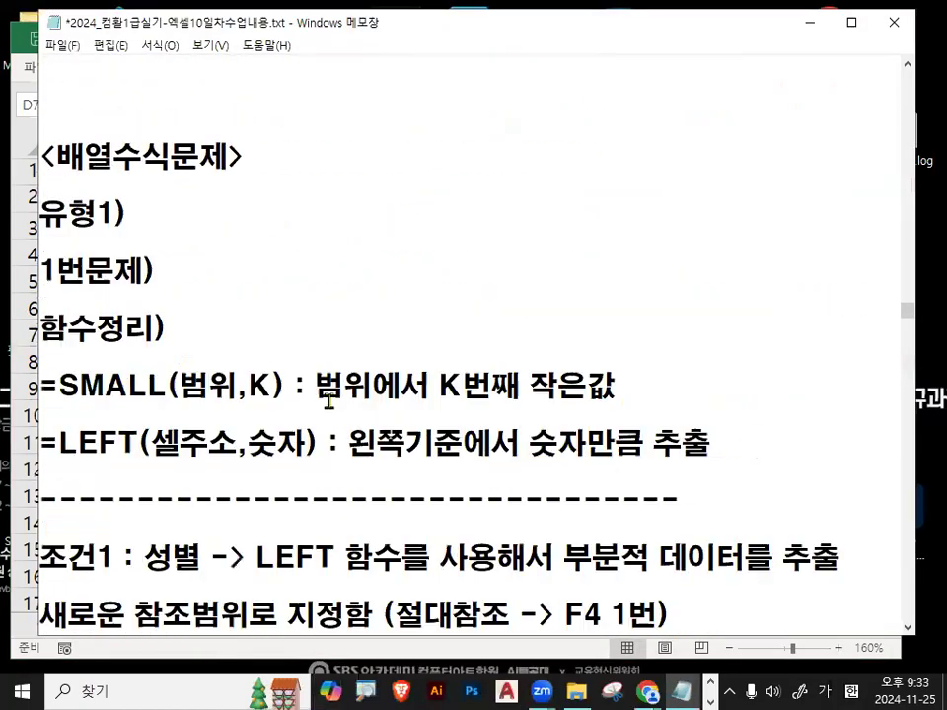
scroll(332, 390, "down", 1)
left_click_drag(352, 309, 890, 297)
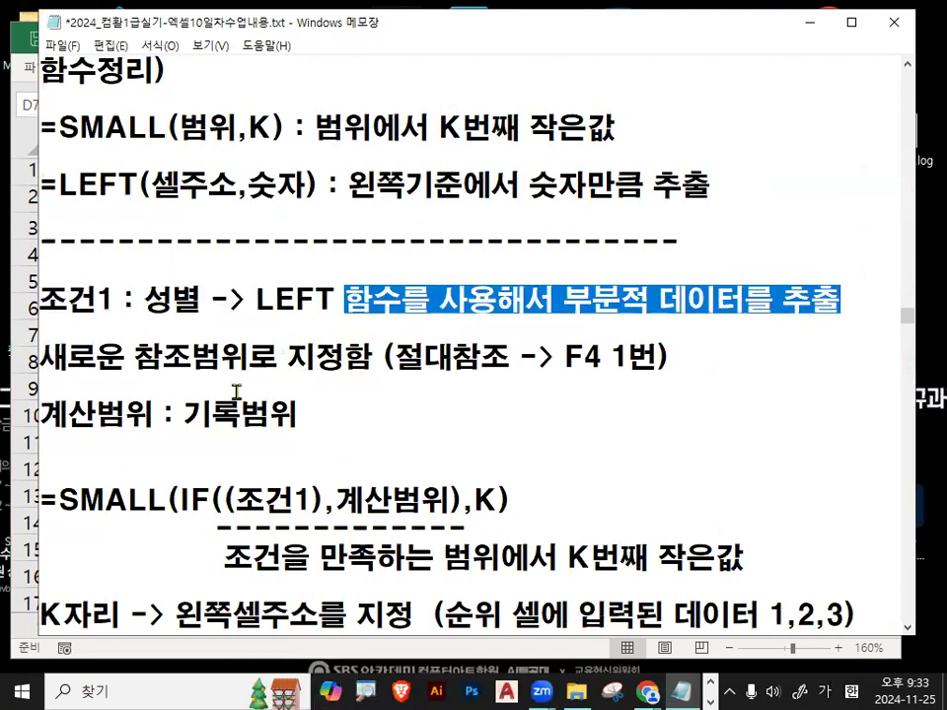
left_click_drag(45, 360, 671, 357)
left_click_drag(395, 357, 674, 353)
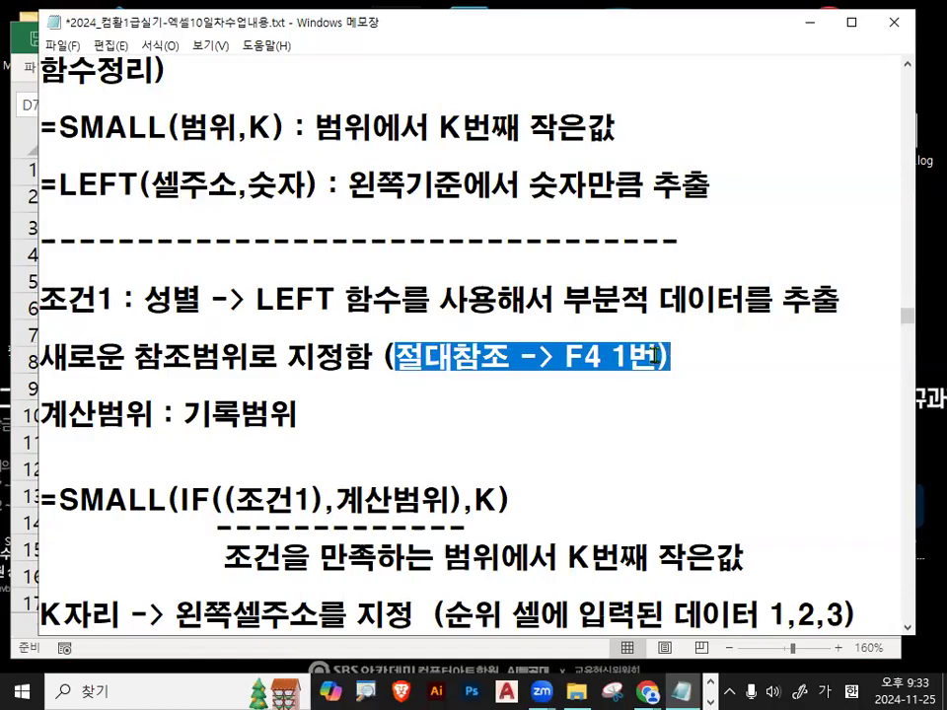
Highlight 기록범위 as the 계산범위 and the function name SMALL in the pattern.
left_click_drag(44, 415, 119, 415)
left_click_drag(183, 414, 317, 409)
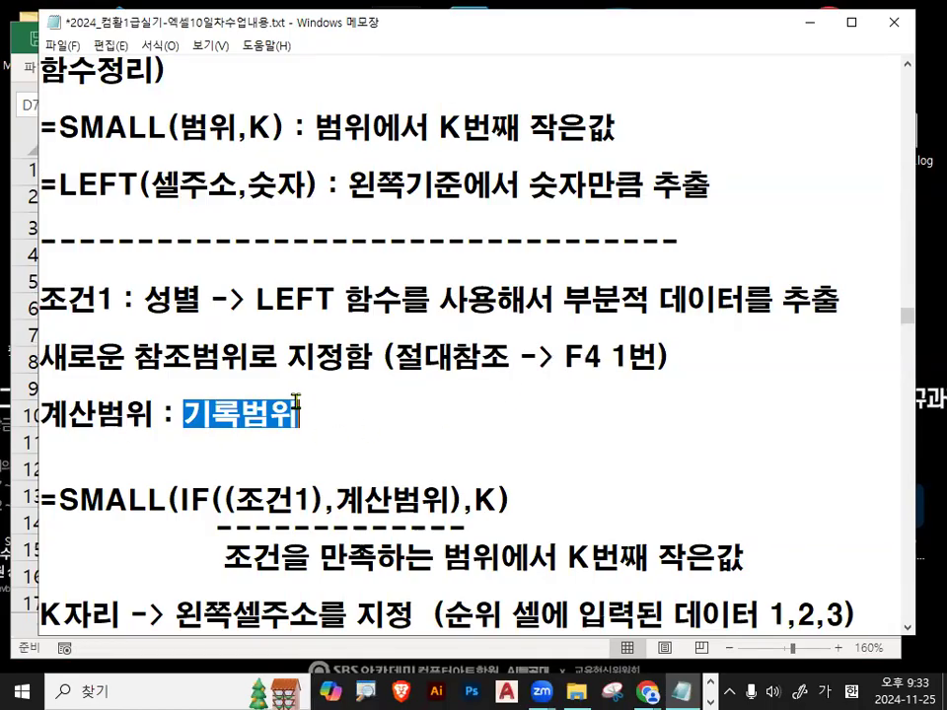
scroll(294, 403, "down", 1)
left_click(309, 283)
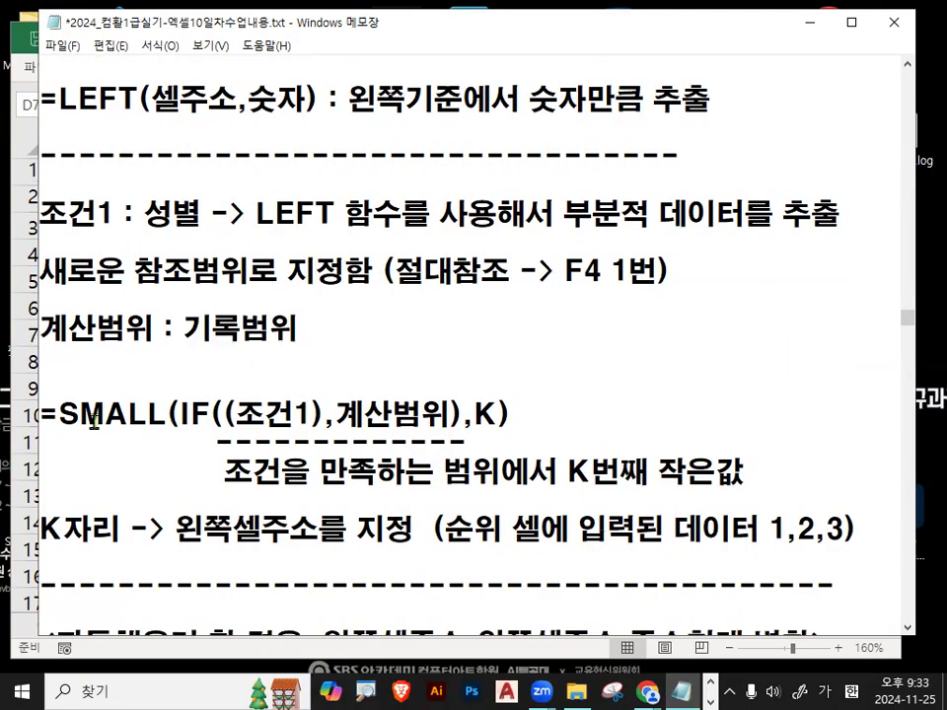
left_click_drag(59, 415, 164, 418)
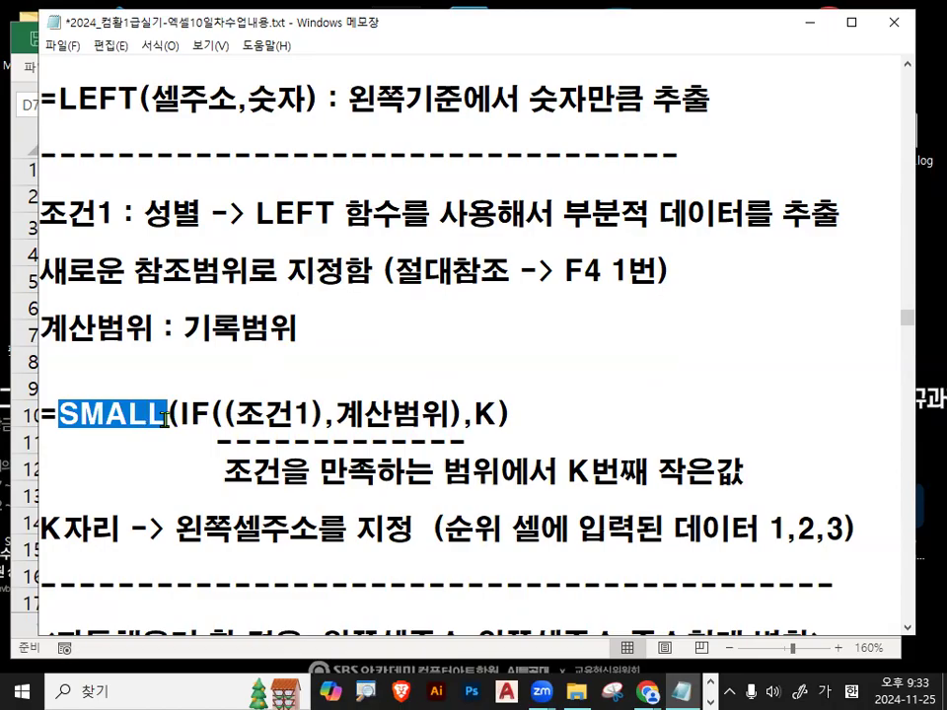
left_click_drag(57, 415, 156, 415)
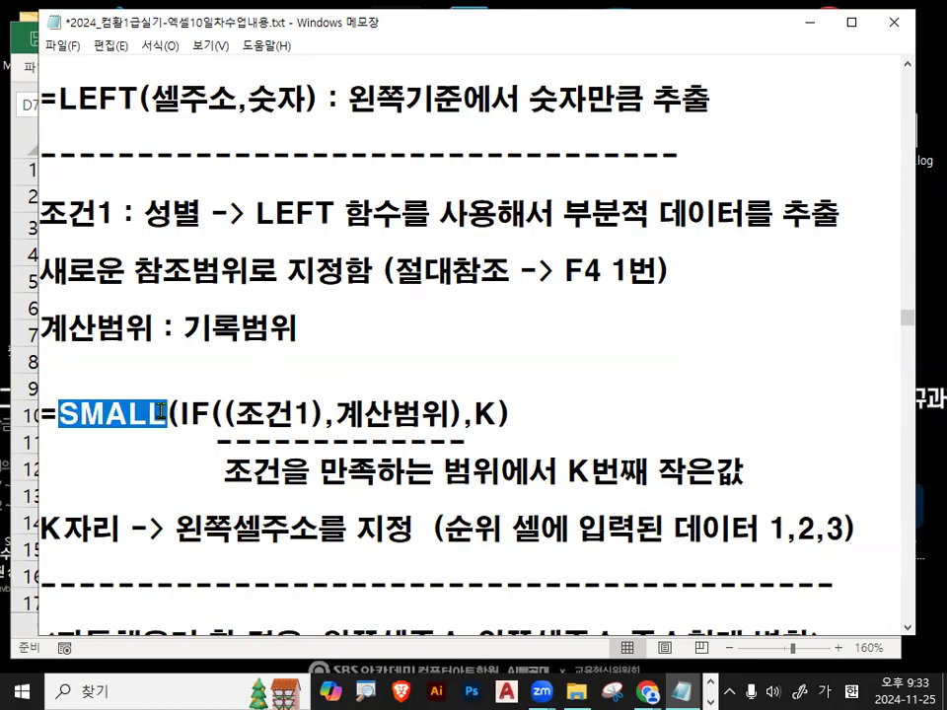
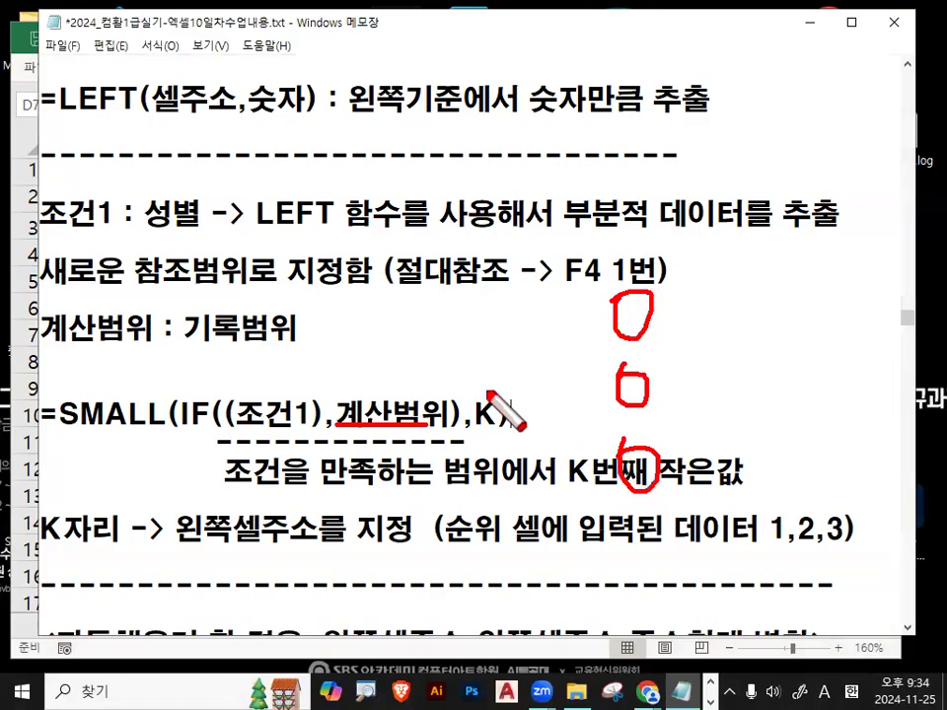
Highlight the K argument, the (조건1),계산범위 part and the phrase K번째 작은값 in the SMALL notes.
left_click_drag(655, 260, 613, 298)
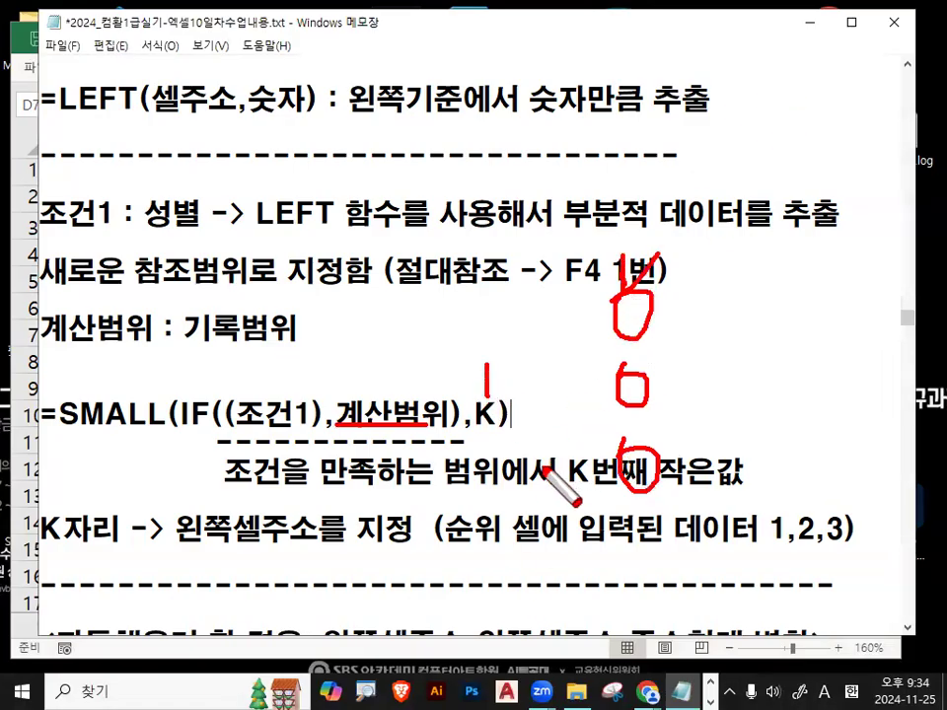
left_click_drag(499, 421, 555, 450)
mouse_move(692, 467)
left_mouse_down()
mouse_move(530, 455)
mouse_move(684, 455)
left_mouse_up()
key("Escape")
double_click(477, 414)
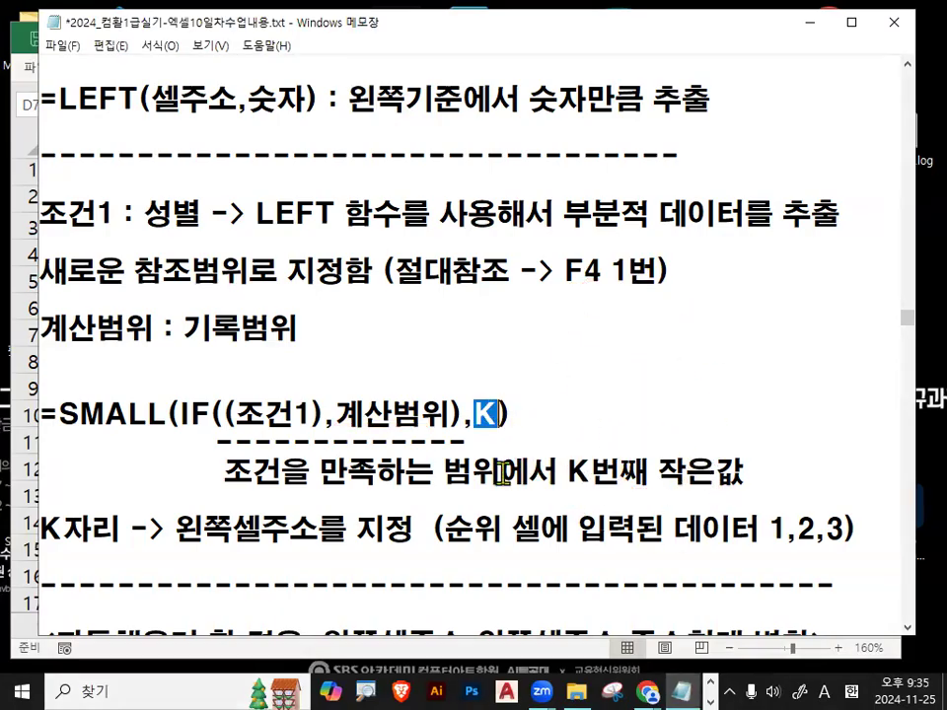
left_click_drag(225, 472, 471, 471)
left_click_drag(224, 414, 437, 422)
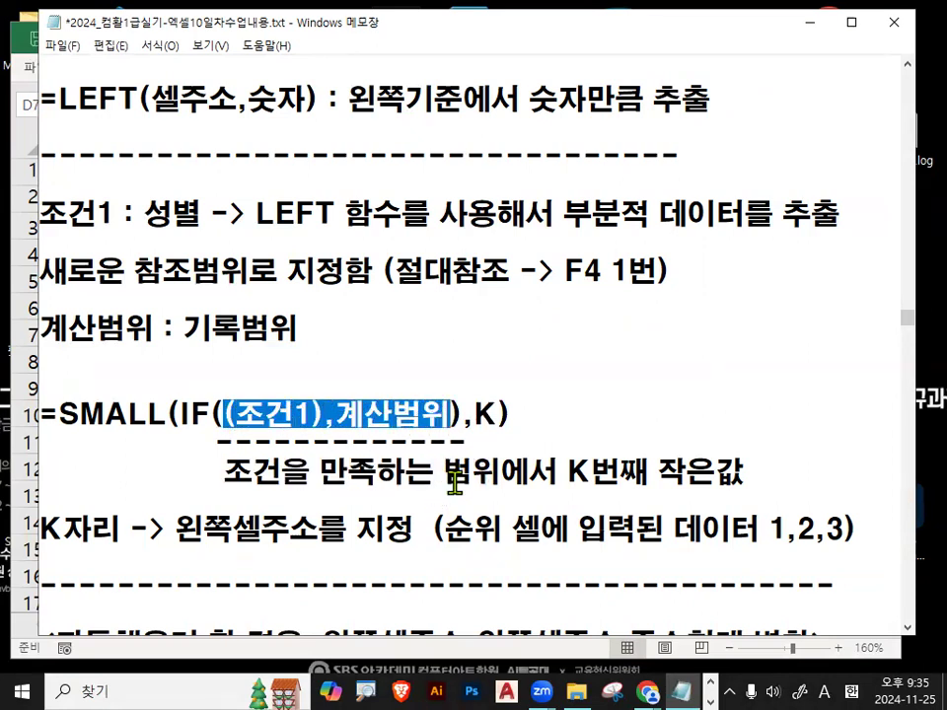
left_click_drag(472, 473, 533, 479)
left_click_drag(475, 408, 492, 405)
left_click_drag(569, 471, 743, 472)
left_click(743, 473)
Annotate the formula notes, then put Notepad away to reveal the Excel workbook.
key("ctrl+2")
mouse_move(482, 432)
left_mouse_down()
mouse_move(469, 400)
mouse_move(516, 393)
mouse_move(547, 365)
mouse_move(605, 367)
left_mouse_up()
left_click(597, 390)
key("Escape")
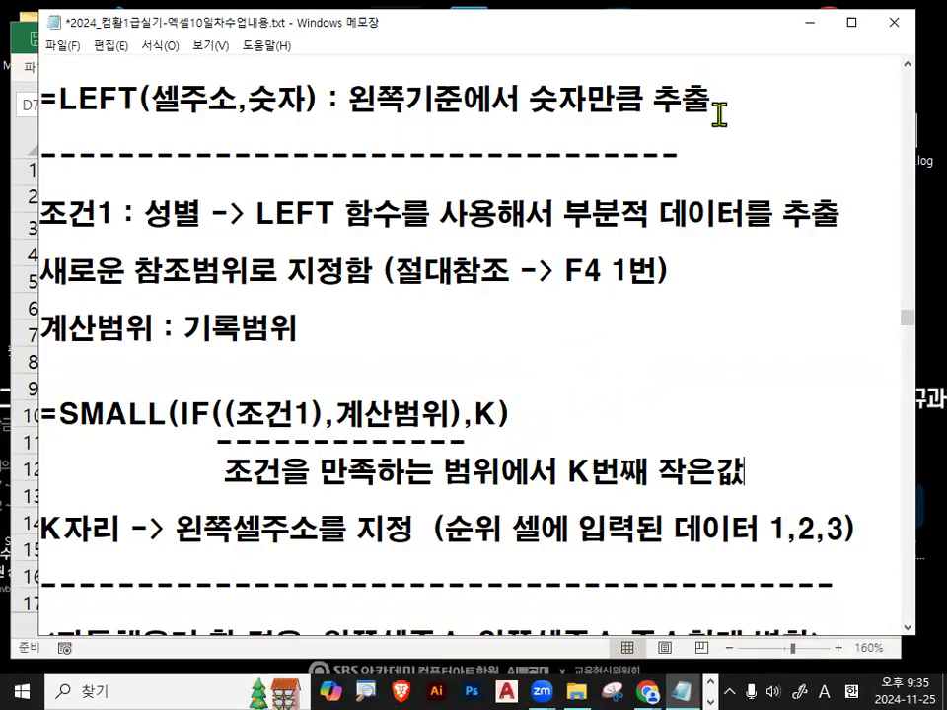
left_click(814, 24)
Mark up the 배열수식1 sheet with on-screen pen annotations.
left_click(874, 626)
left_click(873, 626)
left_click(874, 626)
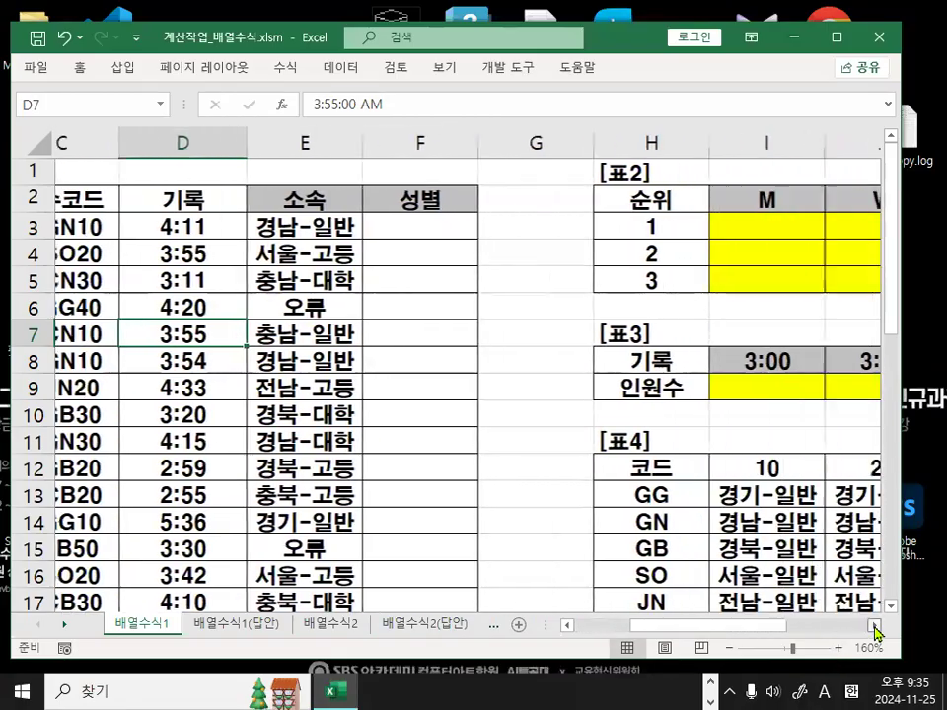
left_click(874, 626)
key("ctrl+1")
left_click(491, 231)
left_click_drag(435, 278, 490, 257)
mouse_move(459, 197)
left_mouse_down()
mouse_move(408, 229)
mouse_move(490, 345)
left_mouse_up()
key("Escape")
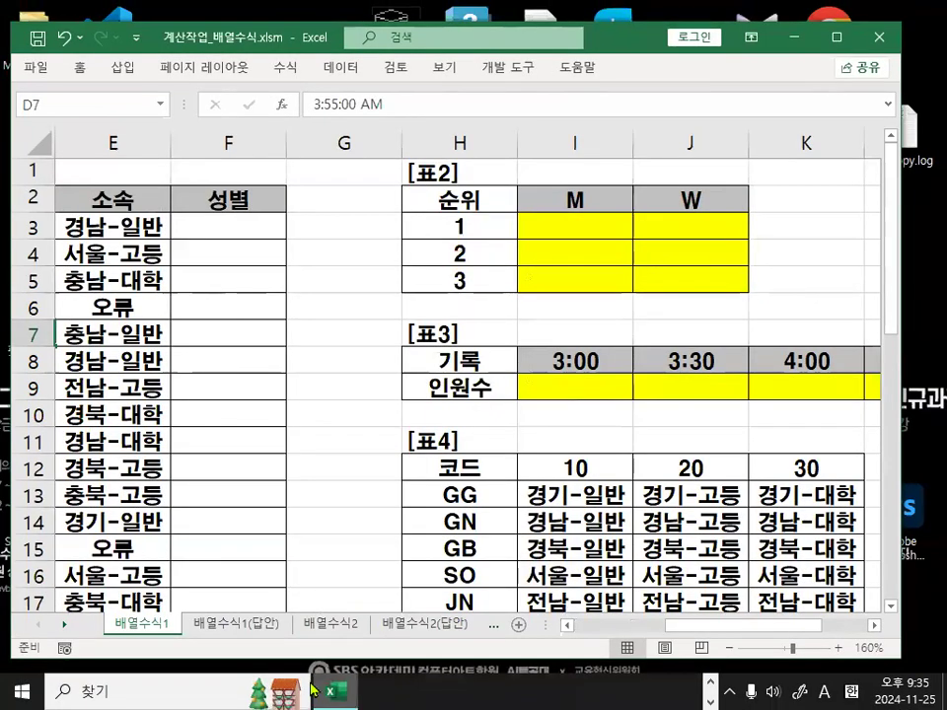
Back in the notes, highlight the SMALL formula line and 'K자리 왼쪽셀주소를 지정', then return to Excel.
key("alt+Tab")
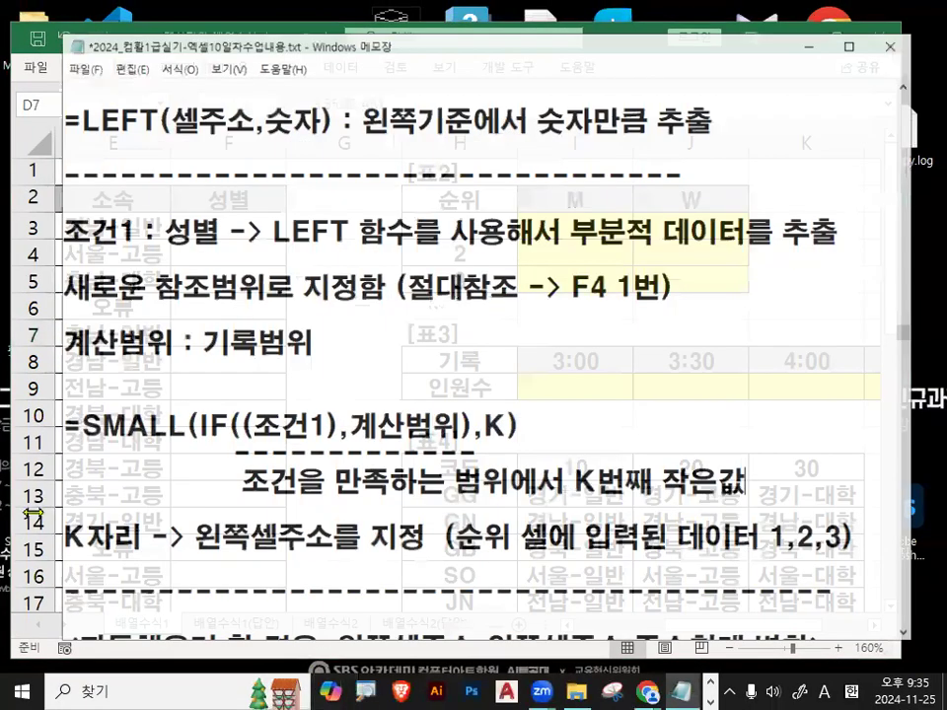
left_click_drag(41, 410, 590, 418)
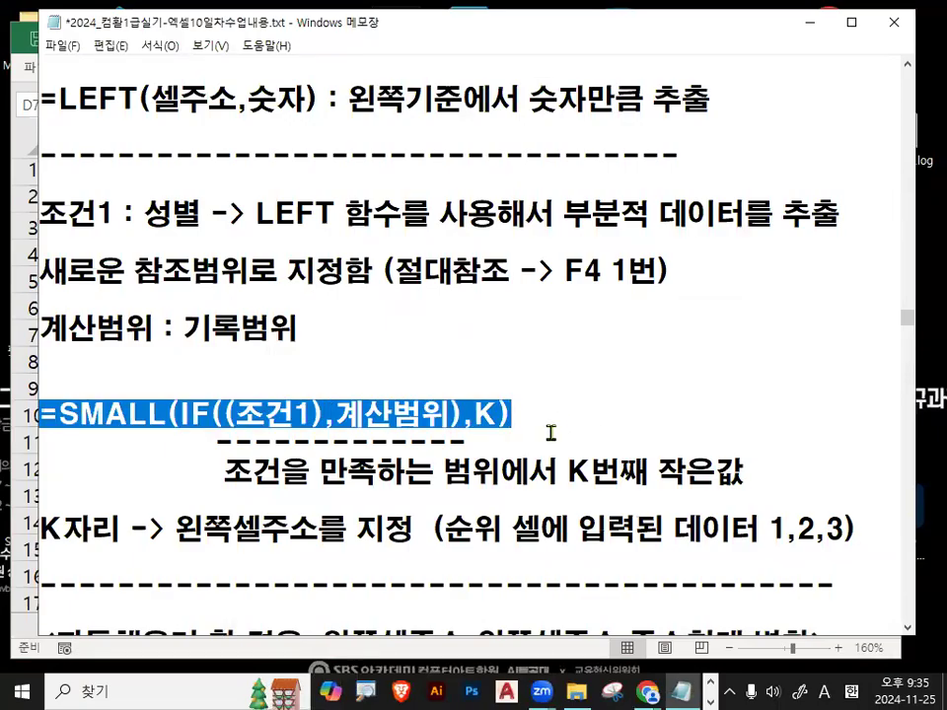
scroll(550, 432, "down", 1)
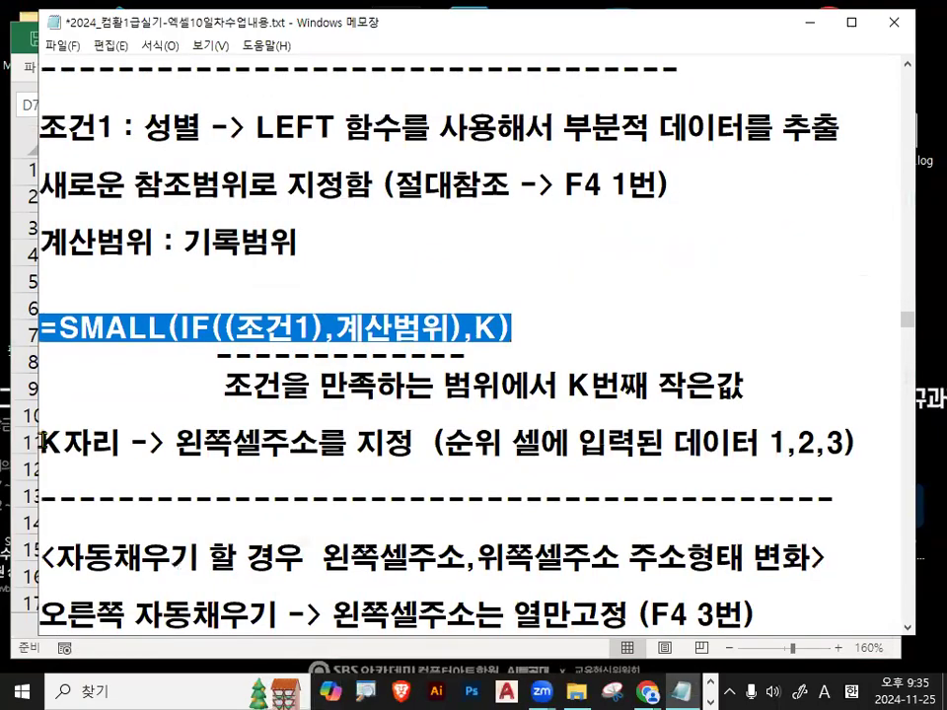
left_click_drag(43, 442, 116, 443)
left_click_drag(174, 443, 408, 446)
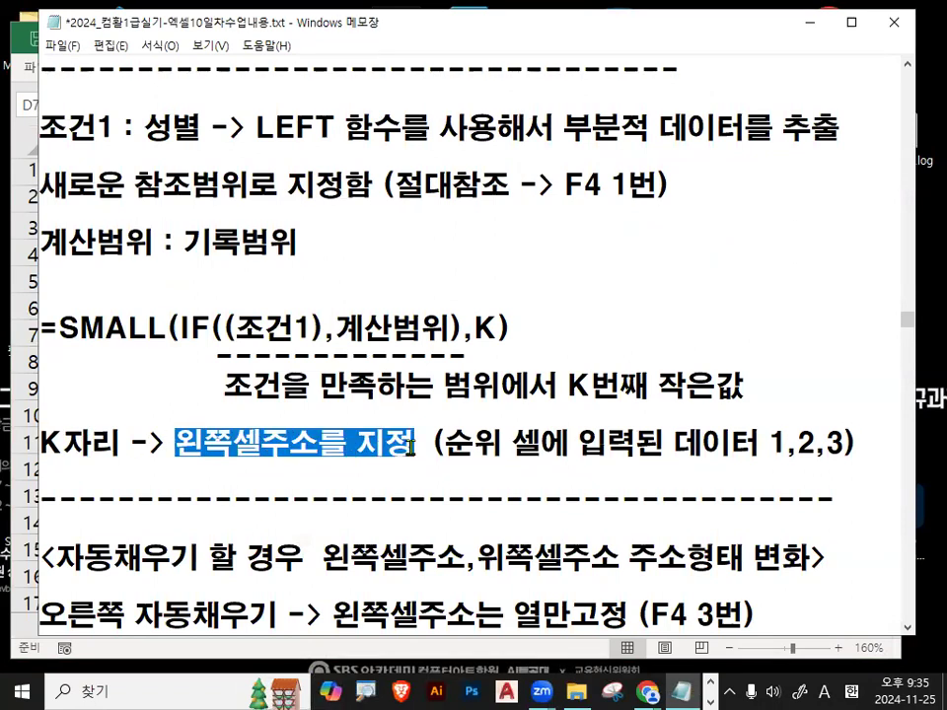
left_click(809, 22)
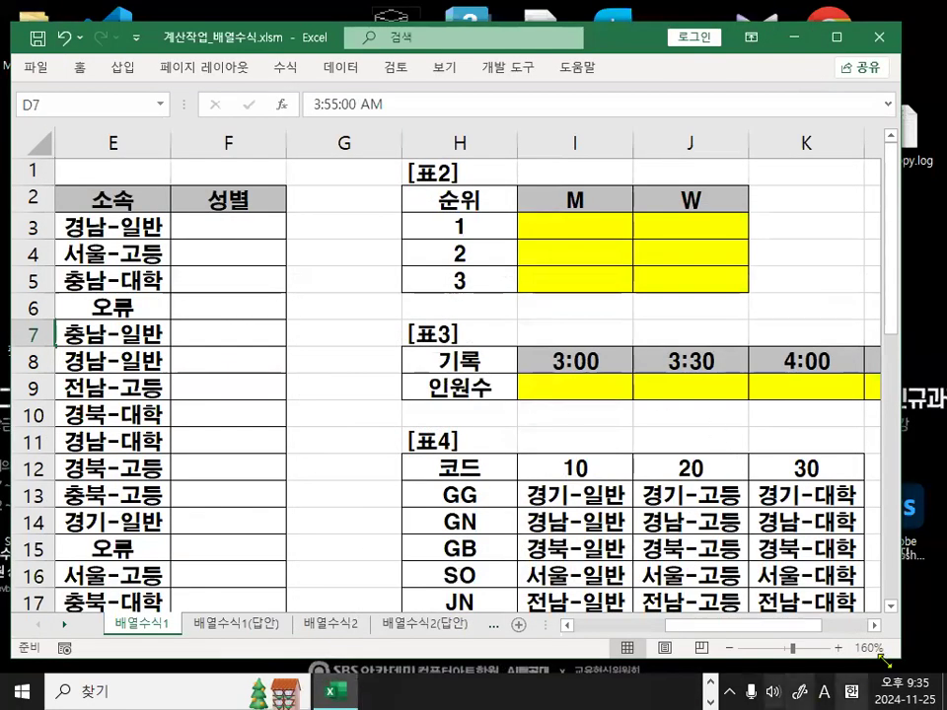
left_click(873, 625)
left_click(873, 625)
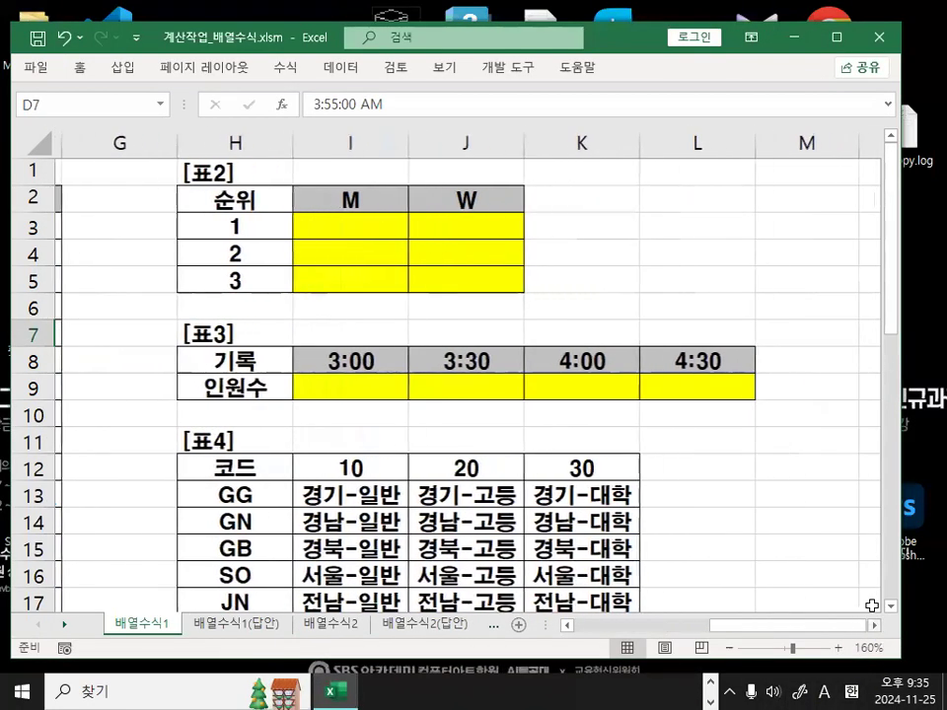
left_click(370, 228)
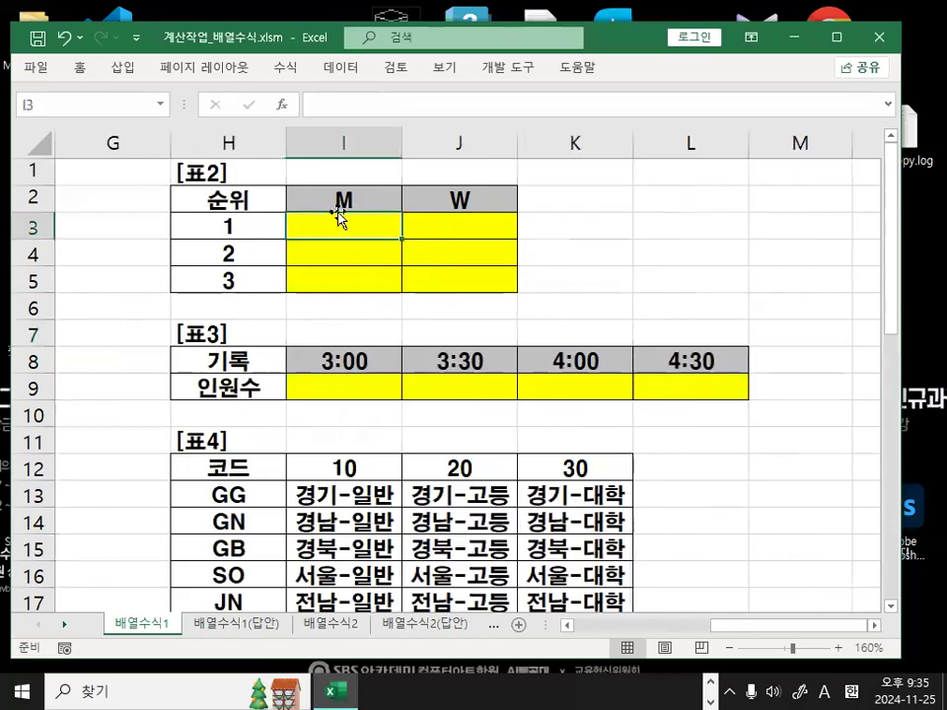
scroll(330, 205, "up", 1, "ctrl")
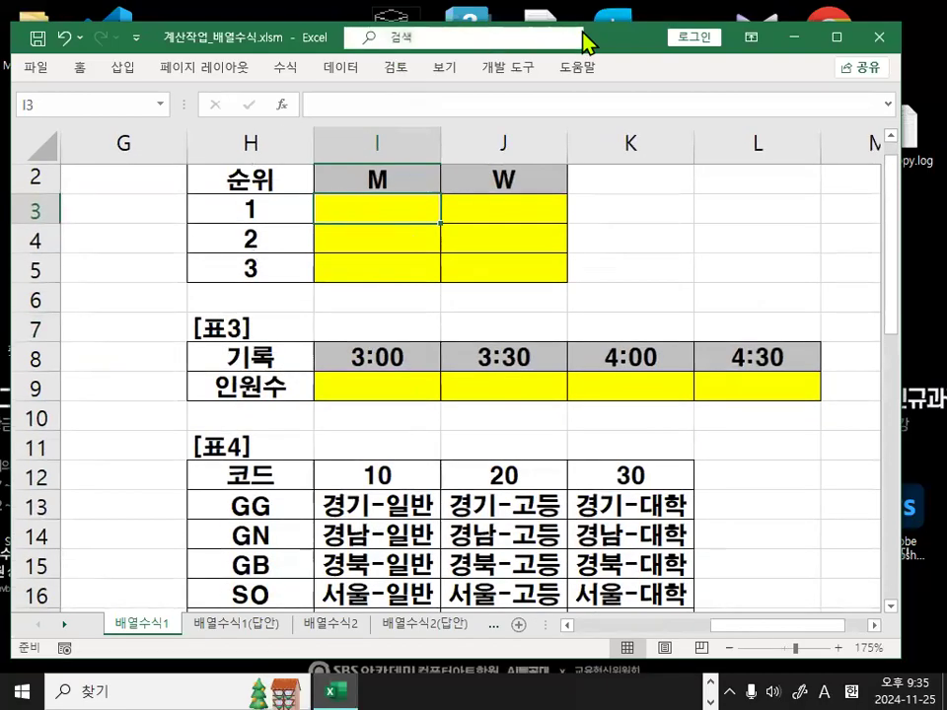
mouse_move(598, 48)
left_mouse_down()
mouse_move(584, 203)
mouse_move(618, 115)
left_mouse_up()
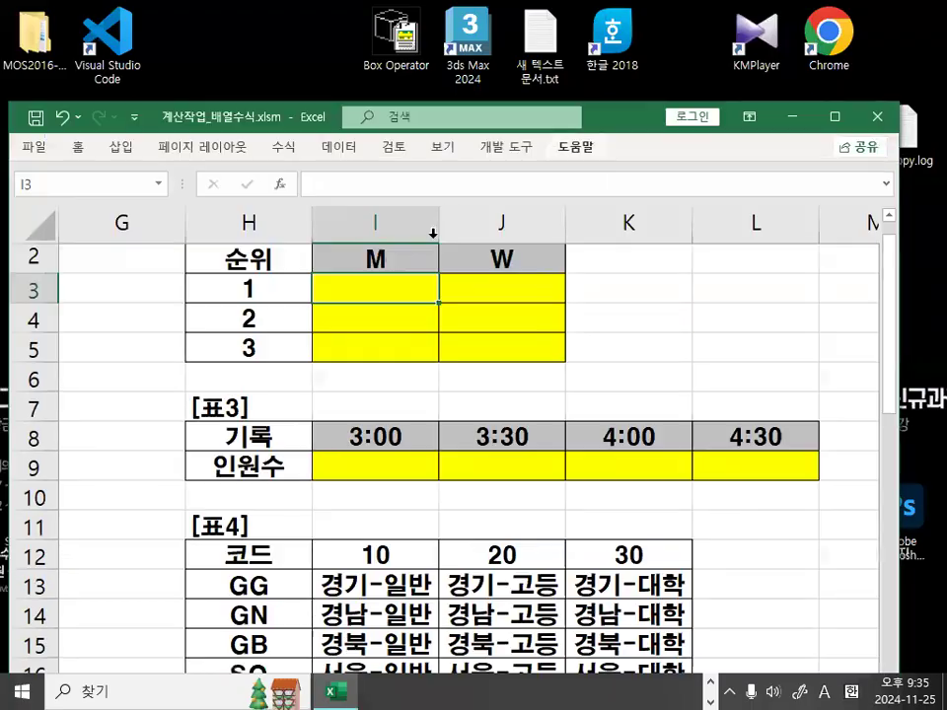
key("ctrl+1")
left_click(351, 298)
mouse_move(453, 287)
left_mouse_down()
mouse_move(445, 308)
mouse_move(392, 259)
mouse_move(451, 285)
left_mouse_up()
key("Escape")
mouse_move(392, 308)
left_mouse_down()
mouse_move(562, 309)
mouse_move(564, 330)
left_mouse_up()
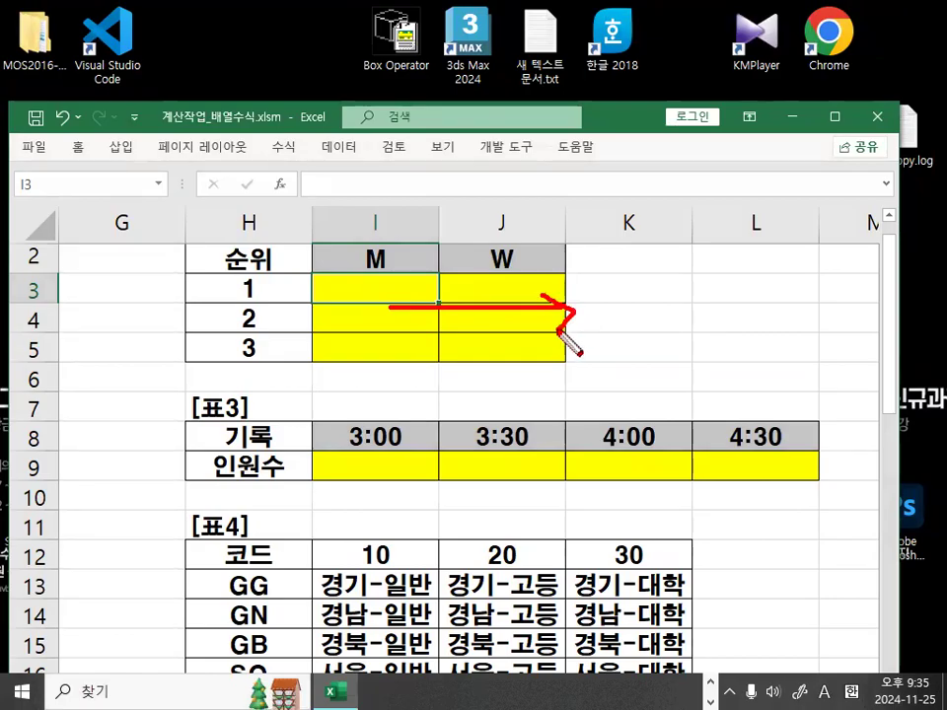
mouse_move(595, 289)
left_mouse_down()
mouse_move(591, 379)
mouse_move(655, 300)
left_mouse_up()
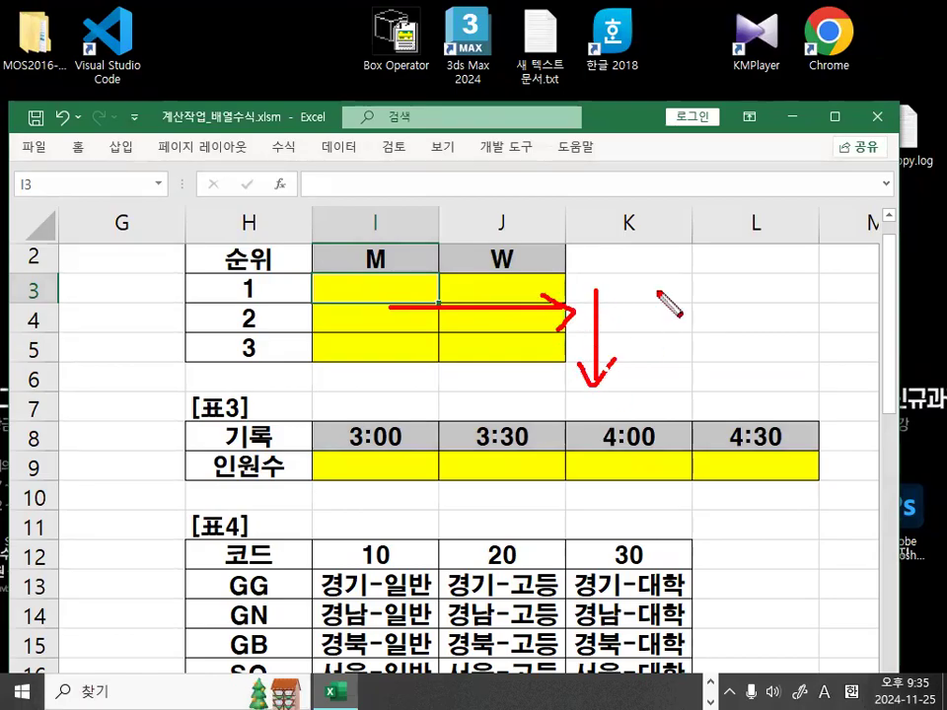
key("Escape")
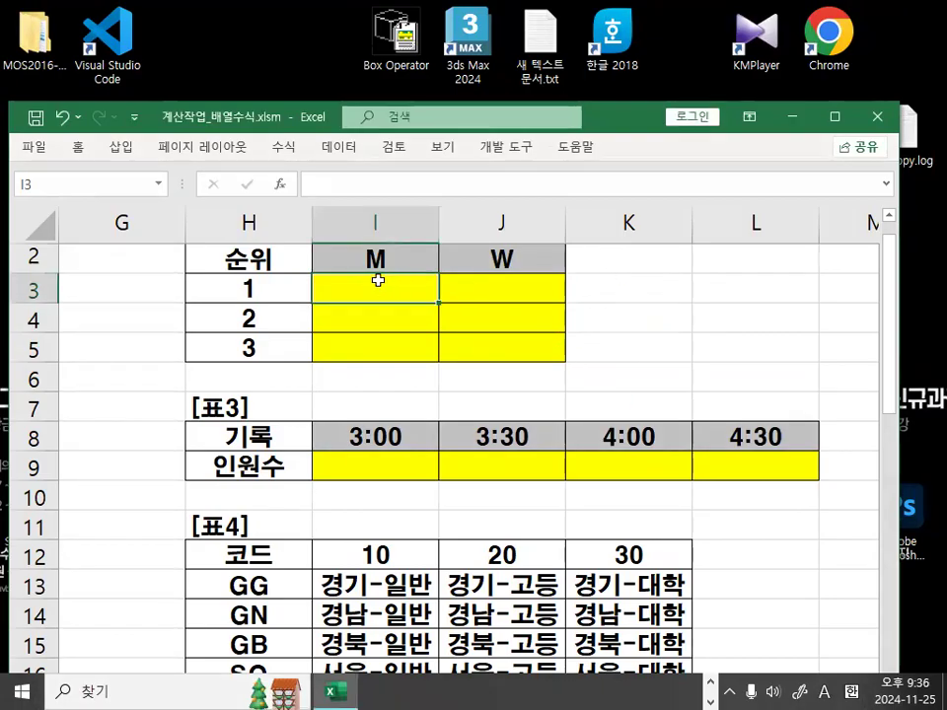
key("ctrl+1")
mouse_move(231, 279)
left_mouse_down()
mouse_move(248, 296)
mouse_move(276, 296)
left_mouse_up()
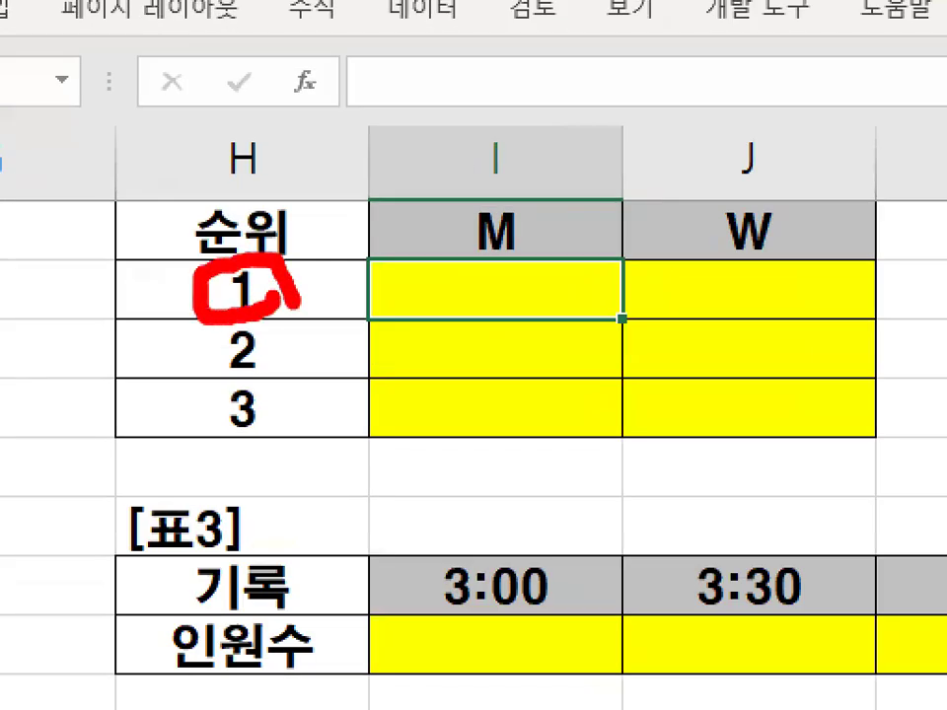
mouse_move(443, 321)
left_mouse_down()
mouse_move(714, 326)
mouse_move(729, 310)
mouse_move(774, 317)
left_mouse_up()
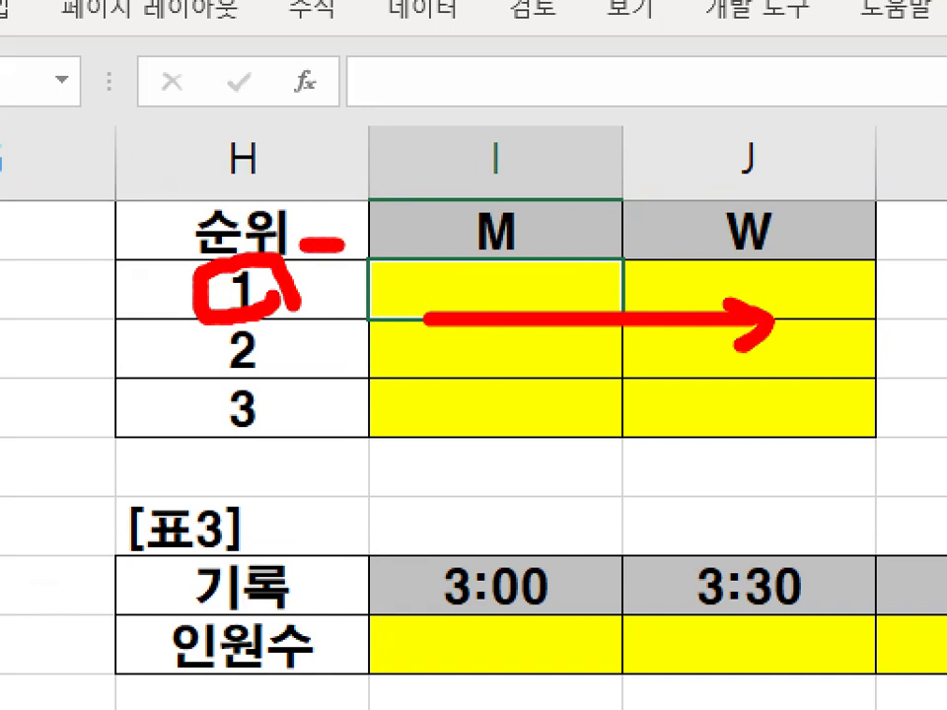
left_click_drag(340, 242, 443, 243)
left_click_drag(212, 281, 301, 306)
left_click_drag(399, 209, 473, 110)
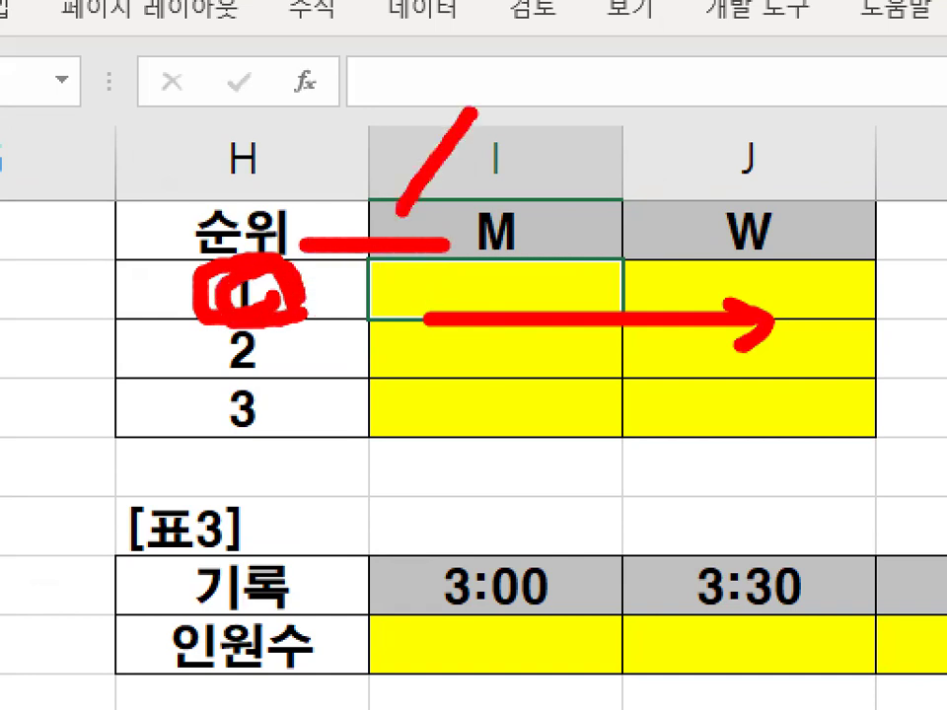
left_click_drag(385, 125, 461, 214)
key("Escape")
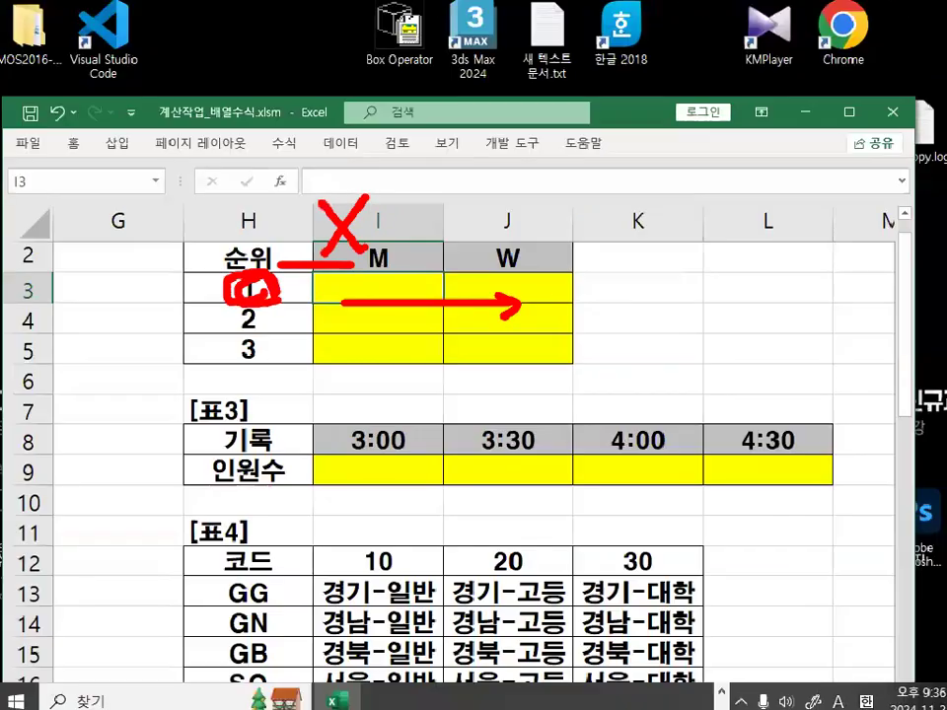
left_click_drag(271, 290, 260, 357)
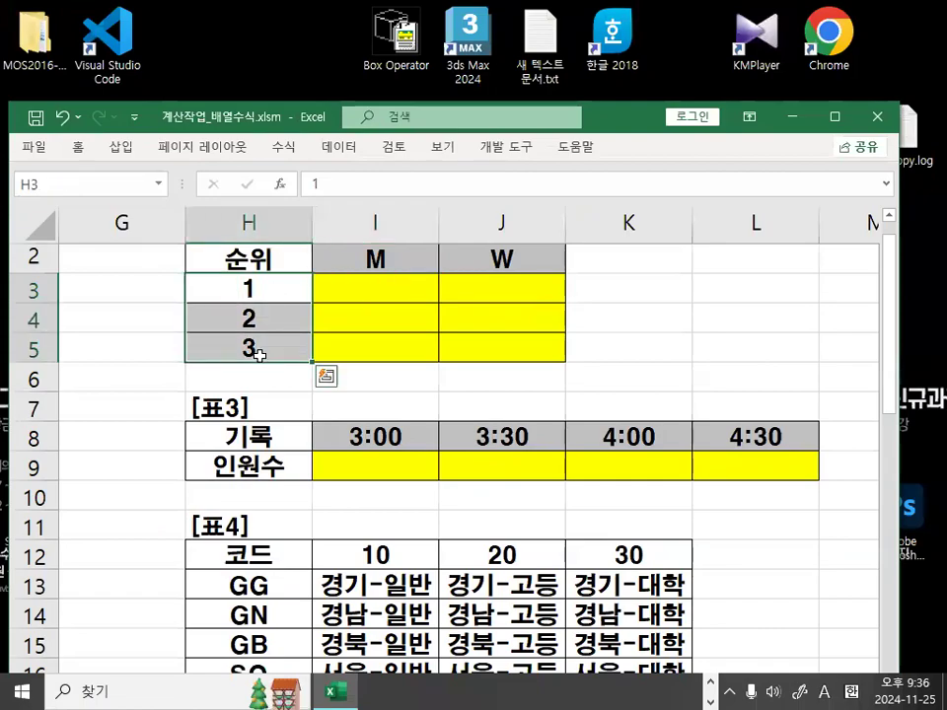
left_click(262, 302)
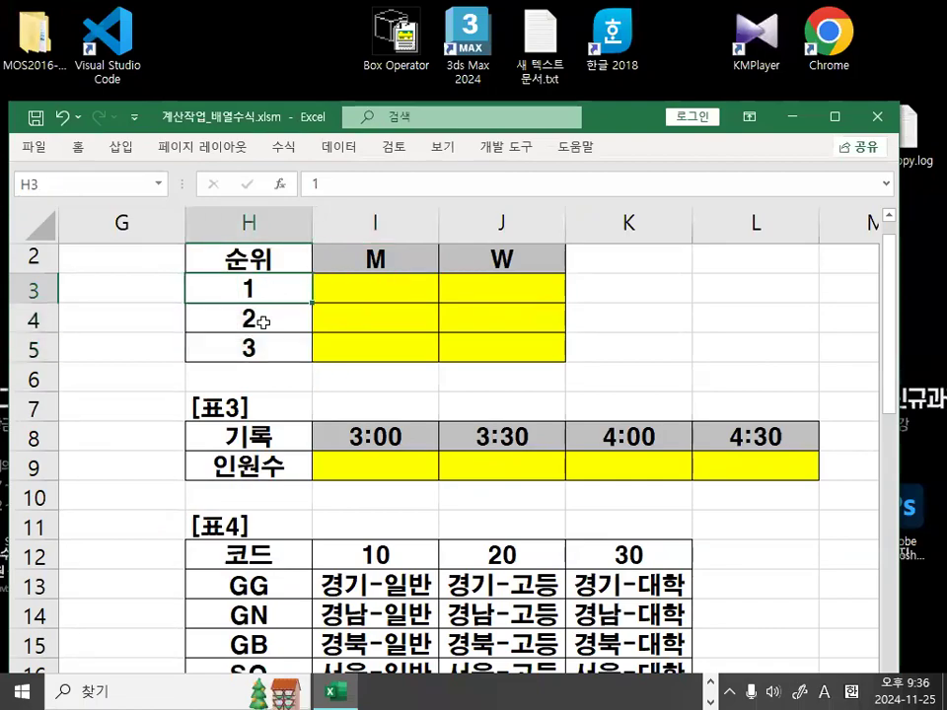
left_click(262, 321)
left_click(259, 348)
left_click(273, 286)
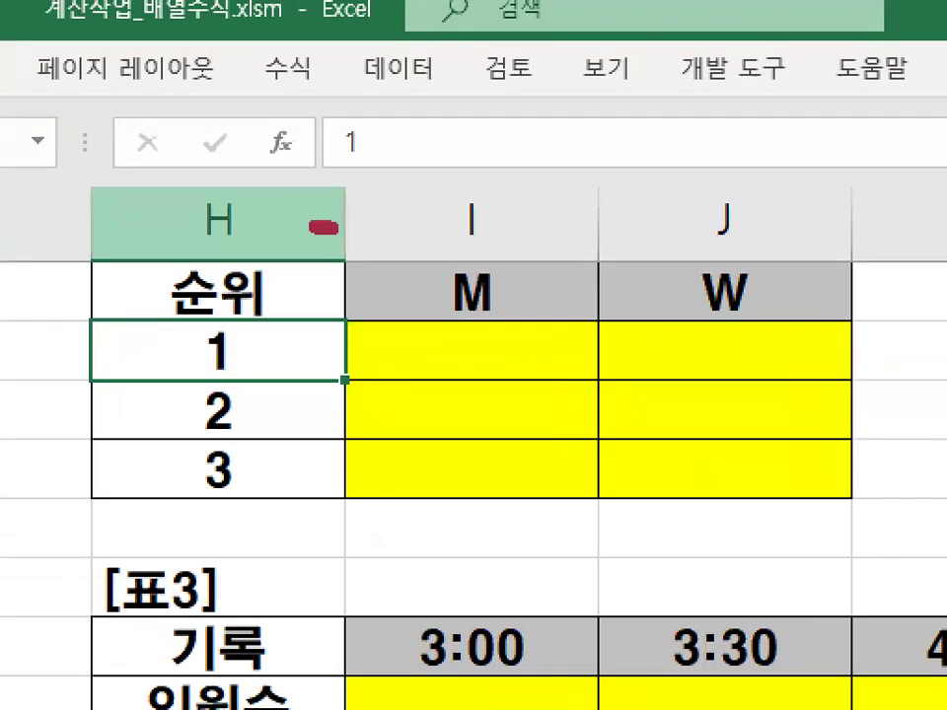
mouse_move(323, 227)
left_mouse_down()
mouse_move(483, 225)
mouse_move(453, 254)
left_mouse_up()
mouse_move(263, 210)
left_mouse_down()
mouse_move(195, 228)
mouse_move(253, 227)
left_mouse_up()
left_click_drag(336, 292, 255, 396)
left_click_drag(269, 293, 329, 427)
key("Escape")
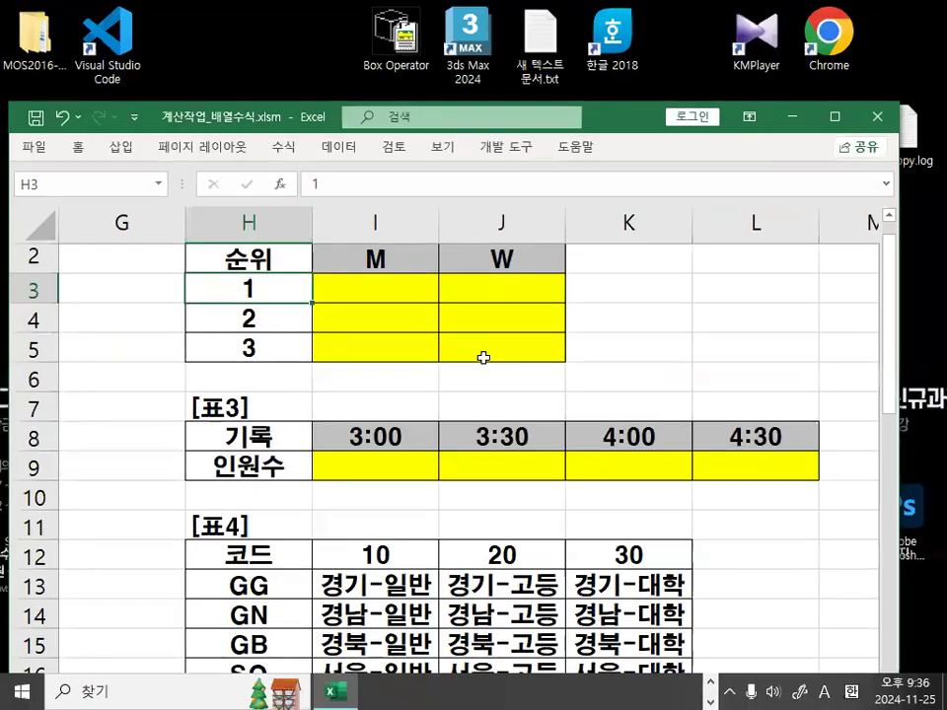
left_click(533, 298)
mouse_move(546, 291)
left_mouse_down()
mouse_move(522, 257)
mouse_move(536, 293)
left_mouse_up()
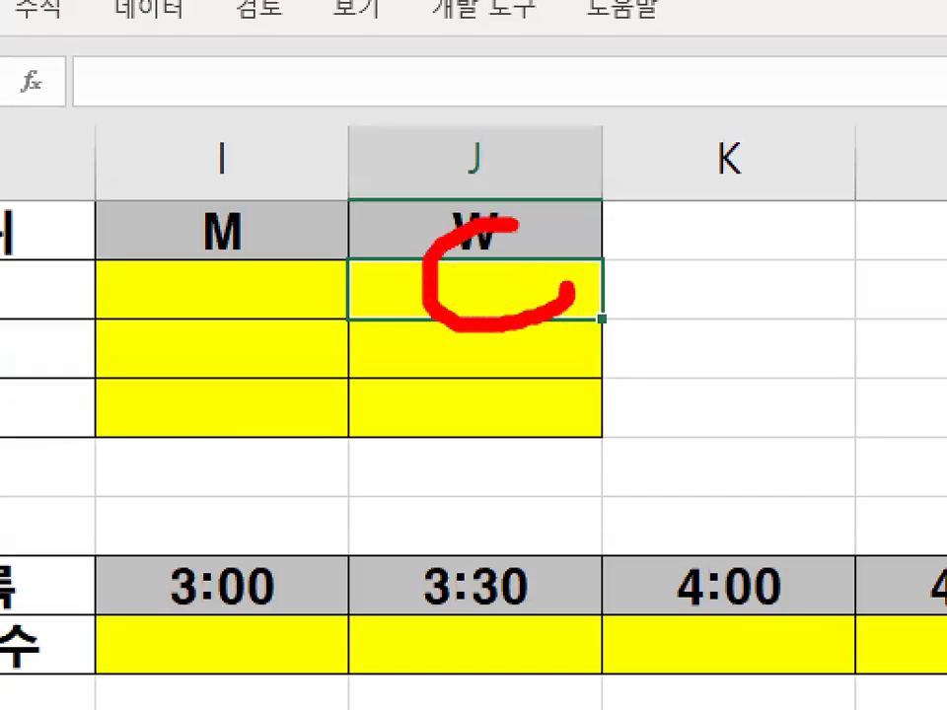
key("Escape")
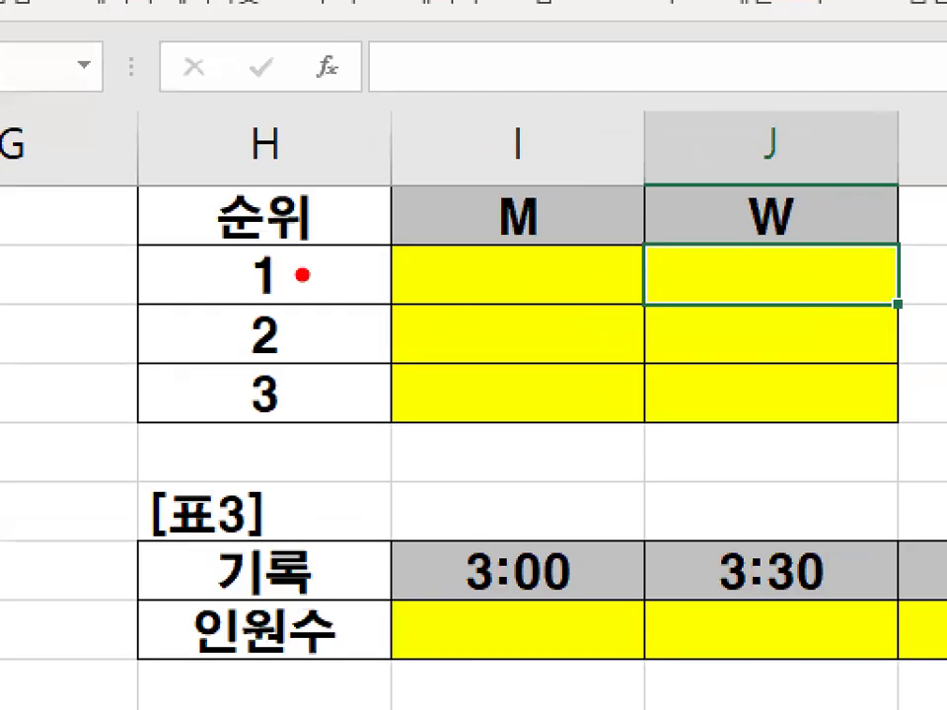
mouse_move(301, 275)
left_mouse_down()
mouse_move(222, 275)
mouse_move(309, 288)
left_mouse_up()
mouse_move(554, 305)
left_mouse_down()
mouse_move(490, 296)
mouse_move(567, 255)
left_mouse_up()
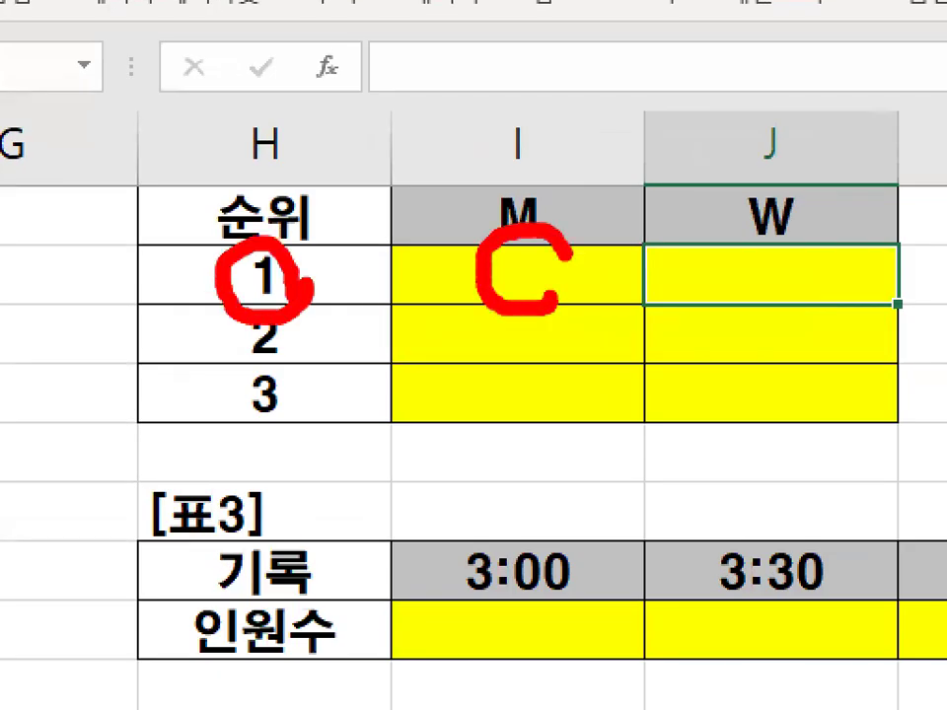
key("Escape")
left_click(557, 274)
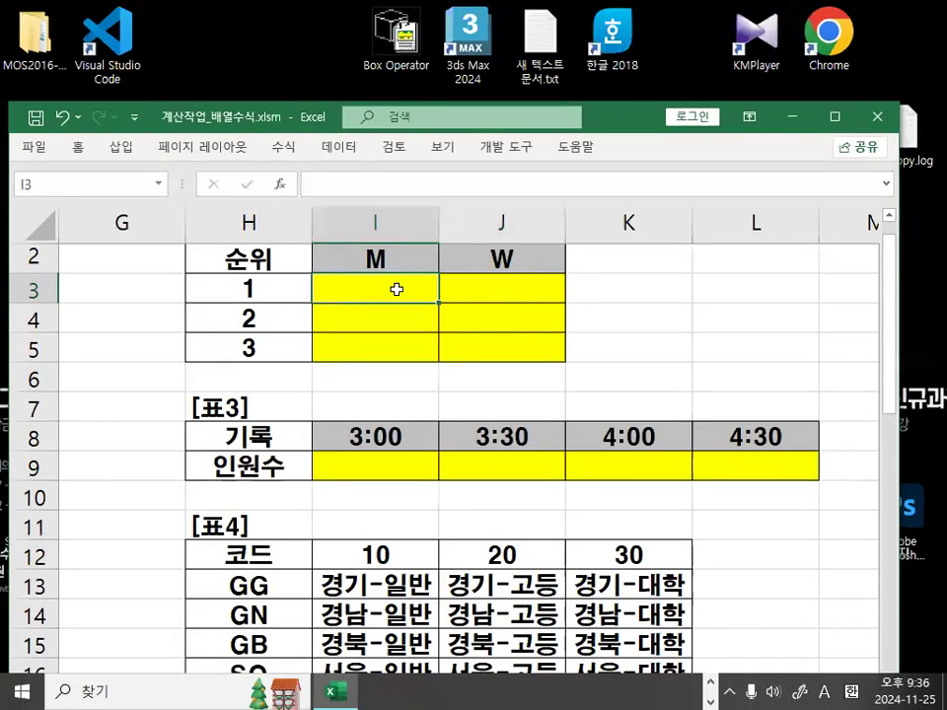
Enter =H3 in I3 and fill it right into J3.
type("=")
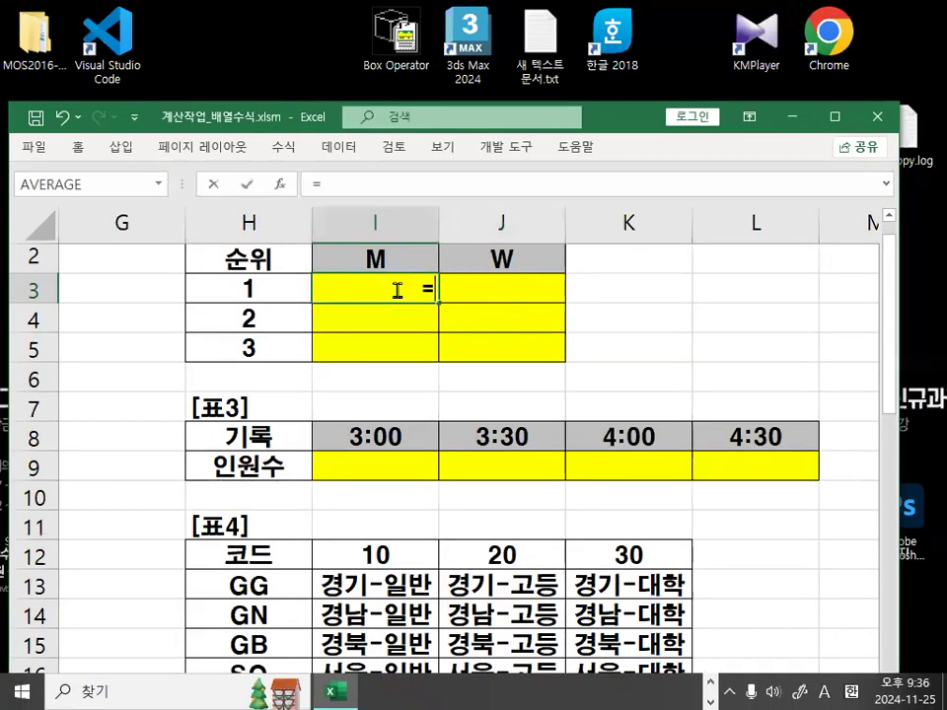
left_click(244, 287)
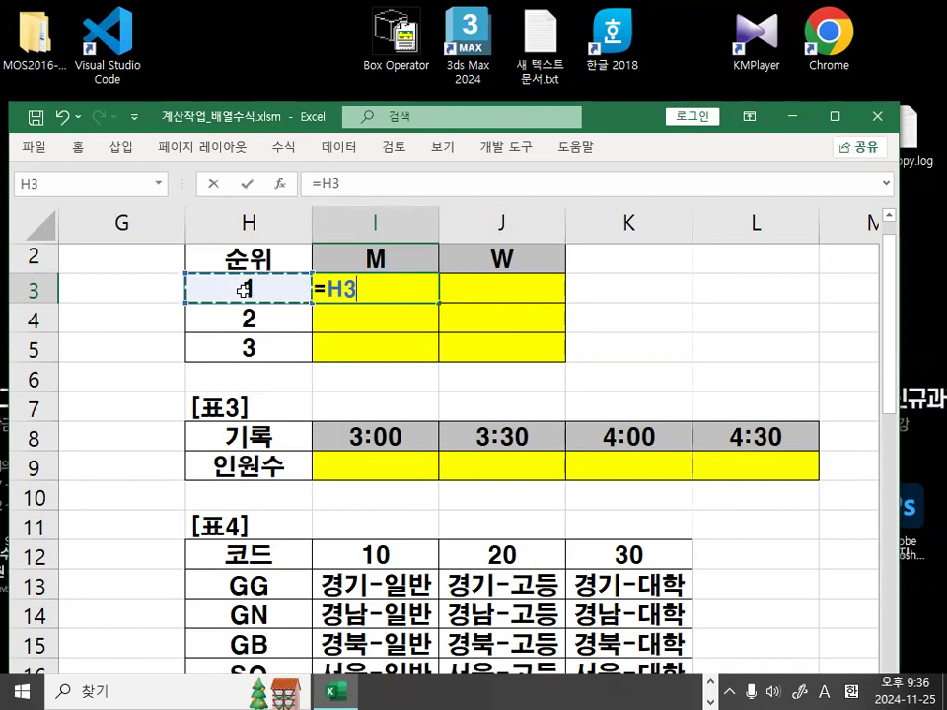
key("Return")
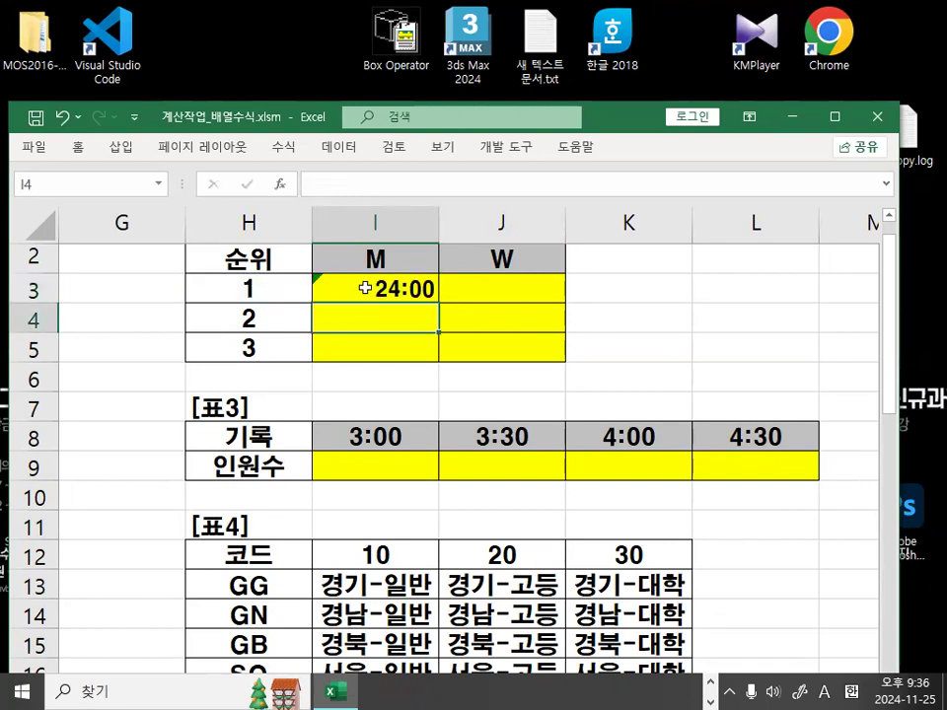
left_click(364, 288)
left_click_drag(439, 303, 536, 304)
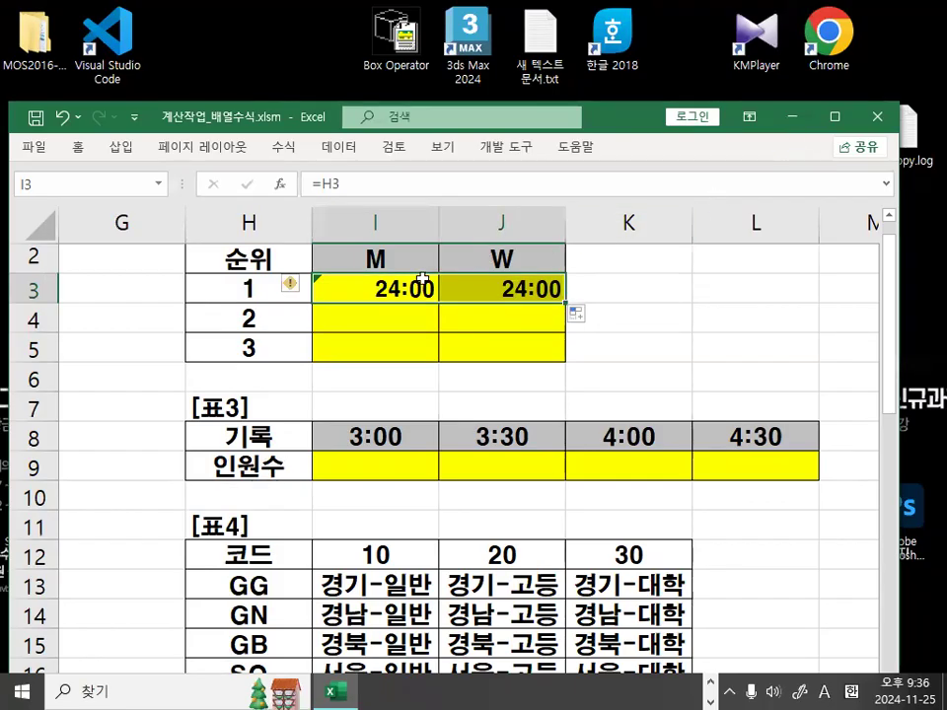
Inspect J3's formula =I3, marking how the reference shifted right from H3.
double_click(490, 287)
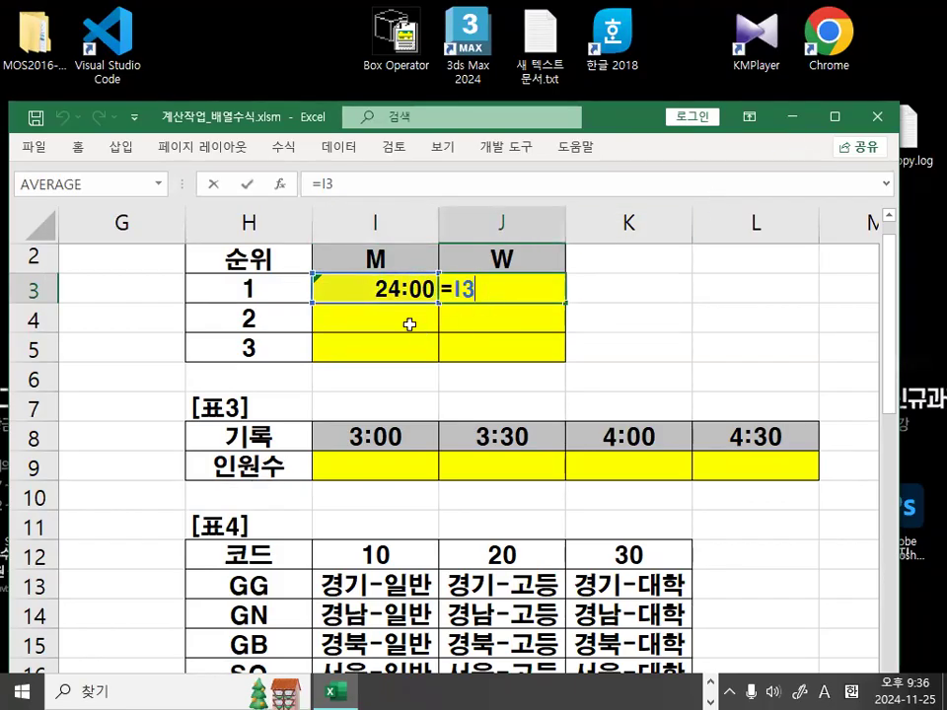
mouse_move(143, 268)
left_mouse_down()
mouse_move(95, 287)
mouse_move(105, 240)
mouse_move(153, 271)
left_mouse_up()
mouse_move(690, 266)
left_mouse_down()
mouse_move(521, 268)
mouse_move(592, 264)
left_mouse_up()
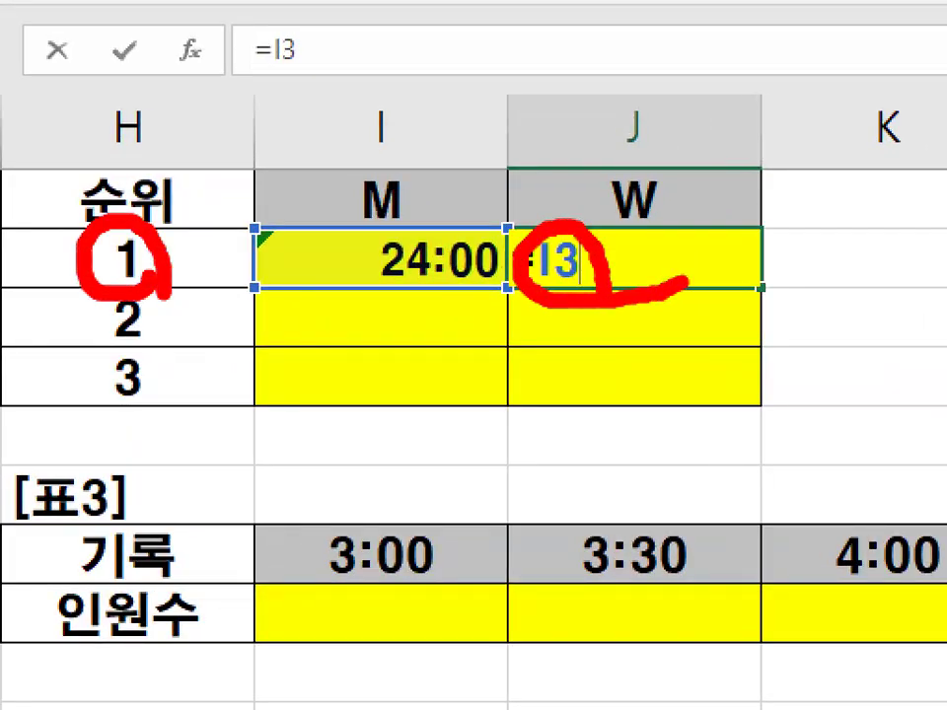
left_click_drag(219, 316, 429, 313)
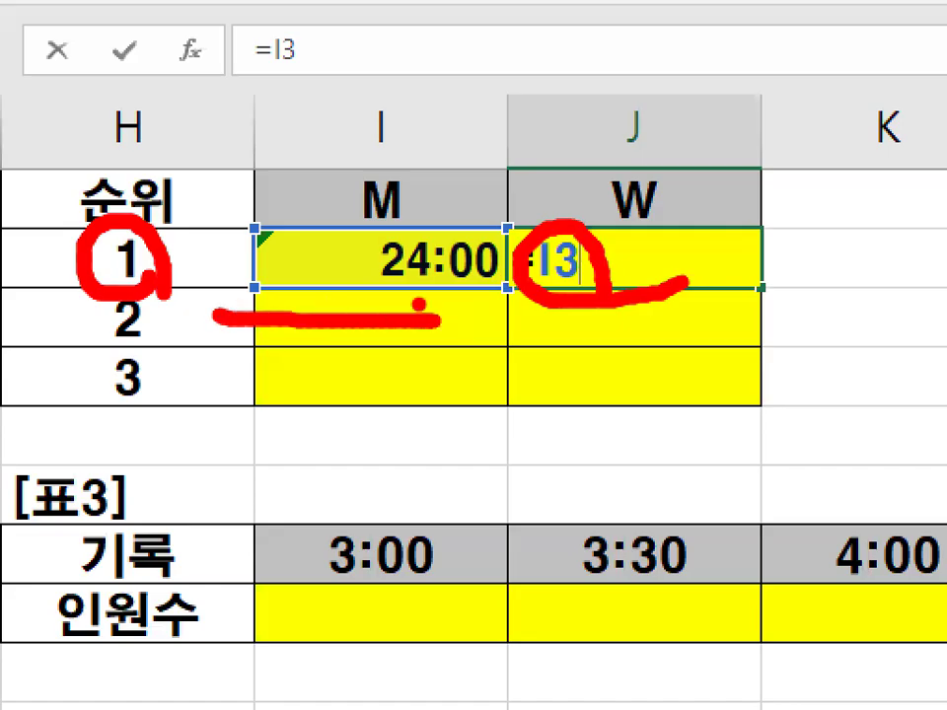
left_click_drag(381, 286, 375, 340)
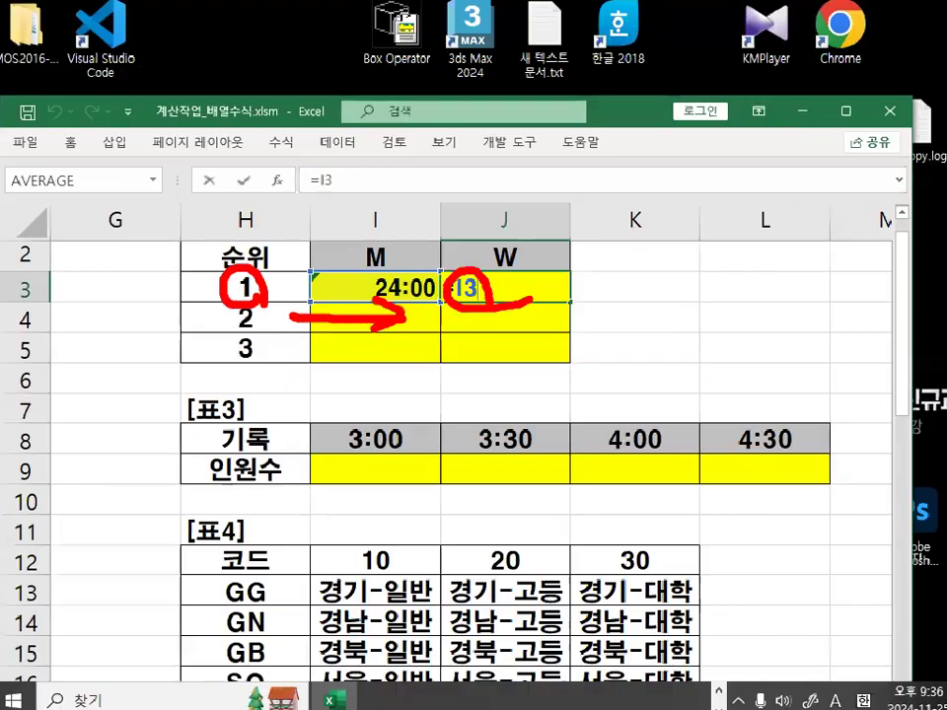
key("ctrl+Return")
Clear the test values from I3:J3, select H3, and switch to the Notepad notes.
key("Delete")
key("Left")
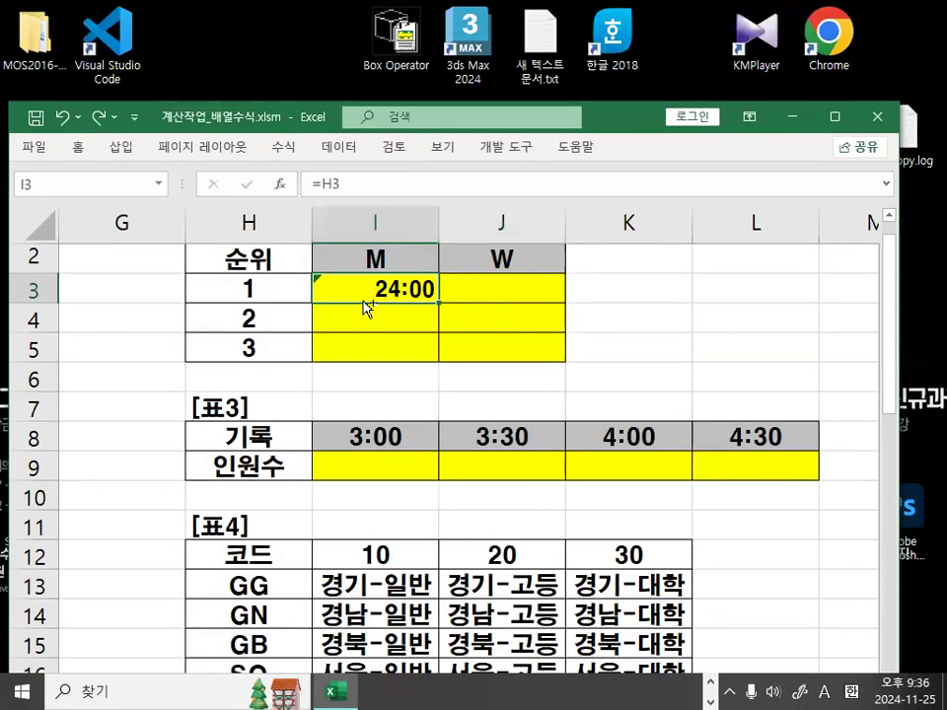
key("Delete")
left_click(281, 295)
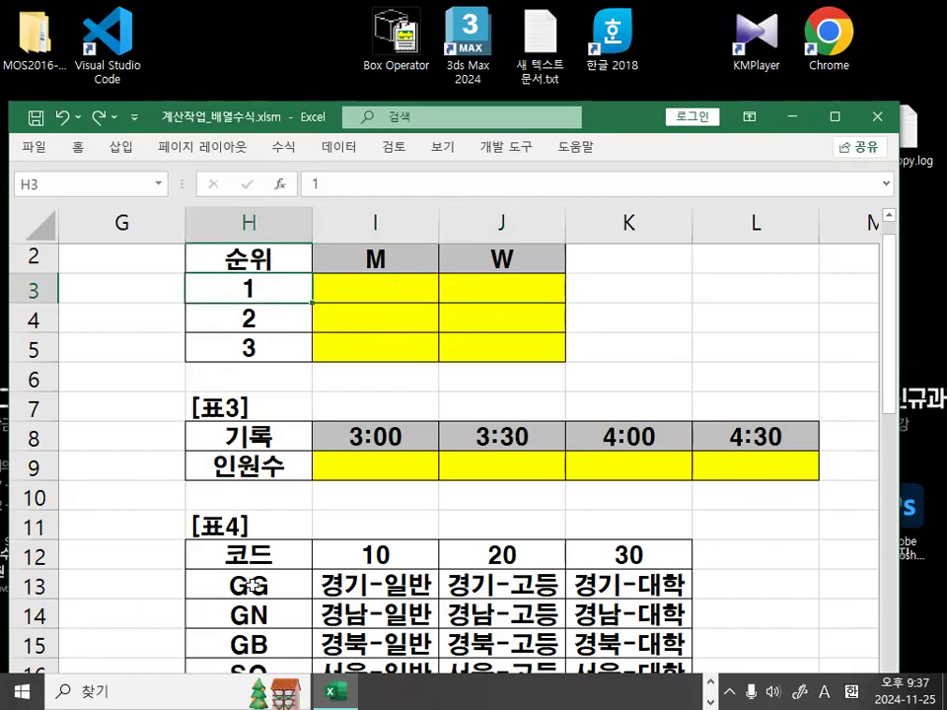
key("alt+Tab")
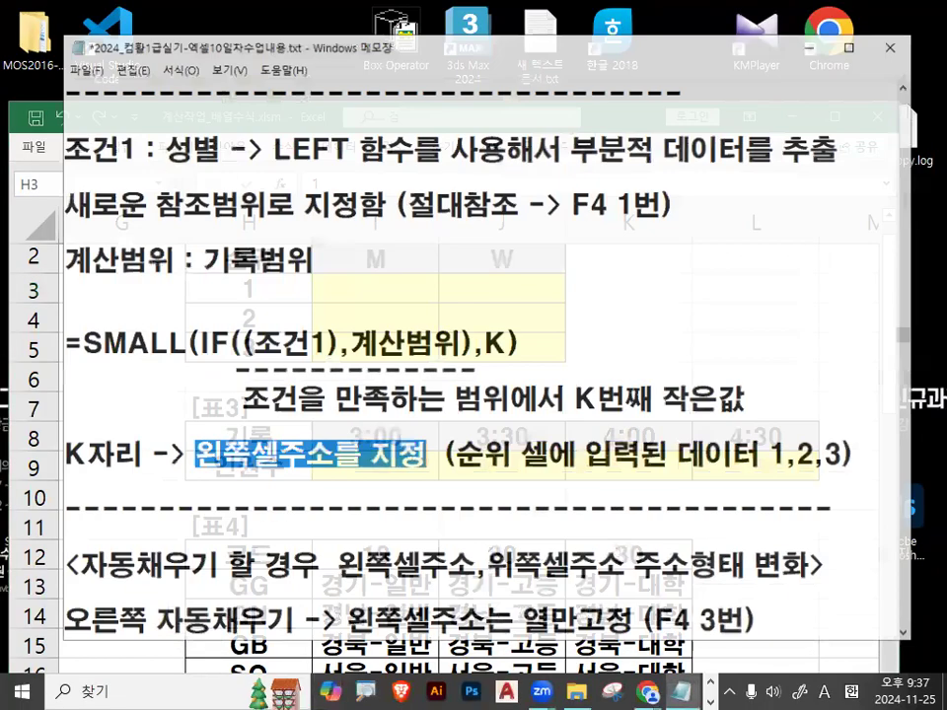
Insert three blank lines below the dashed line ahead of the auto-fill heading.
scroll(324, 529, "down", 1)
scroll(325, 529, "down", 1)
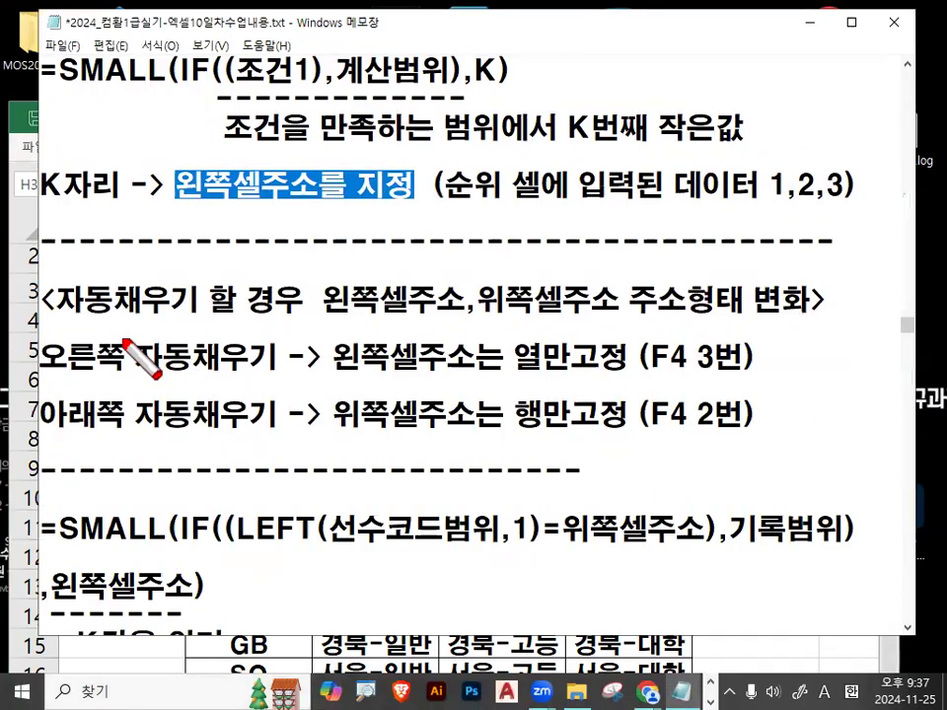
left_click_drag(67, 317, 204, 319)
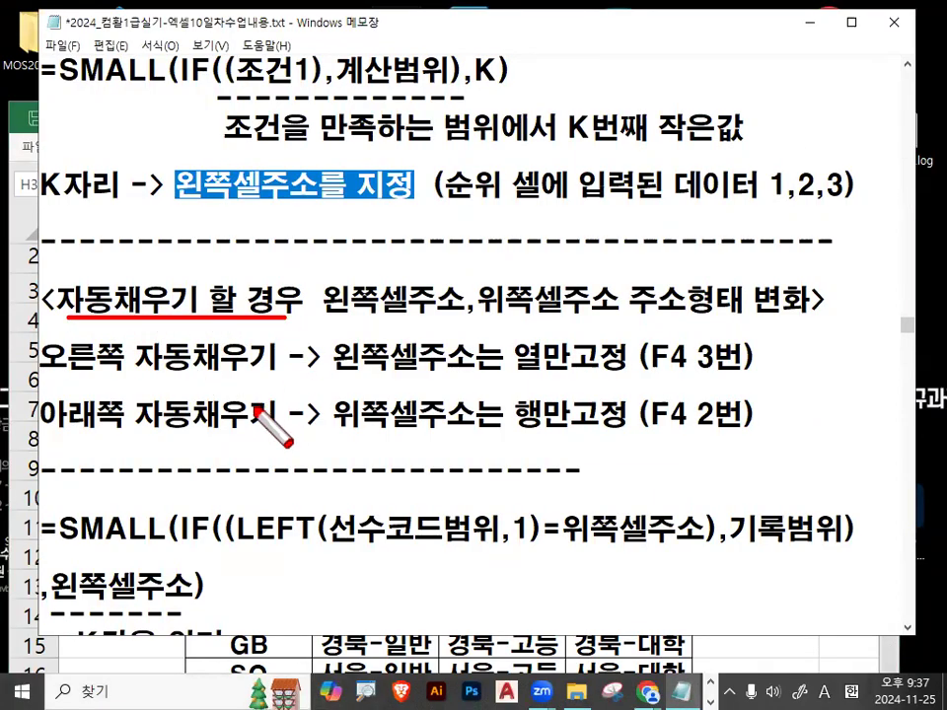
key("Escape")
left_click(135, 493)
key("Return")
key("Return")
key("Return")
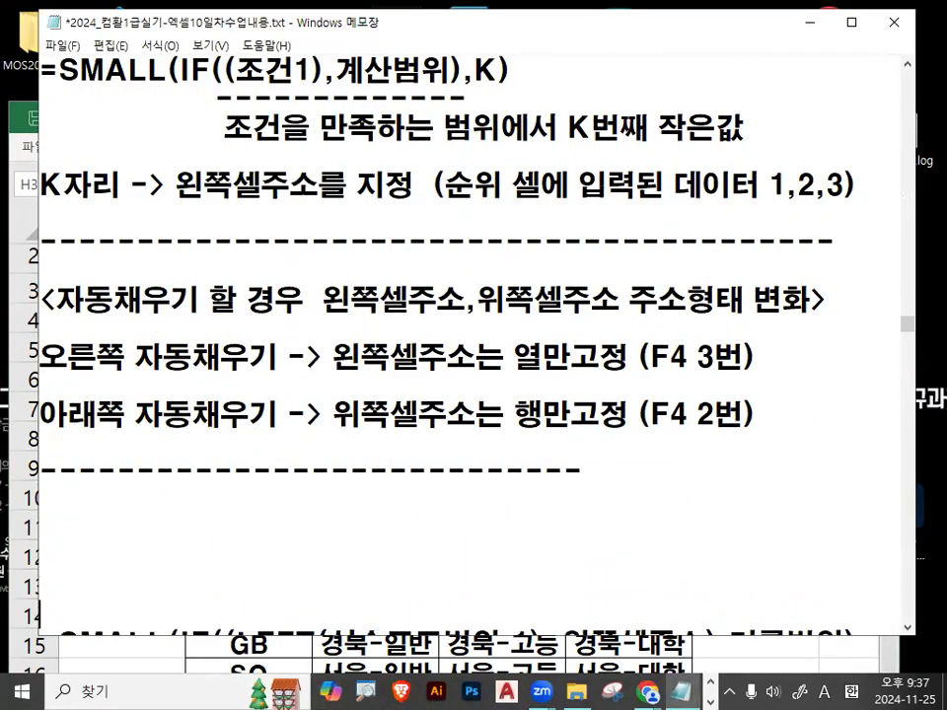
key("Return")
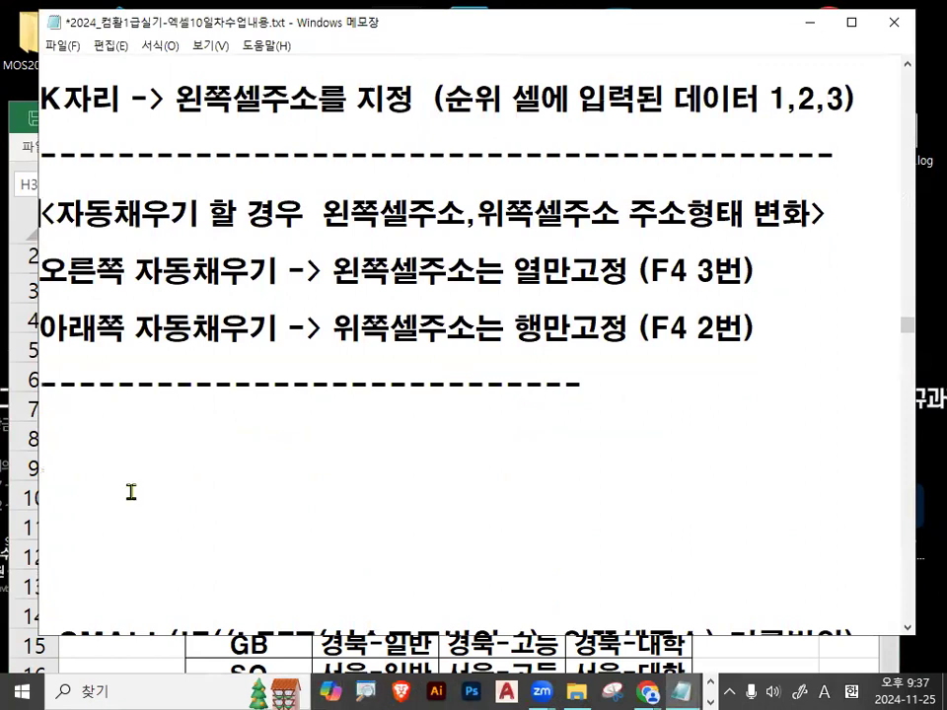
key("Return")
key("Return")
key("Return")
Underline 자동채우기 and 왼쪽셀주소,위쪽셀주소 and circle 주소형태 변화 in the heading.
key("ctrl+2")
left_click_drag(325, 317, 587, 317)
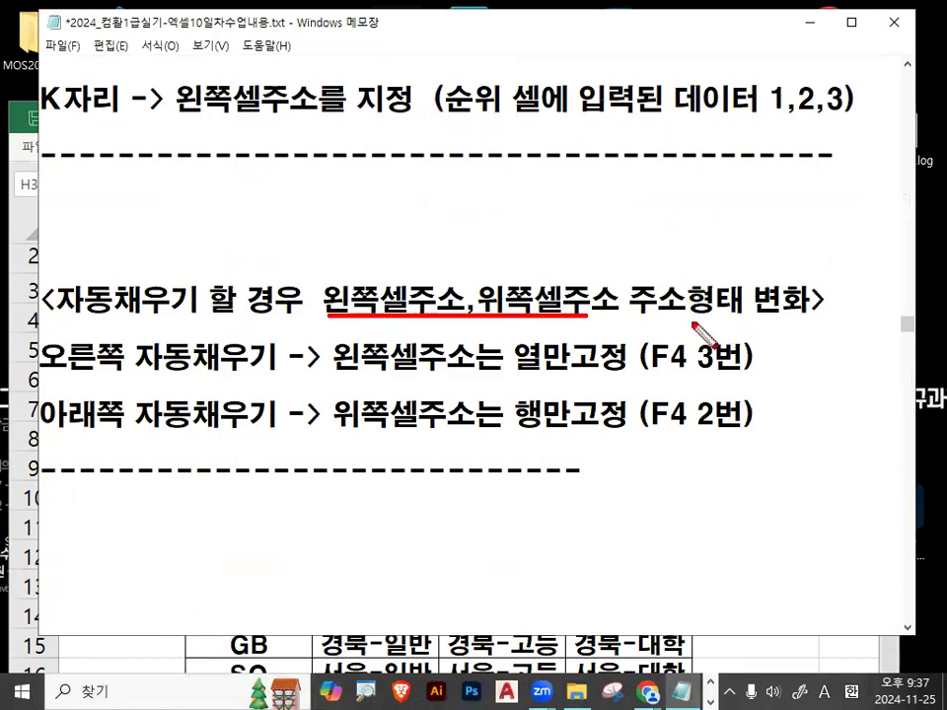
left_click_drag(62, 316, 207, 317)
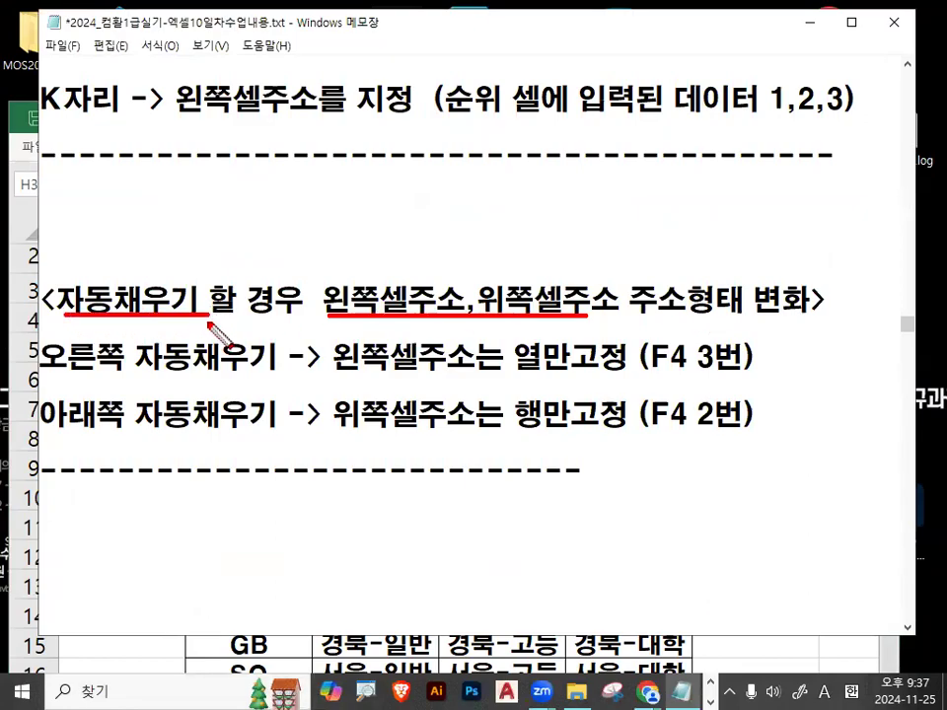
mouse_move(727, 310)
left_mouse_down()
mouse_move(619, 312)
mouse_move(731, 313)
left_mouse_up()
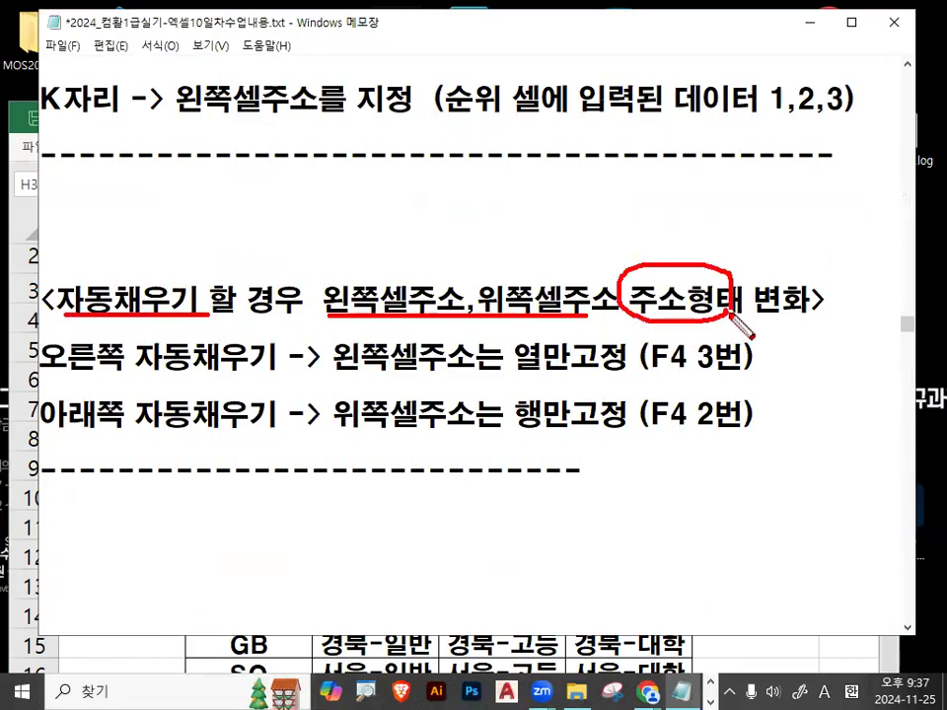
mouse_move(797, 308)
left_mouse_down()
mouse_move(765, 314)
mouse_move(798, 303)
left_mouse_up()
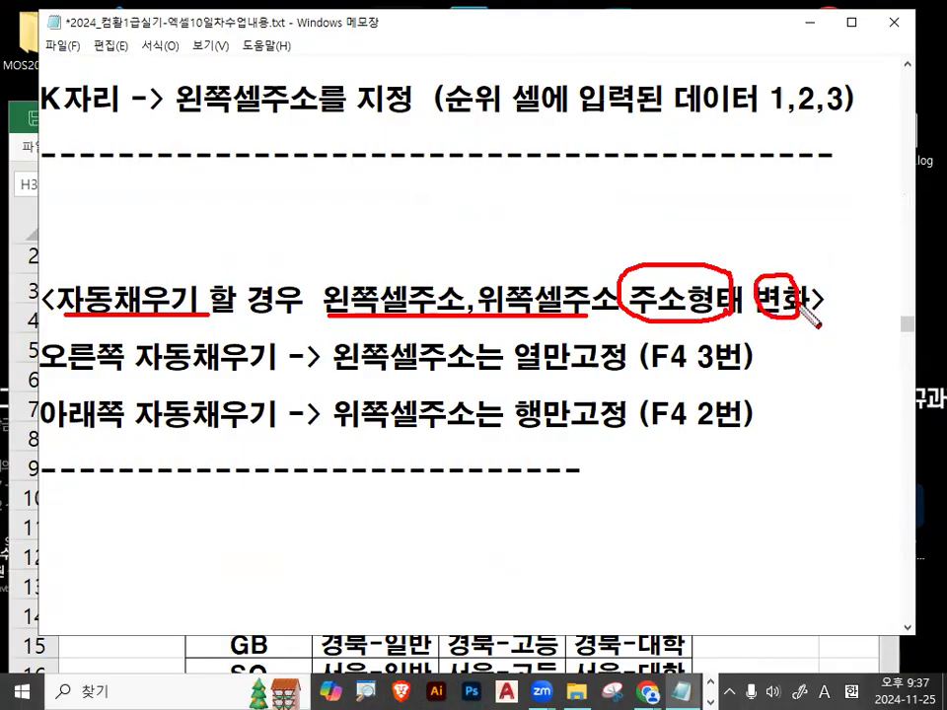
key("Escape")
Highlight 오른쪽 자동채우기, 왼쪽셀주소 and 열만고정 on the fill-right rule.
left_click_drag(48, 357, 268, 361)
left_click_drag(323, 305, 466, 302)
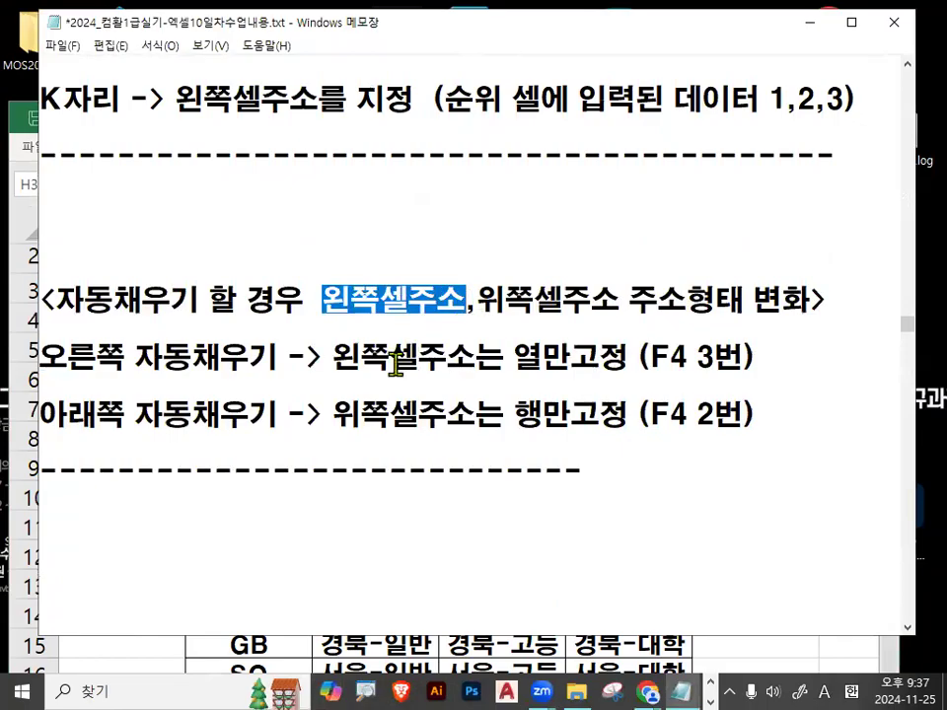
left_click_drag(340, 363, 446, 359)
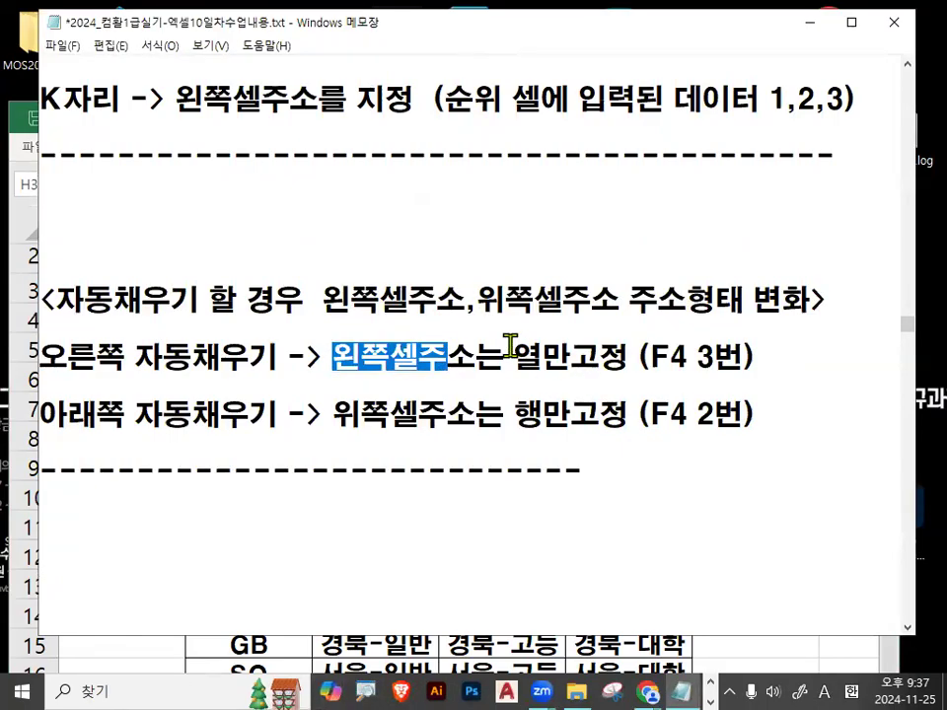
left_click_drag(510, 355, 622, 362)
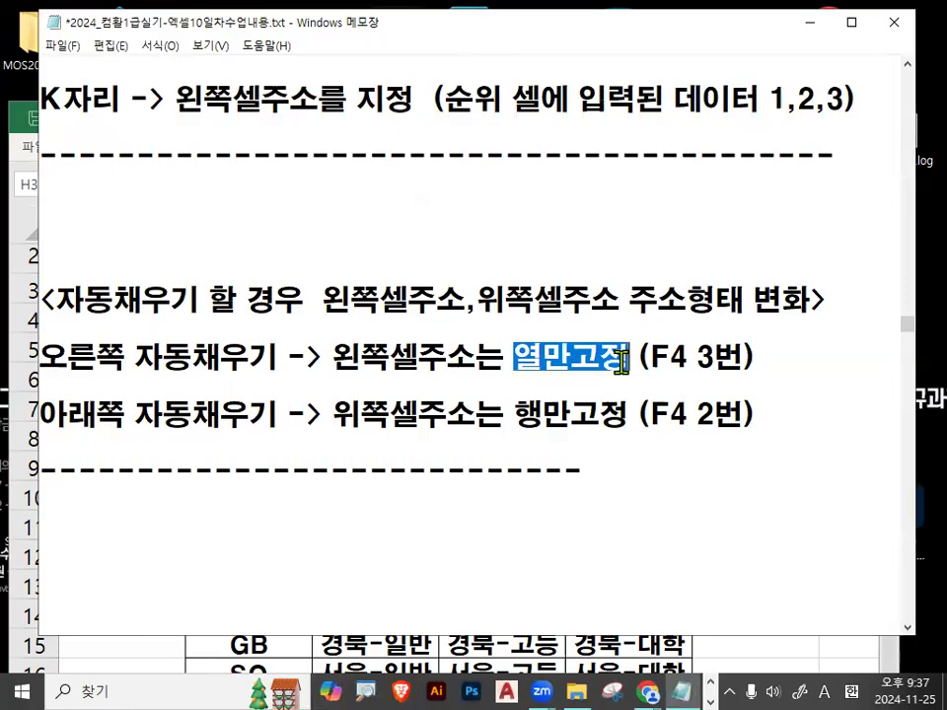
Sketch rightward and downward fill arrows from a circled starting cell.
key("ctrl+2")
mouse_move(171, 500)
left_mouse_down()
mouse_move(319, 501)
mouse_move(296, 514)
left_mouse_up()
mouse_move(98, 475)
left_mouse_down()
mouse_move(74, 473)
mouse_move(70, 482)
mouse_move(211, 477)
mouse_move(199, 496)
left_mouse_up()
left_click_drag(283, 414, 223, 496)
left_click_drag(226, 431, 263, 496)
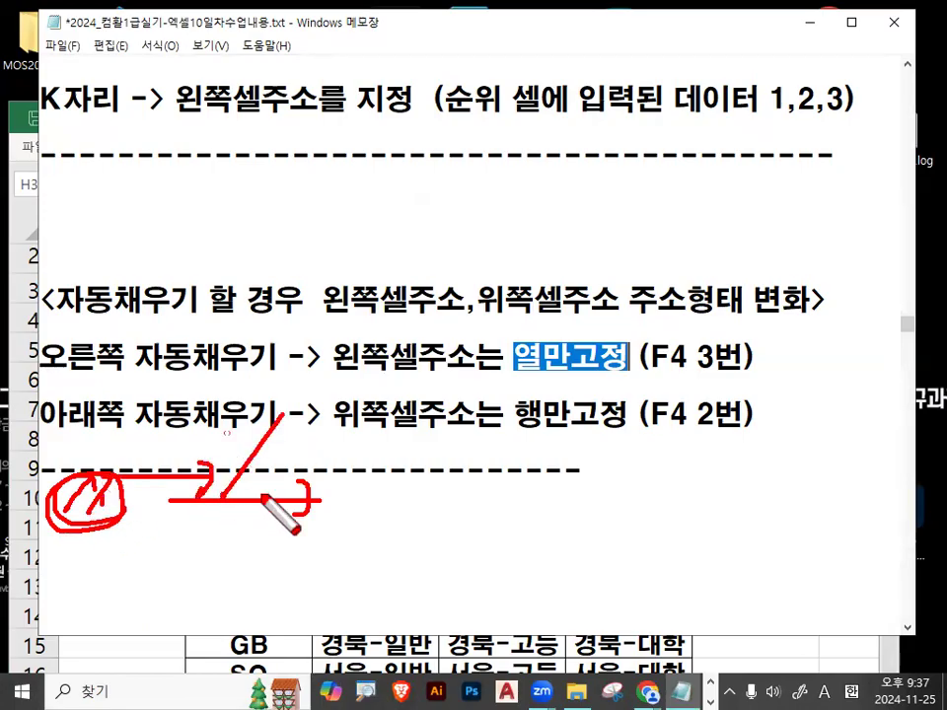
mouse_move(99, 530)
left_mouse_down()
mouse_move(106, 626)
mouse_move(148, 562)
left_mouse_up()
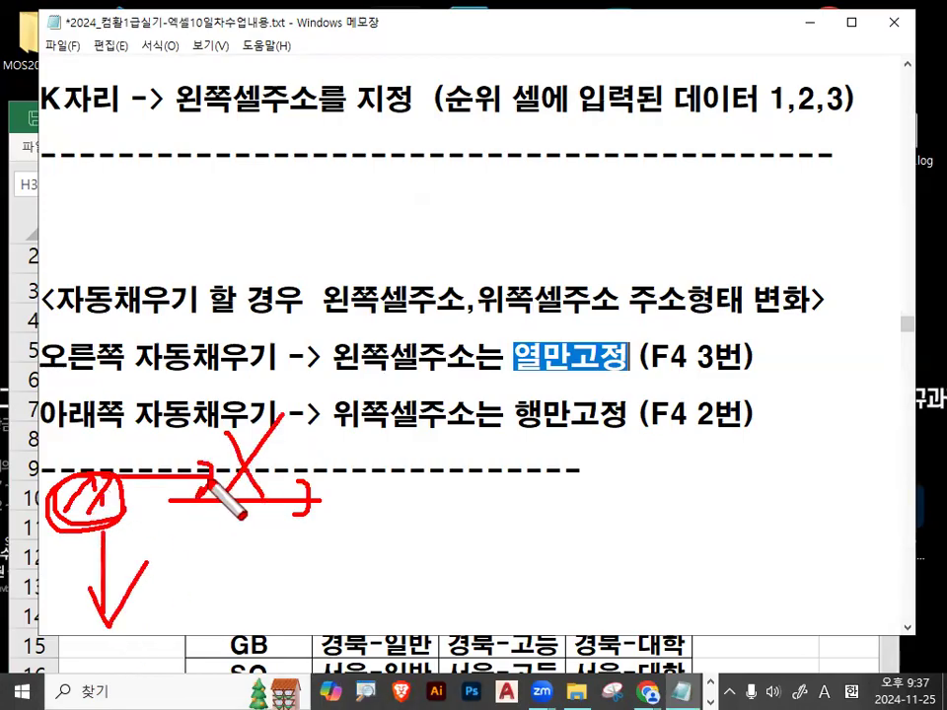
key("Escape")
Highlight the F4 3번 hint and 위쪽셀주소, and mark up the fill-down rule's 위쪽셀 and 만.
left_click_drag(514, 357, 746, 355)
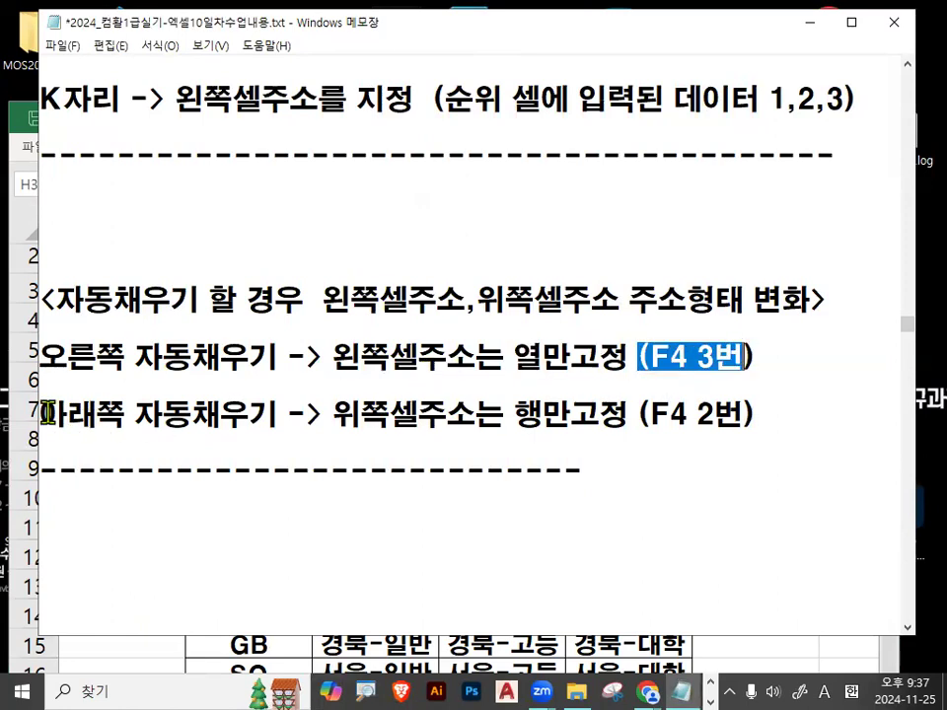
left_click_drag(334, 414, 476, 414)
key("ctrl+2")
left_click_drag(784, 346, 784, 500)
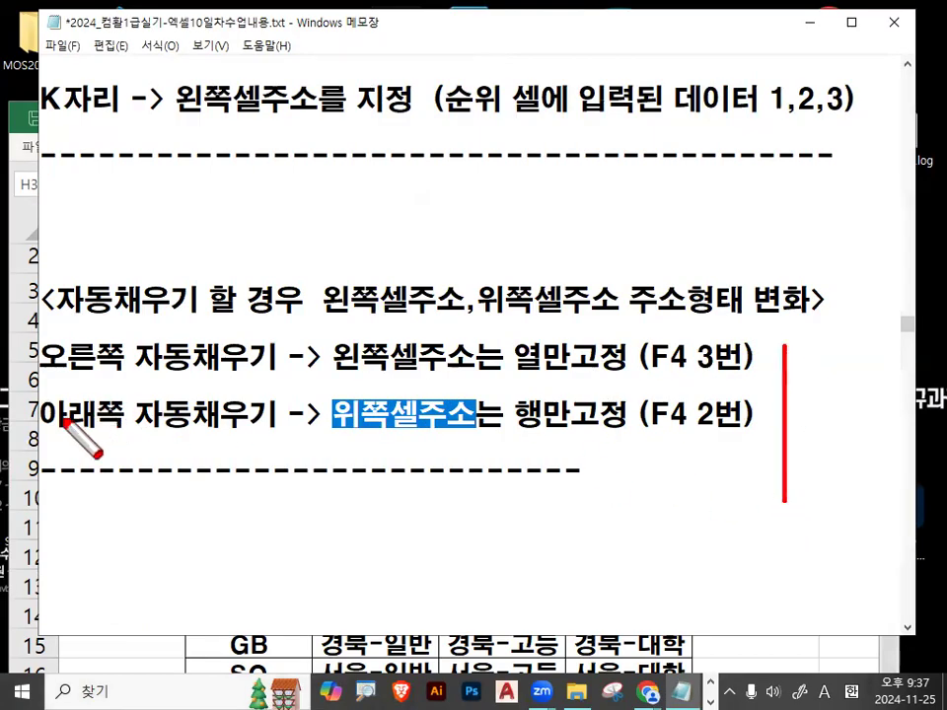
left_click_drag(47, 427, 262, 428)
mouse_move(404, 395)
left_mouse_down()
mouse_move(338, 412)
mouse_move(420, 427)
left_mouse_up()
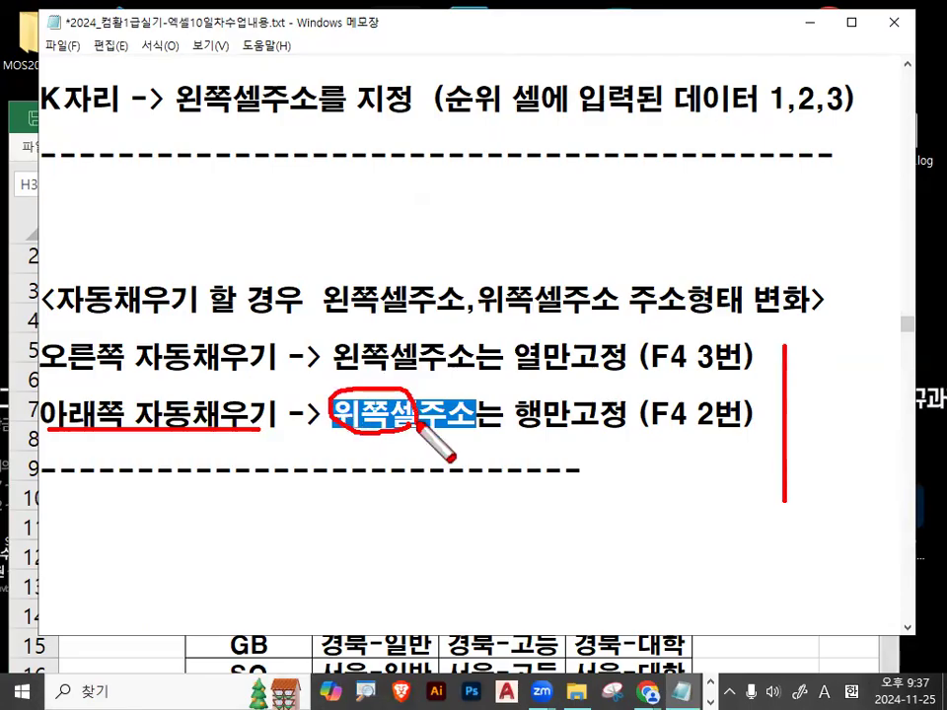
left_click_drag(541, 367, 558, 438)
key("Escape")
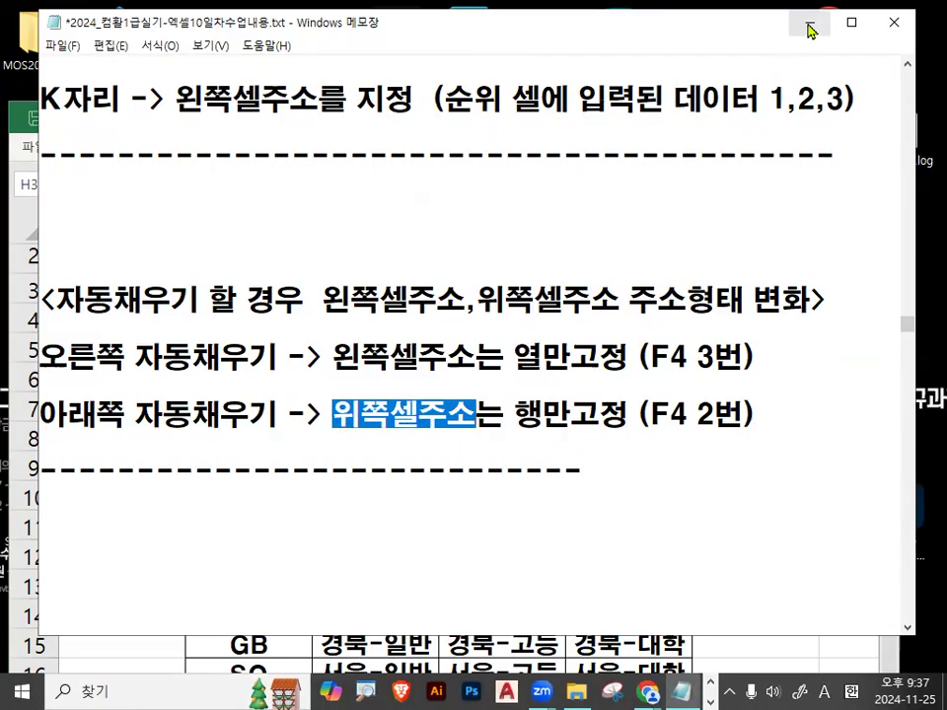
Back in Excel, select I2 and draw arrows across the rank table and around the M header.
left_click(808, 30)
scroll(370, 342, "up", 1)
left_click(376, 164)
mouse_move(300, 333)
left_mouse_down()
mouse_move(559, 339)
mouse_move(548, 355)
left_mouse_up()
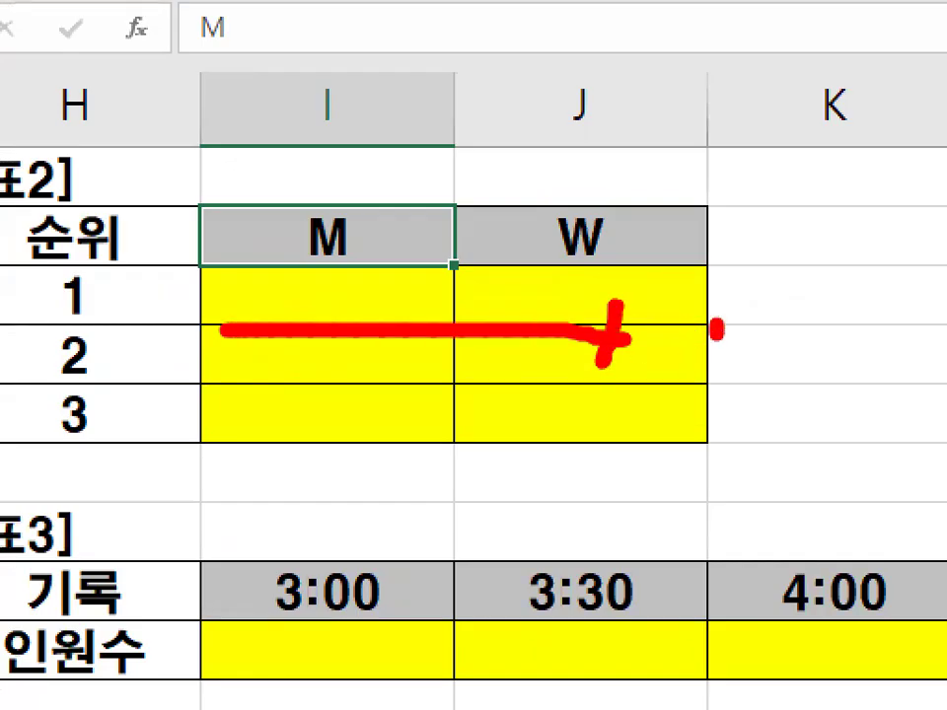
left_click_drag(717, 328, 718, 504)
left_click_drag(673, 441, 843, 313)
mouse_move(360, 182)
left_mouse_down()
mouse_move(389, 258)
mouse_move(366, 247)
mouse_move(357, 286)
mouse_move(348, 477)
mouse_move(396, 370)
left_mouse_up()
key("Escape")
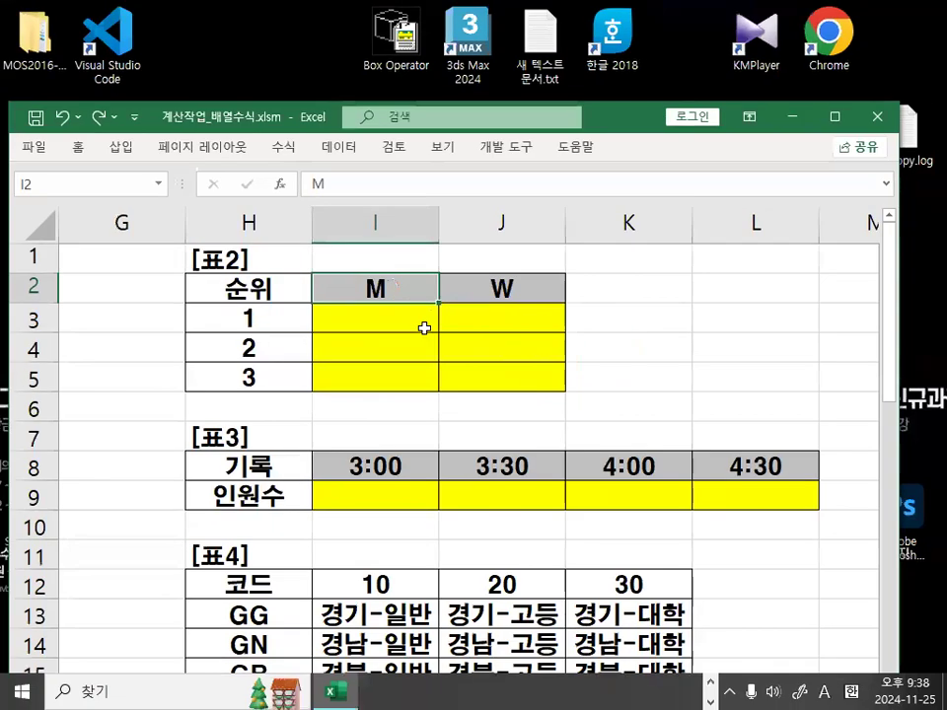
Toggle the formula view with Ctrl+` and sketch reference markings over the rank table.
key("ctrl+grave")
key("ctrl+grave")
key("ctrl+2")
mouse_move(362, 303)
left_mouse_down()
mouse_move(493, 302)
mouse_move(482, 311)
left_mouse_up()
mouse_move(404, 294)
left_mouse_down()
mouse_move(379, 265)
mouse_move(401, 294)
mouse_move(391, 372)
left_mouse_up()
mouse_move(381, 357)
left_mouse_down()
mouse_move(390, 374)
mouse_move(396, 357)
left_mouse_up()
mouse_move(376, 314)
left_mouse_down()
mouse_move(337, 362)
mouse_move(378, 382)
left_mouse_up()
key("Escape")
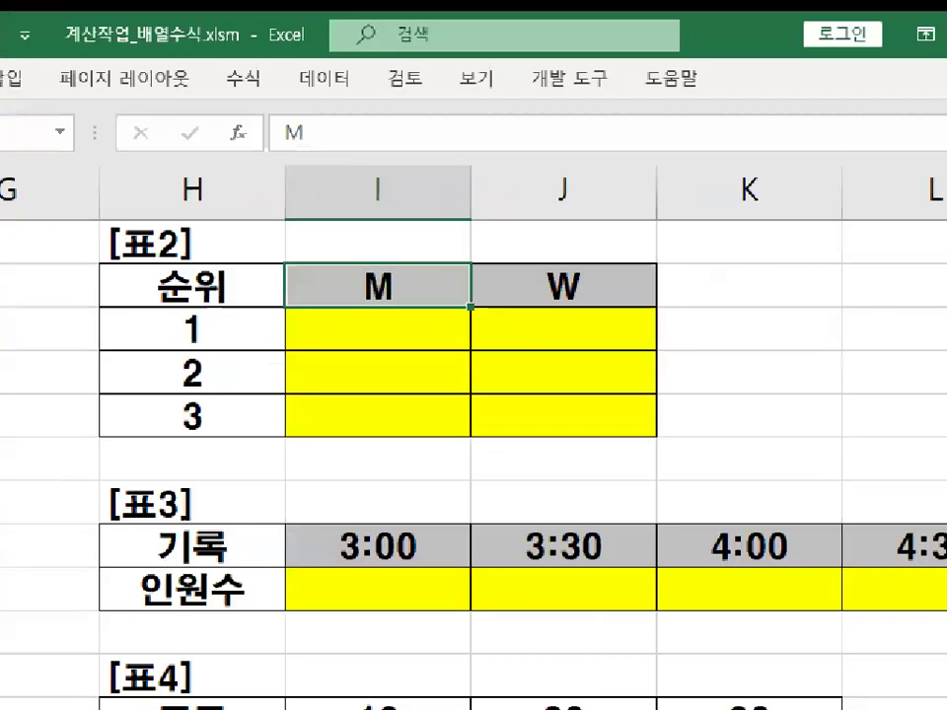
mouse_move(357, 383)
left_mouse_down()
mouse_move(394, 396)
mouse_move(360, 378)
mouse_move(396, 382)
left_mouse_up()
left_click_drag(433, 264, 428, 296)
left_click_drag(352, 258, 409, 284)
mouse_move(428, 373)
left_mouse_down()
mouse_move(371, 369)
mouse_move(423, 367)
mouse_move(278, 239)
mouse_move(3, 401)
mouse_move(64, 414)
left_mouse_up()
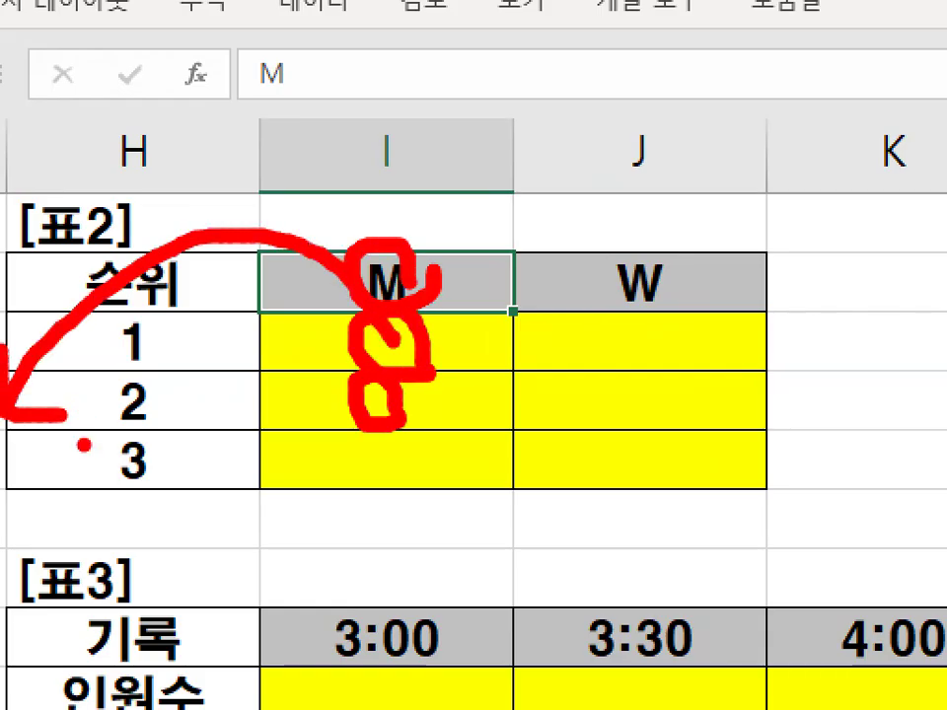
key("Escape")
Draw further pen annotations over 표2 illustrating how references shift when filled.
key("ctrl+1")
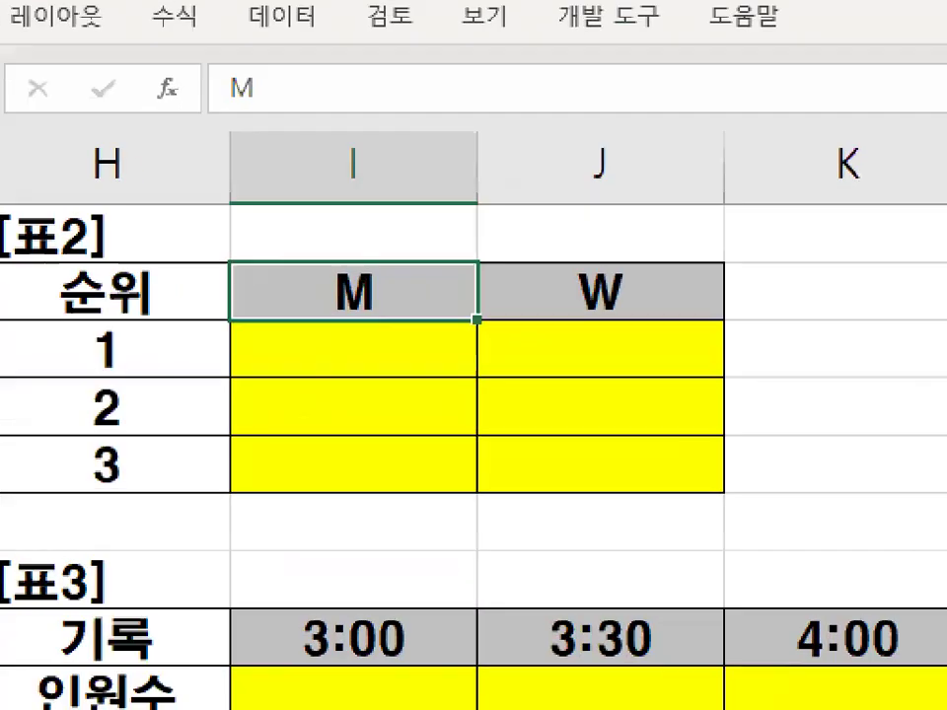
left_click_drag(379, 298, 376, 354)
left_click_drag(368, 336, 418, 304)
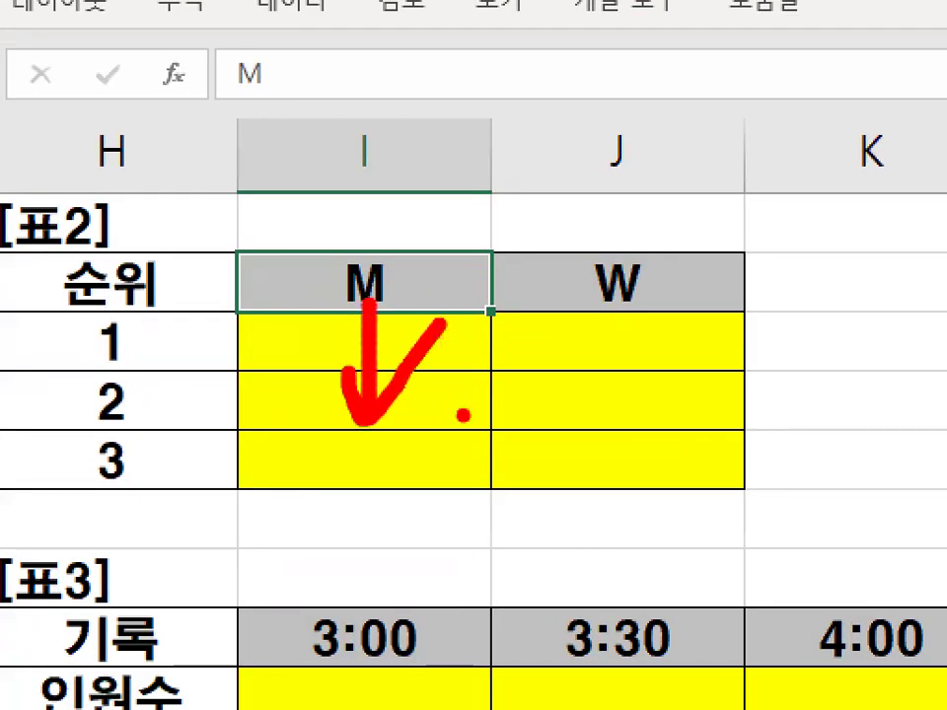
left_click_drag(567, 367, 463, 486)
left_click_drag(496, 365, 582, 500)
left_click_drag(421, 263, 592, 258)
left_click_drag(532, 235, 537, 312)
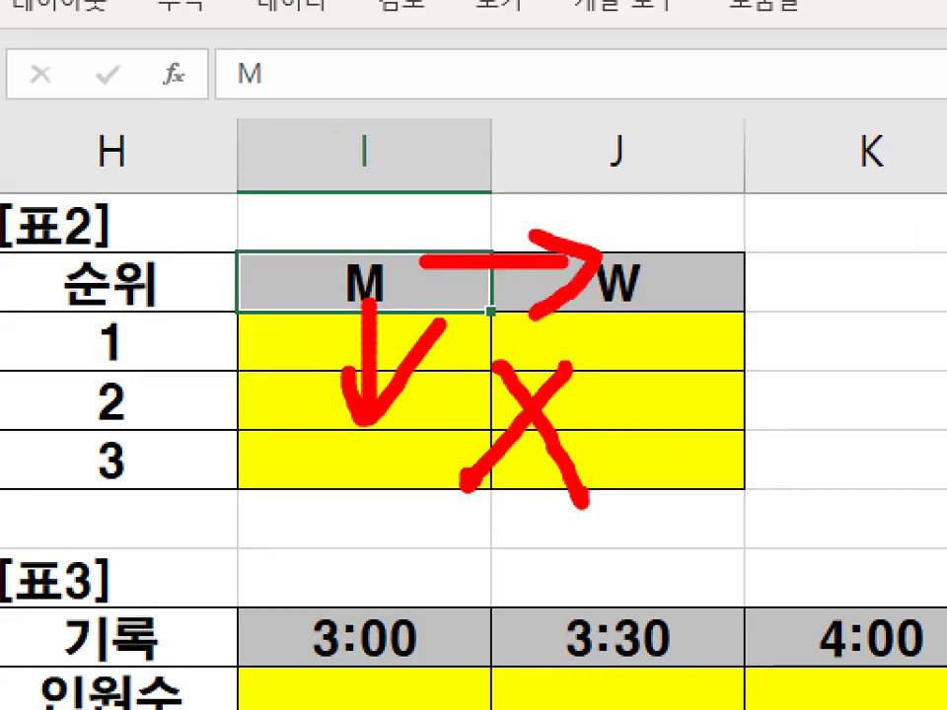
key("Escape")
key("ctrl+1")
mouse_move(429, 275)
left_mouse_down()
mouse_move(440, 286)
mouse_move(424, 315)
left_mouse_up()
mouse_move(185, 336)
left_mouse_down()
mouse_move(186, 350)
mouse_move(160, 329)
left_mouse_up()
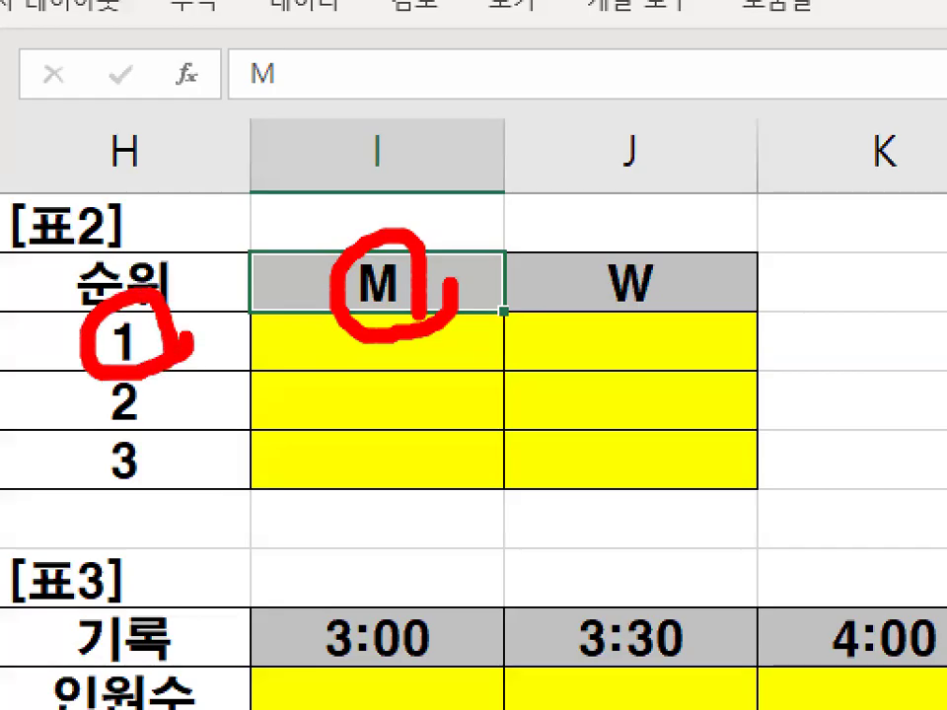
key("Escape")
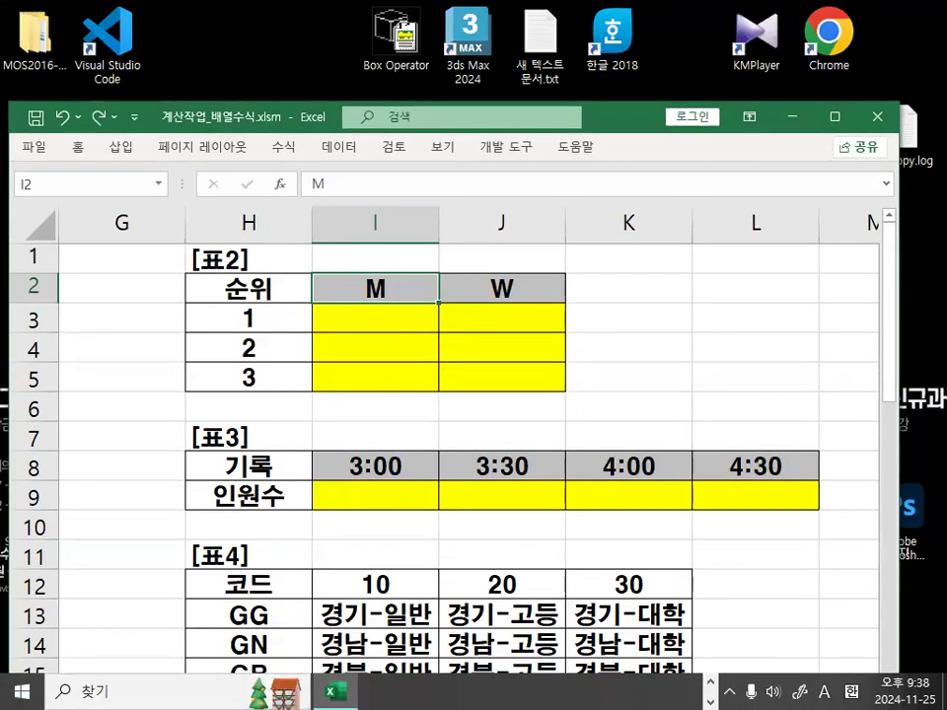
Return to the Notepad notes and highlight the row-fixing F4 2번 note.
key("alt+Tab")
left_click_drag(638, 420, 797, 403)
key("ctrl+2")
mouse_move(735, 429)
left_mouse_down()
mouse_move(604, 296)
mouse_move(603, 414)
left_mouse_up()
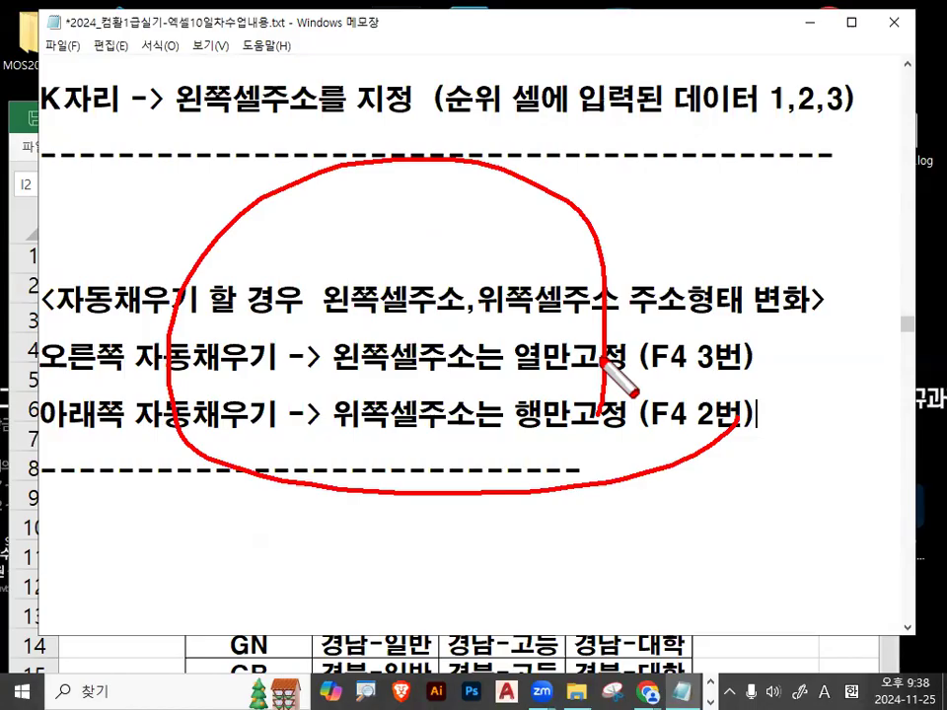
key("Escape")
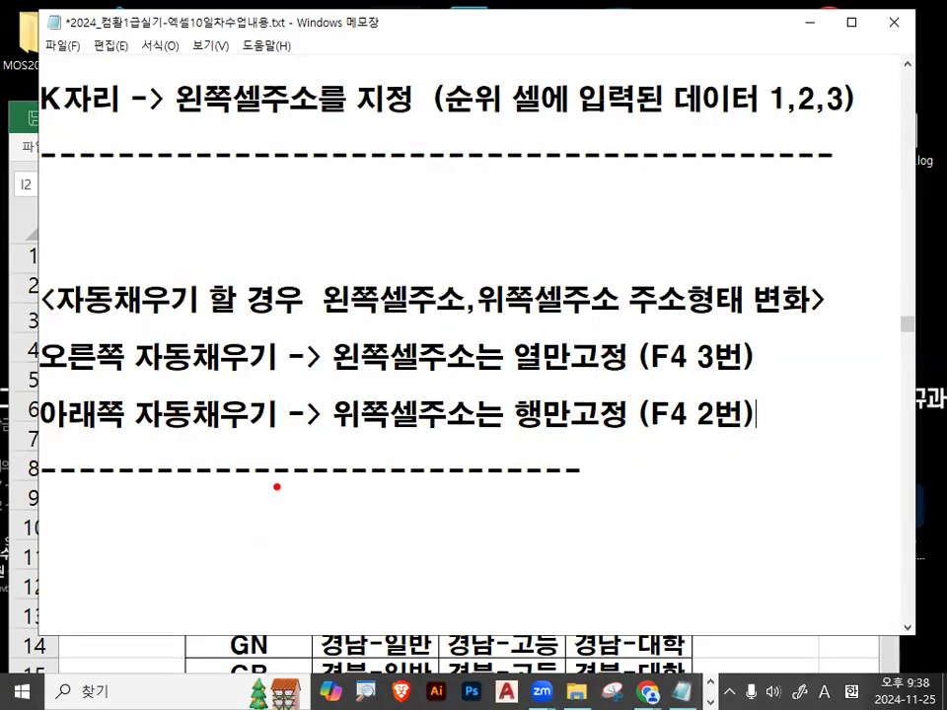
left_click(186, 519)
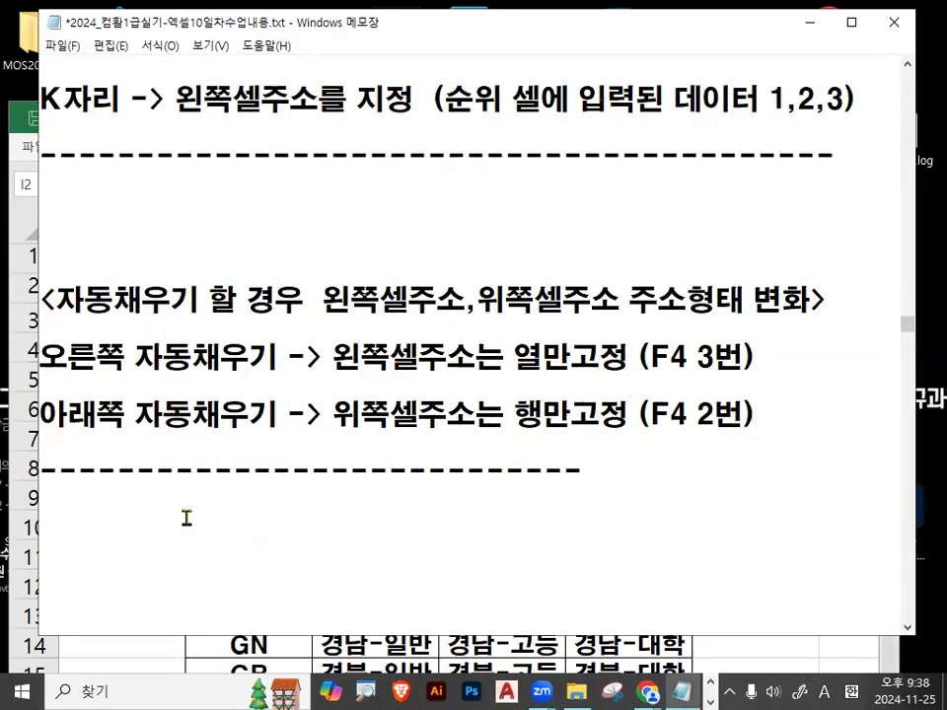
key("Return")
key("Return")
key("ctrl+2")
left_click_drag(444, 361, 336, 441)
mouse_move(446, 358)
left_mouse_down()
mouse_move(545, 445)
mouse_move(433, 543)
left_mouse_up()
left_click_drag(335, 450, 441, 552)
left_click_drag(428, 509, 430, 545)
left_click_drag(464, 502, 461, 532)
mouse_move(530, 424)
left_mouse_down()
mouse_move(527, 477)
mouse_move(500, 469)
left_mouse_up()
left_click_drag(411, 385, 466, 385)
mouse_move(391, 422)
left_mouse_down()
mouse_move(419, 436)
mouse_move(454, 434)
left_mouse_up()
mouse_move(254, 451)
left_mouse_down()
mouse_move(313, 481)
mouse_move(280, 508)
mouse_move(269, 539)
mouse_move(306, 391)
mouse_move(218, 494)
mouse_move(205, 471)
mouse_move(316, 471)
left_mouse_up()
mouse_move(490, 449)
left_mouse_down()
mouse_move(478, 320)
mouse_move(531, 367)
mouse_move(519, 414)
left_mouse_up()
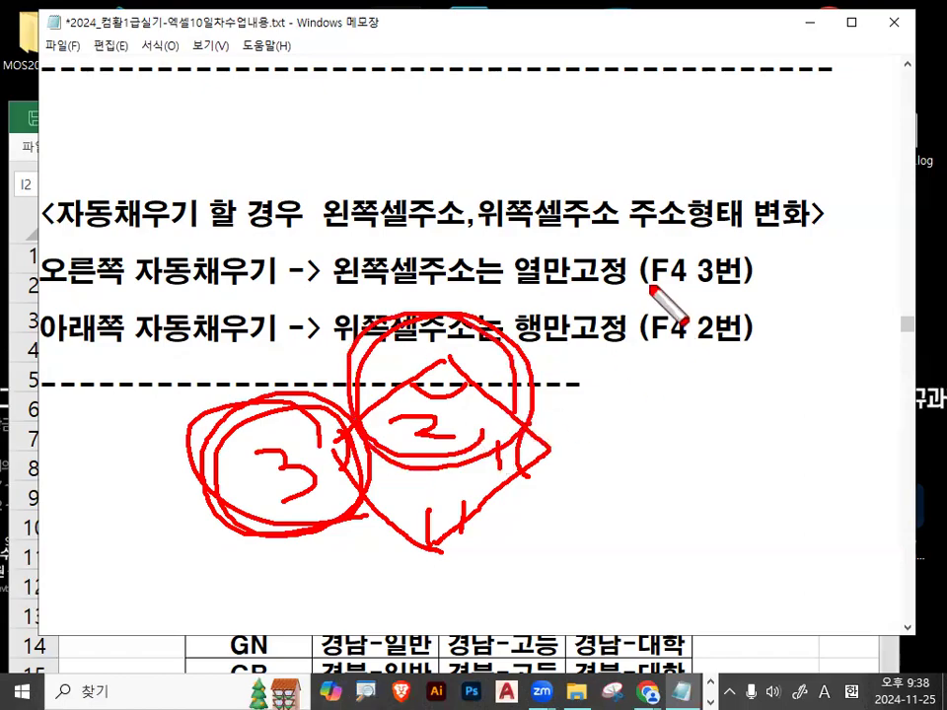
left_click_drag(648, 286, 739, 280)
left_click_drag(322, 280, 398, 279)
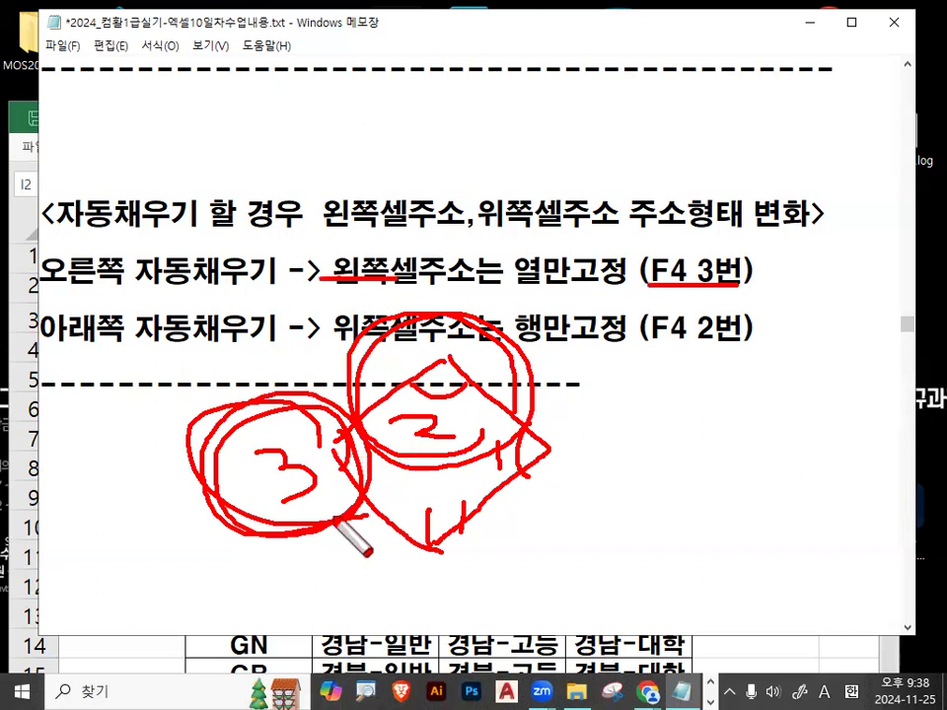
left_click_drag(334, 518, 342, 466)
mouse_move(731, 295)
left_mouse_down()
mouse_move(741, 321)
mouse_move(729, 296)
left_mouse_up()
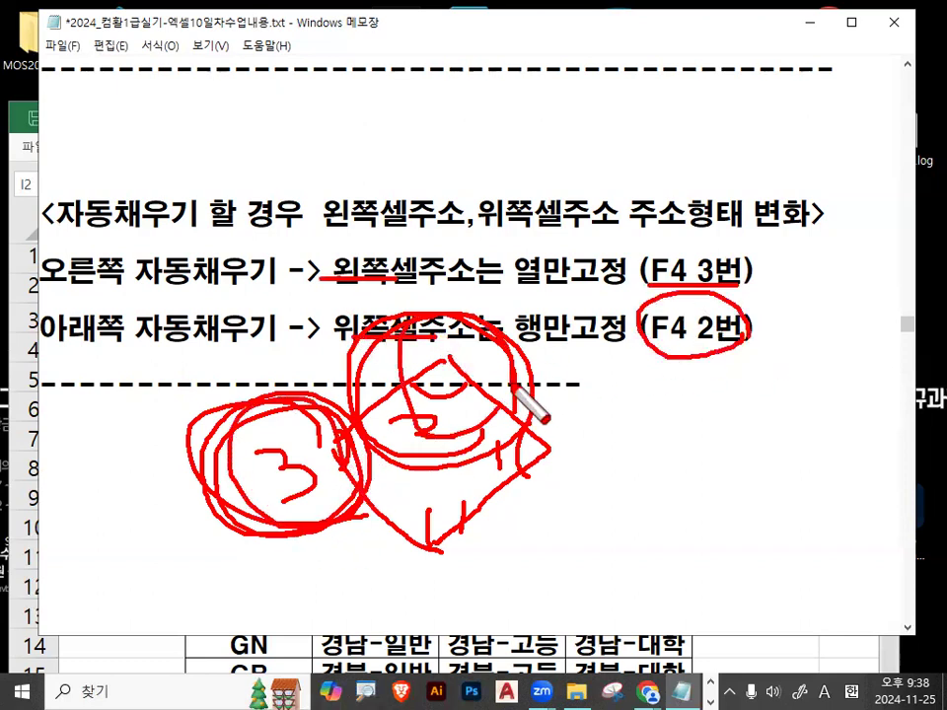
key("Escape")
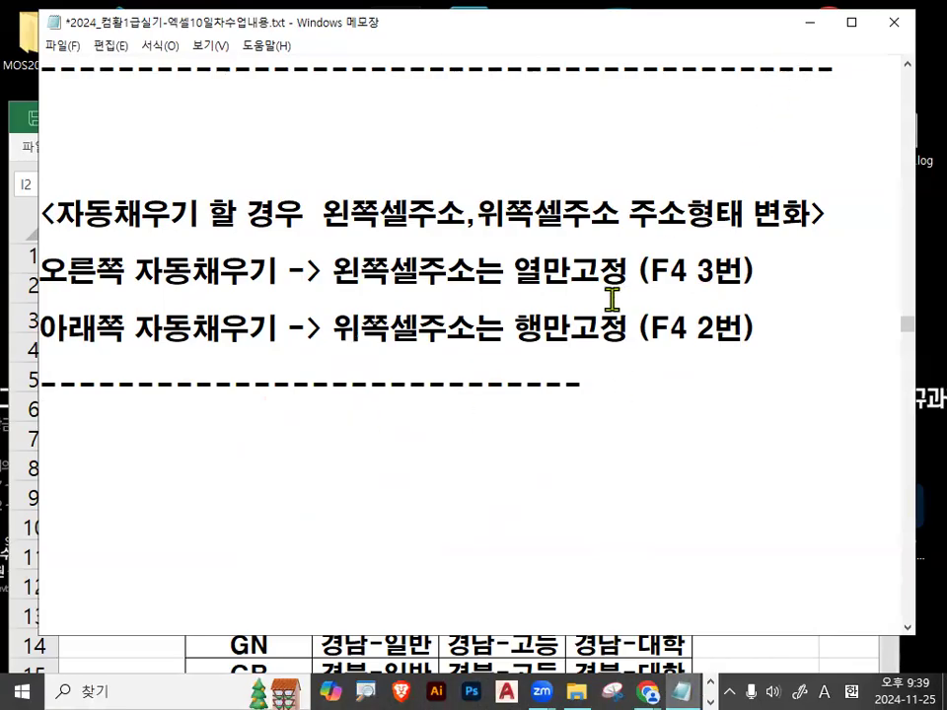
Bring Excel forward and in I3 cycle the H3 reference through $H$3, H$3 and $H$3.
left_click(801, 662)
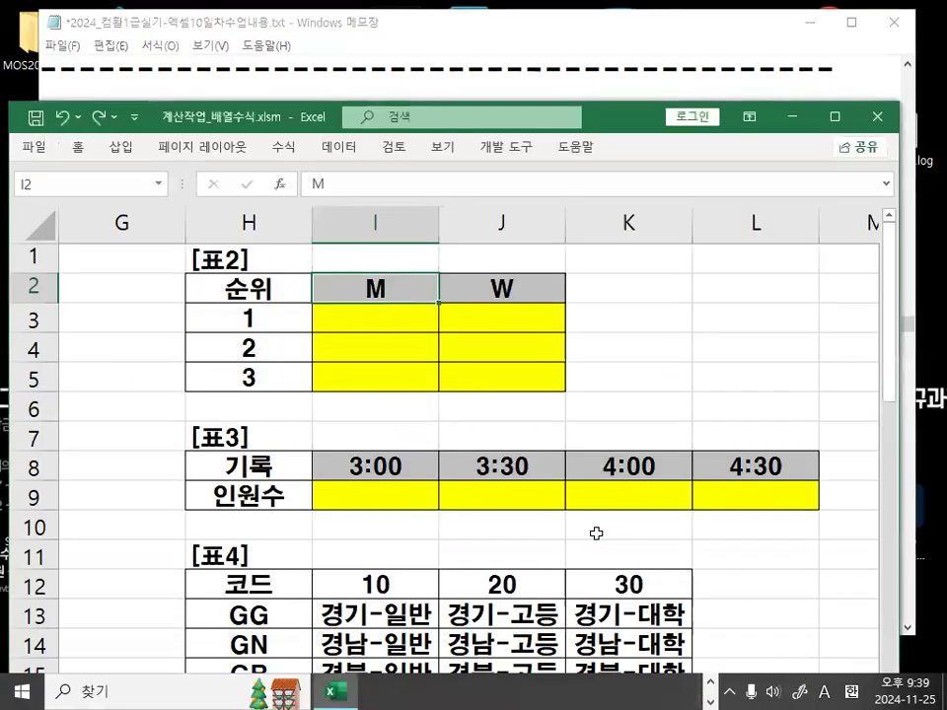
left_click(783, 326)
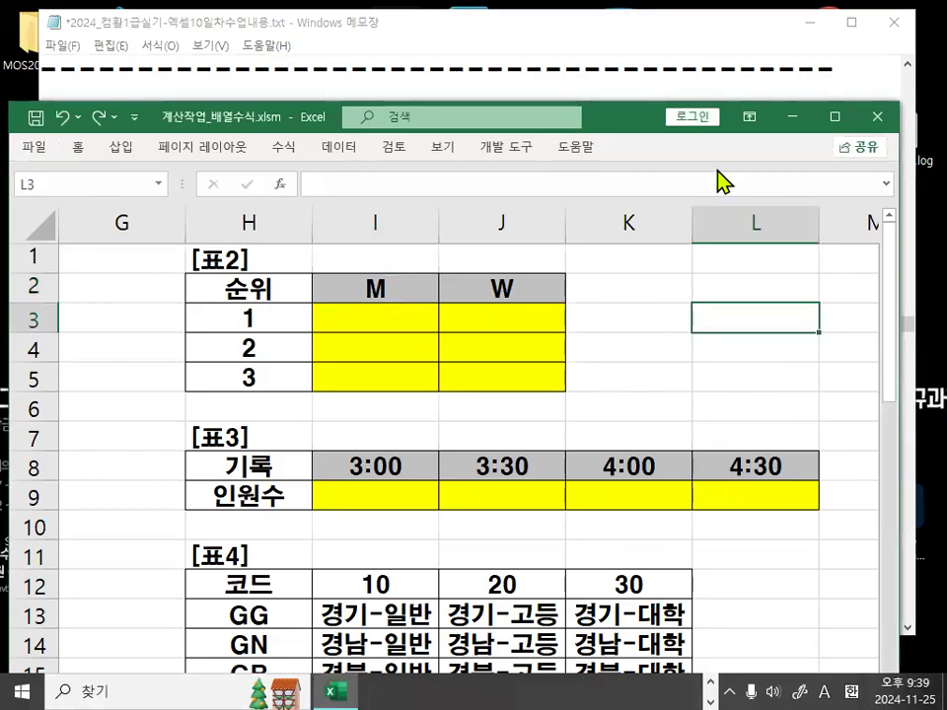
left_click_drag(645, 127, 600, 39)
left_click(371, 223)
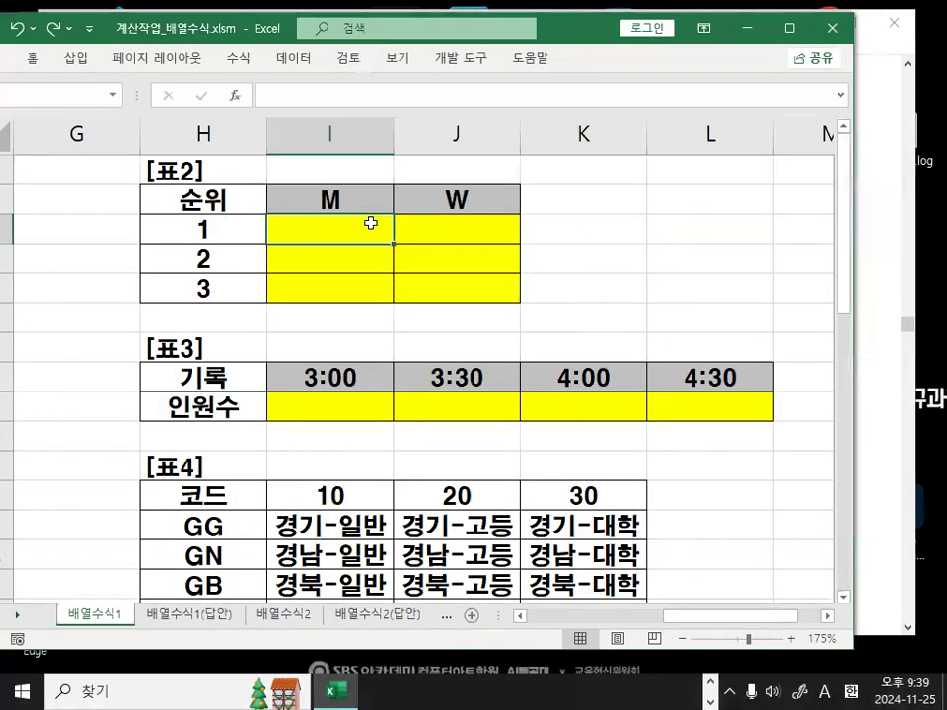
type("=")
left_click(164, 234)
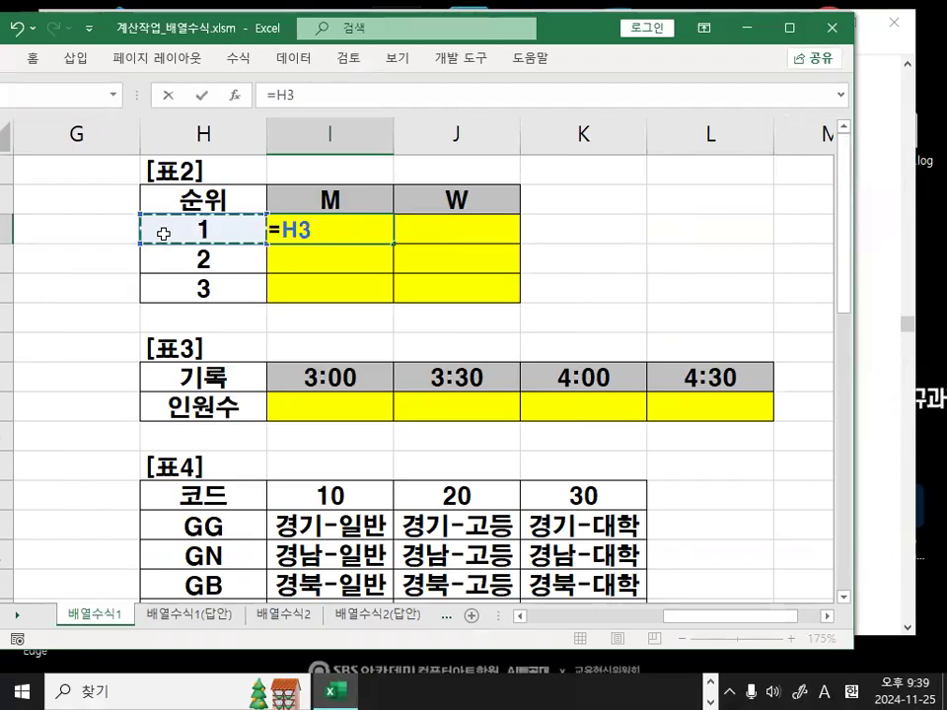
key("F4")
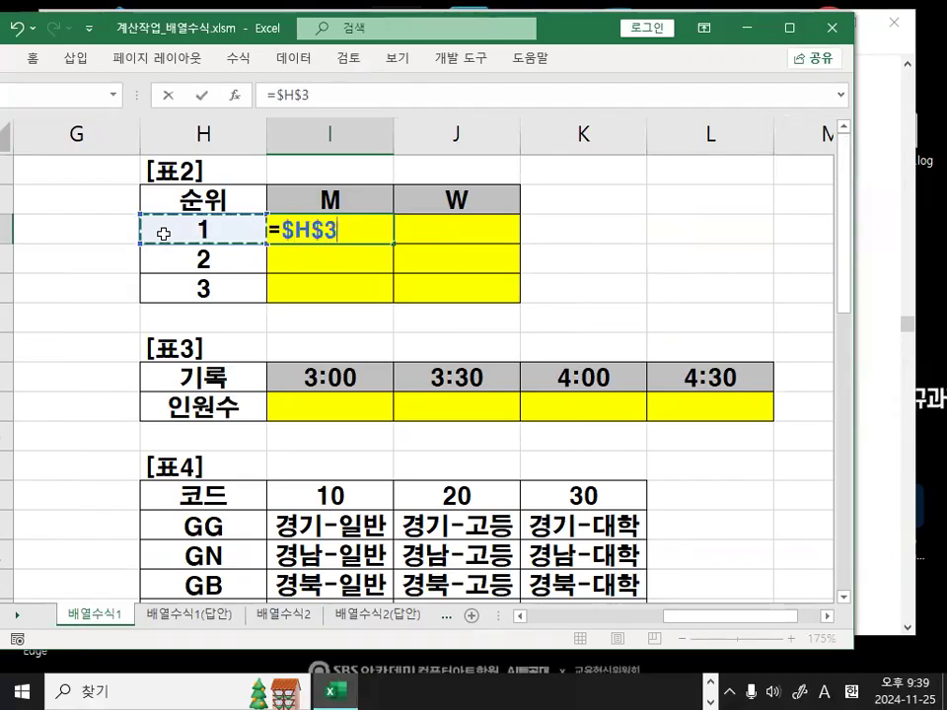
key("F4")
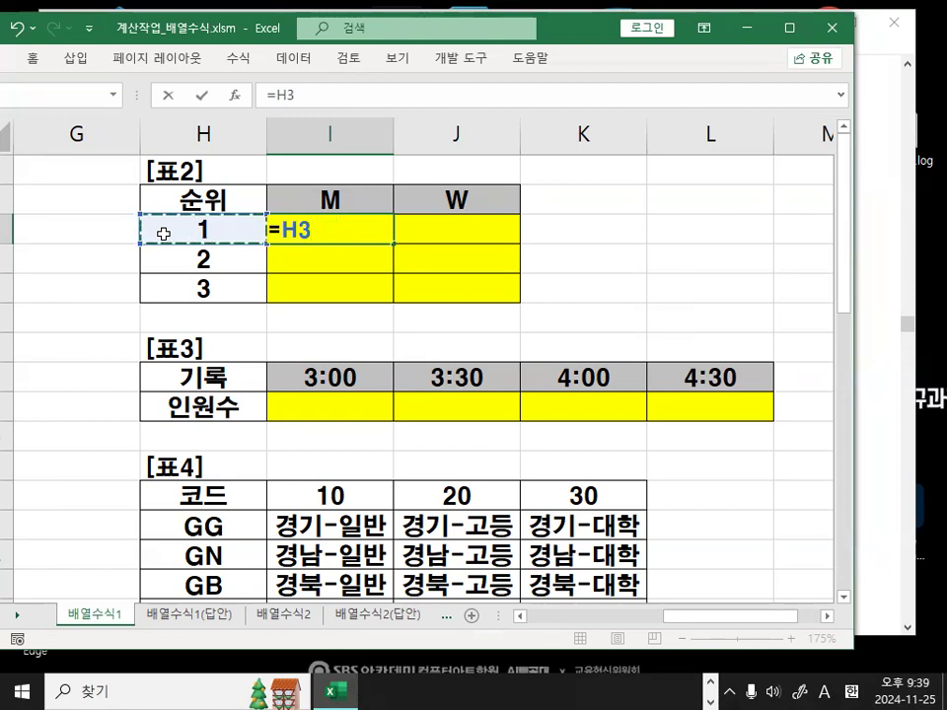
key("F4")
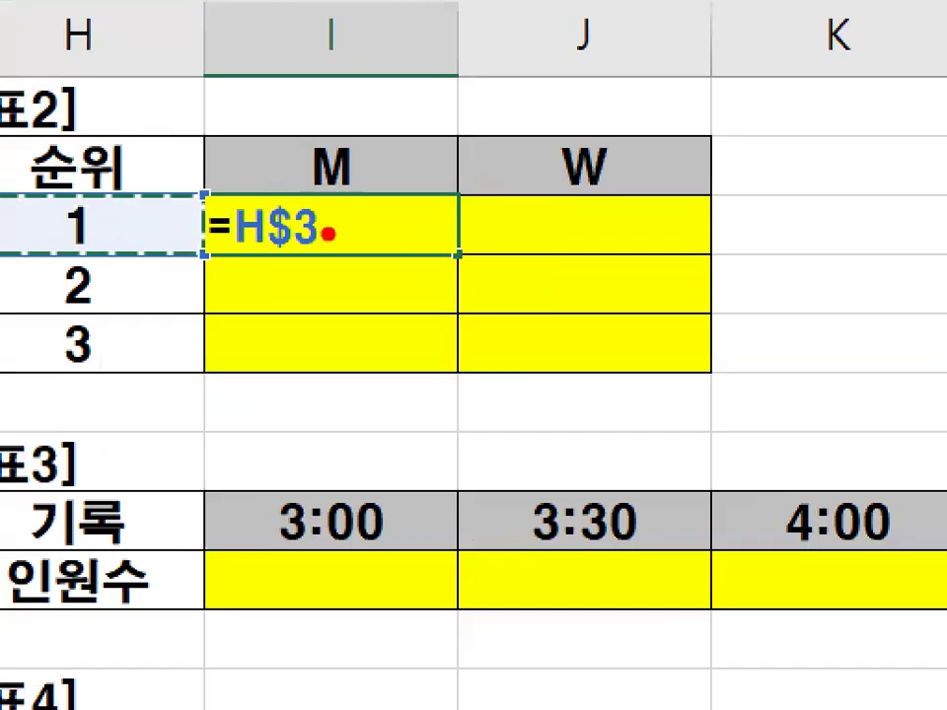
Show the column-locked $H3 form, then cancel the unfinished I3 formula.
mouse_move(328, 234)
left_mouse_down()
mouse_move(261, 258)
mouse_move(328, 242)
mouse_move(275, 231)
mouse_move(306, 246)
left_mouse_up()
key("Escape")
key("F4")
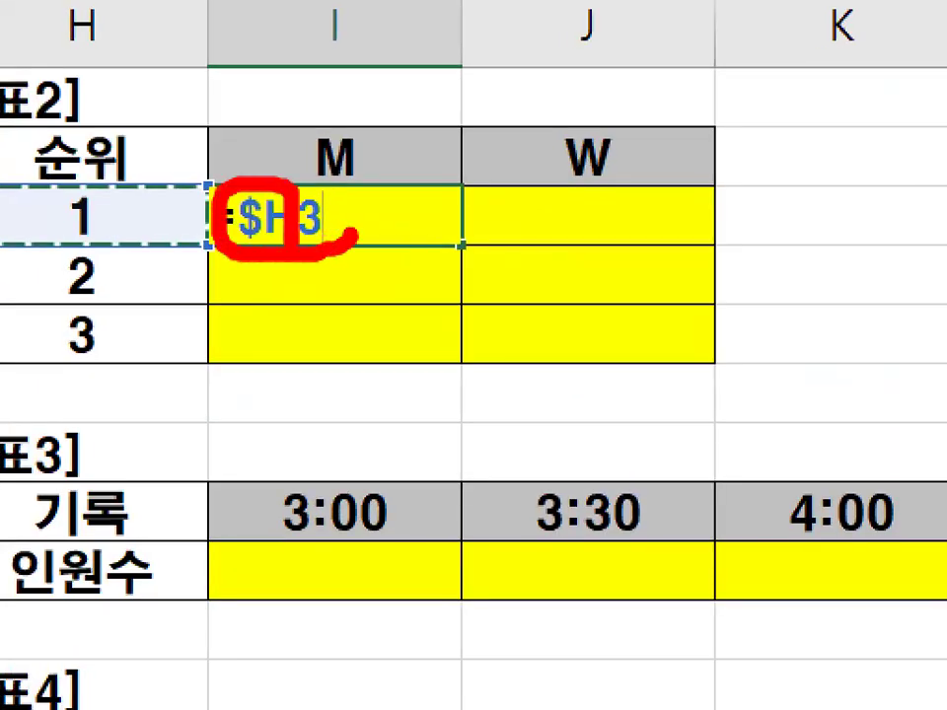
key("Escape")
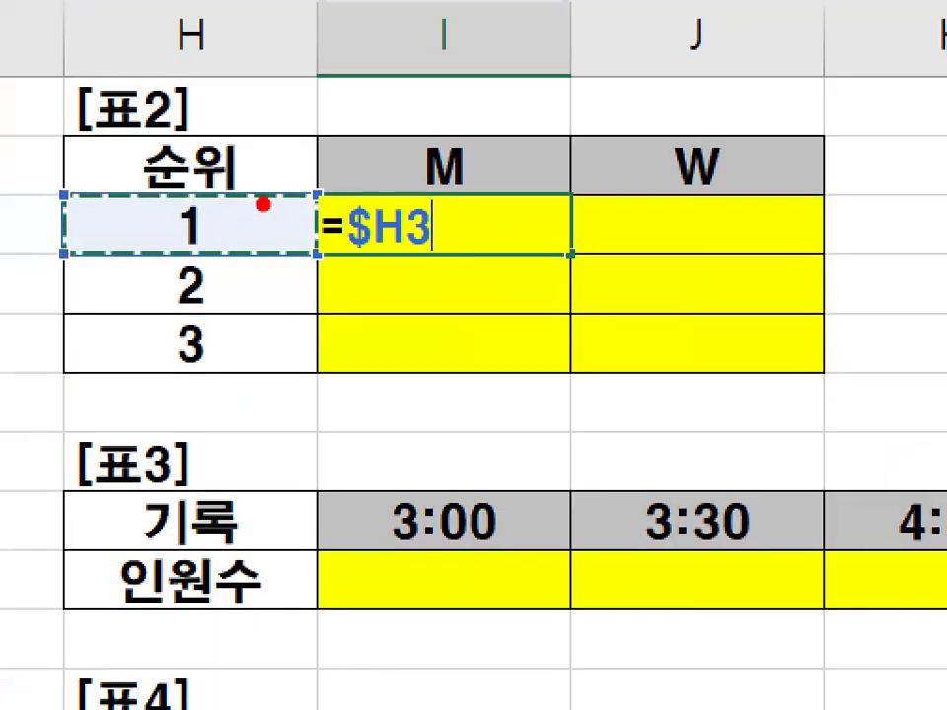
left_click_drag(262, 205, 214, 247)
mouse_move(409, 249)
left_mouse_down()
mouse_move(328, 237)
mouse_move(414, 192)
left_mouse_up()
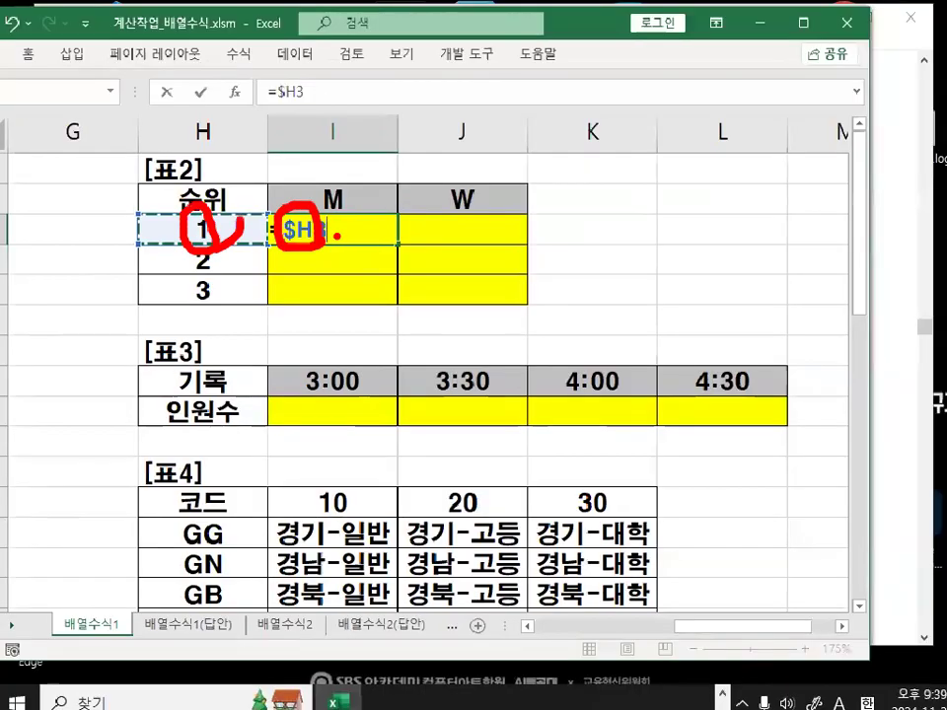
key("Escape")
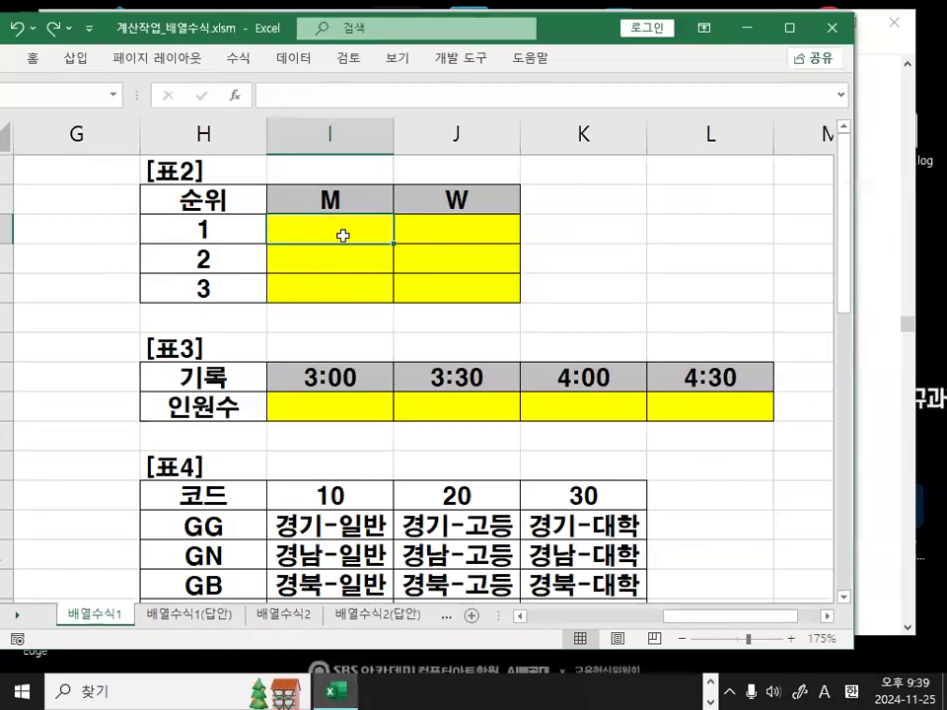
Start an =$I$2 reference to the M header in I3, then cancel it.
type("=")
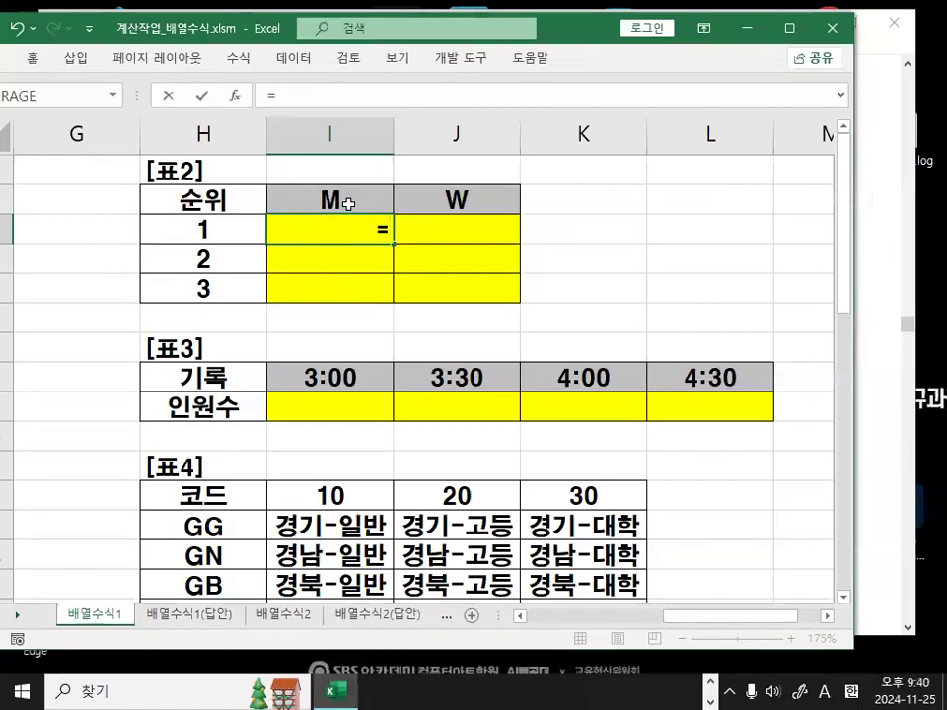
left_click(347, 203)
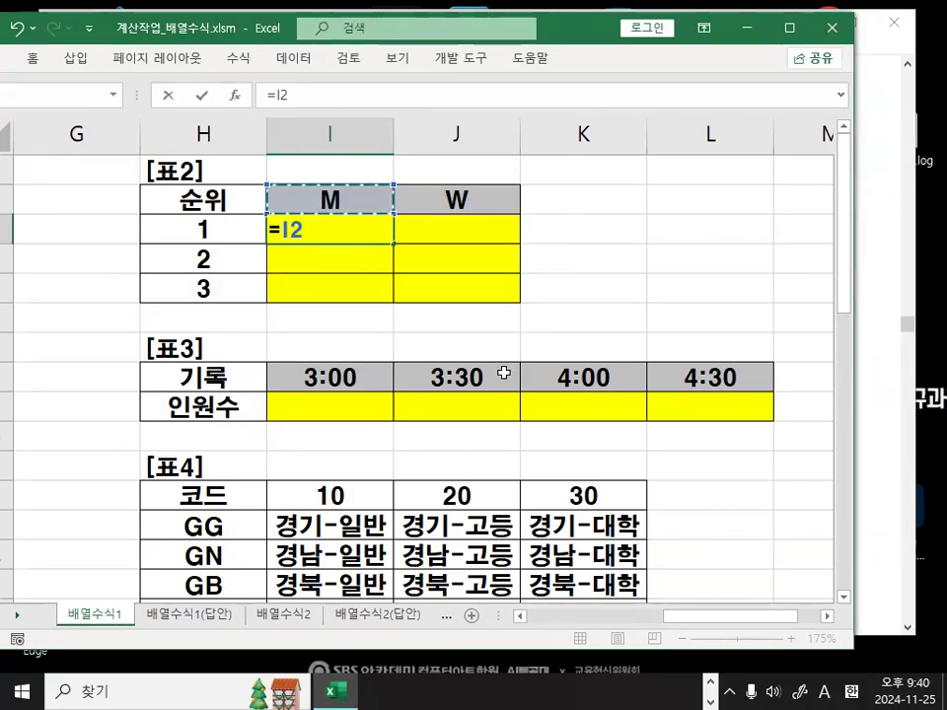
key("F4")
key("F4")
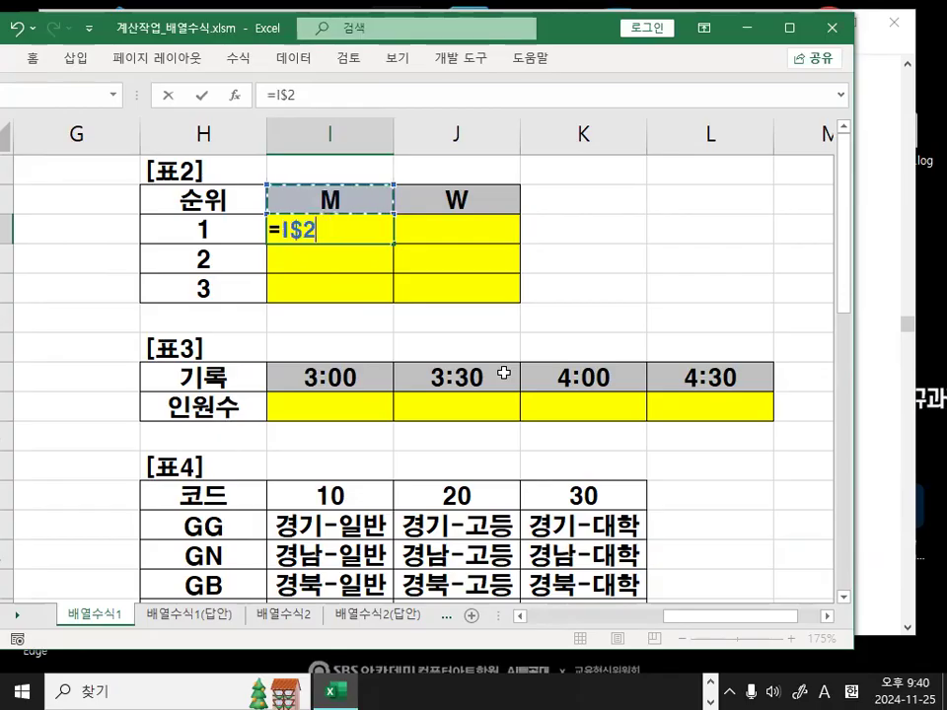
key("ctrl+1")
left_click(328, 224)
mouse_move(338, 240)
left_mouse_down()
mouse_move(333, 256)
mouse_move(279, 187)
mouse_move(345, 240)
left_mouse_up()
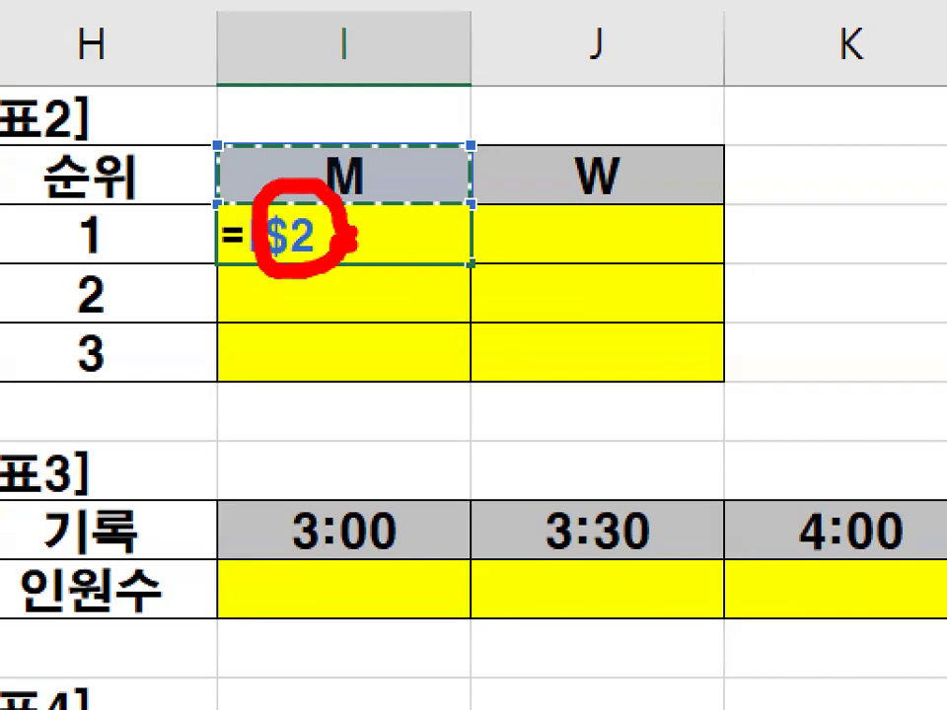
key("Escape")
key("Escape")
Sketch the rightward and downward fill directions on table 2, clear them, and return to the notes.
mouse_move(334, 242)
left_mouse_down()
mouse_move(518, 242)
mouse_move(495, 264)
left_mouse_up()
mouse_move(541, 233)
left_mouse_down()
mouse_move(541, 293)
mouse_move(308, 264)
mouse_move(498, 273)
left_mouse_up()
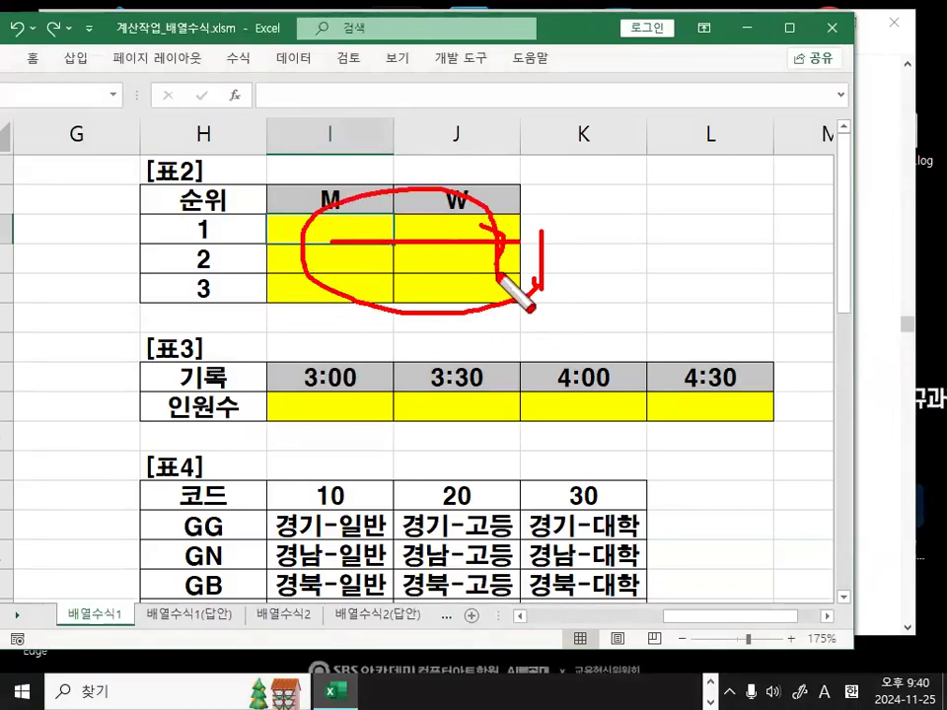
key("Escape")
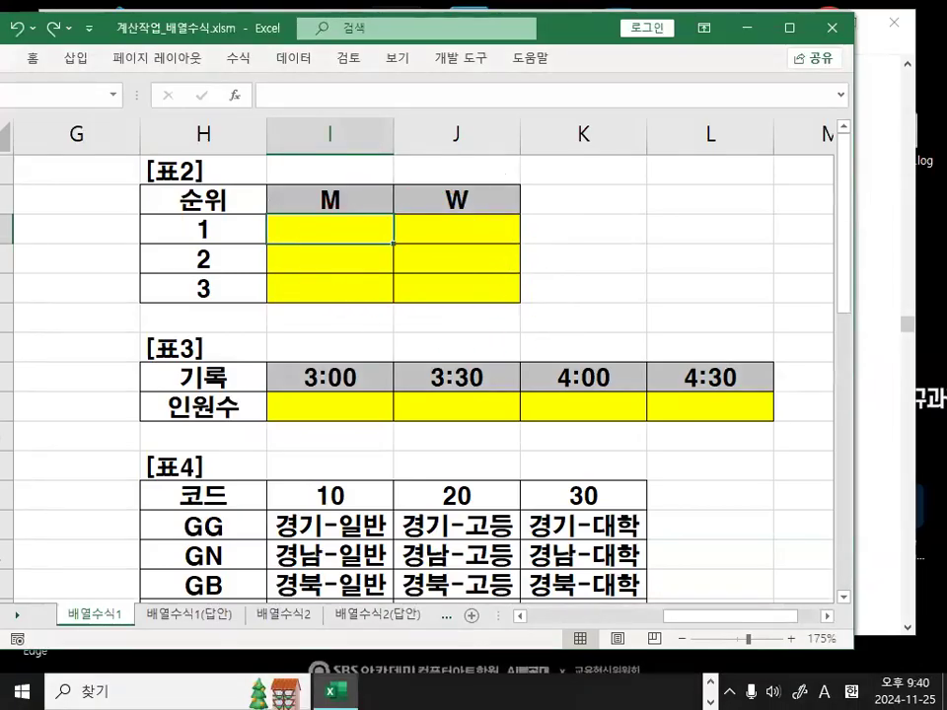
key("alt+Tab")
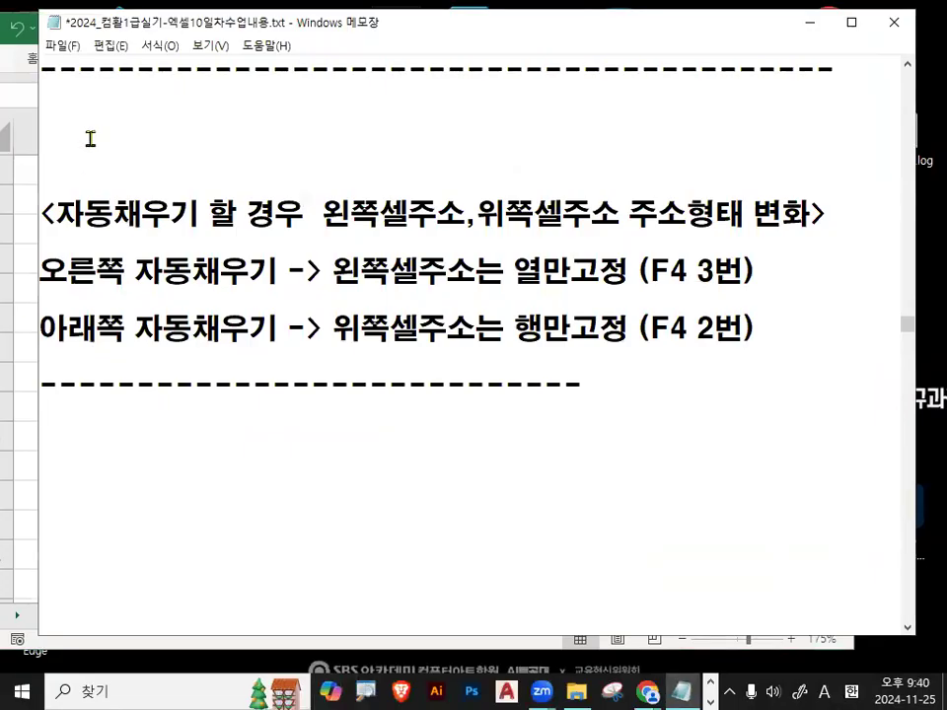
Add a blank line above the divider and change 형태 to 형식 in the heading.
scroll(93, 138, "down", 1)
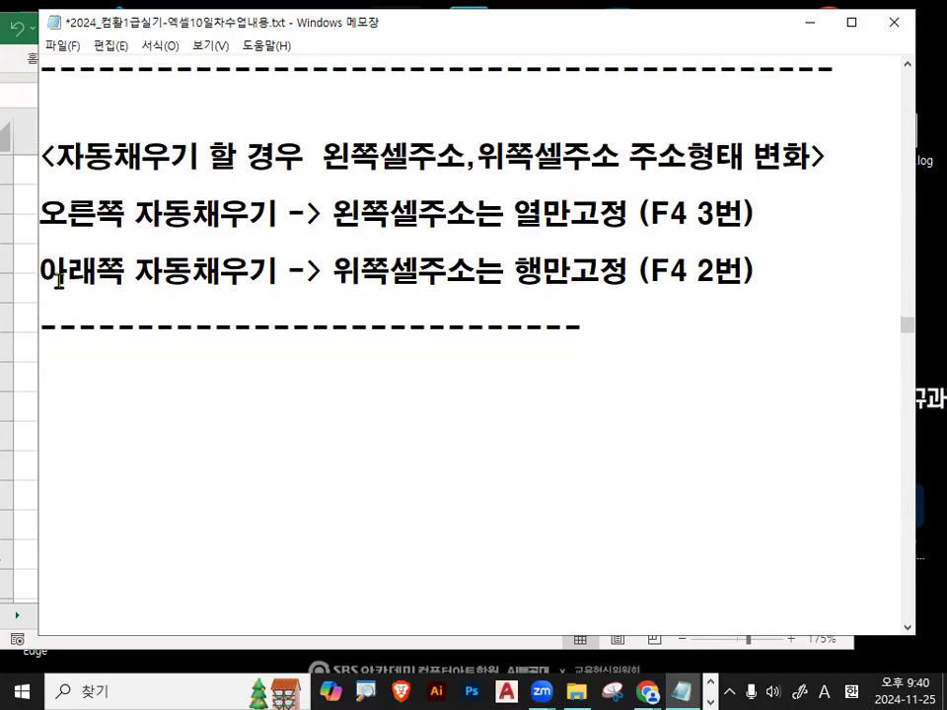
key("Return")
left_click_drag(636, 150, 771, 146)
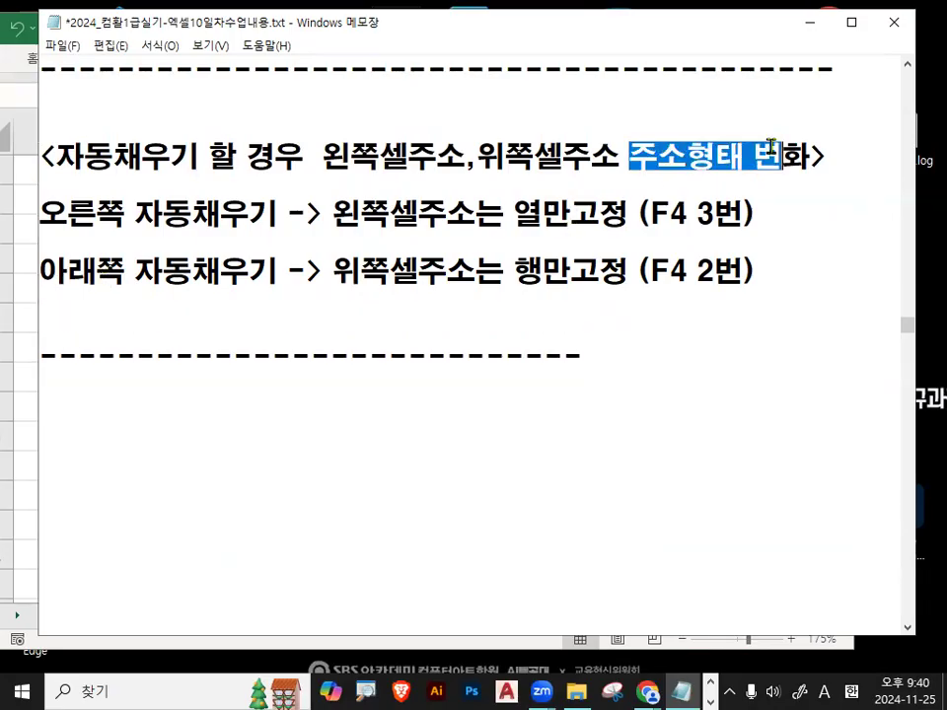
left_click_drag(687, 155, 741, 155)
type("gudx")
key("BackSpace")
key("BackSpace")
key("BackSpace")
key("BackSpace")
key("Hangul")
type("형식")
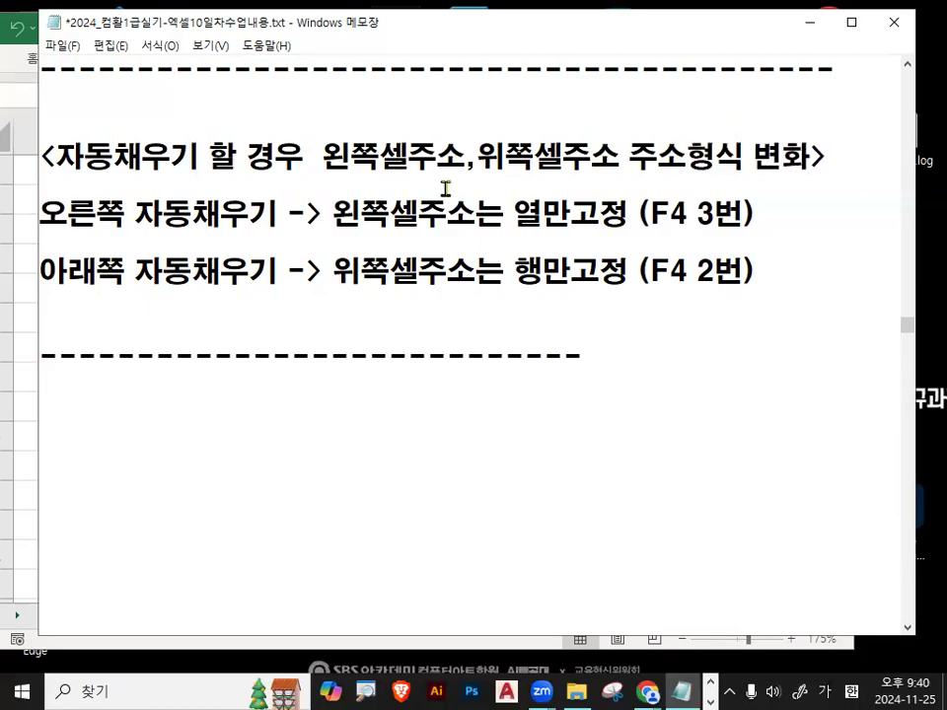
Highlight the column-lock rule for right fill and the row-lock rule for down fill.
left_click_drag(506, 212, 610, 212)
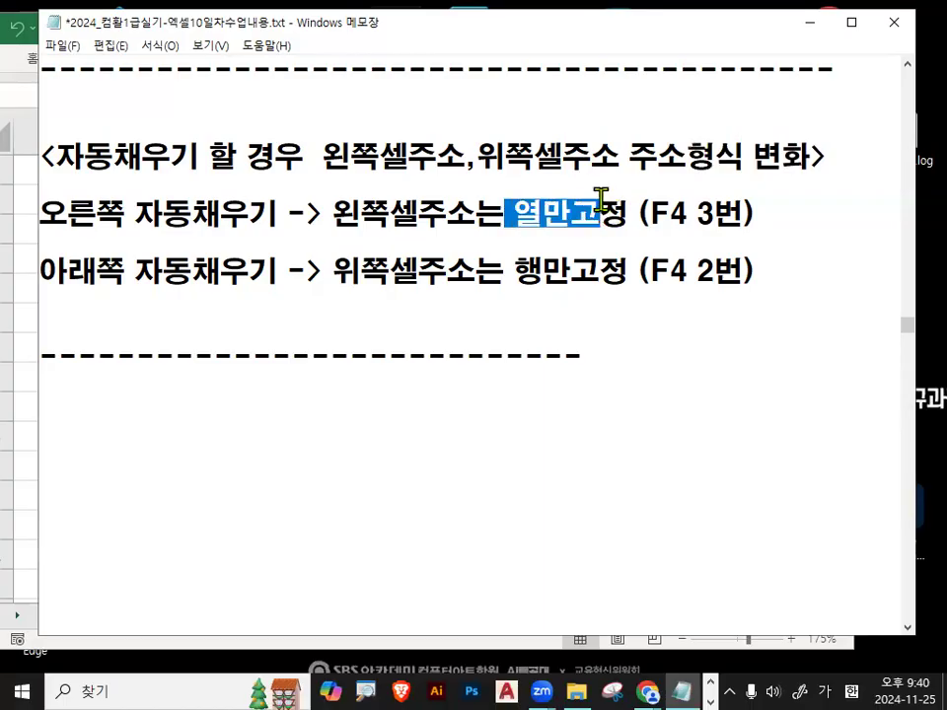
left_click_drag(514, 271, 628, 271)
left_click_drag(65, 155, 217, 162)
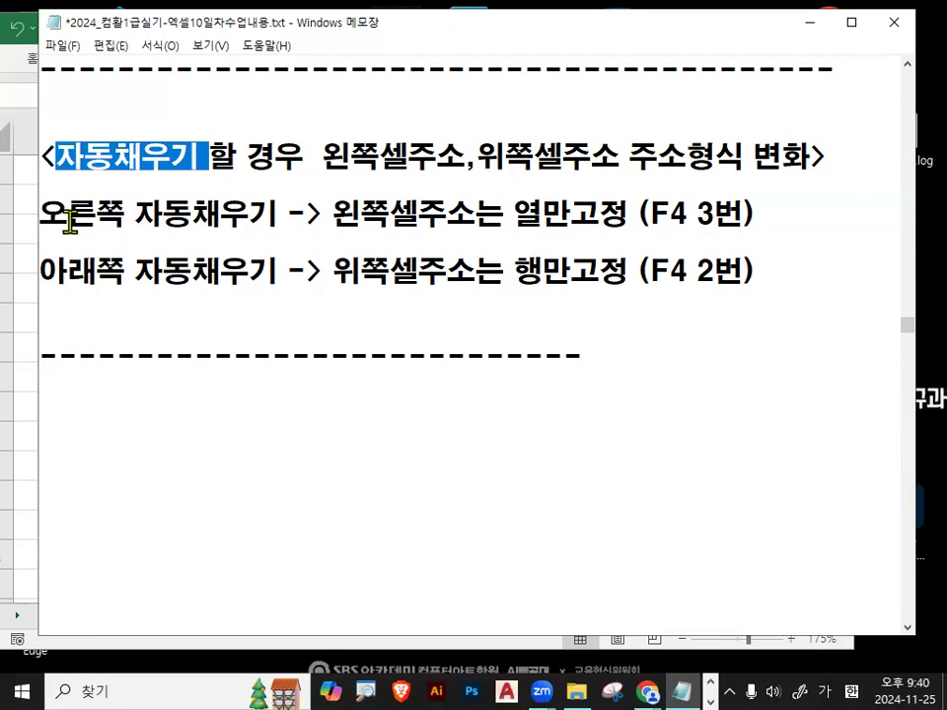
left_click_drag(40, 213, 219, 215)
left_click_drag(306, 219, 573, 232)
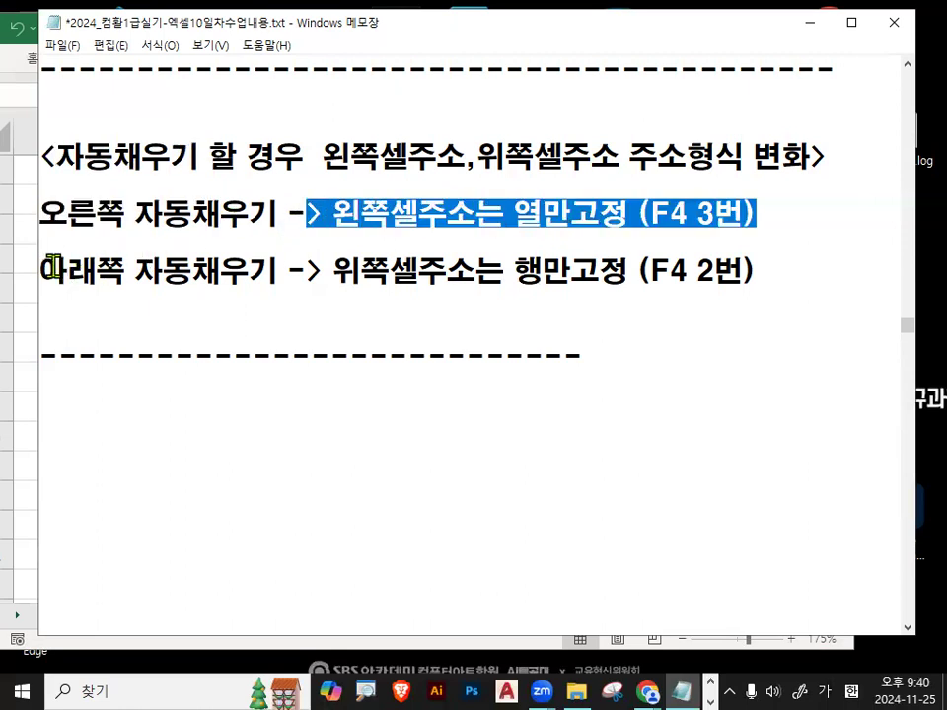
left_click_drag(334, 271, 453, 277)
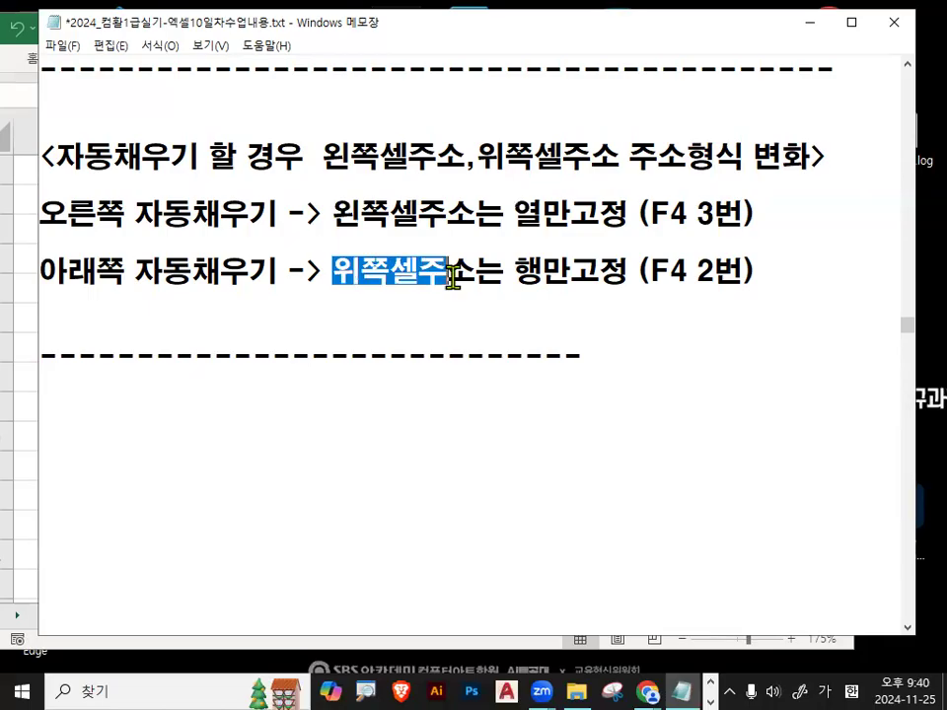
left_click(52, 267)
double_click(527, 275)
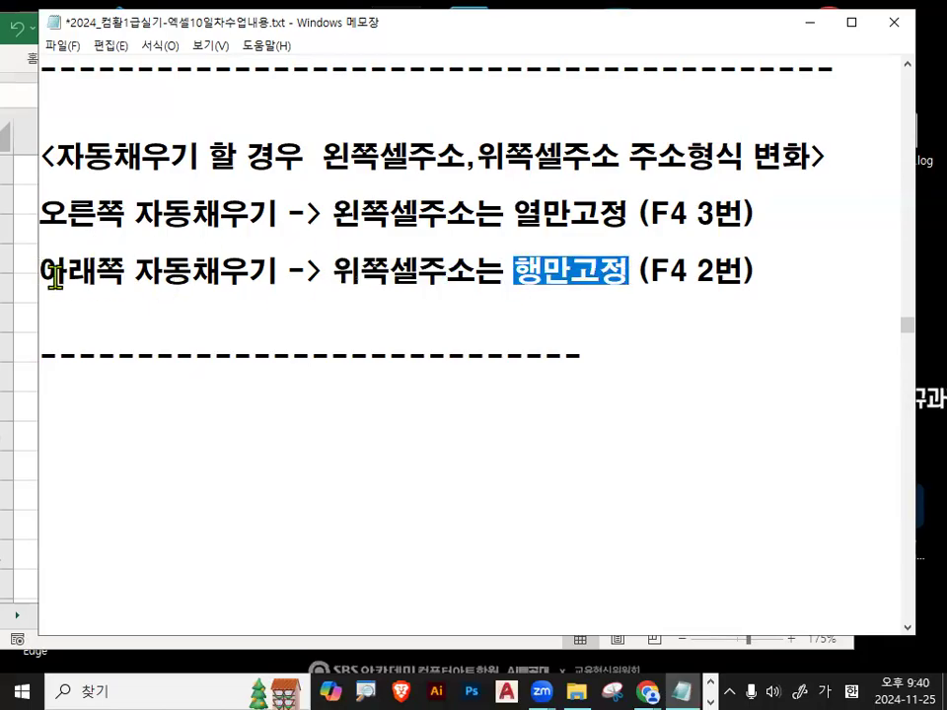
left_click_drag(54, 277, 254, 283)
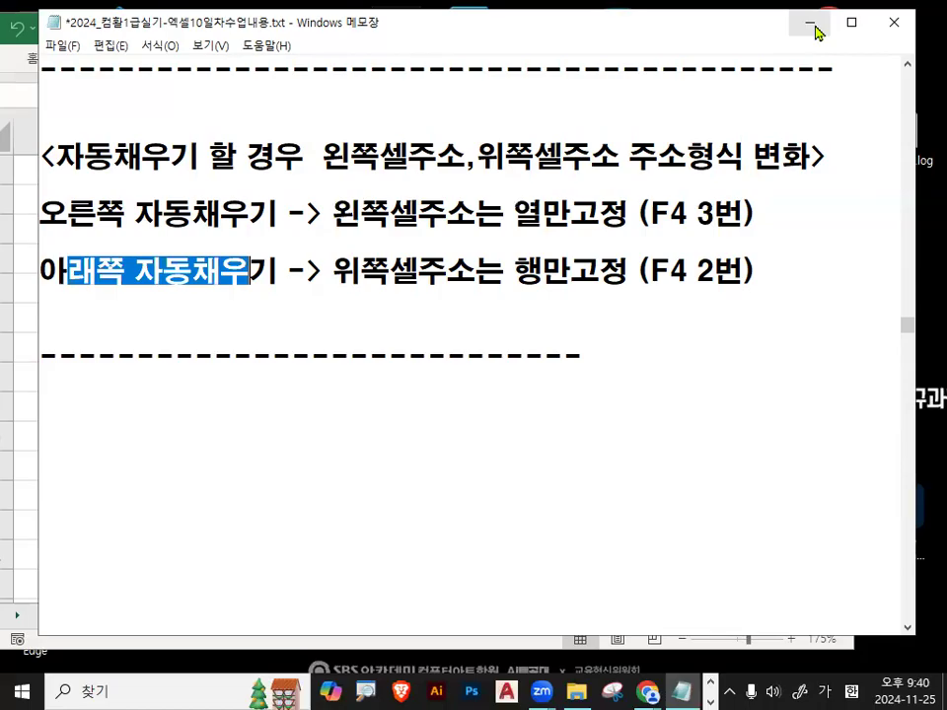
left_click(231, 403)
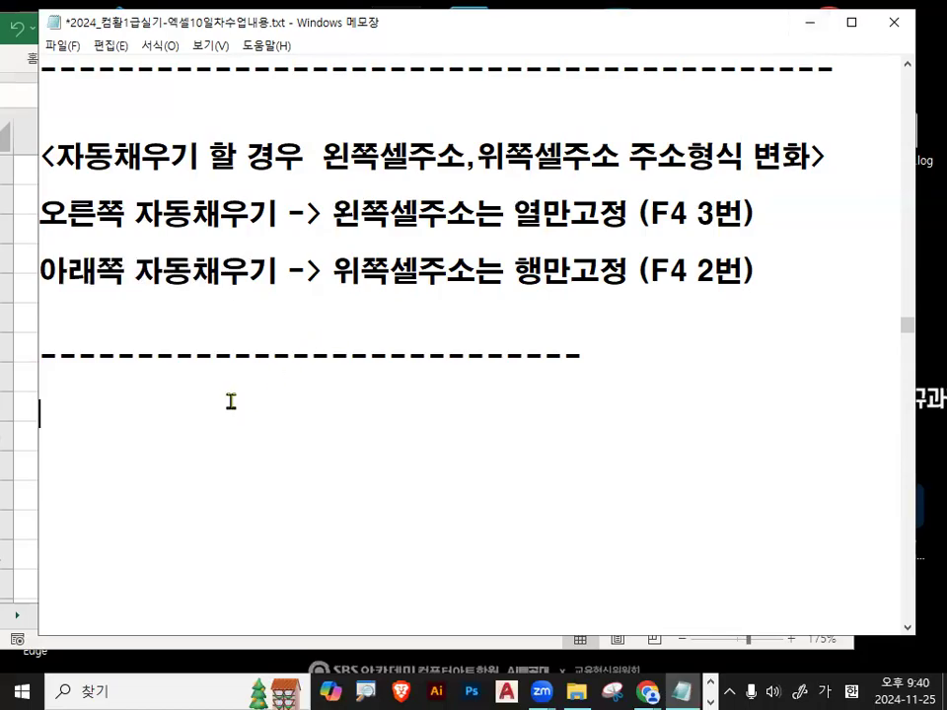
Paste the SMALL(IF(LEFT)) formula notes and mark up SMALL and 선수코드범위.
key("ctrl+v")
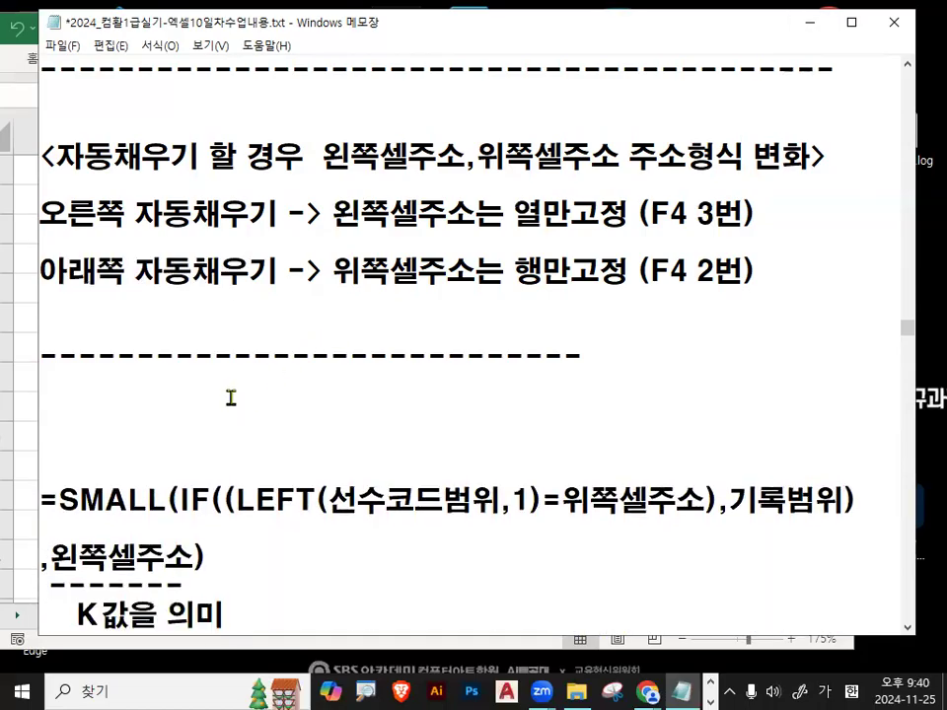
key("Down")
key("Down")
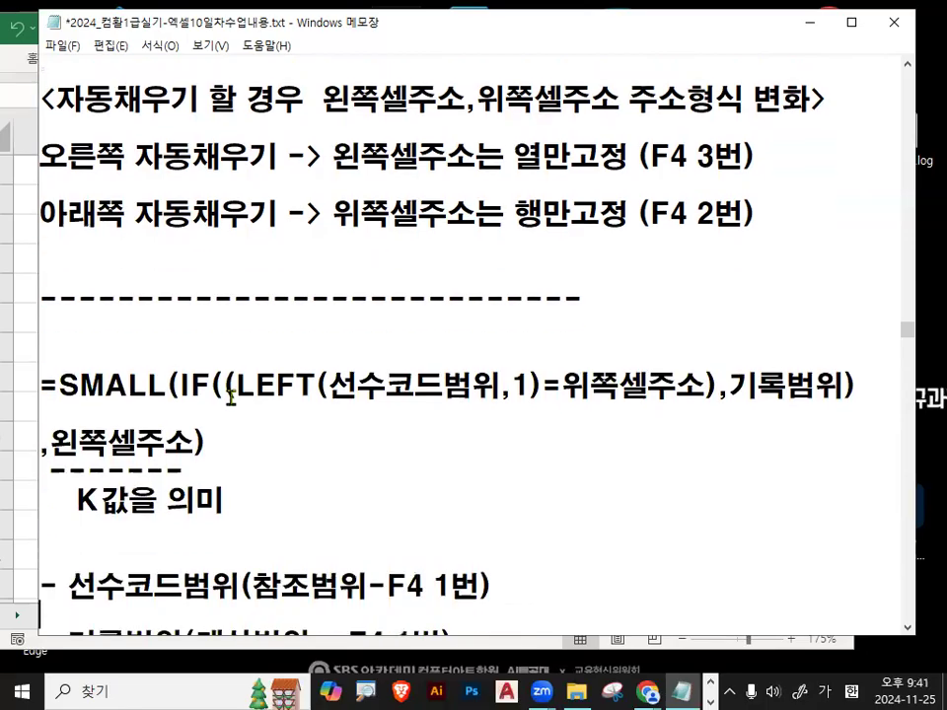
key("Return")
key("Return")
key("Return")
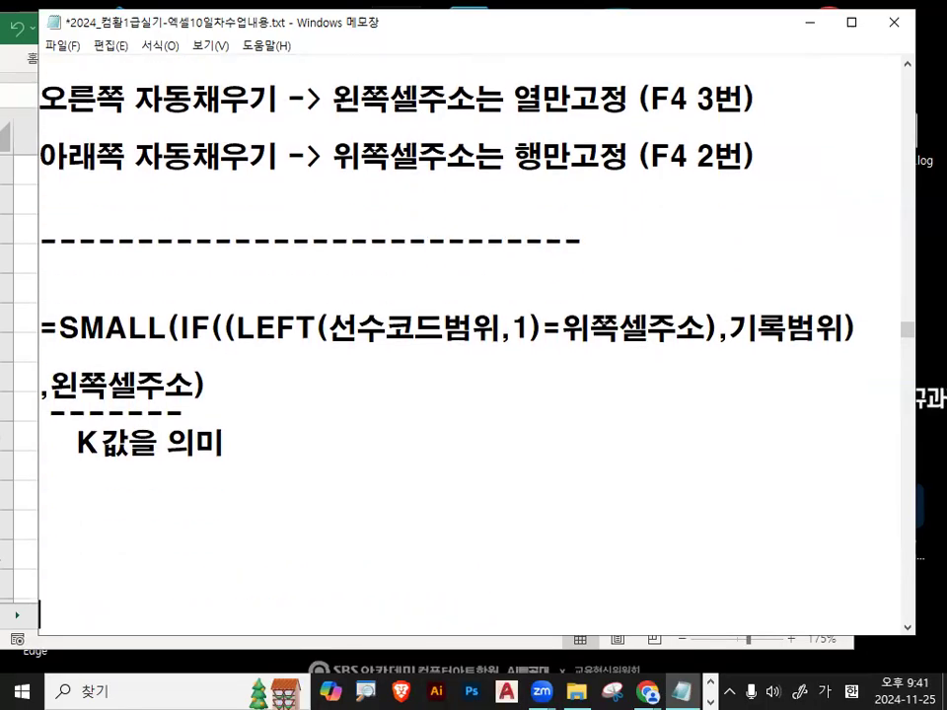
key("ctrl+2")
left_click_drag(56, 337, 144, 342)
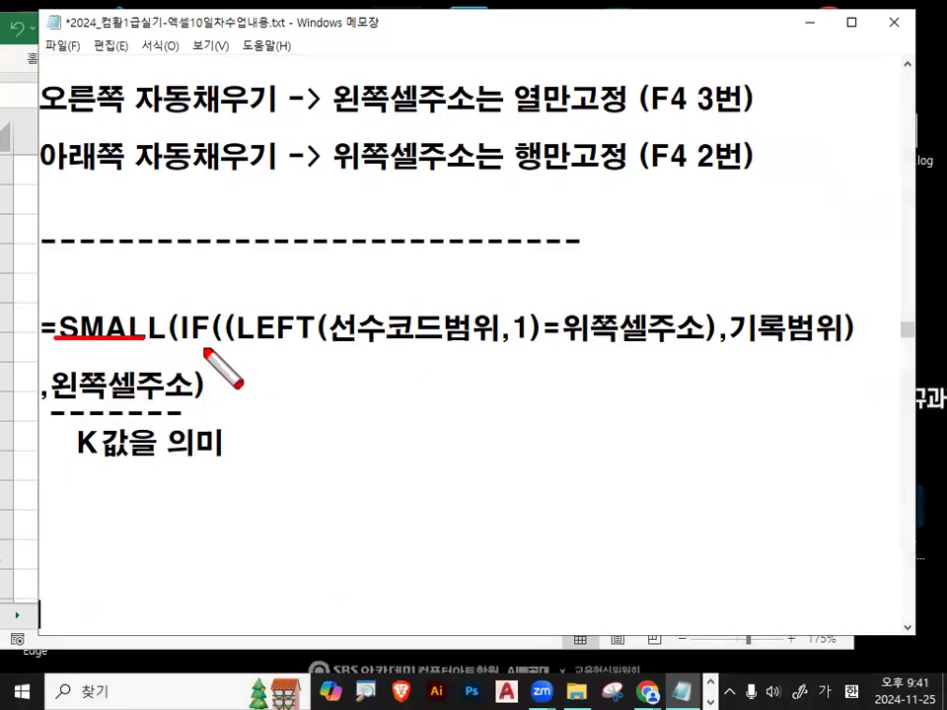
left_click_drag(241, 343, 528, 342)
mouse_move(407, 293)
left_mouse_down()
mouse_move(416, 314)
mouse_move(486, 247)
left_mouse_up()
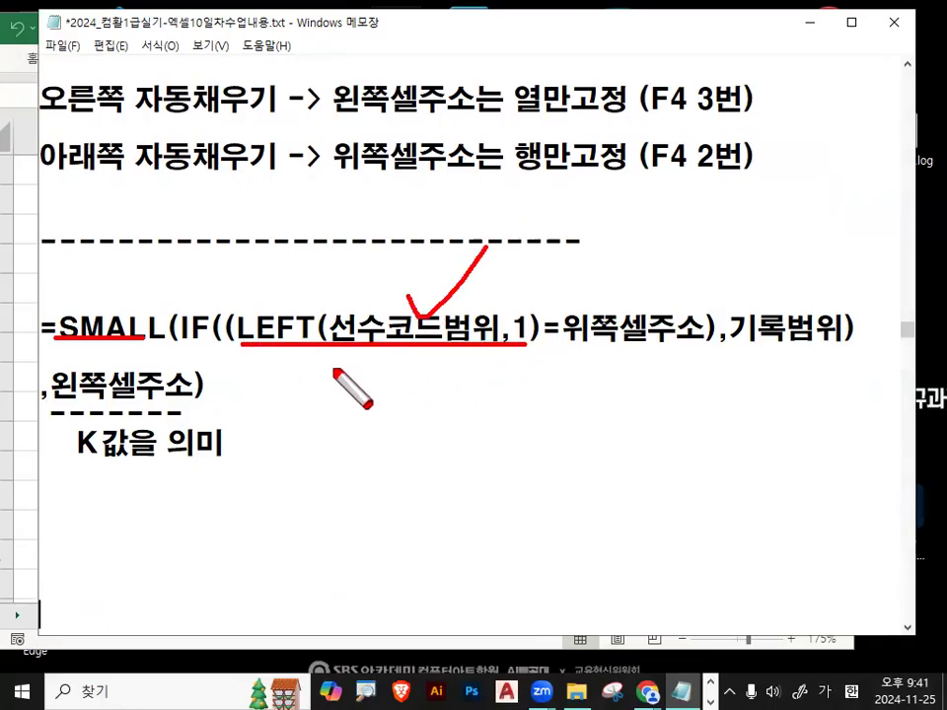
mouse_move(344, 288)
left_mouse_down()
mouse_move(393, 267)
mouse_move(415, 232)
left_mouse_up()
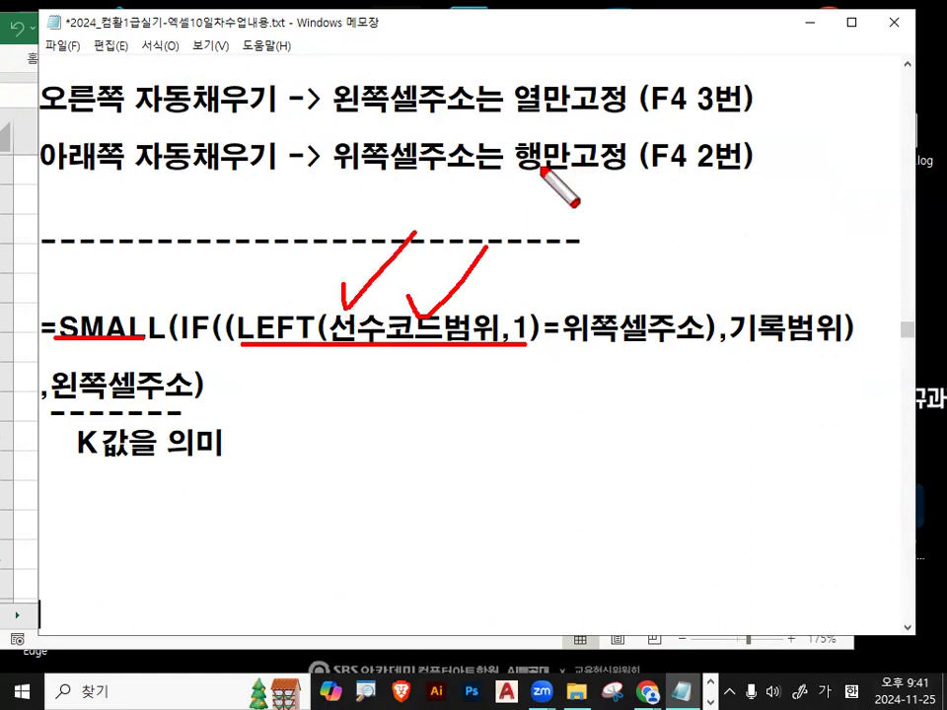
mouse_move(331, 308)
left_mouse_down()
mouse_move(324, 355)
mouse_move(323, 345)
mouse_move(498, 350)
mouse_move(458, 305)
mouse_move(333, 303)
mouse_move(331, 321)
left_mouse_up()
left_click_drag(380, 295, 421, 269)
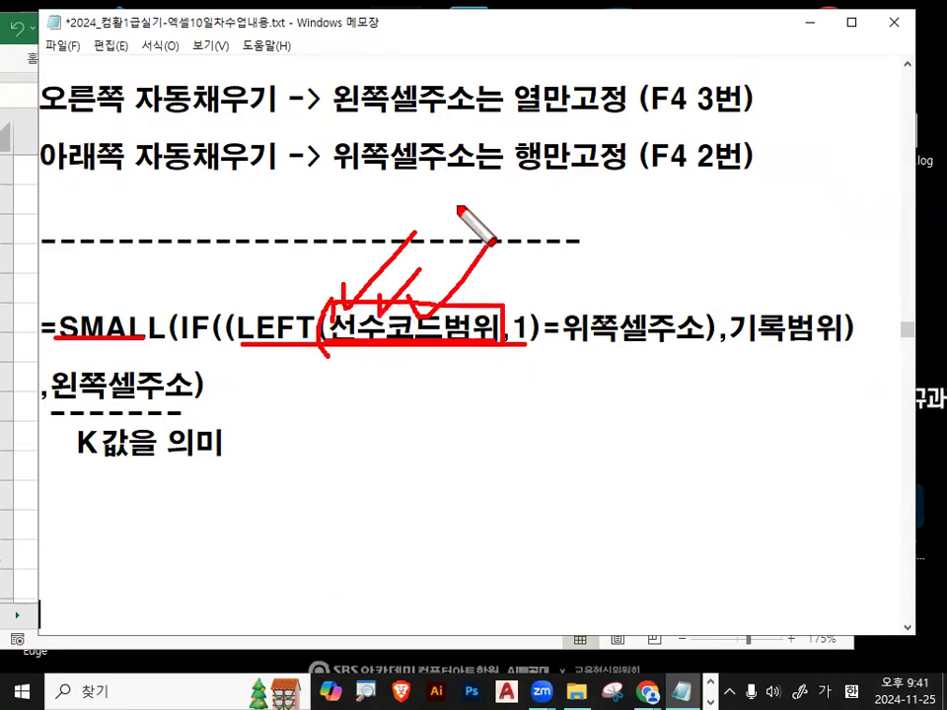
key("Escape")
Annotate LEFT(선수코드범위,1) and circle 위쪽셀주소 with an arrow, then clear the pen.
left_click(504, 329)
left_click_drag(505, 330, 530, 330)
left_click(530, 330)
key("ctrl+2")
left_click_drag(240, 345, 540, 344)
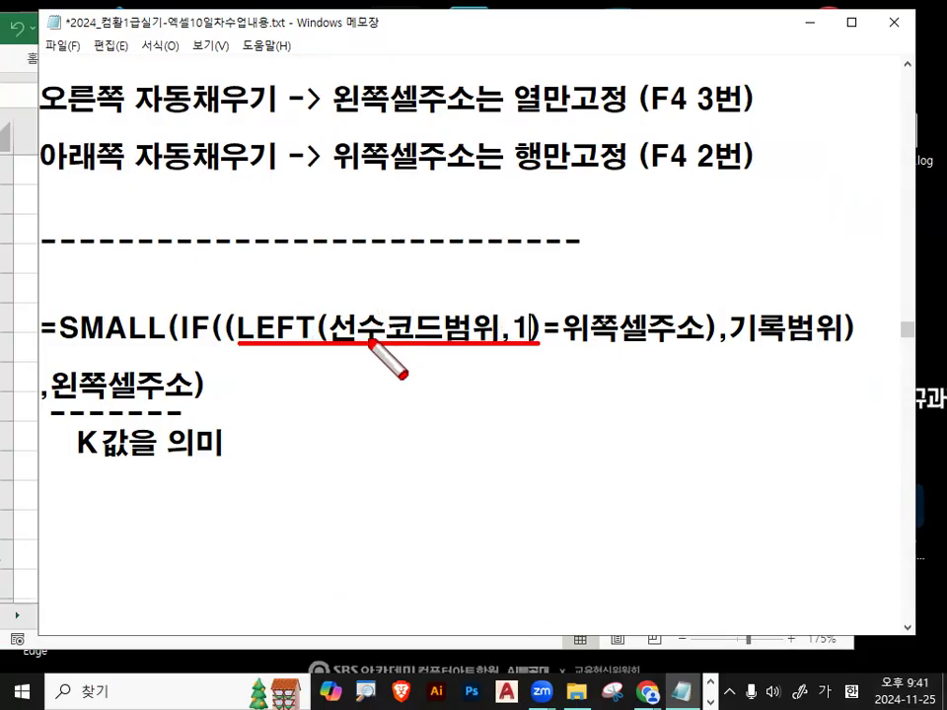
mouse_move(511, 296)
left_mouse_down()
mouse_move(525, 306)
mouse_move(534, 289)
left_mouse_up()
left_click_drag(352, 347, 350, 586)
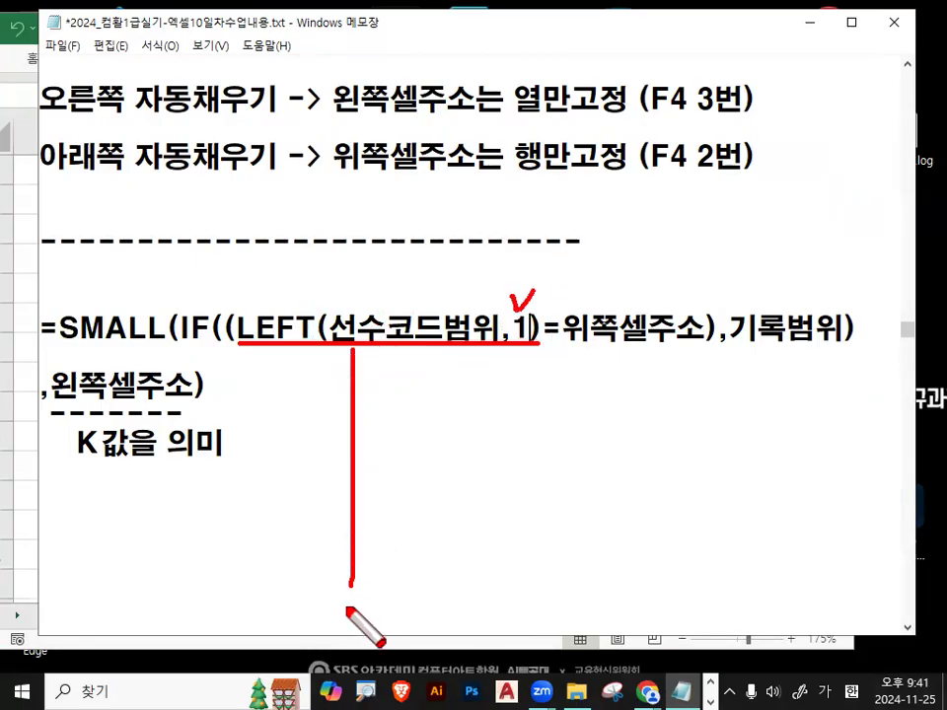
mouse_move(425, 347)
left_mouse_down()
mouse_move(418, 594)
mouse_move(348, 608)
mouse_move(368, 410)
mouse_move(365, 464)
left_mouse_up()
mouse_move(414, 488)
left_mouse_down()
mouse_move(374, 538)
mouse_move(380, 584)
left_mouse_up()
mouse_move(680, 318)
left_mouse_down()
mouse_move(584, 351)
mouse_move(674, 322)
left_mouse_up()
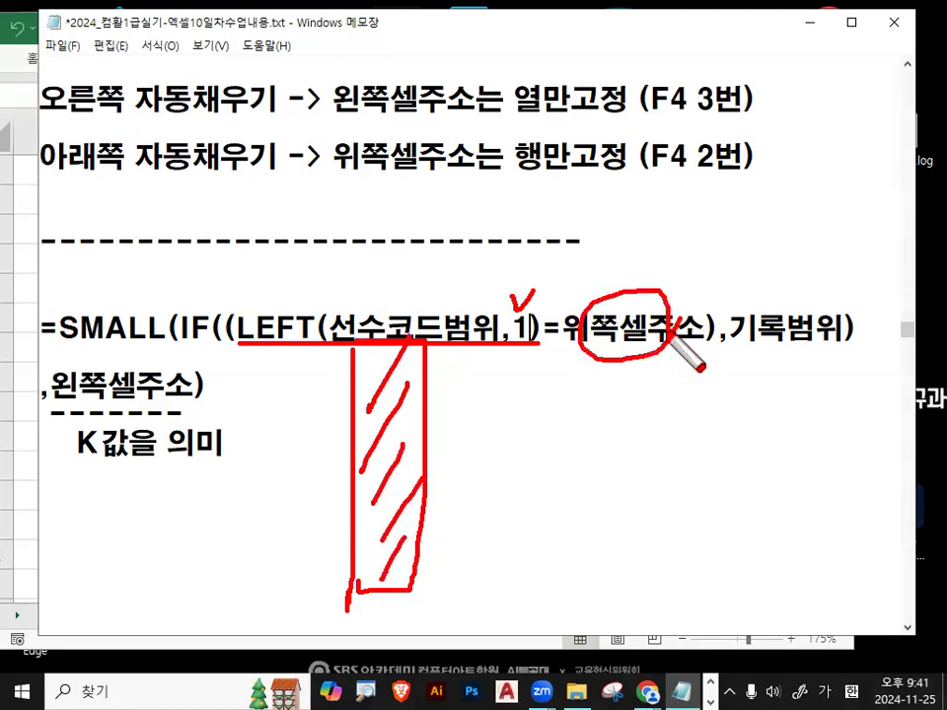
left_click_drag(650, 262, 732, 218)
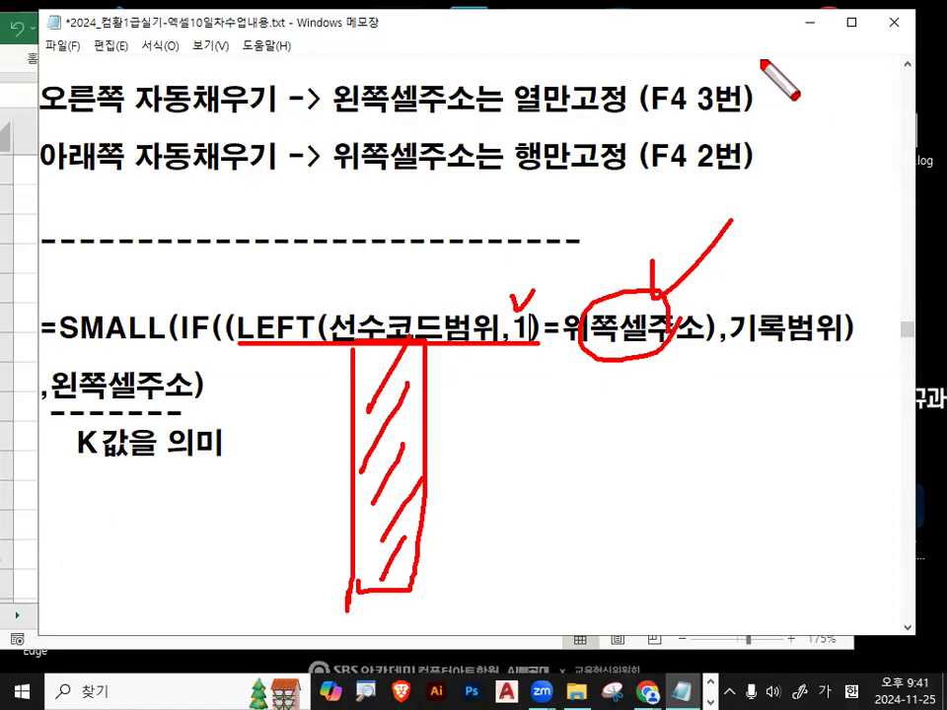
left_click_drag(636, 316, 741, 195)
key("Escape")
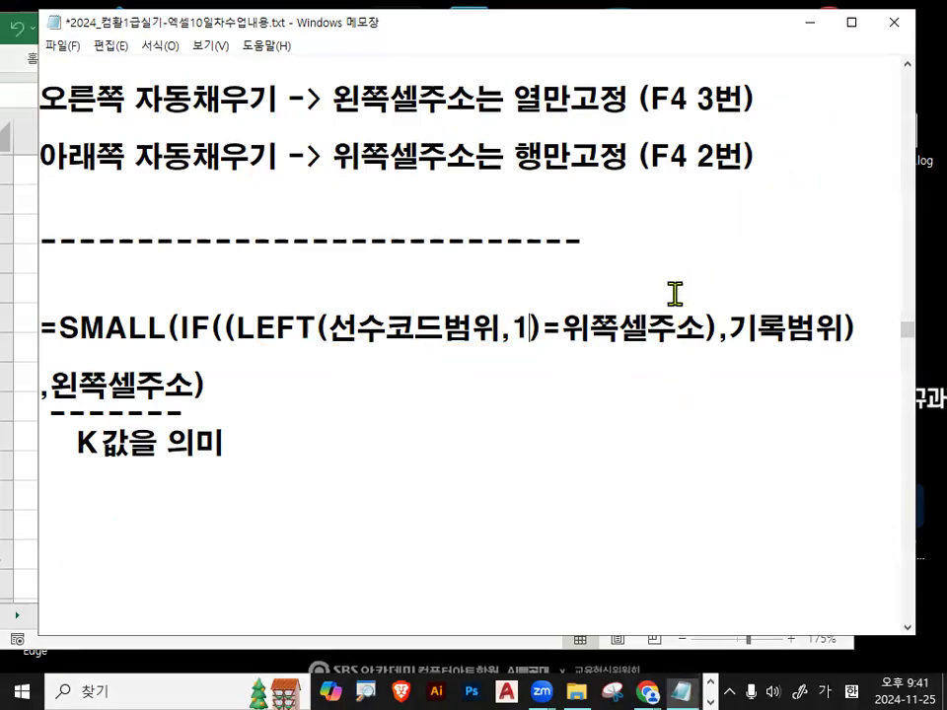
left_click_drag(562, 329, 704, 328)
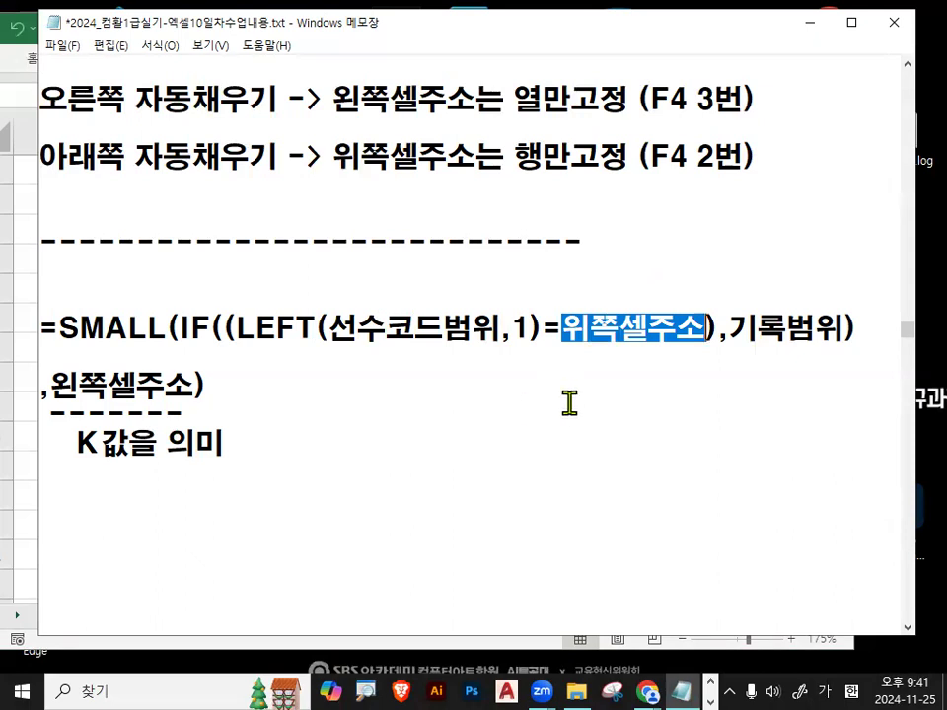
left_click_drag(707, 328, 717, 329)
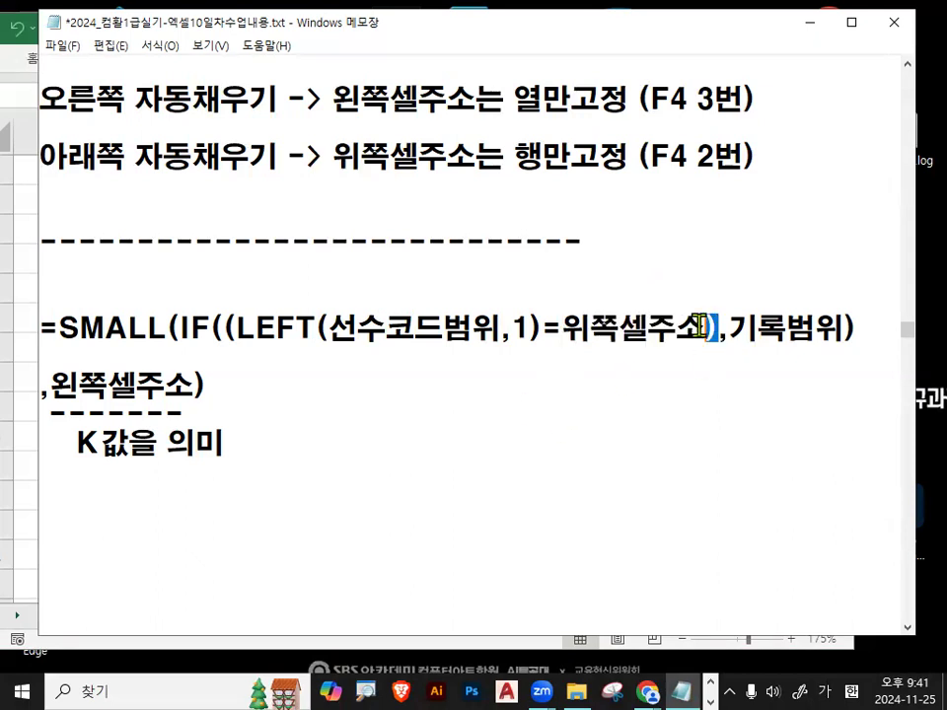
left_click_drag(242, 329, 229, 328)
left_click(730, 345)
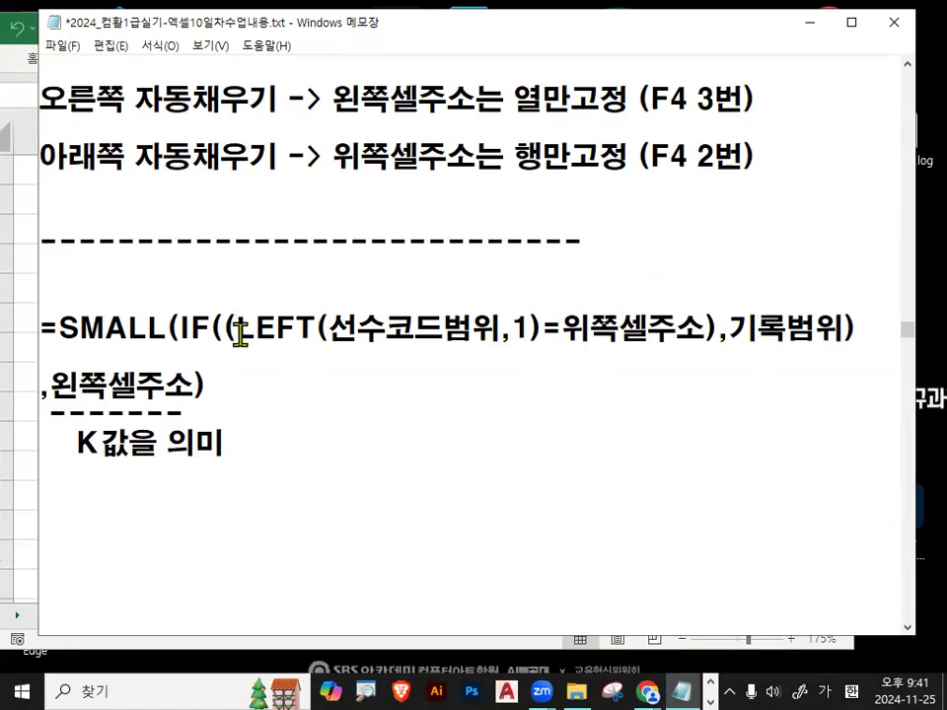
left_click_drag(167, 329, 210, 328)
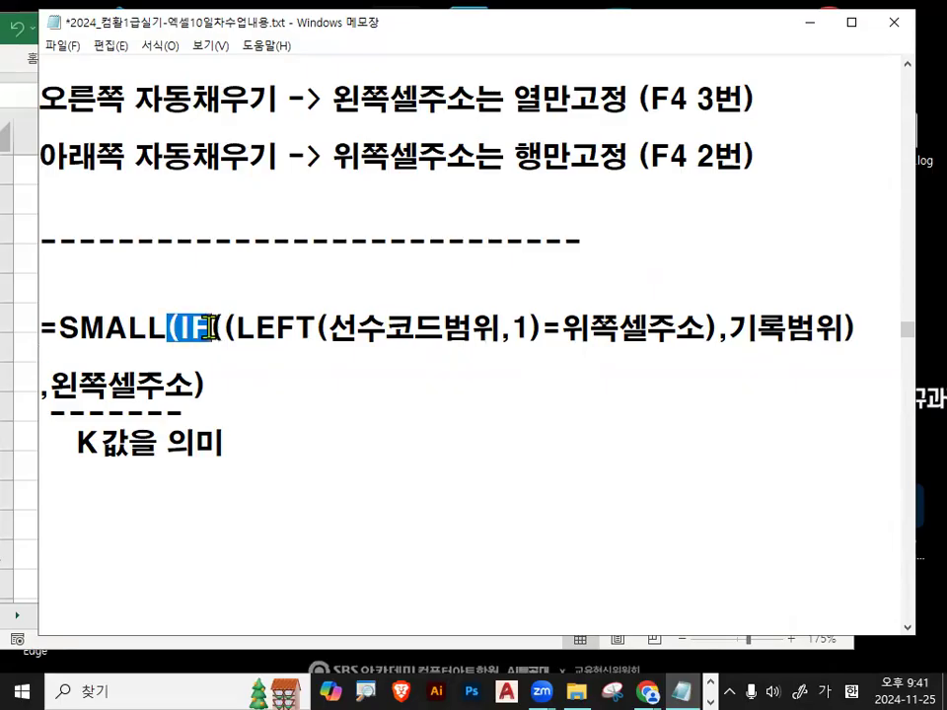
left_click_drag(719, 330, 838, 328)
left_click_drag(728, 328, 840, 328)
left_click(442, 239)
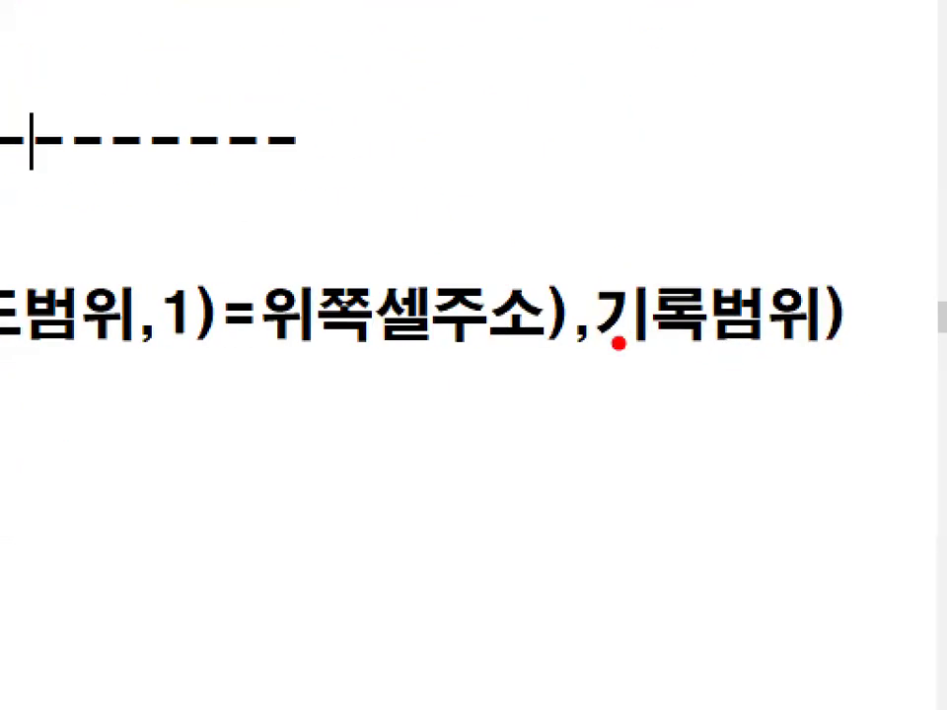
left_click_drag(735, 337, 841, 343)
key("Escape")
left_click_drag(732, 328, 845, 328)
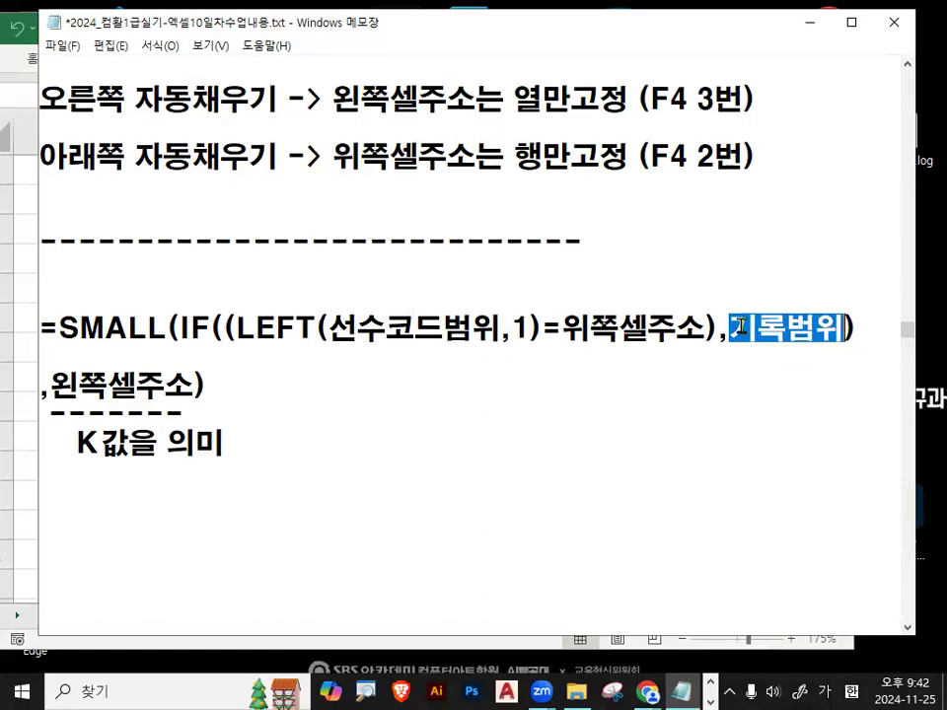
left_click_drag(863, 329, 844, 329)
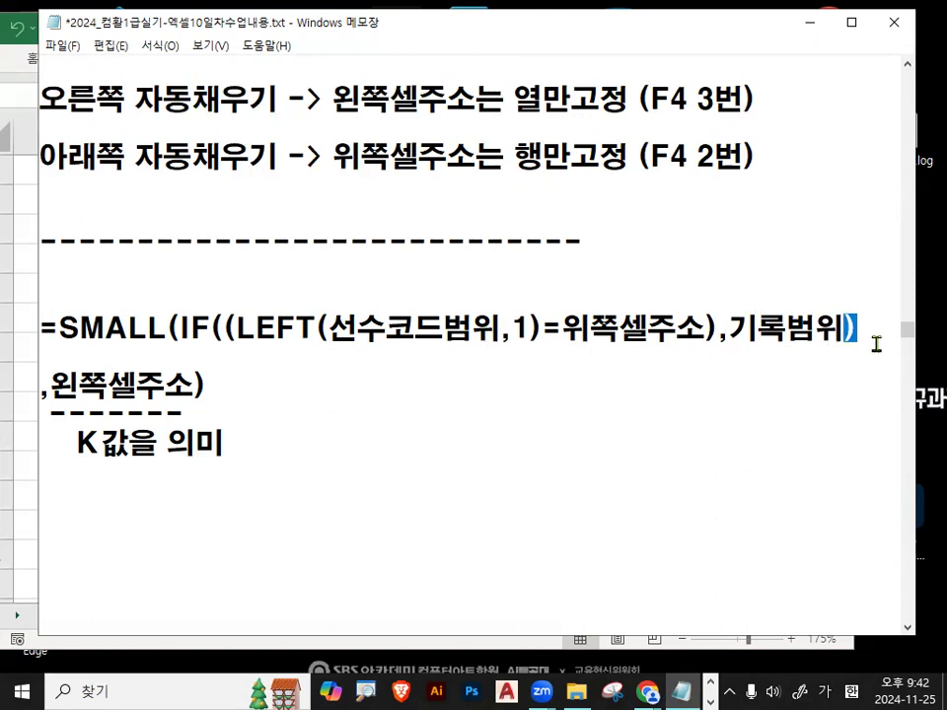
left_click(866, 327)
key("ctrl+2")
left_click_drag(857, 304, 862, 343)
left_click_drag(46, 342, 166, 342)
mouse_move(99, 431)
left_mouse_down()
mouse_move(75, 443)
mouse_move(111, 453)
left_mouse_up()
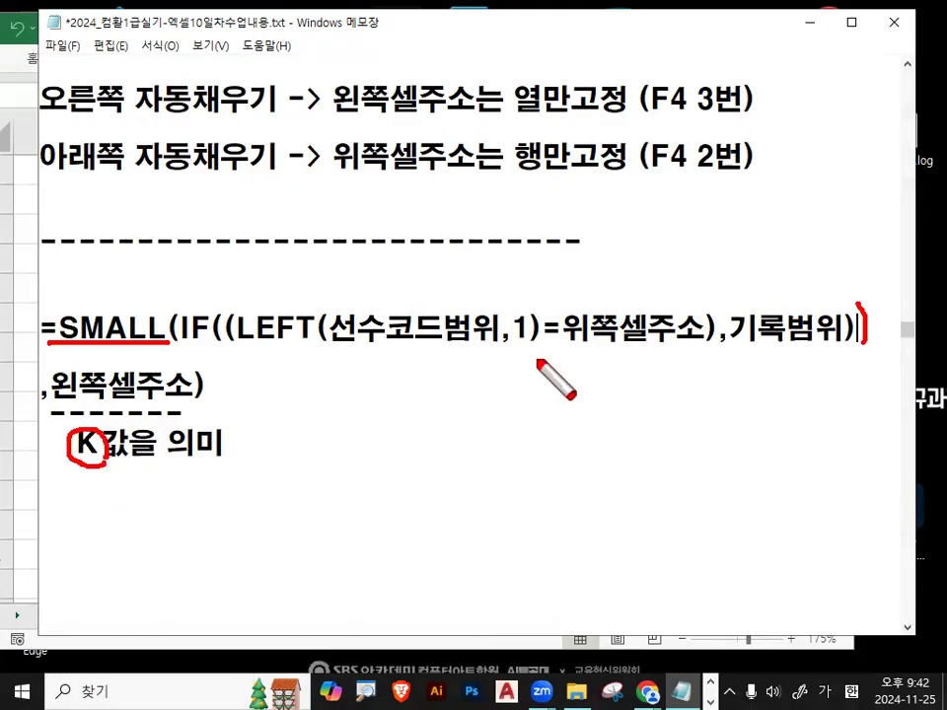
key("Escape")
left_click_drag(844, 327, 865, 324)
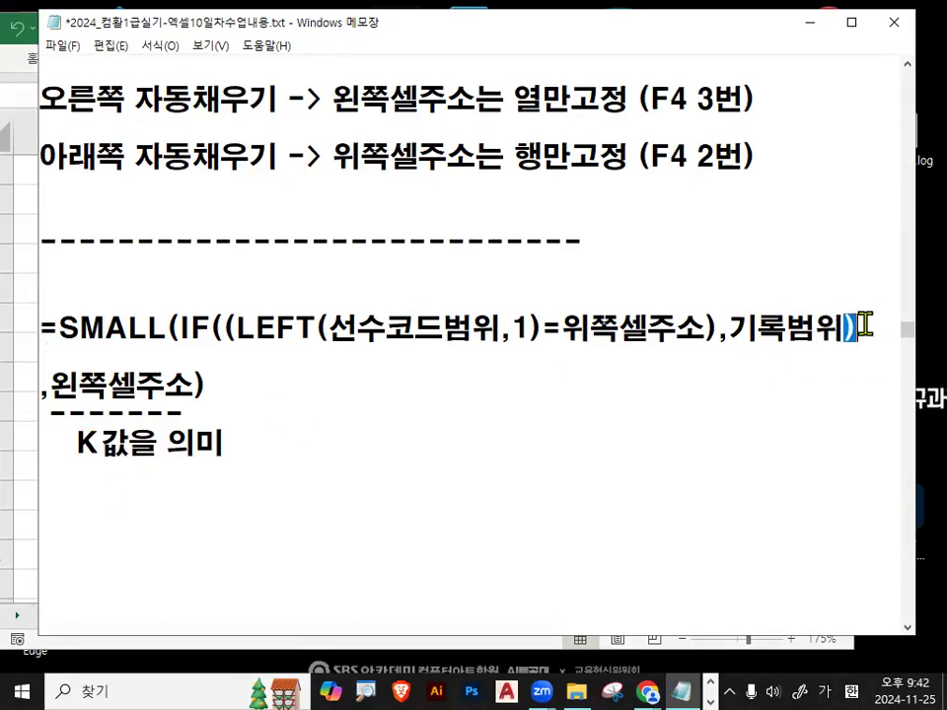
left_click(33, 402)
left_click_drag(53, 376, 175, 383)
left_click_drag(77, 444, 238, 445)
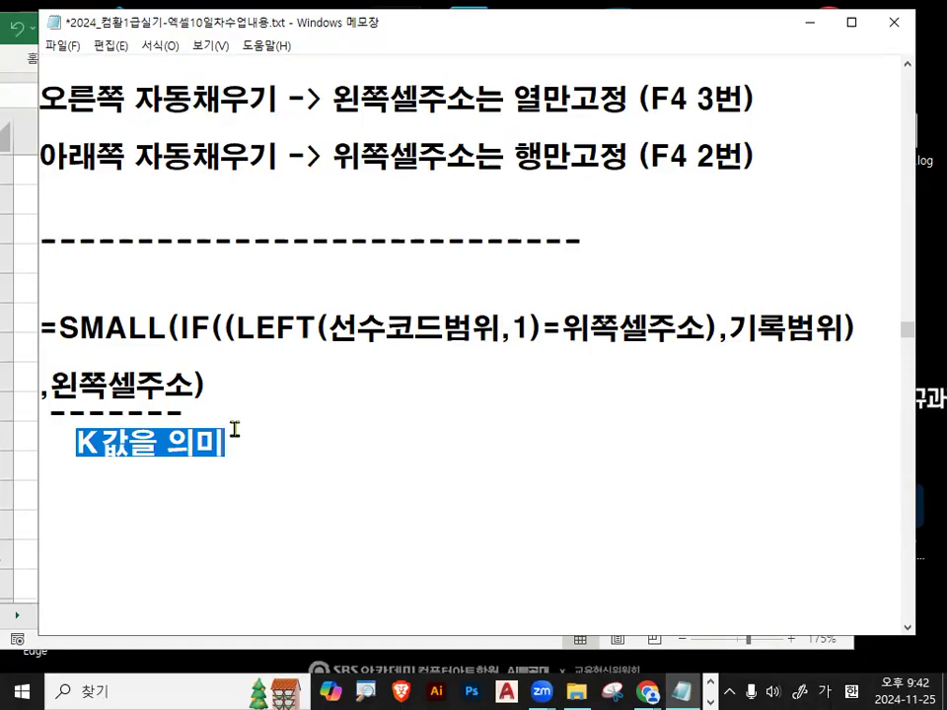
mouse_move(51, 380)
left_mouse_down()
mouse_move(184, 381)
mouse_move(92, 396)
mouse_move(149, 406)
left_mouse_up()
key("ctrl+2")
mouse_move(229, 397)
left_mouse_down()
mouse_move(236, 416)
mouse_move(265, 424)
left_mouse_up()
left_click_drag(568, 346, 695, 347)
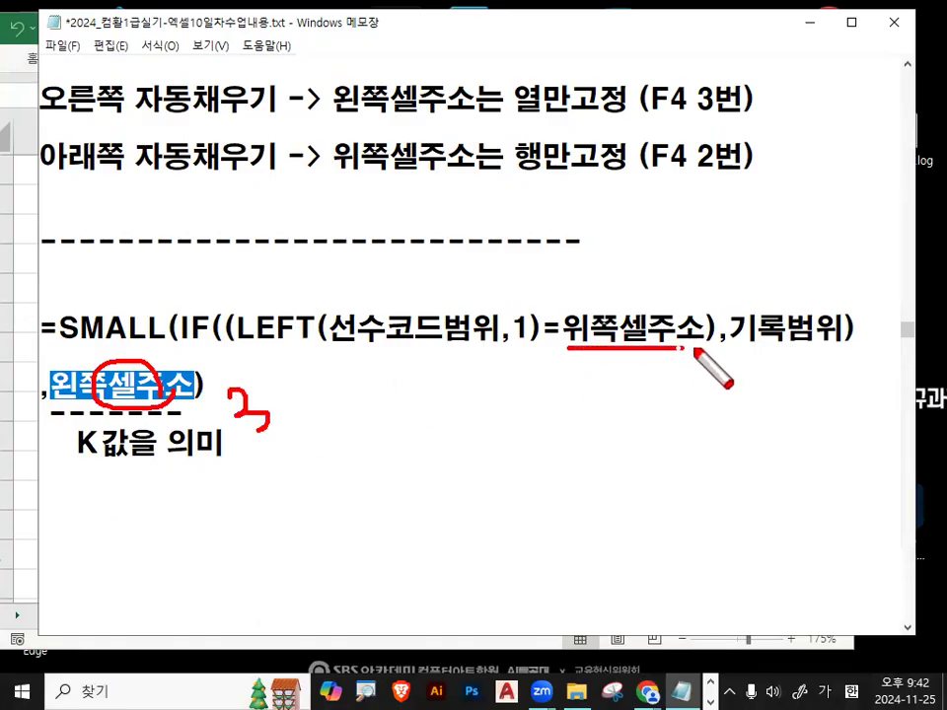
mouse_move(624, 373)
left_mouse_down()
mouse_move(649, 392)
mouse_move(685, 395)
left_mouse_up()
left_click(744, 348)
left_click_drag(739, 347, 843, 342)
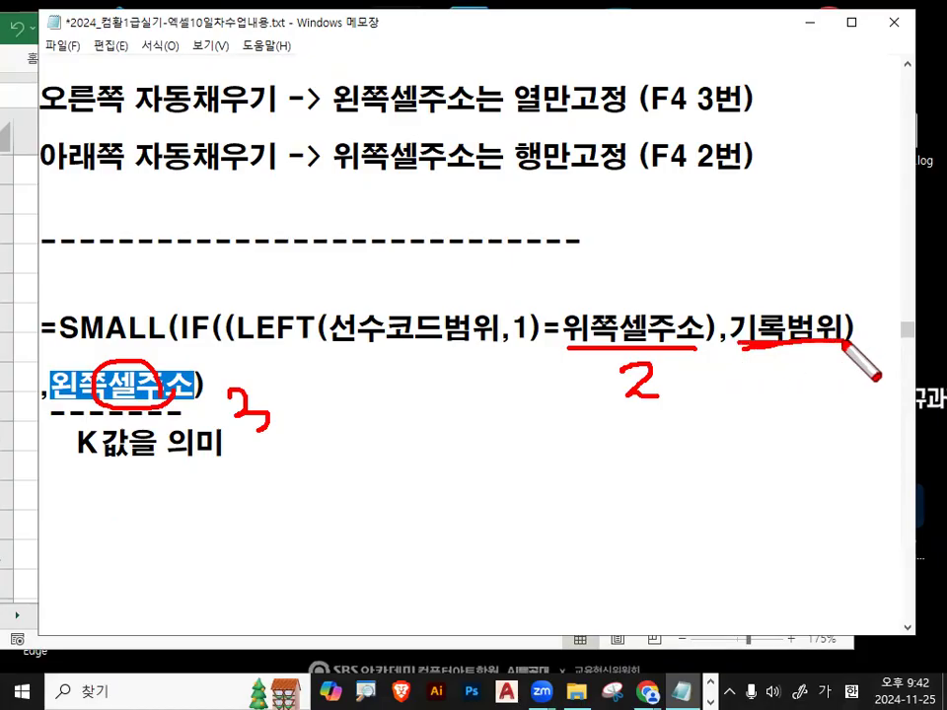
left_click_drag(333, 346, 483, 345)
mouse_move(406, 362)
left_mouse_down()
mouse_move(438, 378)
mouse_move(422, 390)
left_mouse_up()
mouse_move(814, 344)
left_mouse_down()
mouse_move(800, 347)
mouse_move(804, 386)
left_mouse_up()
key("Escape")
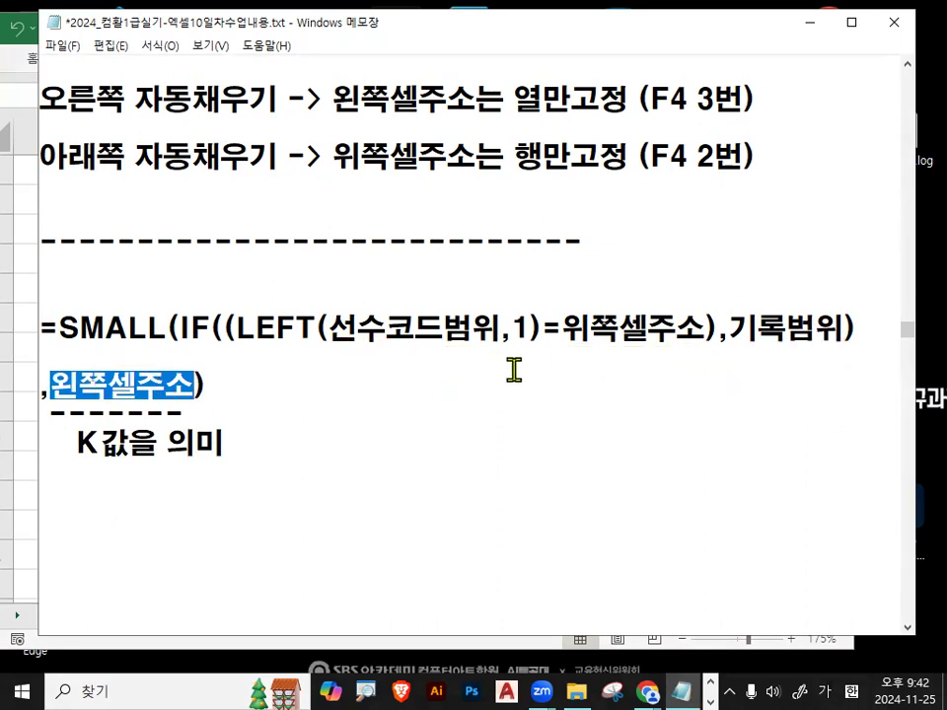
left_click(493, 327)
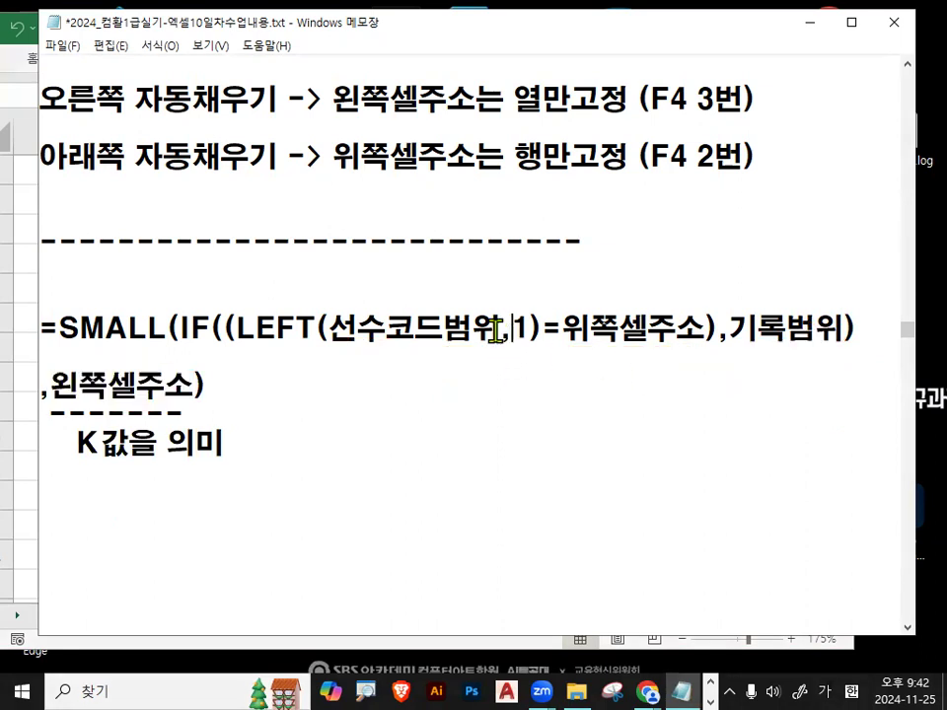
Minimize the notes and type =SMALL(IF((LEFT( into I3 using the function suggestions.
left_click(810, 21)
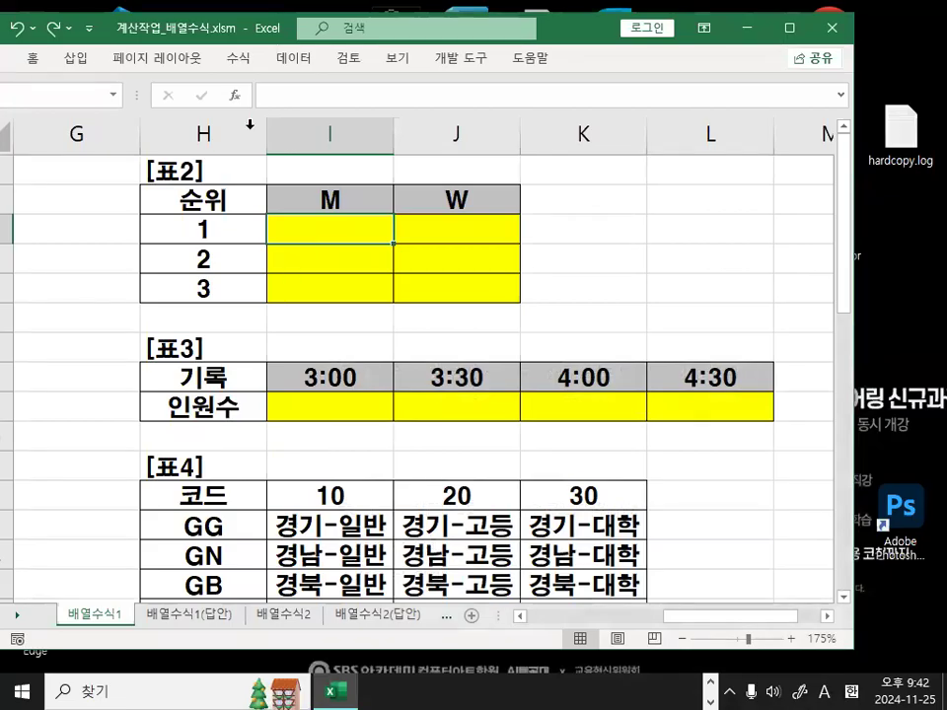
left_click_drag(209, 27, 266, 54)
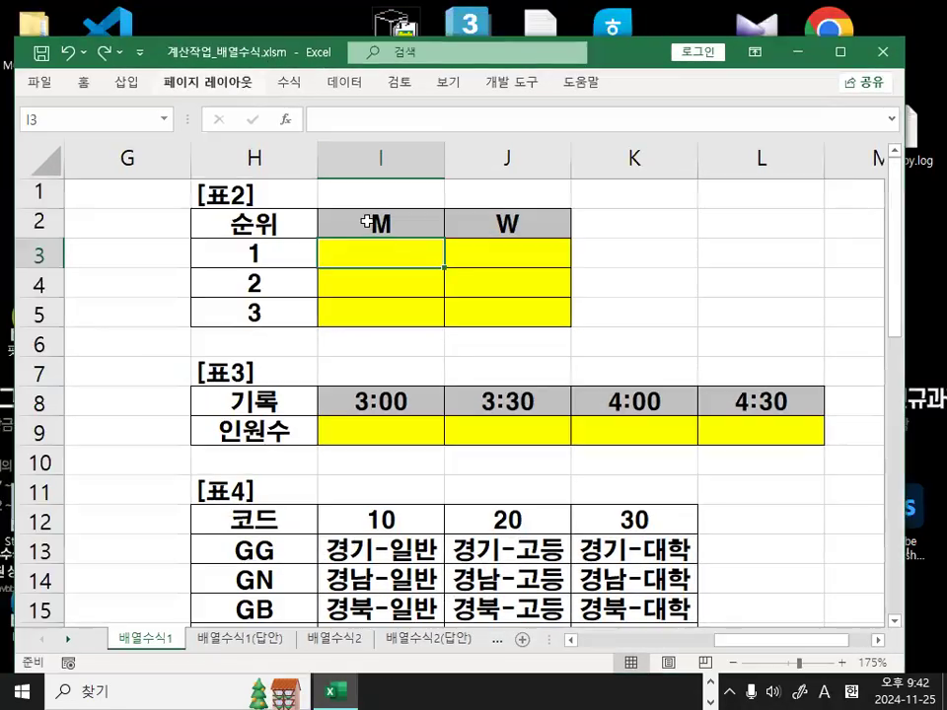
type("=")
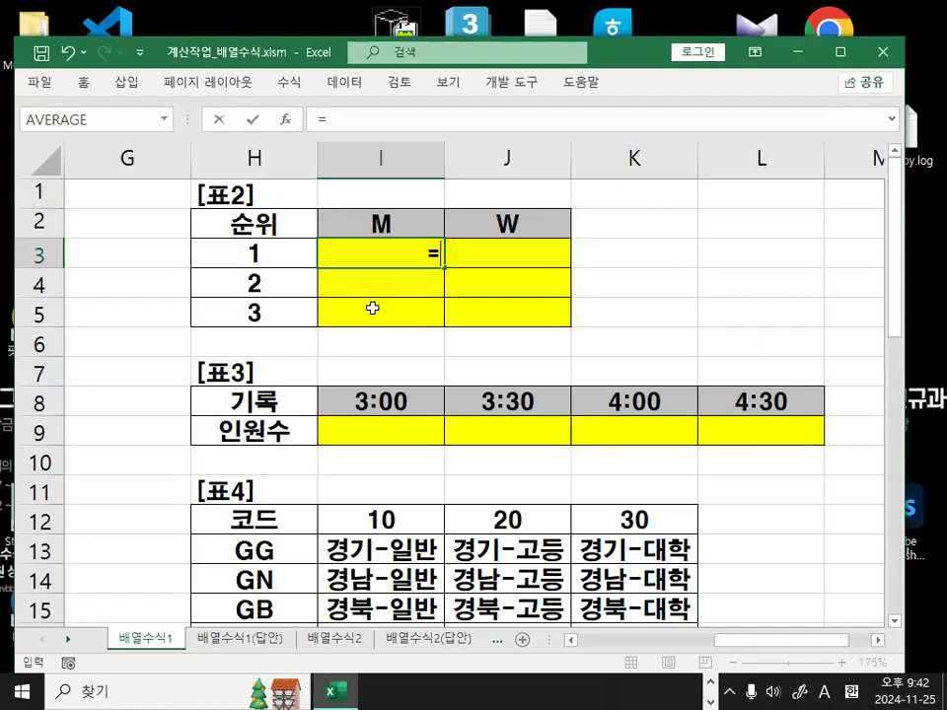
type("sm")
key("BackSpace")
key("BackSpace")
type("sm")
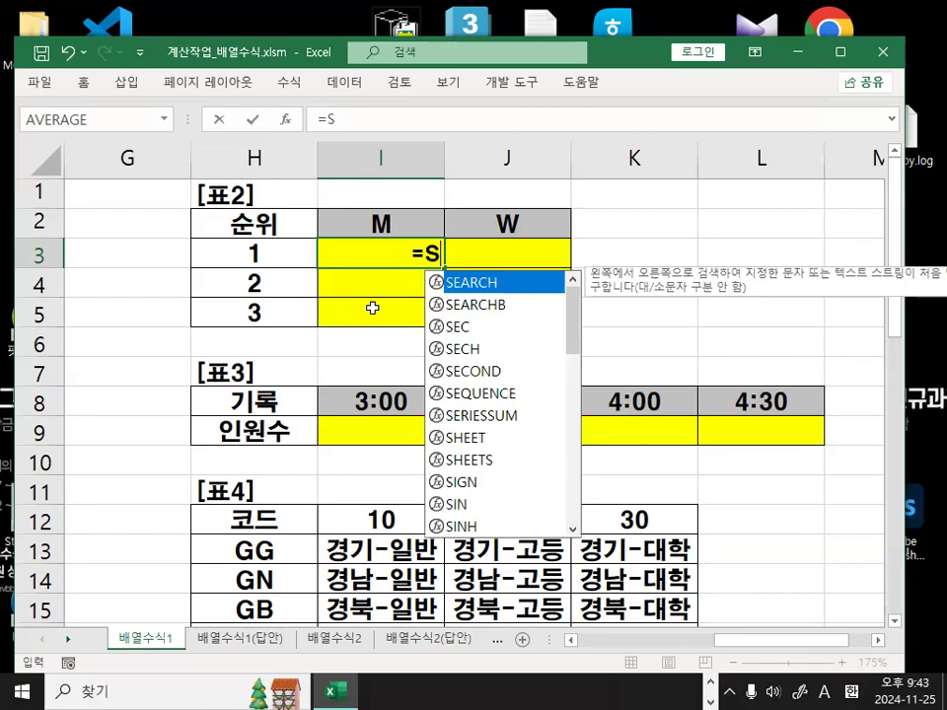
key("Tab")
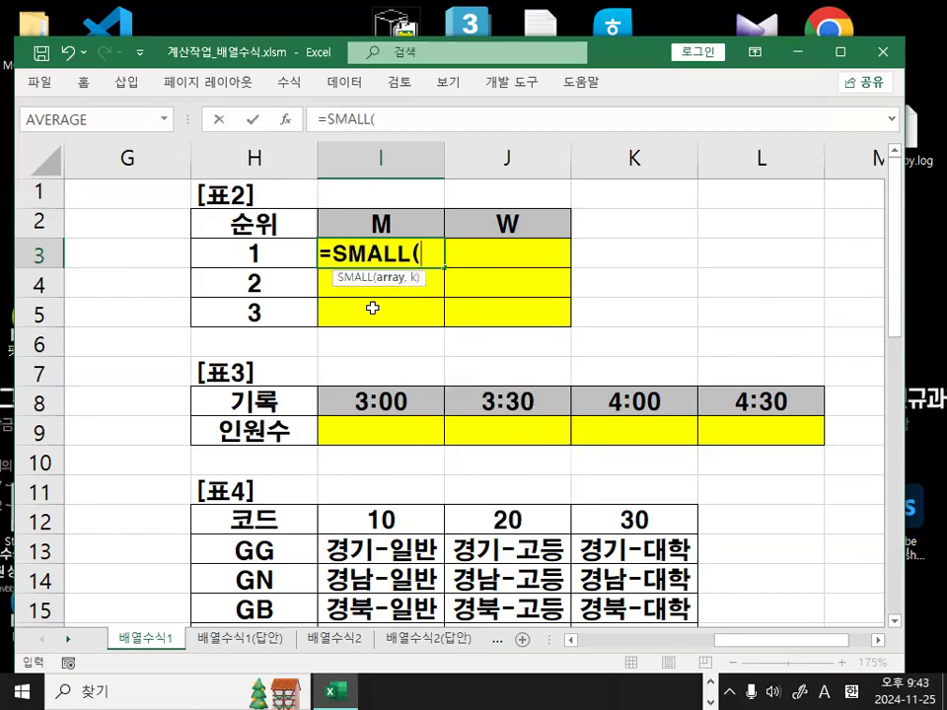
type("IF")
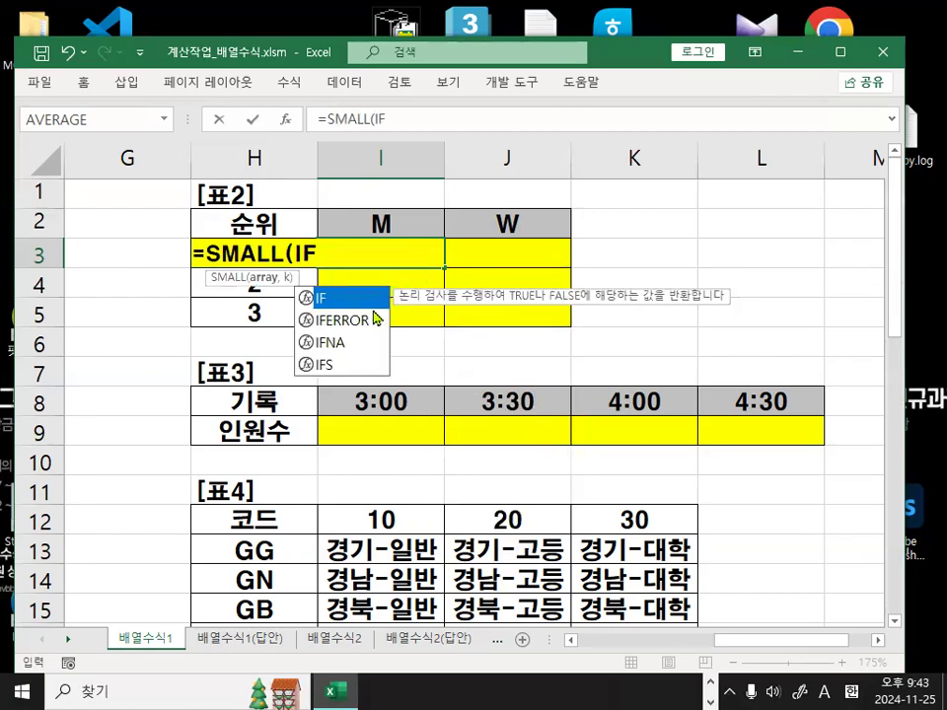
key("Tab")
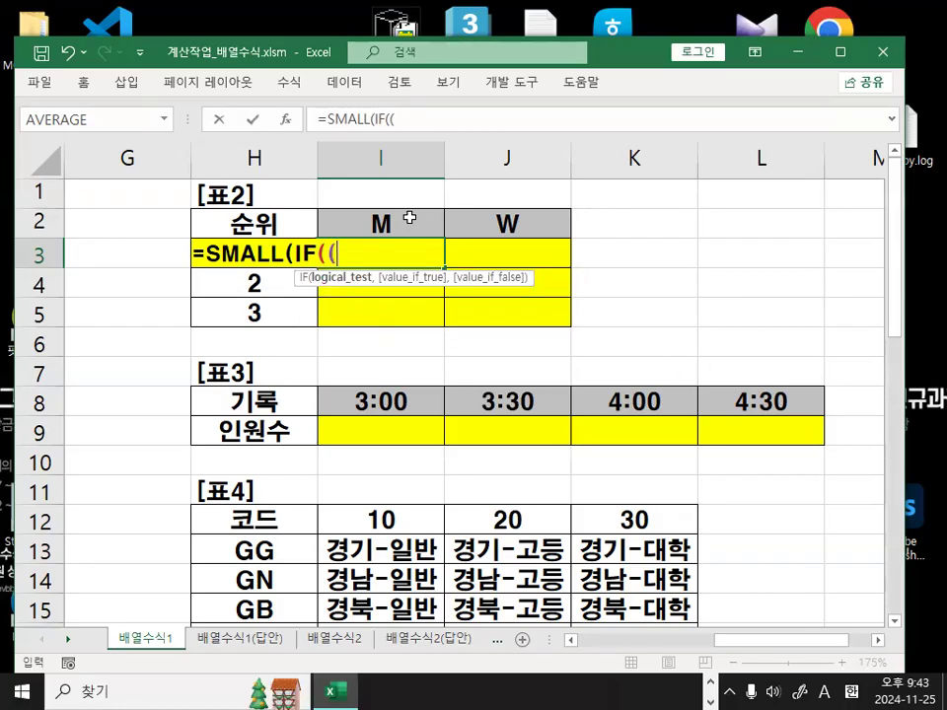
type("(LE")
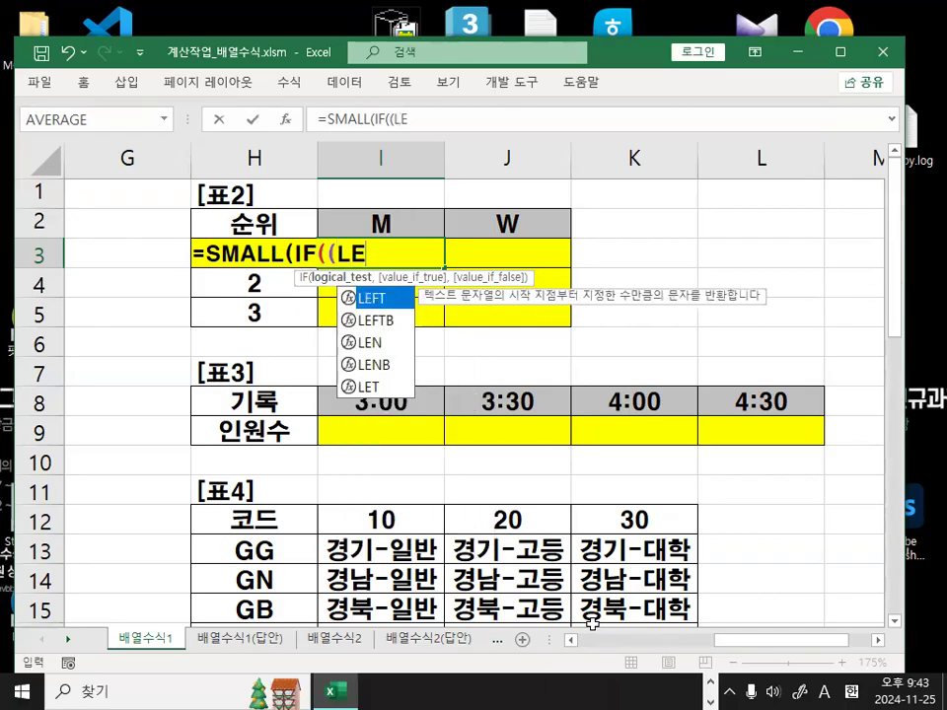
double_click(376, 298)
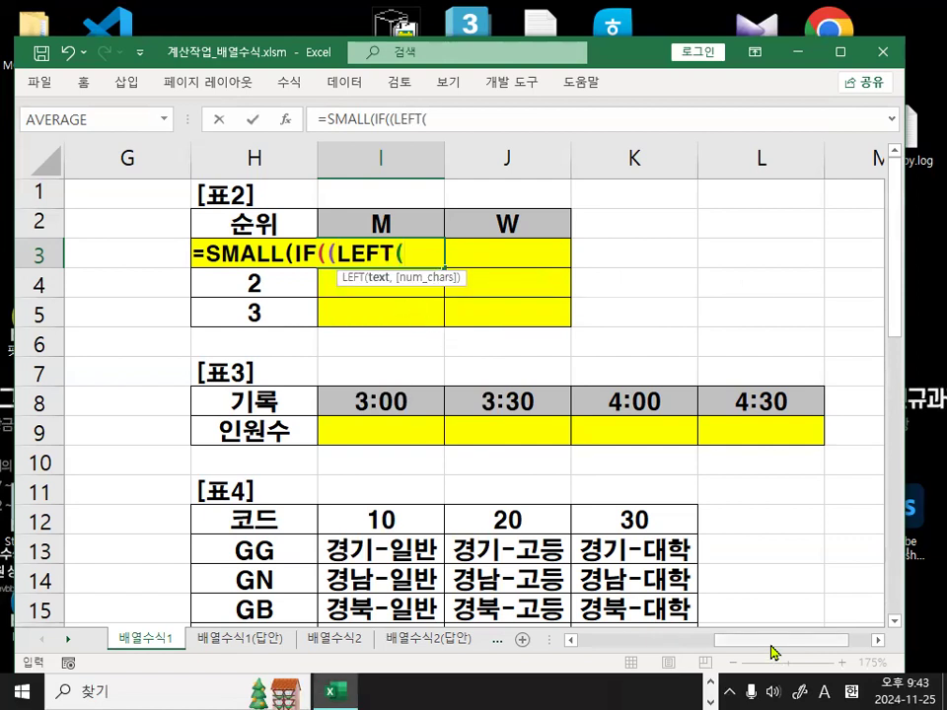
Select the 선수코드 range C3:C23 and make it absolute as $C$3:$C$23.
left_click_drag(768, 646, 612, 647)
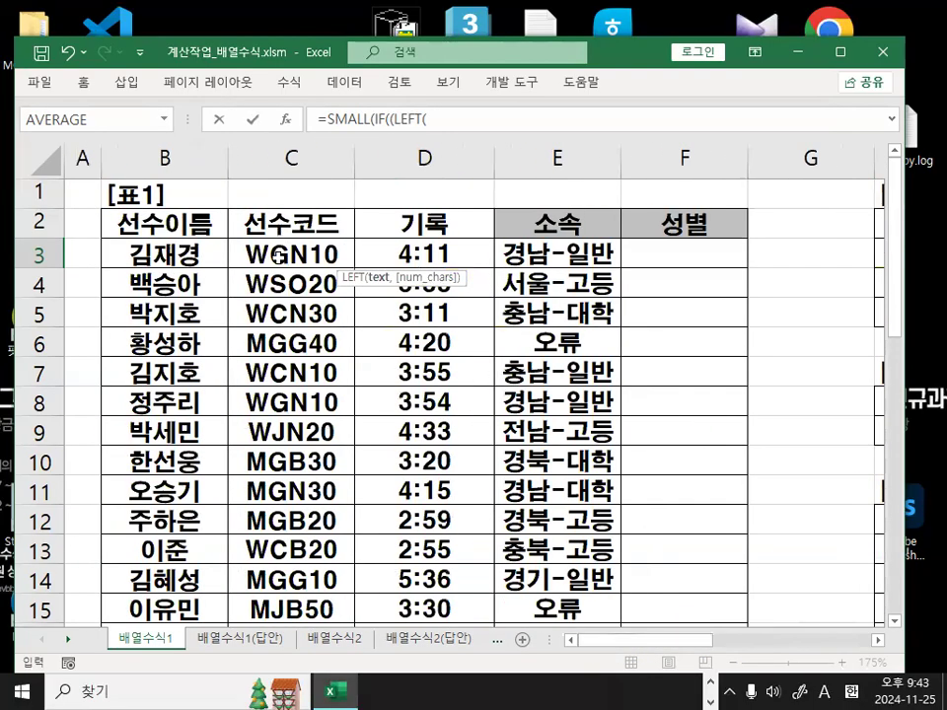
left_click_drag(277, 255, 307, 550)
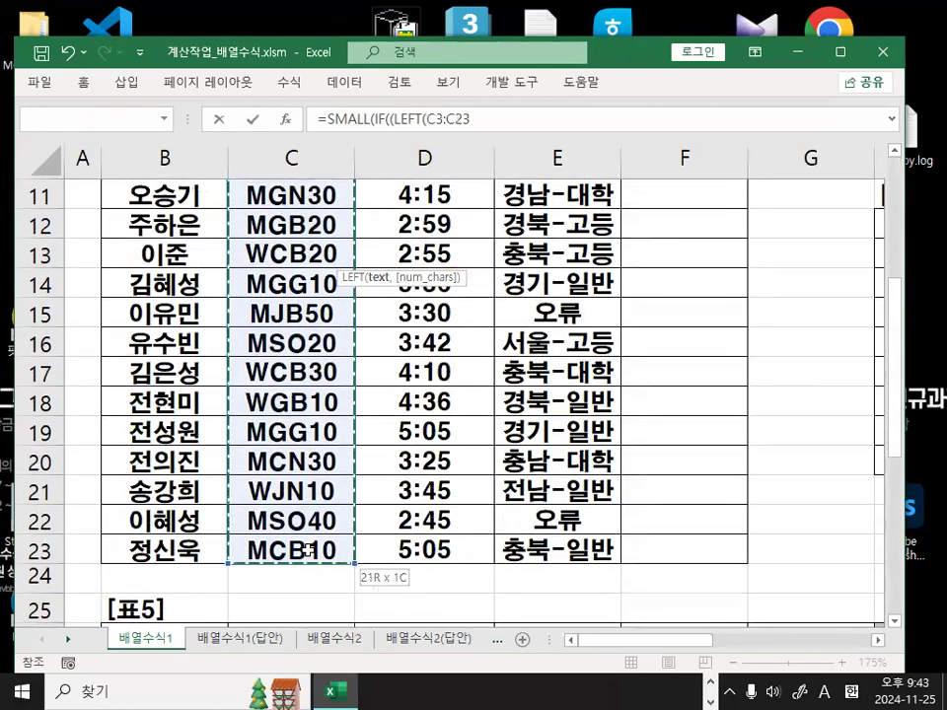
scroll(310, 463, "up", 4)
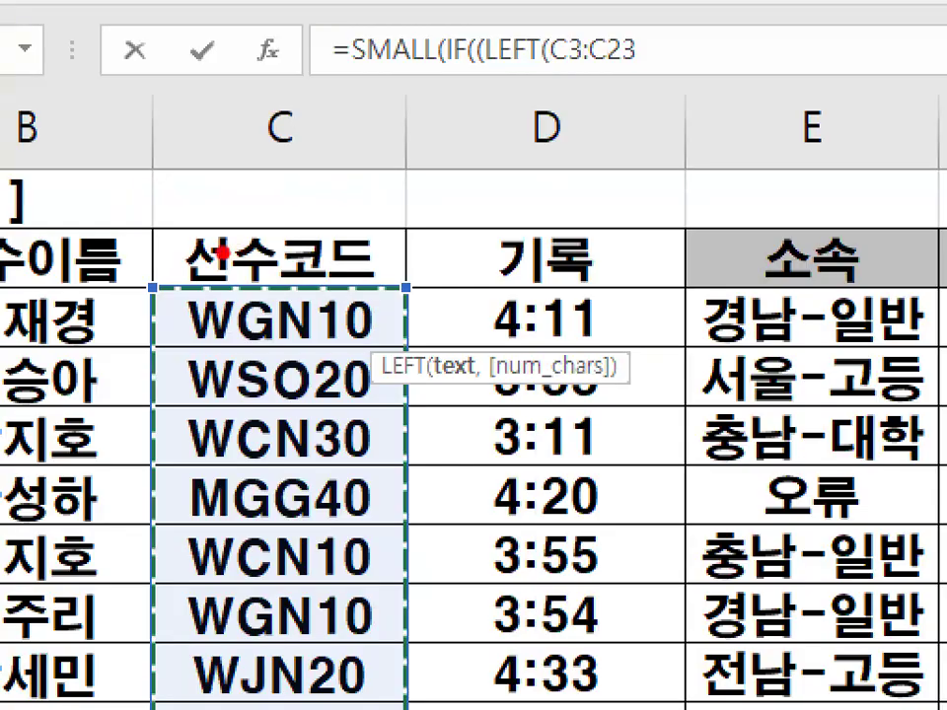
left_click_drag(193, 256, 357, 254)
mouse_move(296, 203)
left_mouse_down()
mouse_move(350, 143)
mouse_move(352, 196)
left_mouse_up()
mouse_move(178, 331)
left_mouse_down()
mouse_move(144, 418)
mouse_move(129, 675)
left_mouse_up()
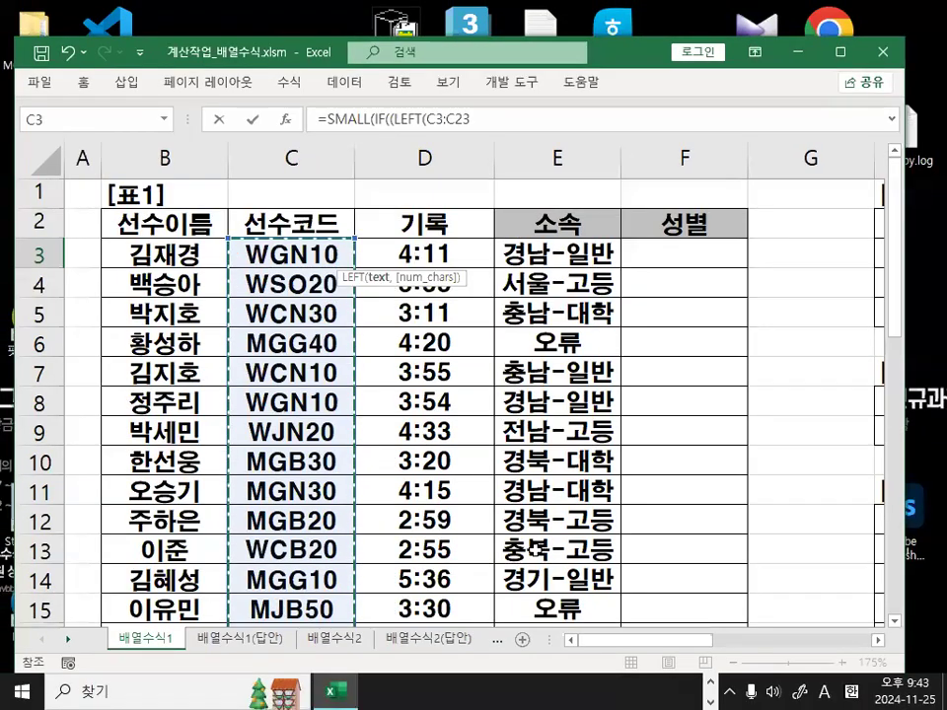
key("F4")
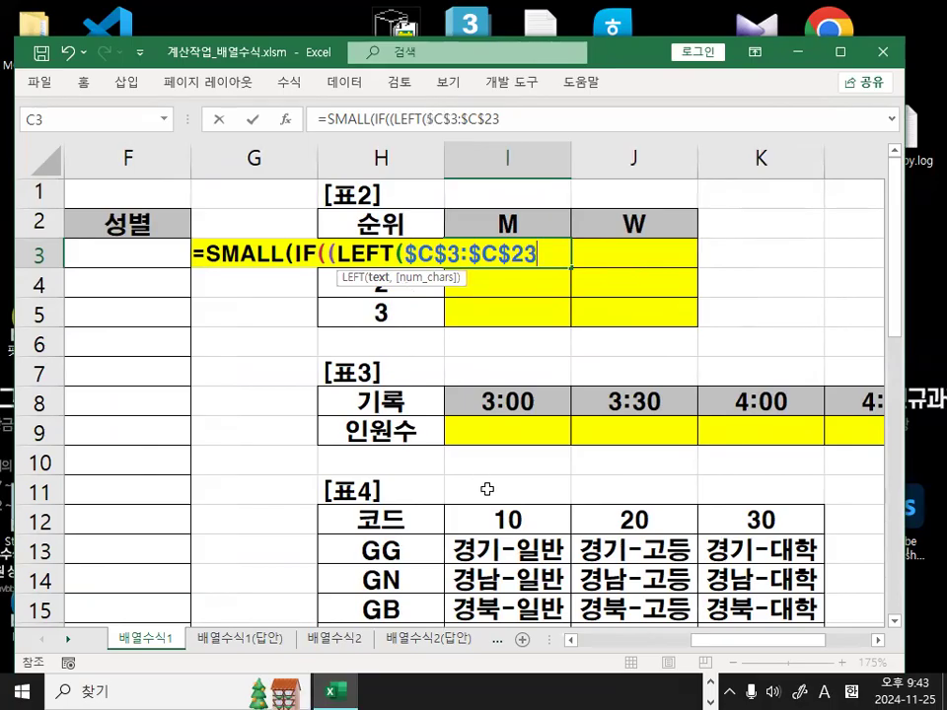
Finish LEFT with ,1 and compare it to the M header cell I2.
type(",")
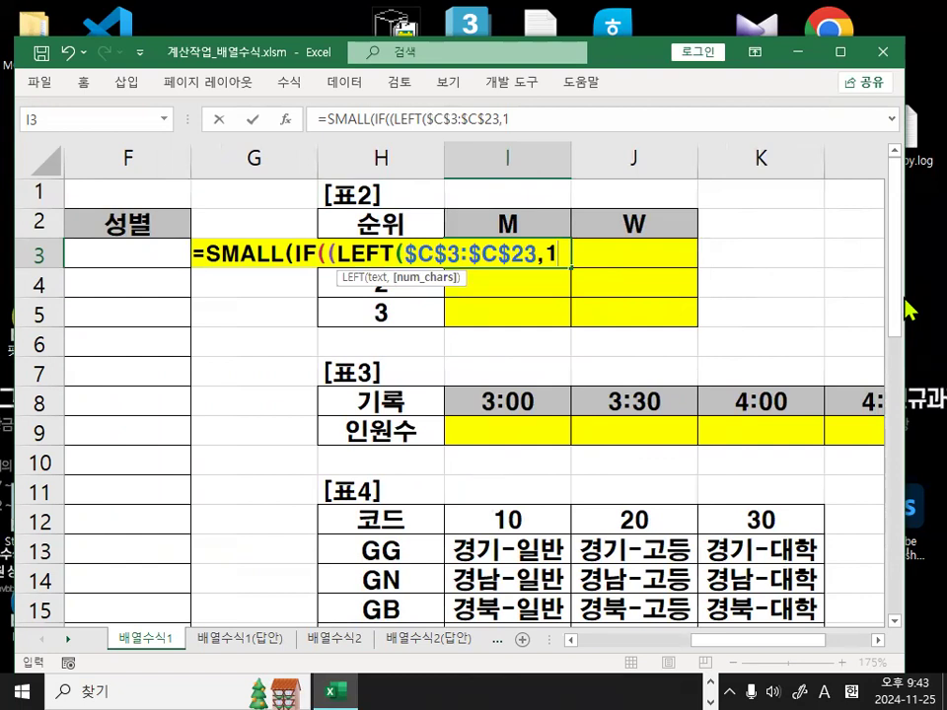
type("1)")
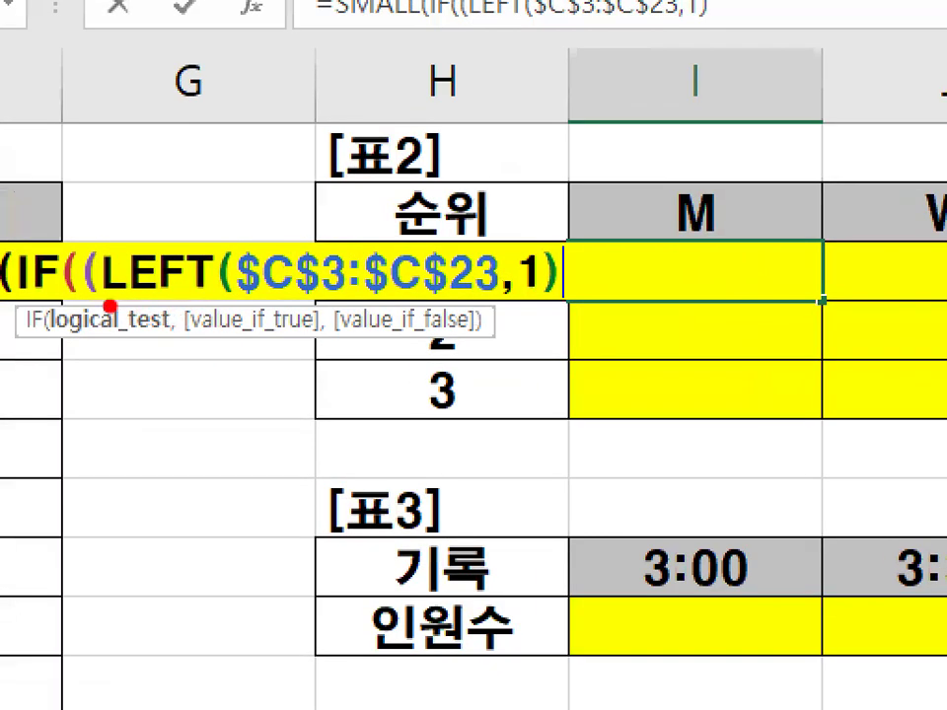
mouse_move(129, 287)
left_mouse_down()
mouse_move(341, 283)
mouse_move(549, 301)
left_mouse_up()
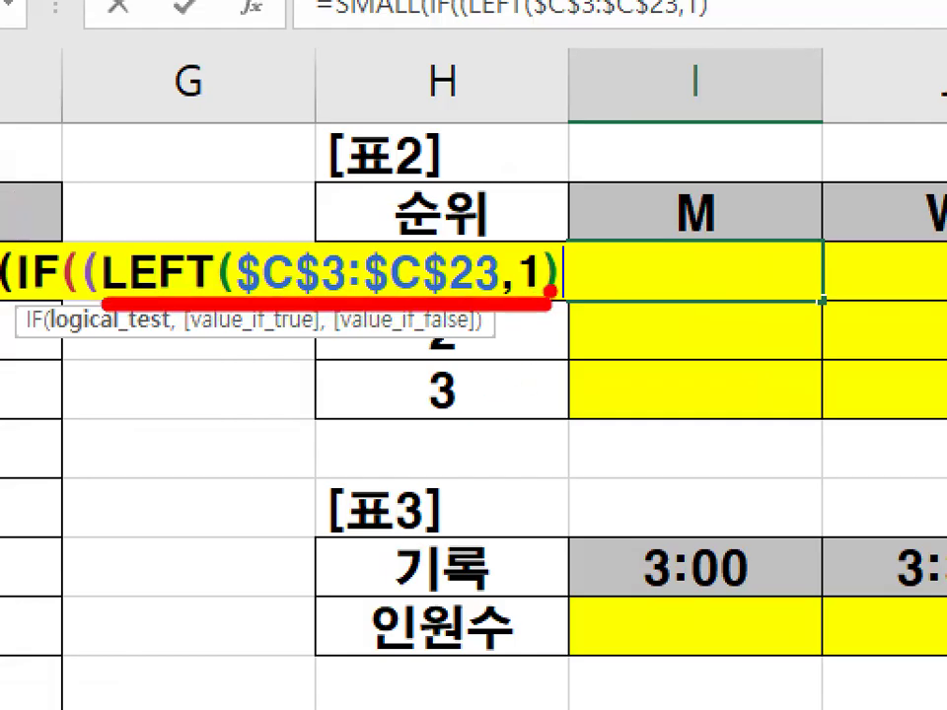
mouse_move(662, 181)
left_mouse_down()
mouse_move(760, 230)
mouse_move(664, 188)
left_mouse_up()
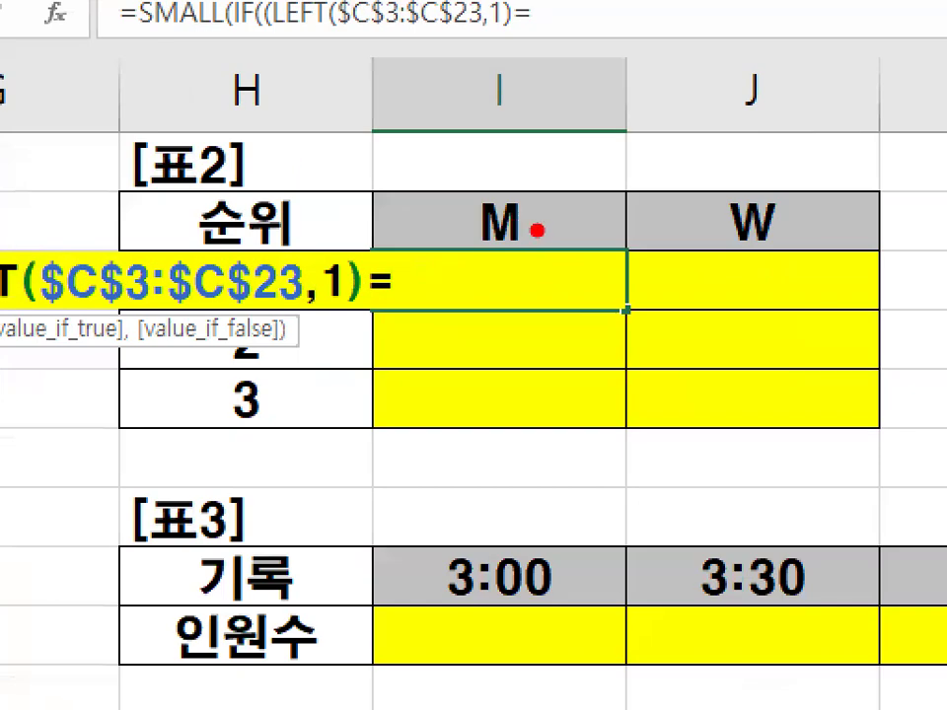
mouse_move(528, 229)
left_mouse_down()
mouse_move(501, 245)
mouse_move(502, 195)
mouse_move(547, 254)
left_mouse_up()
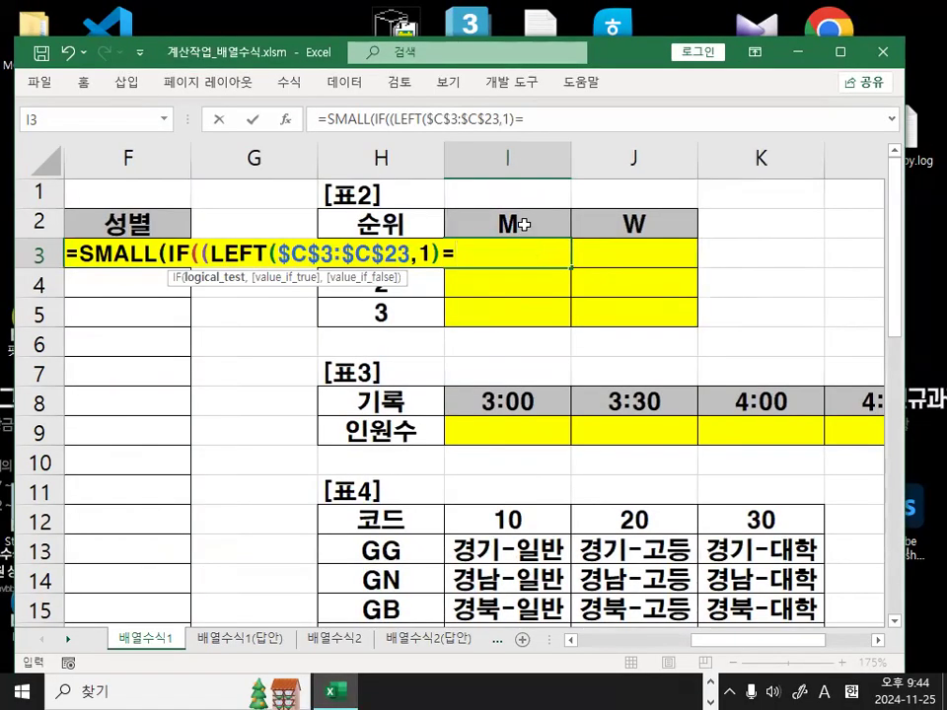
left_click(552, 219)
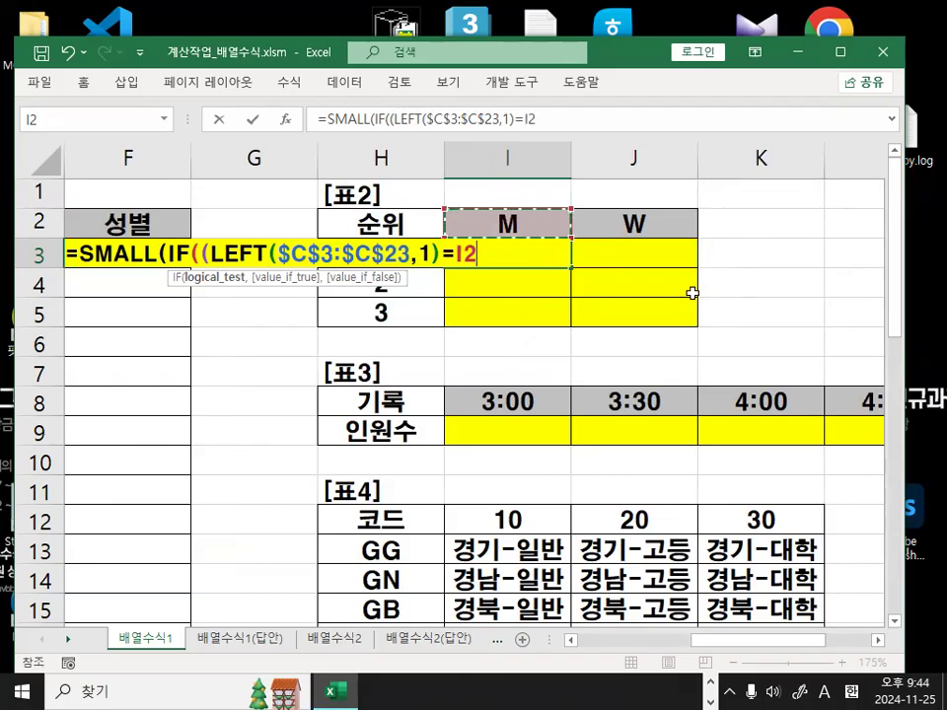
Sketch why the M header reference stays fixed going down but shifts across to W.
key("ctrl+2")
mouse_move(717, 254)
left_mouse_down()
mouse_move(713, 325)
mouse_move(747, 296)
left_mouse_up()
mouse_move(539, 235)
left_mouse_down()
mouse_move(518, 252)
mouse_move(537, 229)
mouse_move(514, 317)
mouse_move(542, 385)
left_mouse_up()
left_click_drag(548, 317, 521, 374)
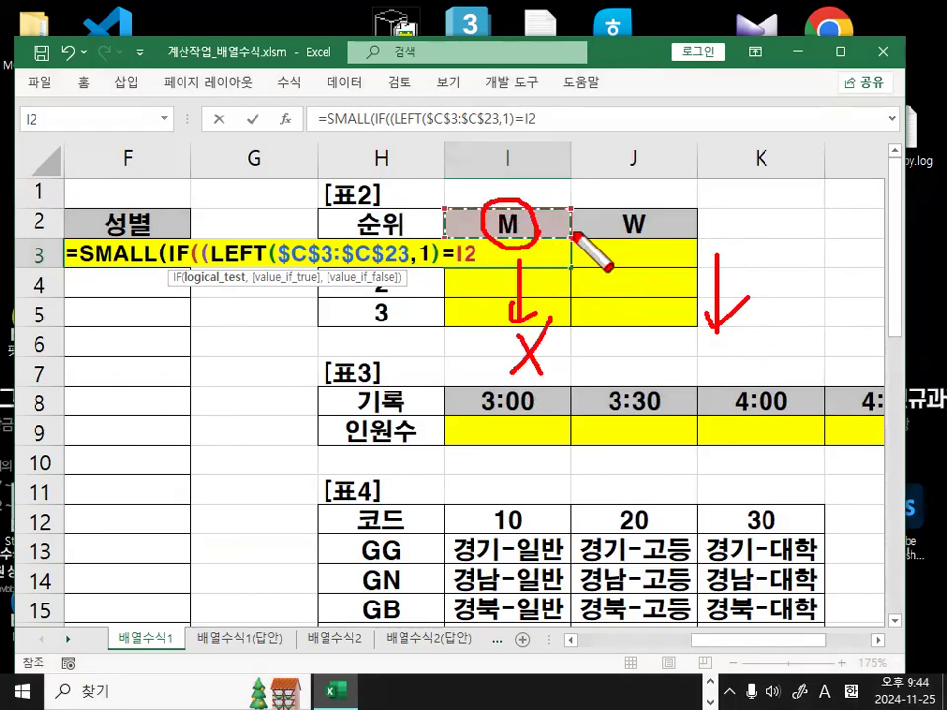
left_click_drag(540, 226, 609, 226)
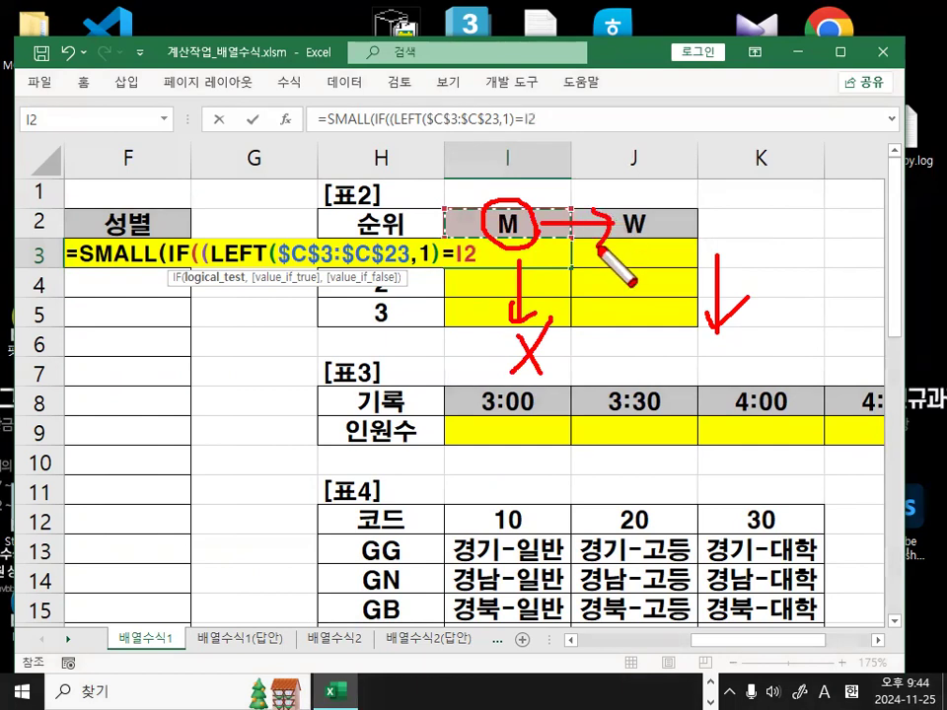
left_click_drag(535, 231, 505, 254)
key("Escape")
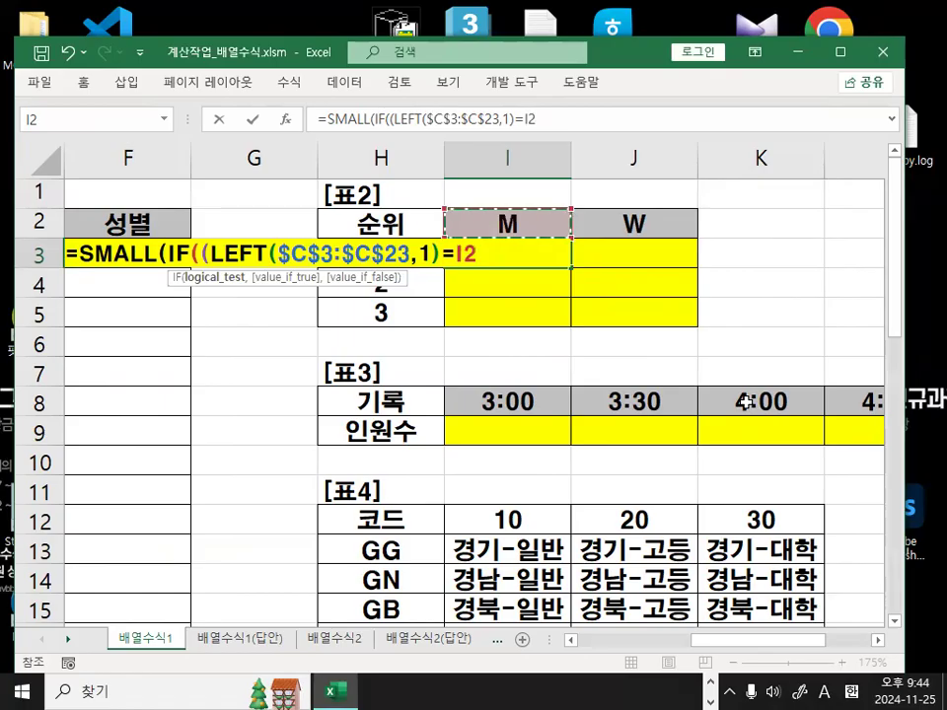
Lock the header reference as I$2, close the condition, and add a comma.
key("F4")
key("F4")
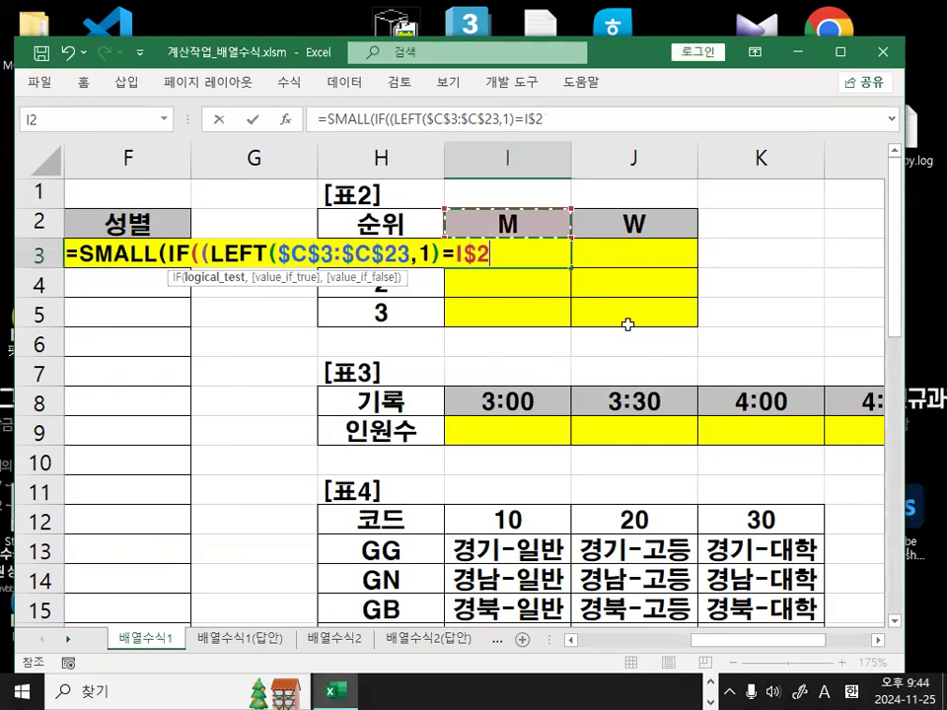
type(")")
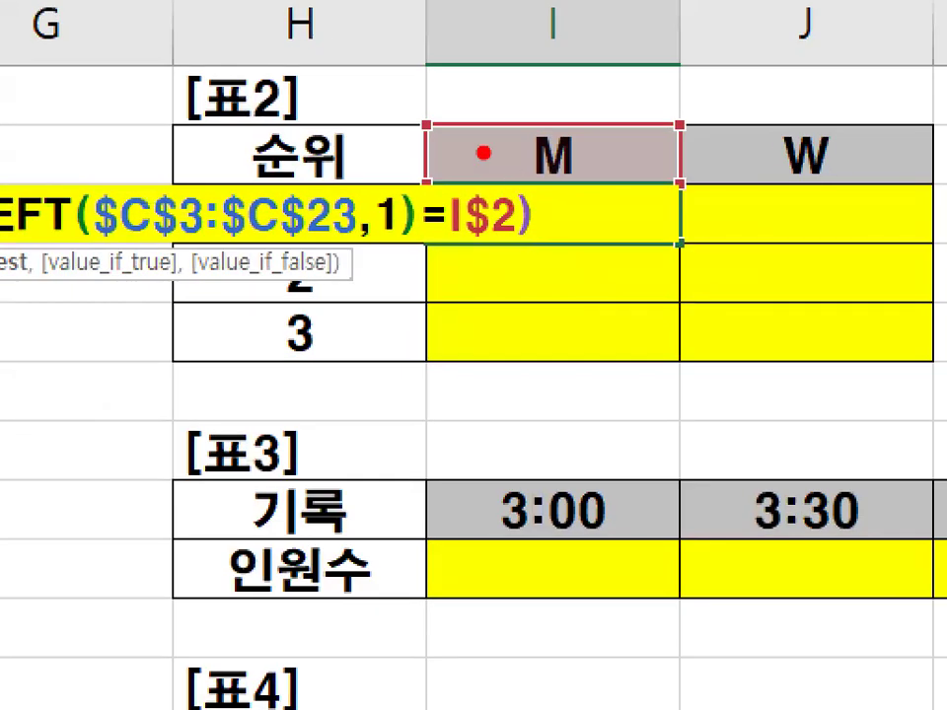
mouse_move(474, 222)
left_mouse_down()
mouse_move(514, 251)
mouse_move(487, 299)
left_mouse_up()
key("Escape")
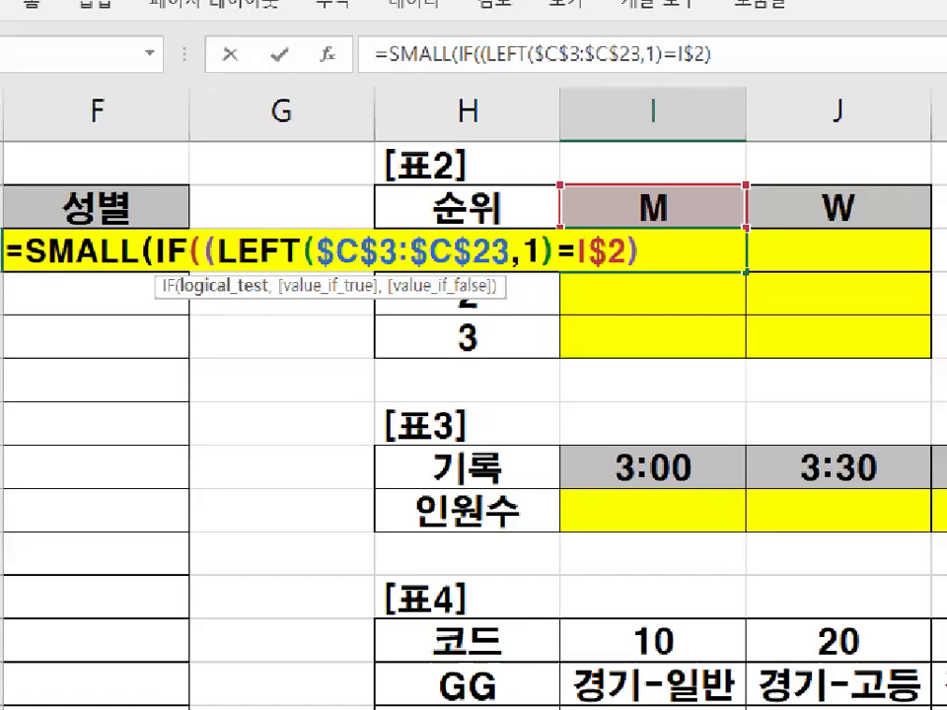
mouse_move(197, 263)
left_mouse_down()
mouse_move(162, 241)
mouse_move(196, 261)
left_mouse_up()
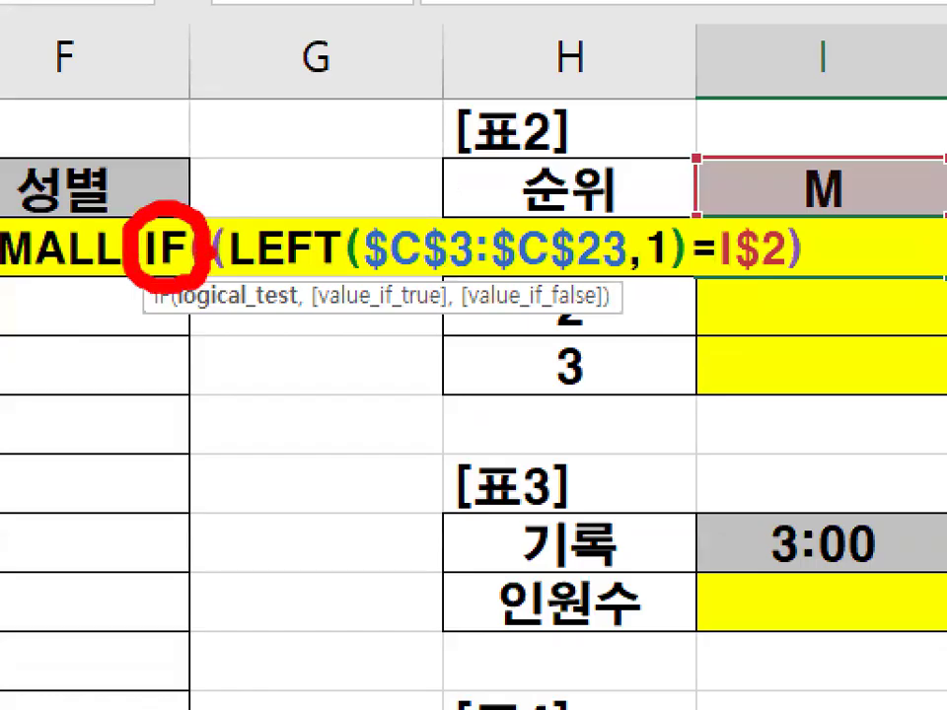
key("Escape")
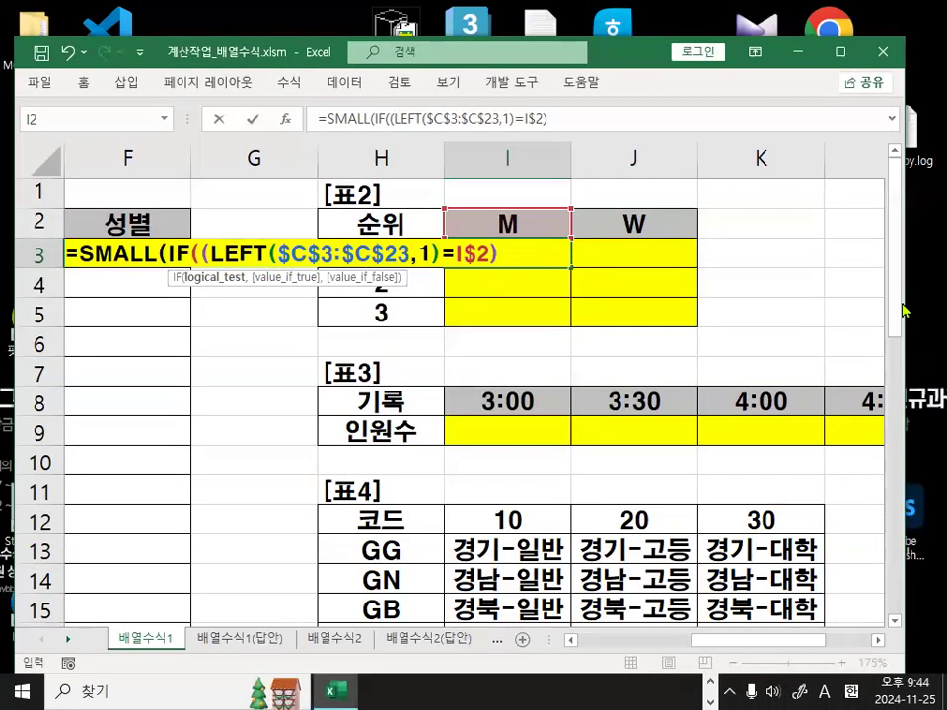
type(",")
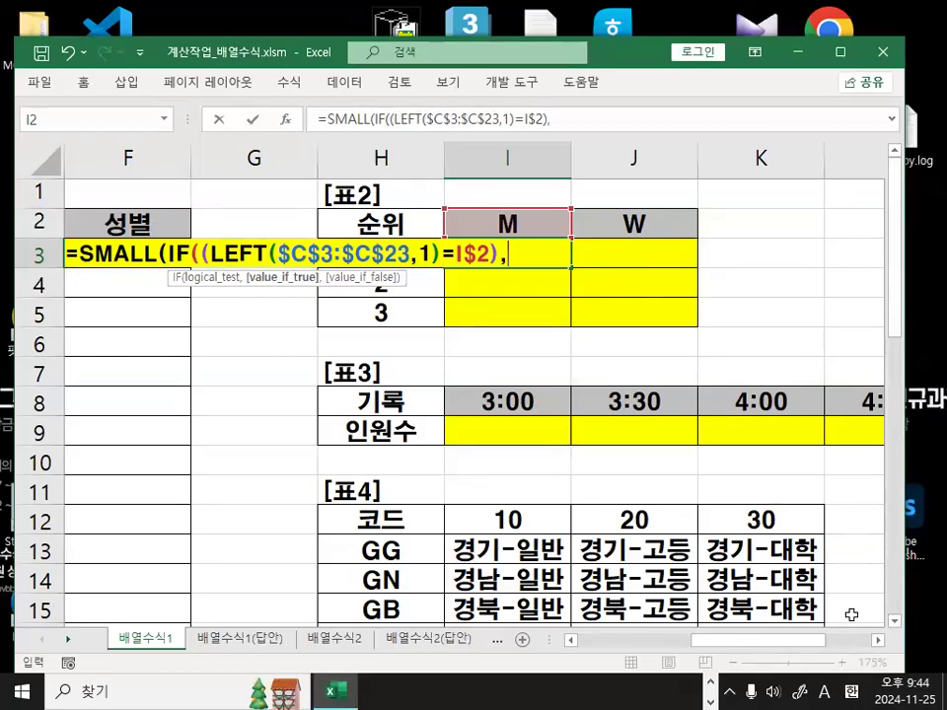
Add the record range $D$3:$D$23 as IF's values and mark the missing parentheses.
left_click_drag(744, 649, 643, 655)
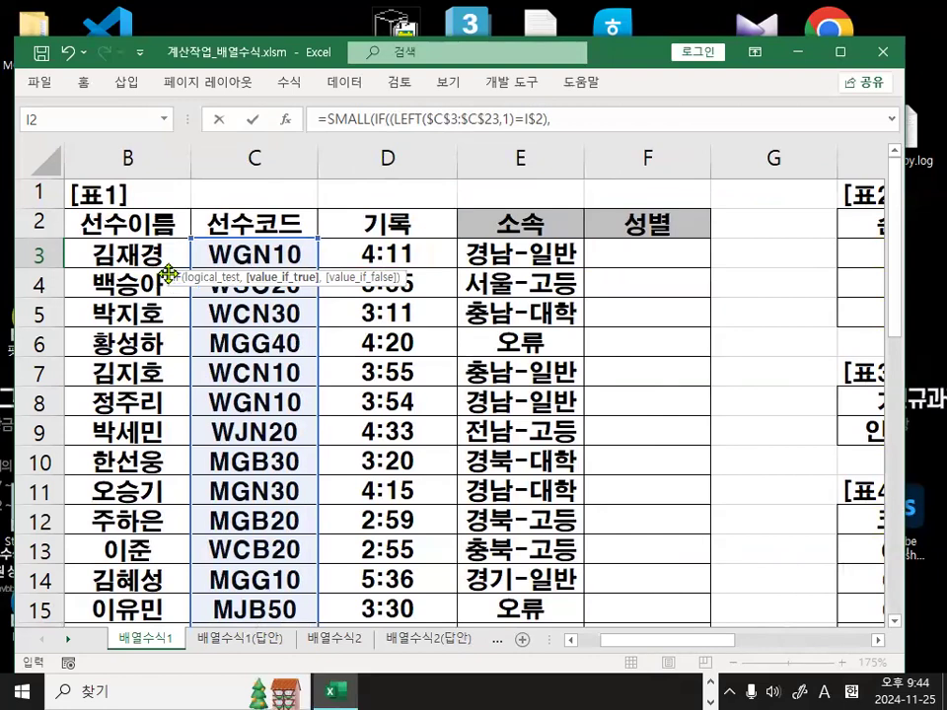
left_click_drag(173, 270, 83, 168)
left_click_drag(407, 258, 416, 559)
left_click_drag(415, 579, 416, 579)
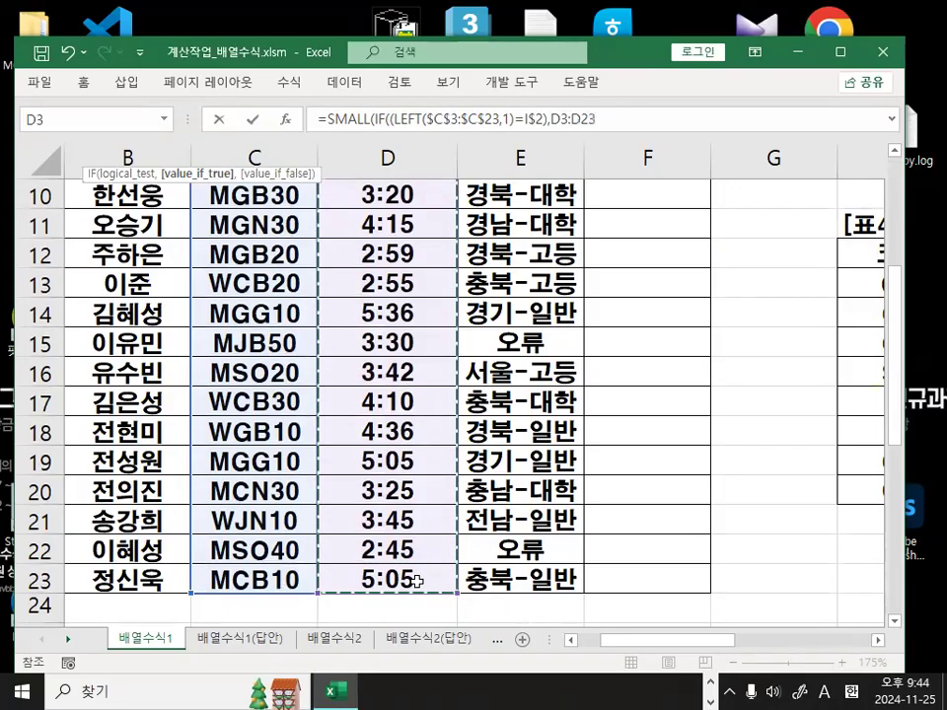
key("F4")
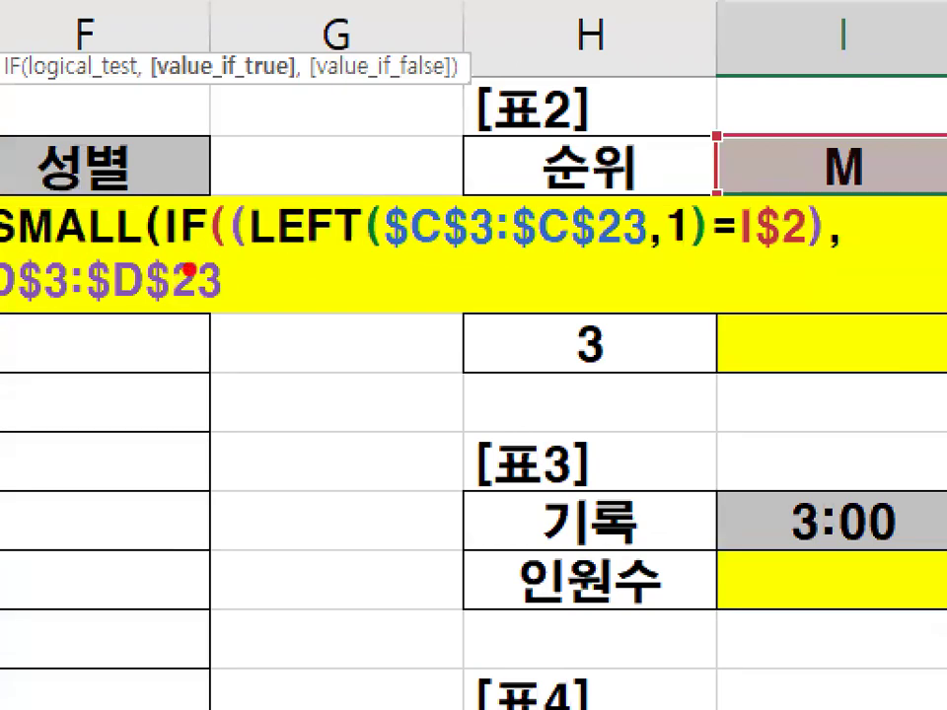
left_click_drag(191, 257, 207, 290)
left_click_drag(258, 226, 284, 320)
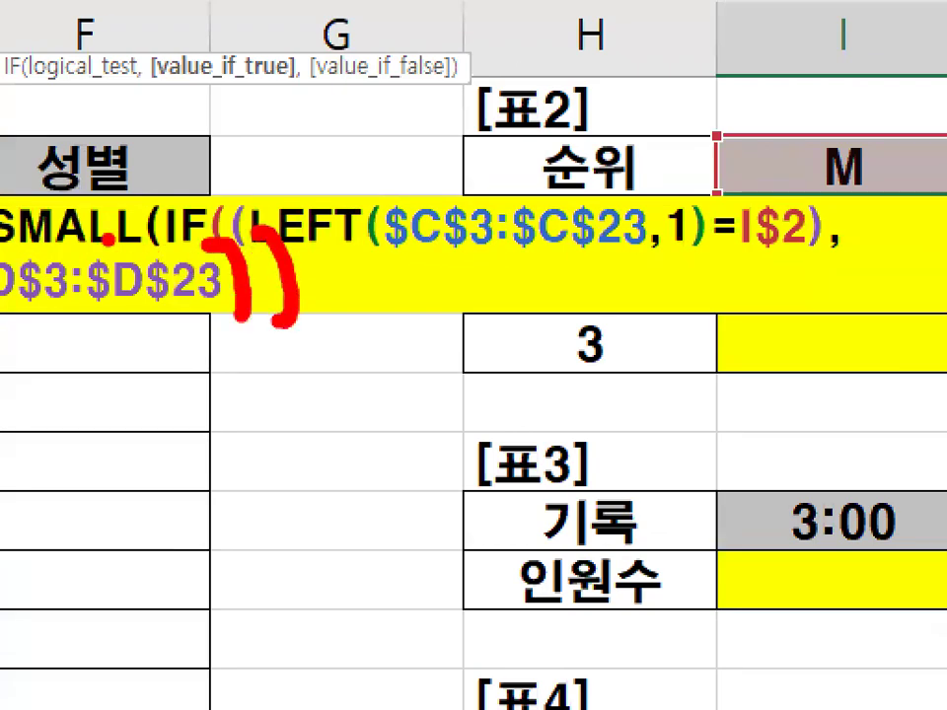
left_click_drag(17, 240, 192, 244)
key("Escape")
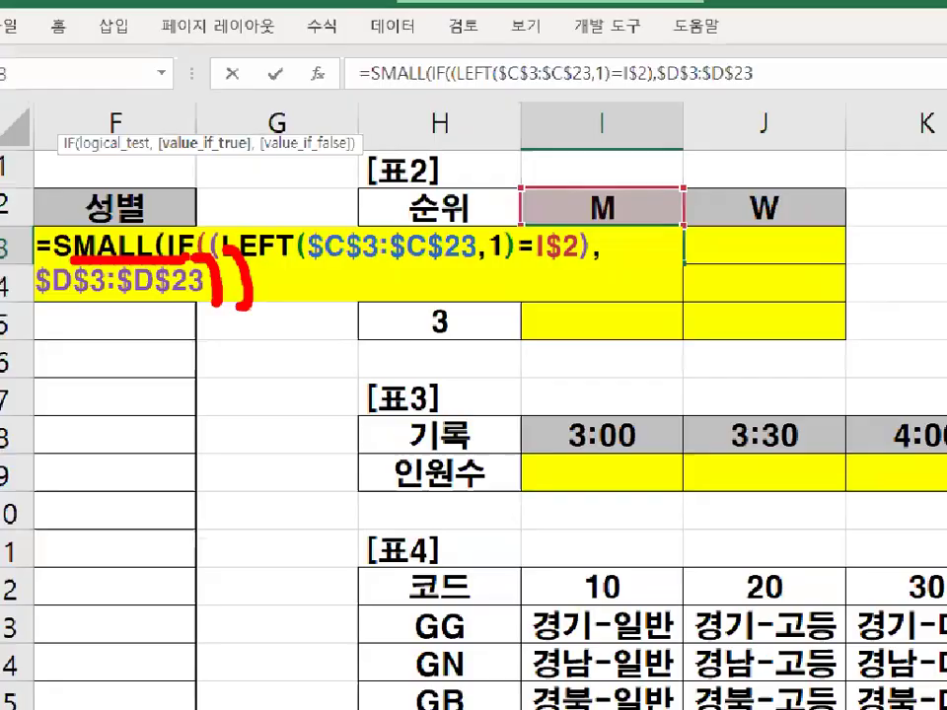
Add rank $H3 as SMALL's k and array-enter the formula, returning 2:45.
type(")")
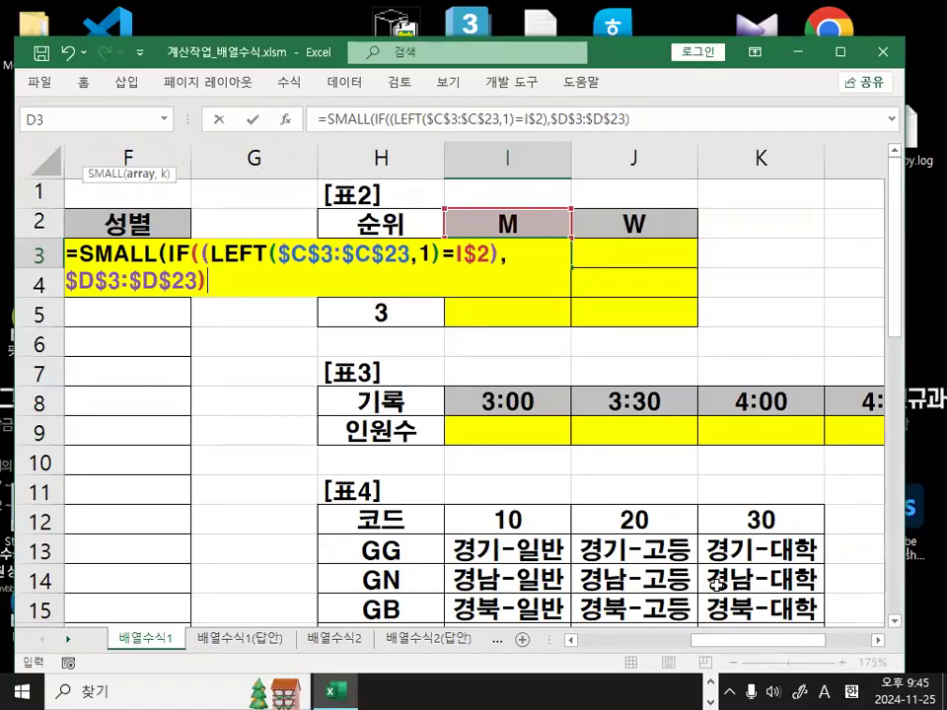
type(",")
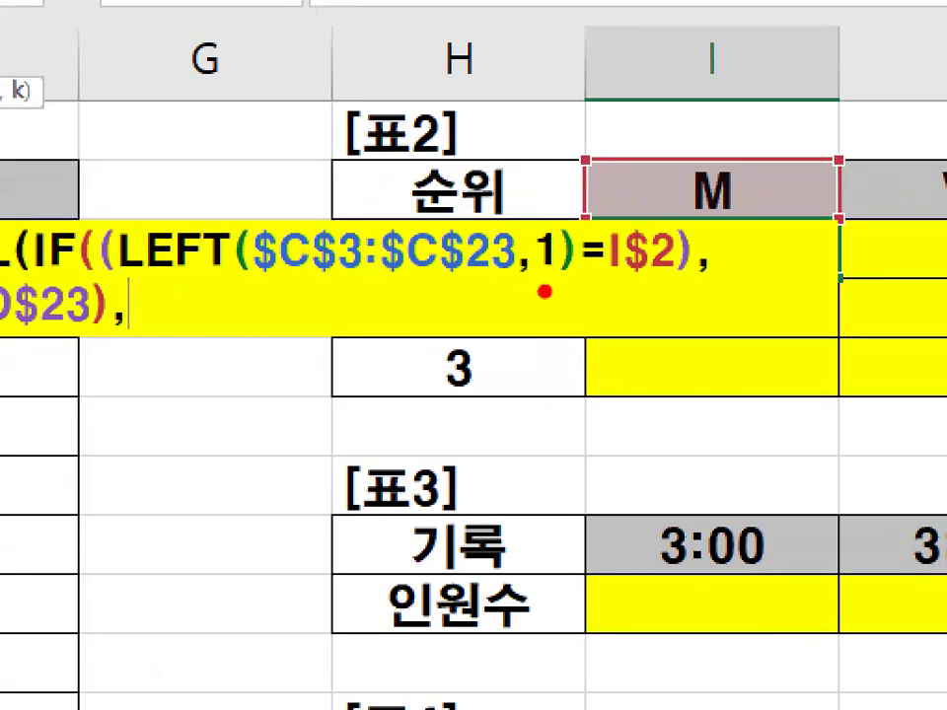
mouse_move(544, 290)
left_mouse_down()
mouse_move(381, 314)
mouse_move(464, 209)
mouse_move(515, 246)
left_mouse_up()
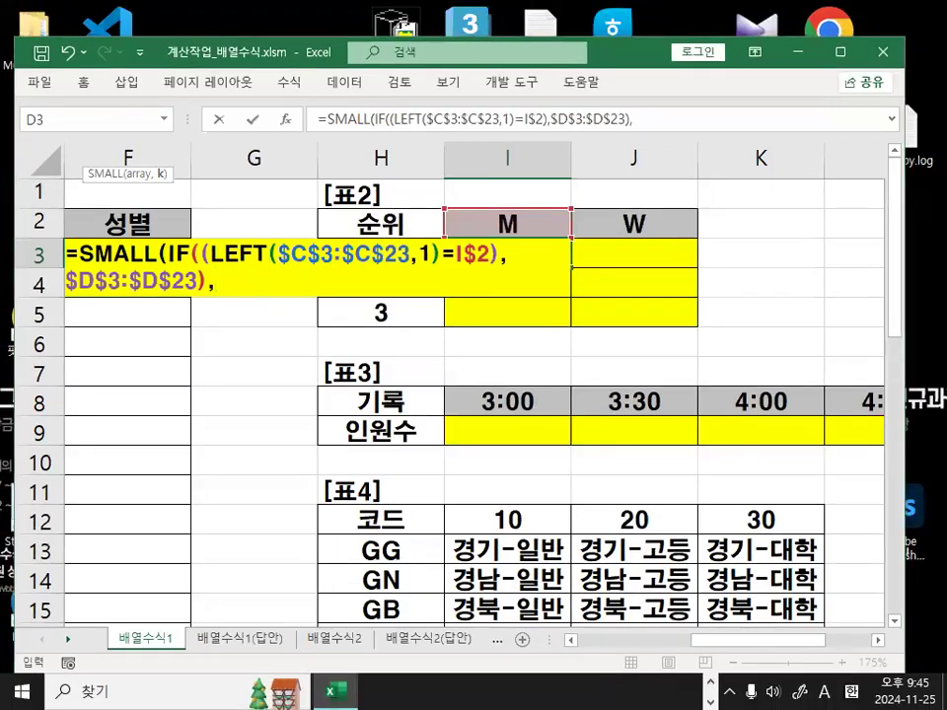
left_click_drag(524, 187, 427, 207)
mouse_move(325, 253)
left_mouse_down()
mouse_move(374, 181)
mouse_move(411, 211)
left_mouse_up()
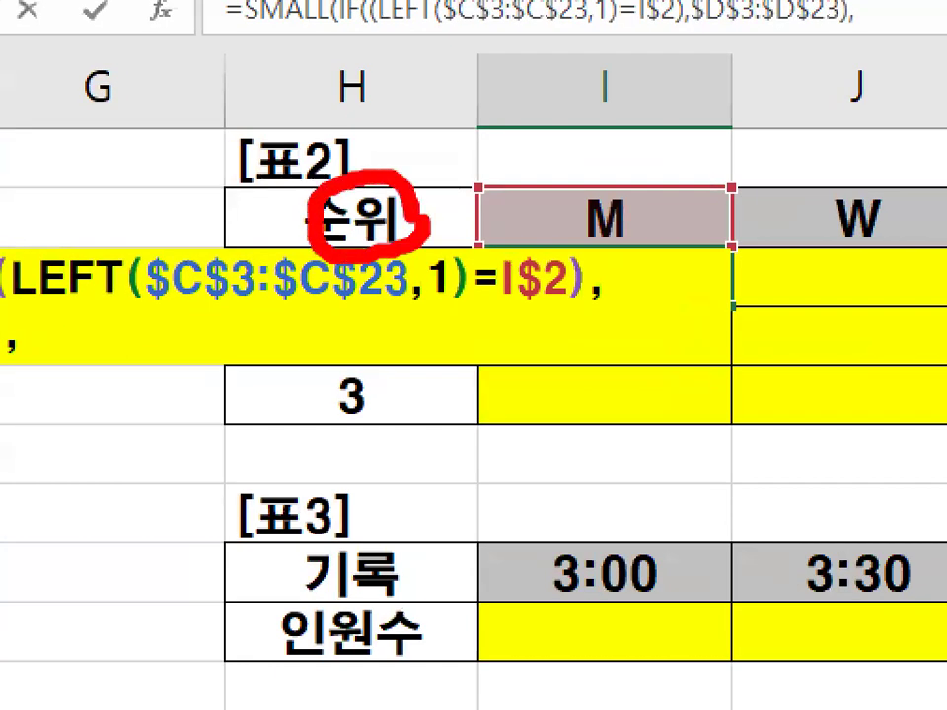
key("Escape")
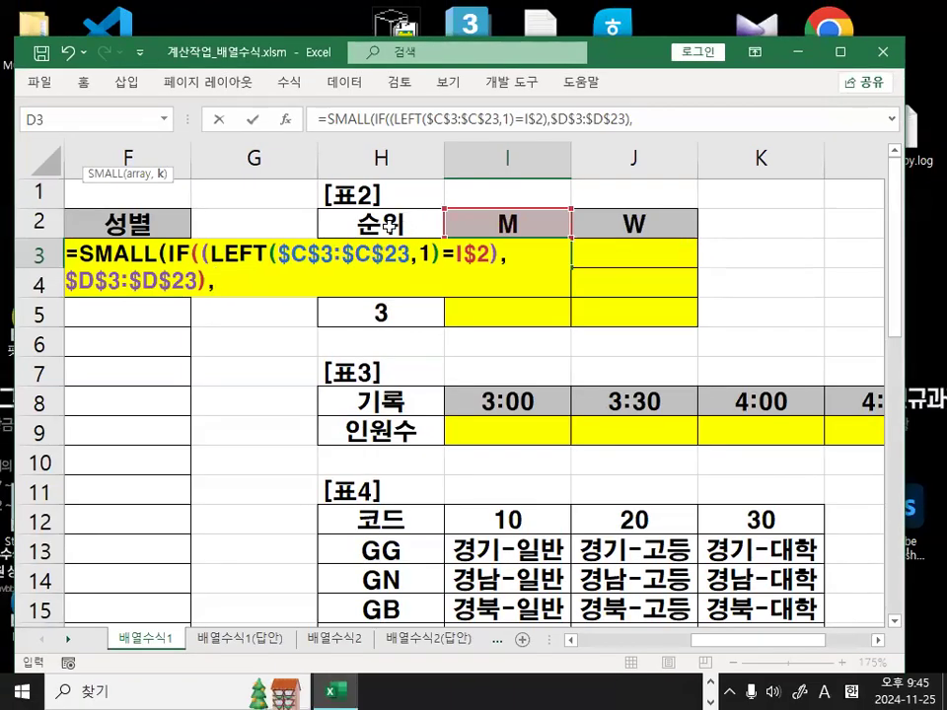
left_click(388, 226)
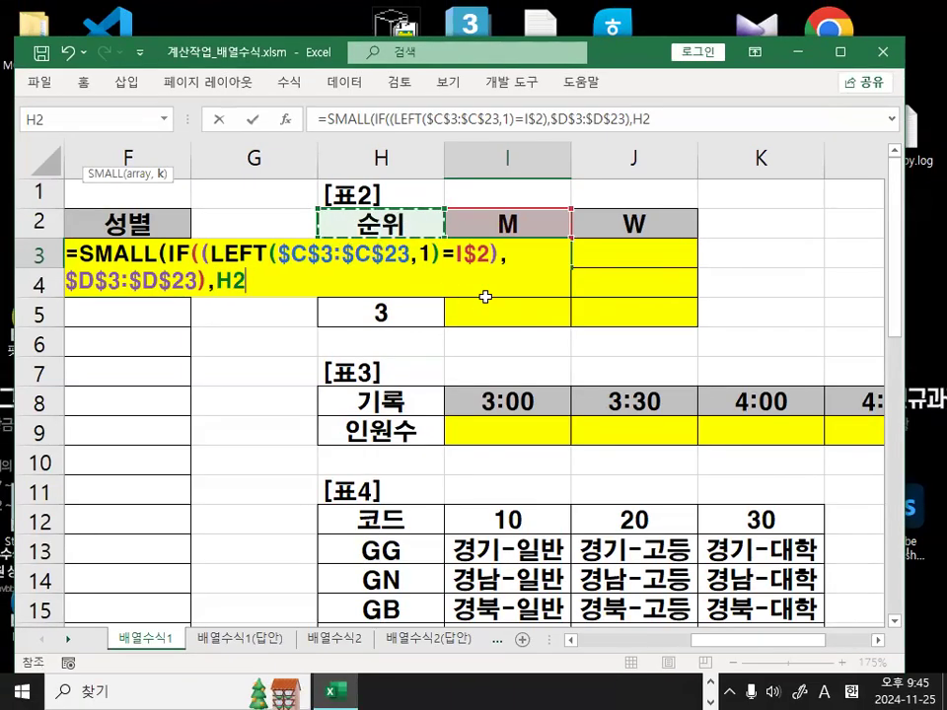
key("Down")
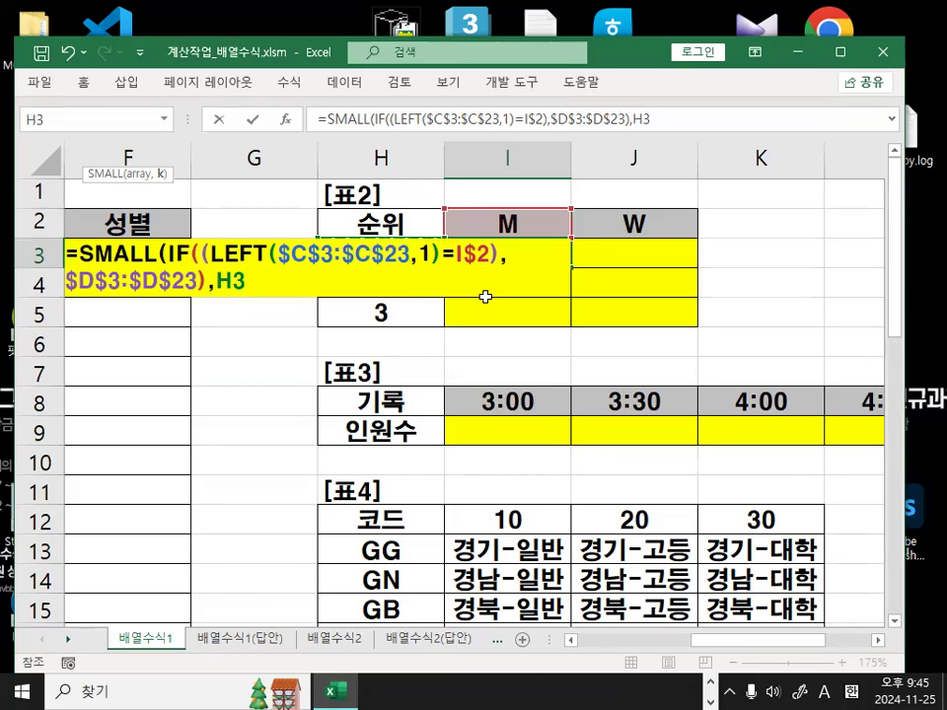
key("F4")
key("F4")
key("F4")
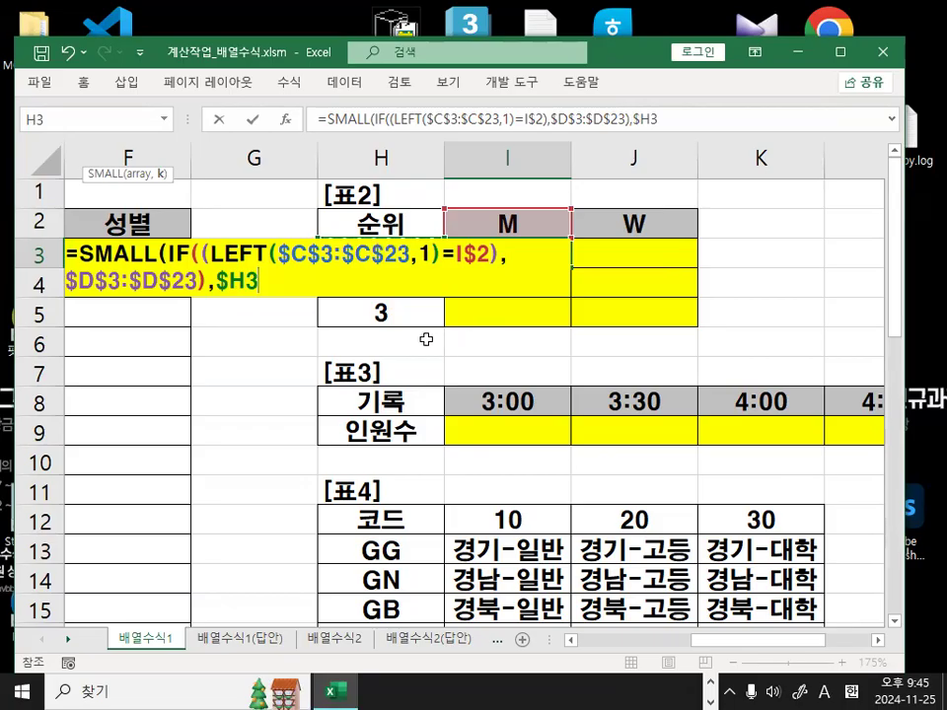
type(")")
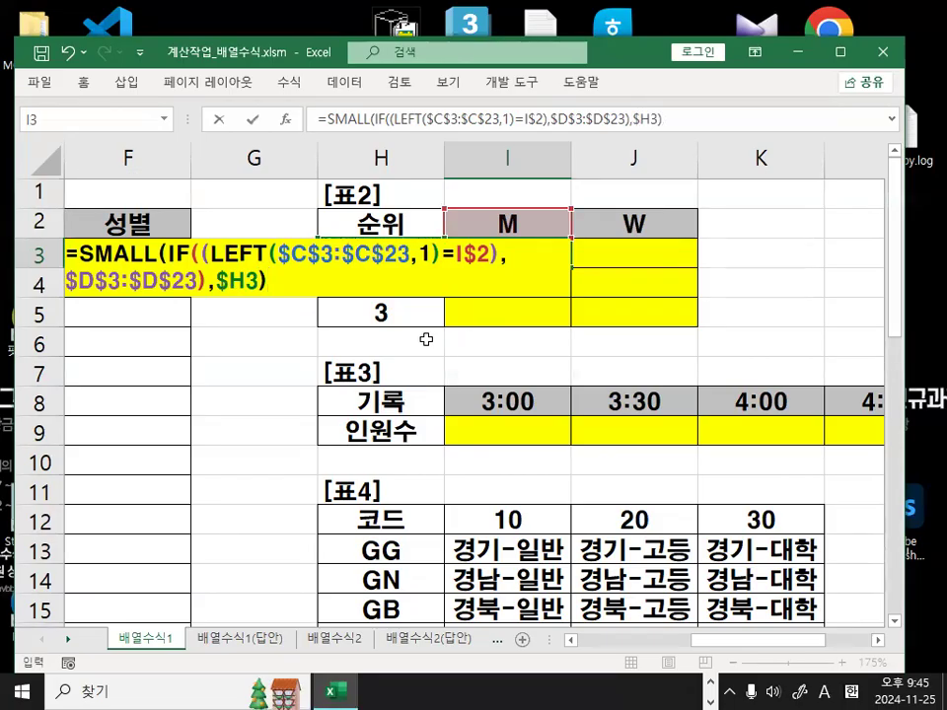
key("ctrl+shift+Return")
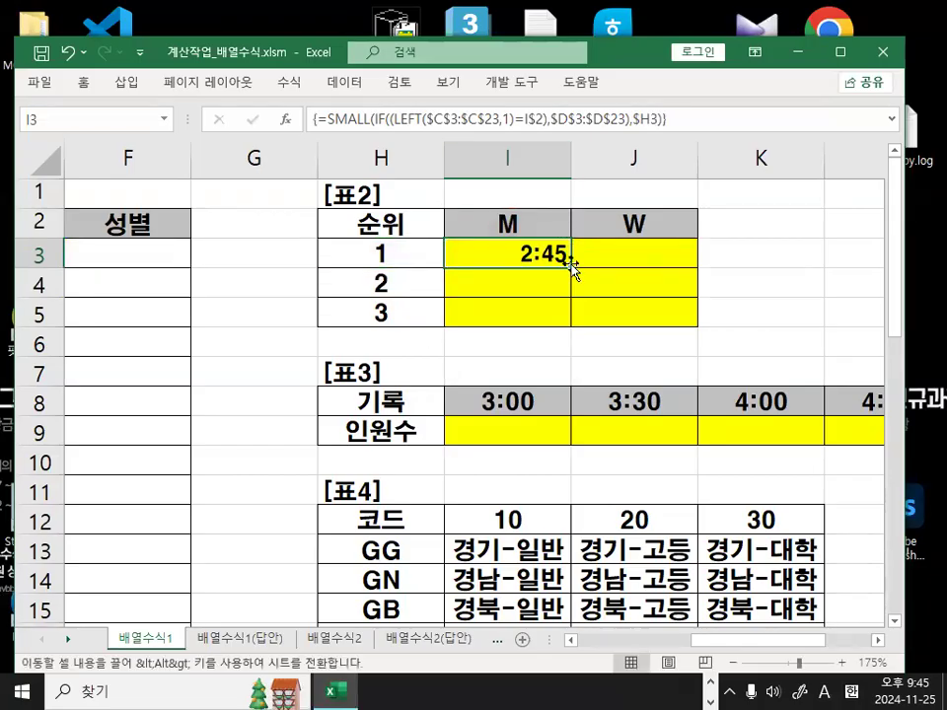
Fill the formula across to the W column and compare with the 배열수식1(답안) answer sheet.
mouse_move(572, 265)
left_mouse_down()
mouse_move(675, 268)
mouse_move(689, 247)
mouse_move(696, 324)
mouse_move(307, 321)
mouse_move(697, 169)
mouse_move(713, 254)
left_mouse_up()
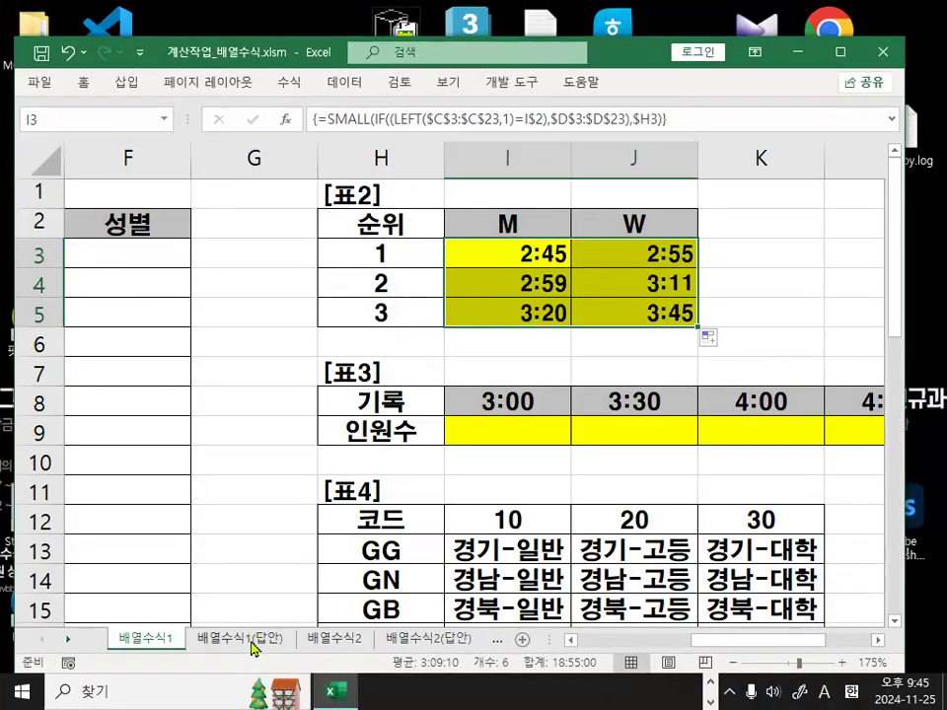
left_click(242, 638)
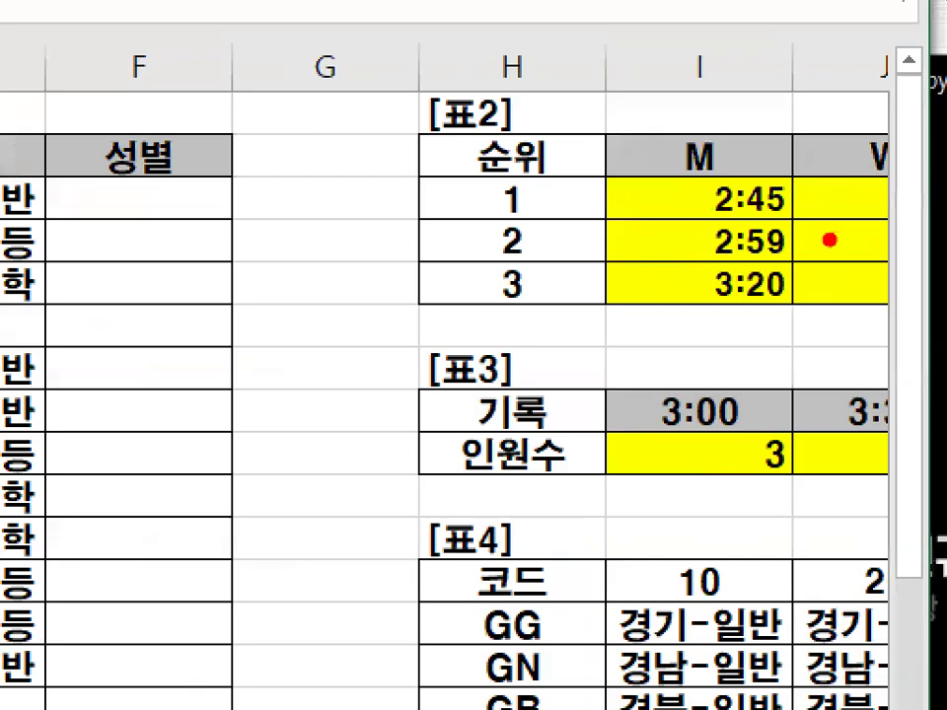
mouse_move(860, 256)
left_mouse_down()
mouse_move(760, 234)
mouse_move(868, 238)
left_mouse_up()
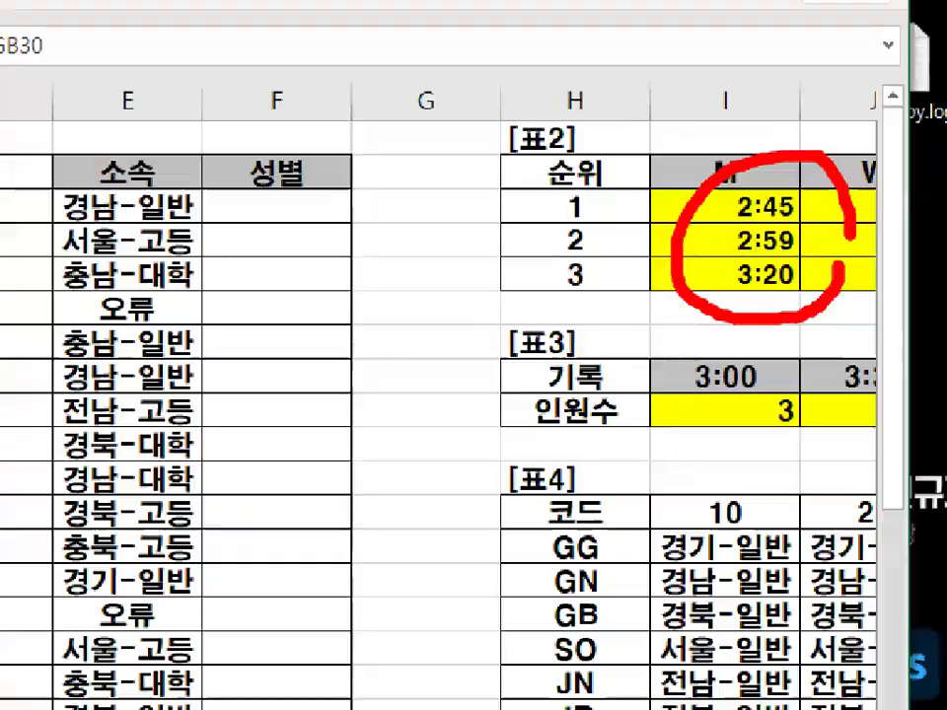
left_click(146, 666)
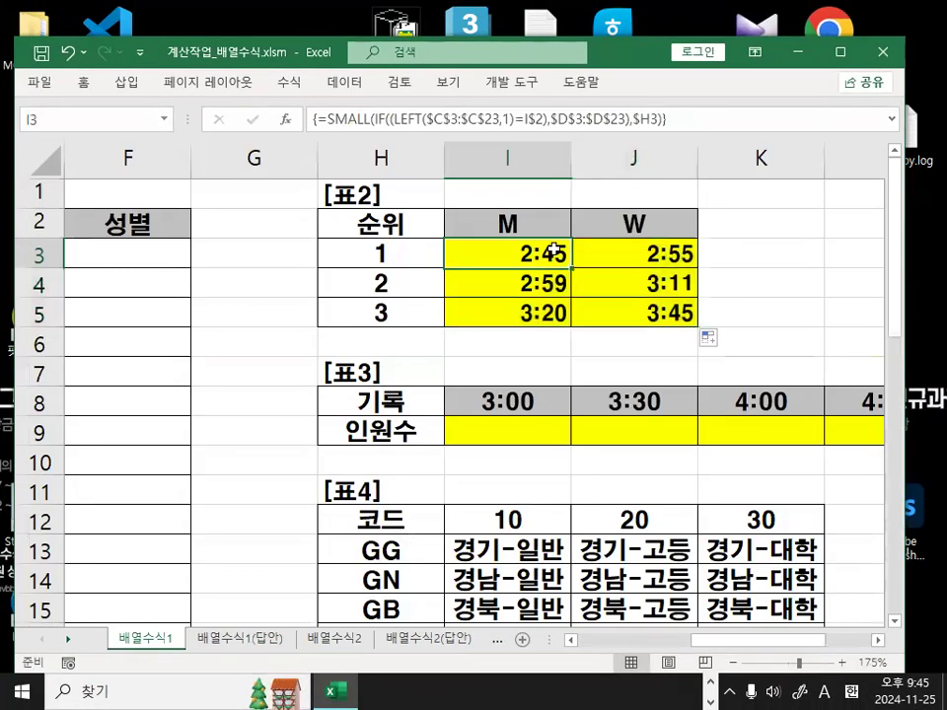
Bring the Notepad class notes over the workbook, caret on the empty last line.
left_click(709, 681)
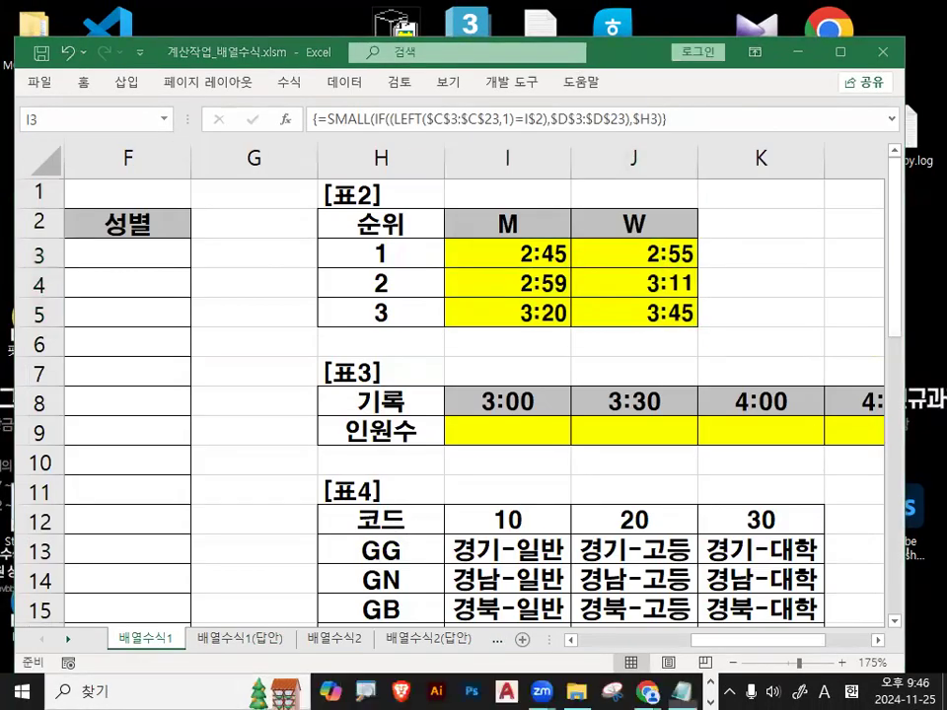
left_click(682, 692)
left_click(275, 470)
Paste the formula notes, then delete the reference-type notes, autofill notes and long dashed line.
type("- 선수코드범위(참조범위-F4 1번) - 기록범위(계산범위 - F4 1번)  - 위쪽셀주소 (행만고정 - F4 2번) - 왼쪽셀주소 (열만고정 - F4 3번)  =SMALL(IF((LEFT($C$3:$C$23,1)=I$2),$D$3:$D$23),$H3)")
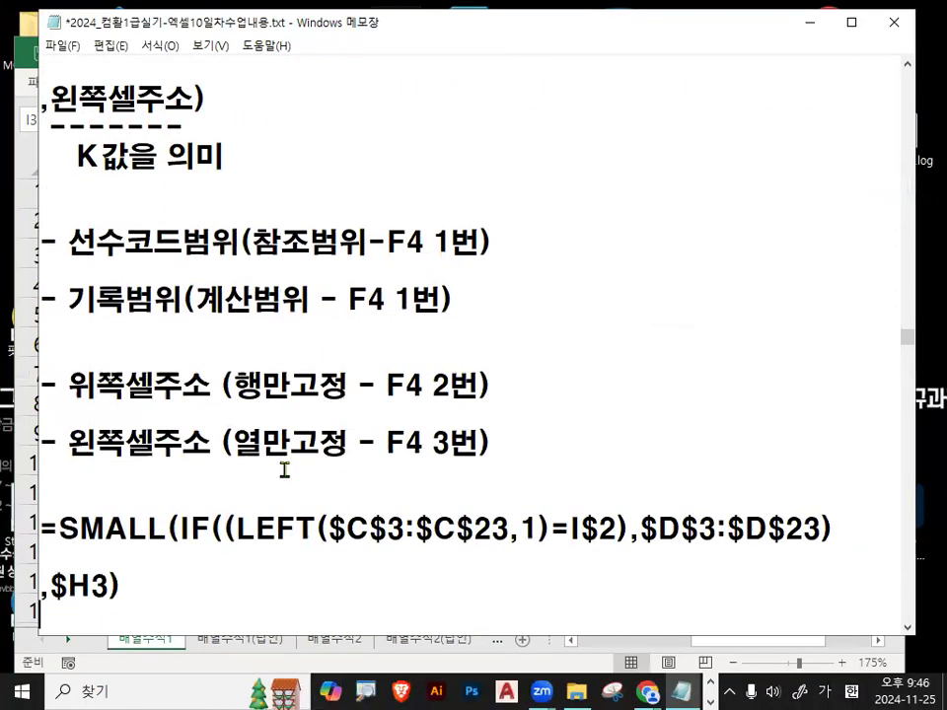
scroll(284, 471, "down", 1)
key("Delete")
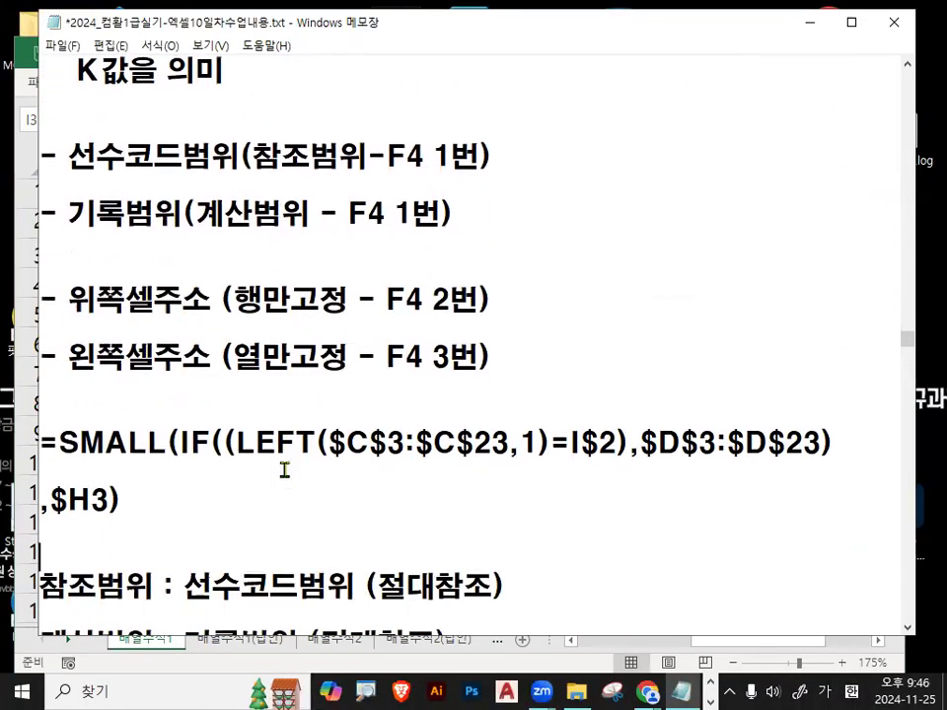
key("shift+Down")
key("shift+Down")
key("shift+Down")
key("shift+Down")
key("shift+Down")
key("shift+Down")
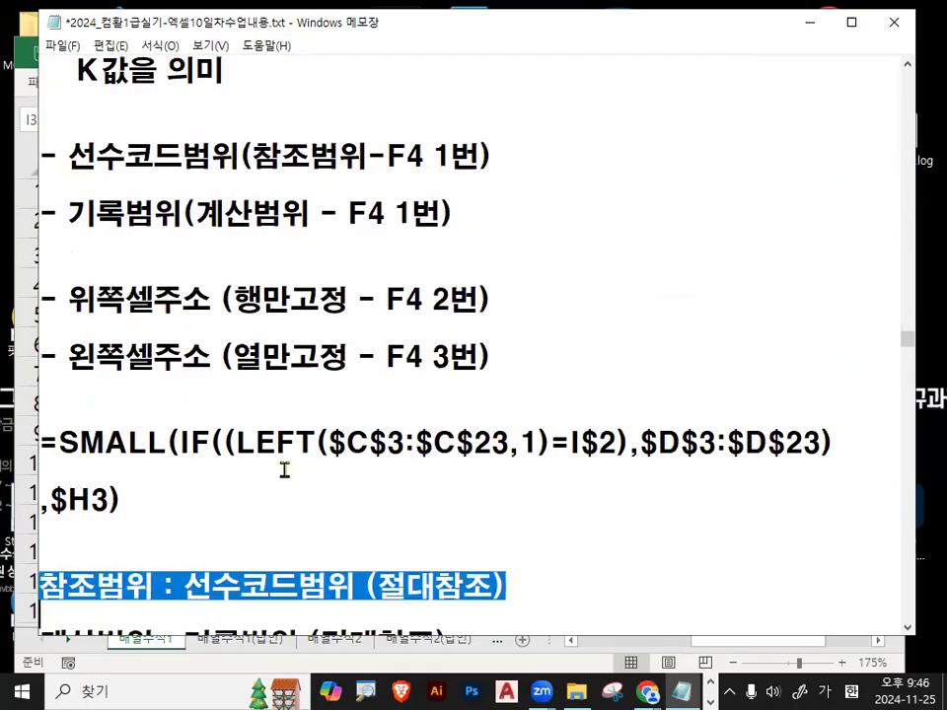
key("shift+Down")
key("shift+Down")
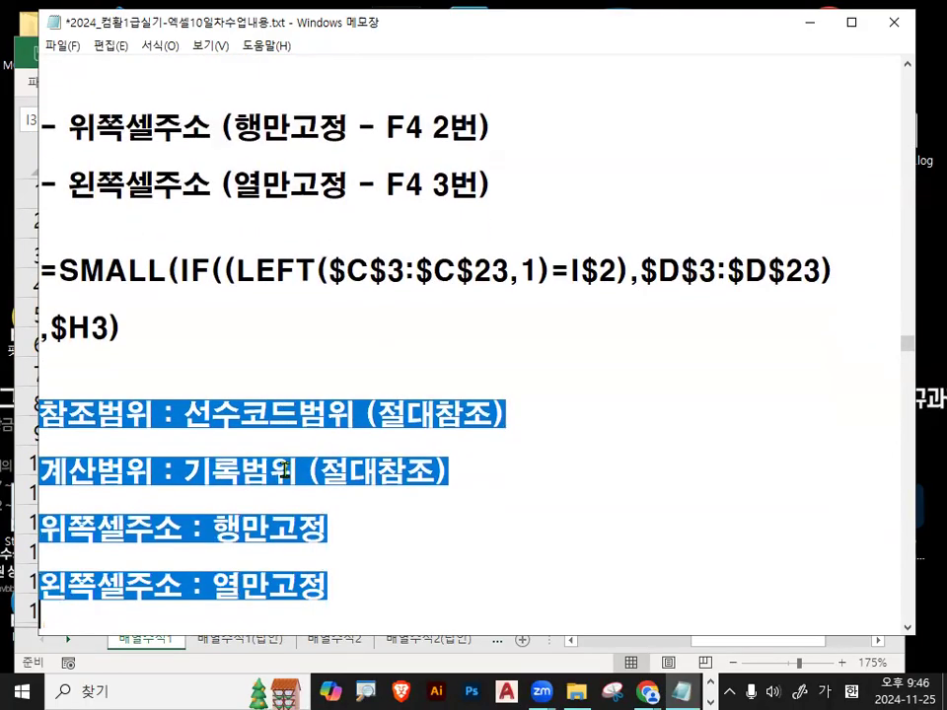
key("Delete")
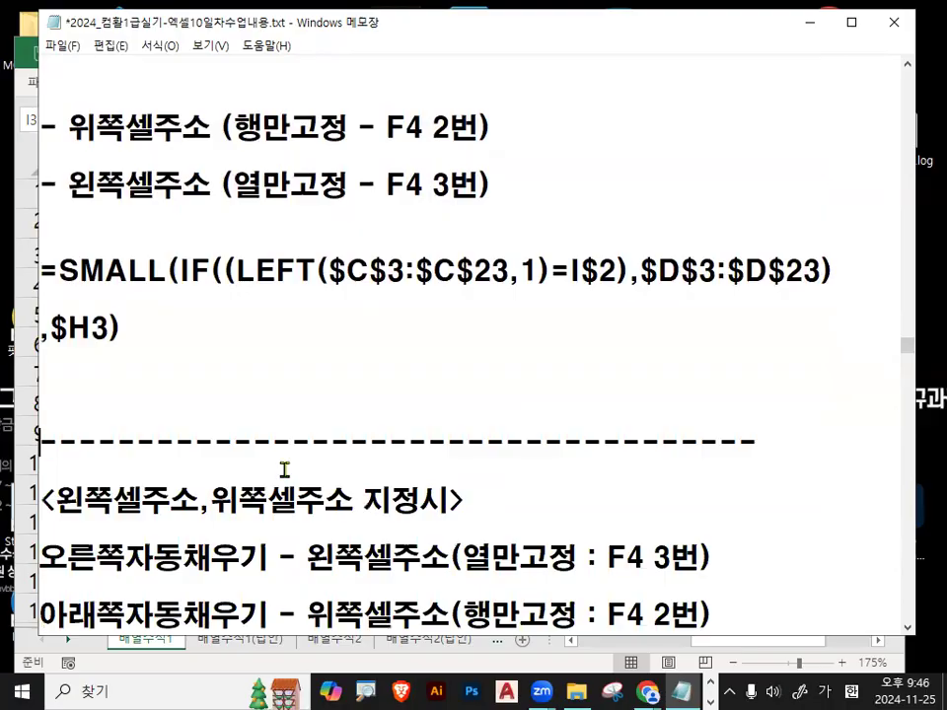
key("shift+Down")
key("shift+Down")
key("shift+Down")
key("shift+Down")
key("shift+Up")
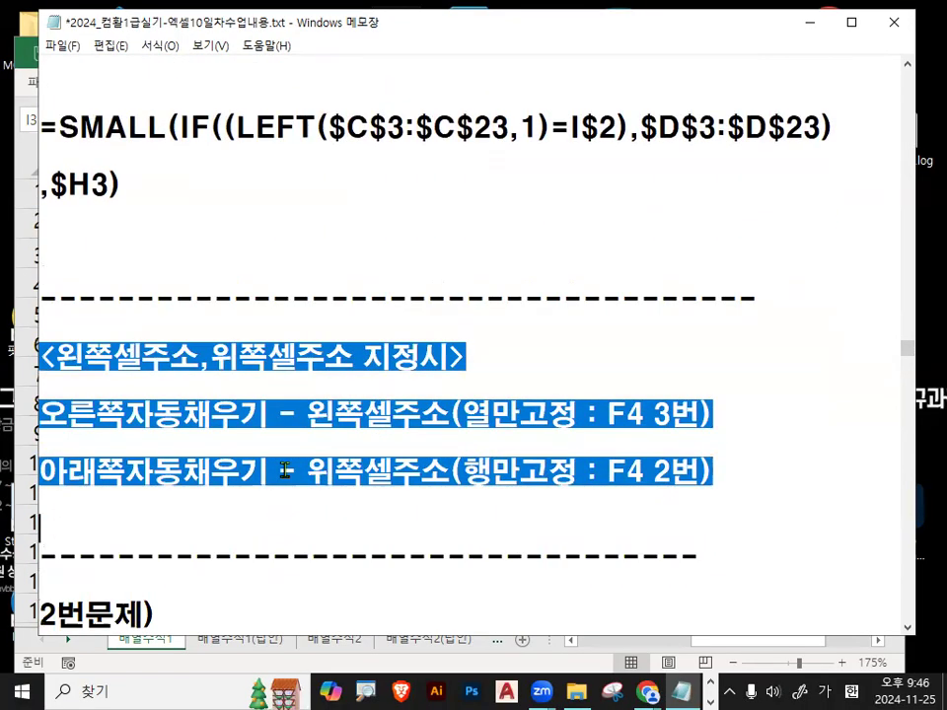
key("Delete")
key("Up")
key("shift+End")
key("Delete")
key("Up")
key("Up")
key("Up")
key("Up")
key("Up")
key("Up")
key("Up")
key("Up")
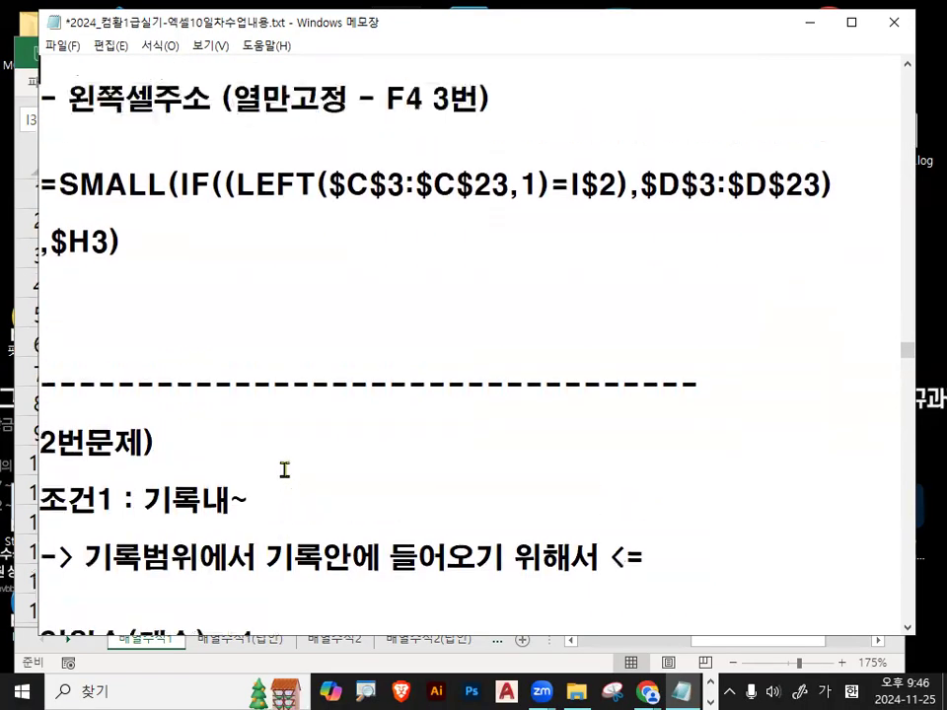
key("Up")
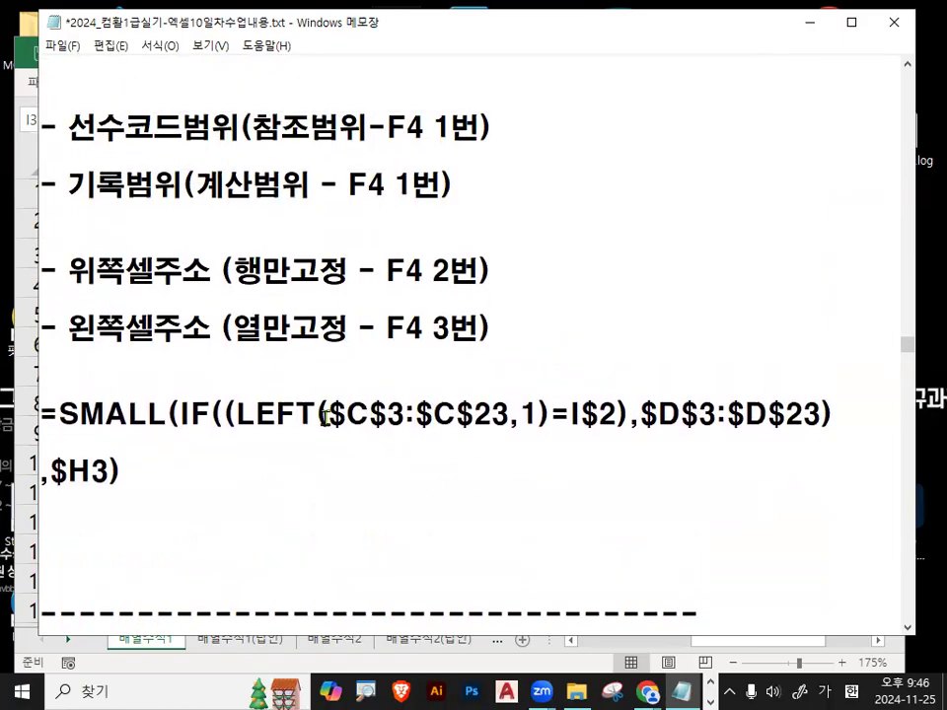
Highlight the $C$3:$C$23, $D$3:$D$23, I$2 and $H3 references and the IF condition in the formula.
left_click_drag(328, 412, 509, 414)
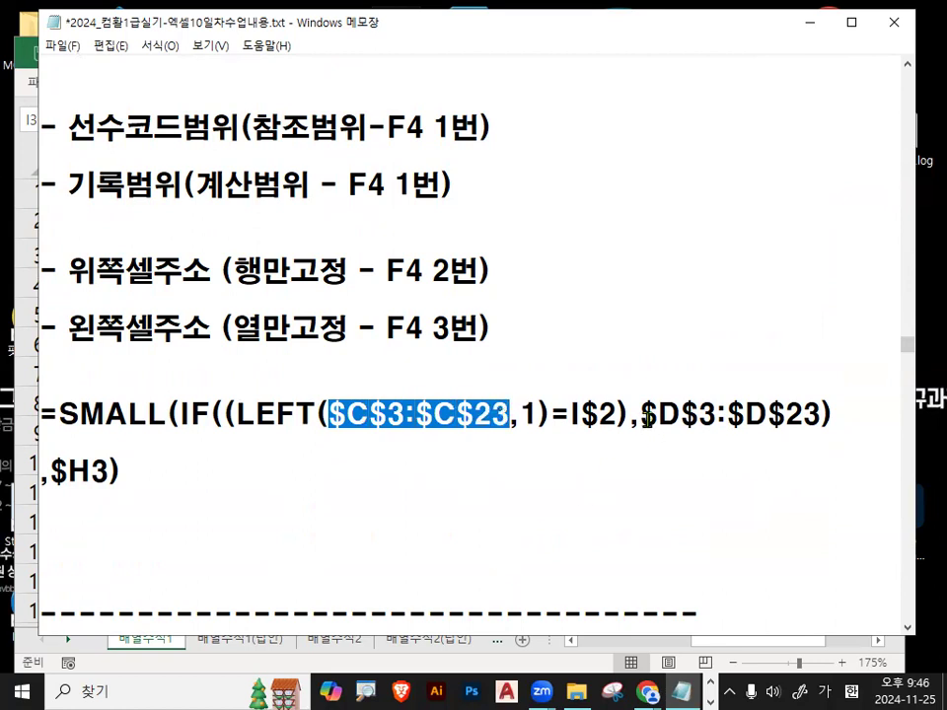
left_click_drag(643, 415, 820, 414)
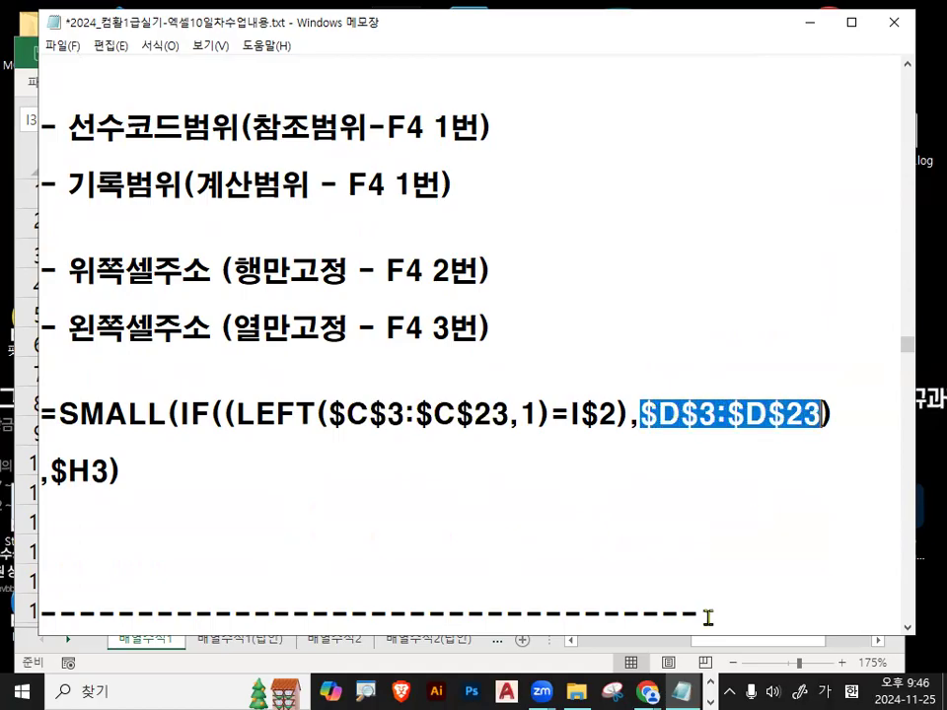
left_click_drag(569, 414, 618, 414)
mouse_move(544, 680)
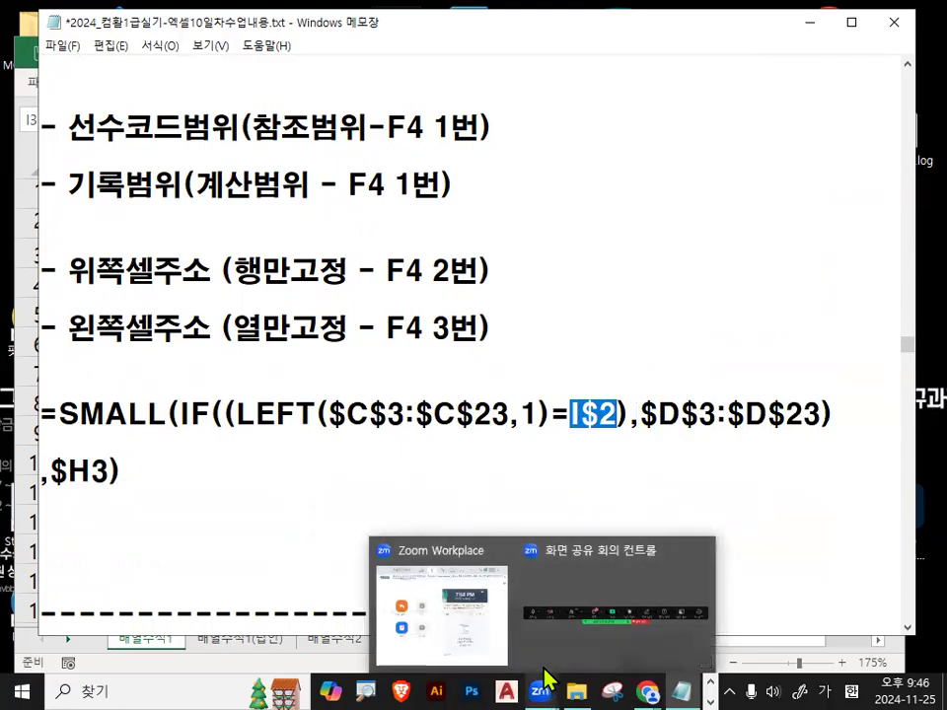
left_click(571, 443)
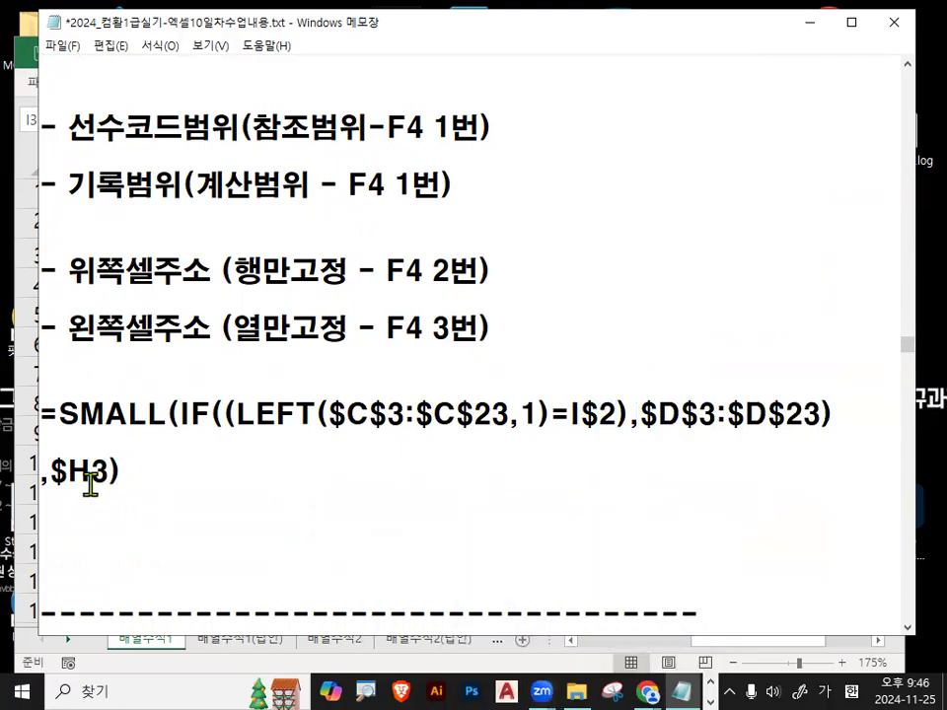
left_click_drag(51, 473, 107, 476)
left_click_drag(564, 414, 616, 414)
left_click_drag(49, 472, 109, 471)
left_click(182, 464)
key("alt+Tab")
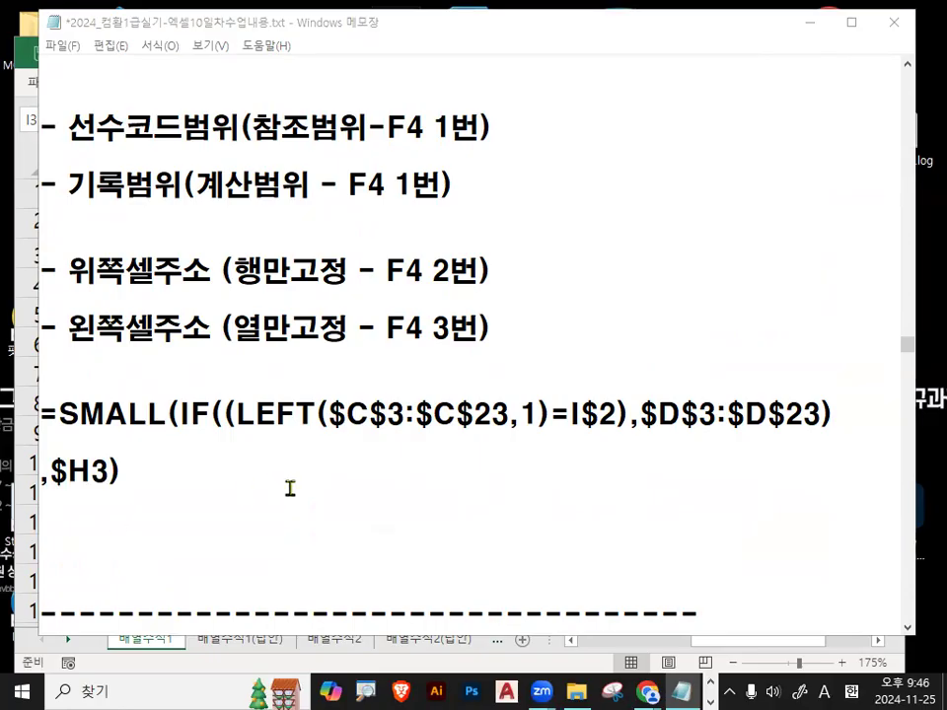
left_click(194, 416)
left_click_drag(214, 419, 786, 416)
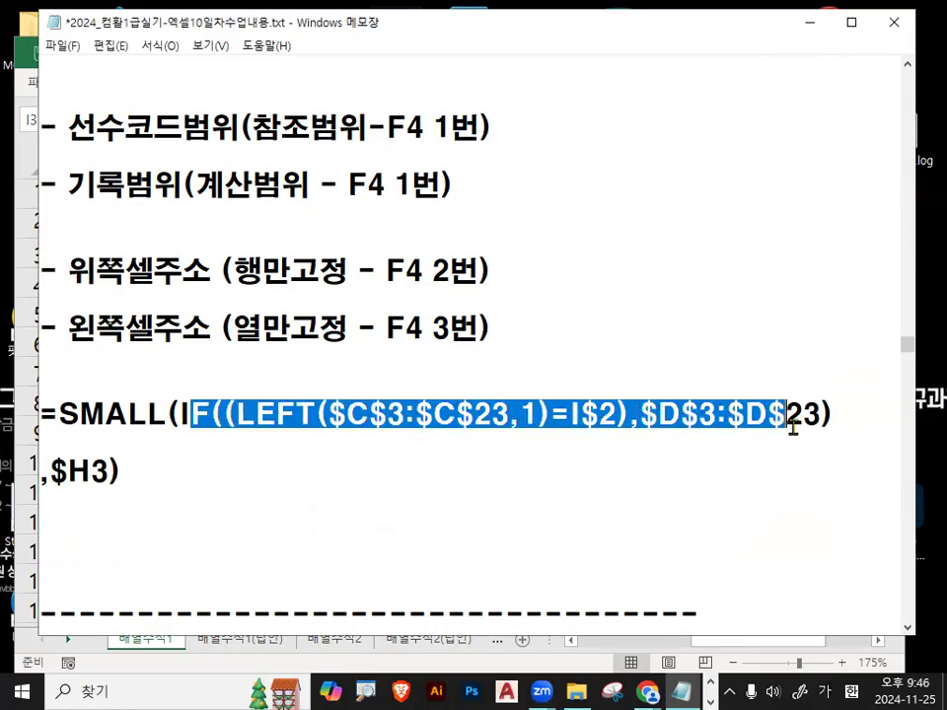
left_click(386, 477)
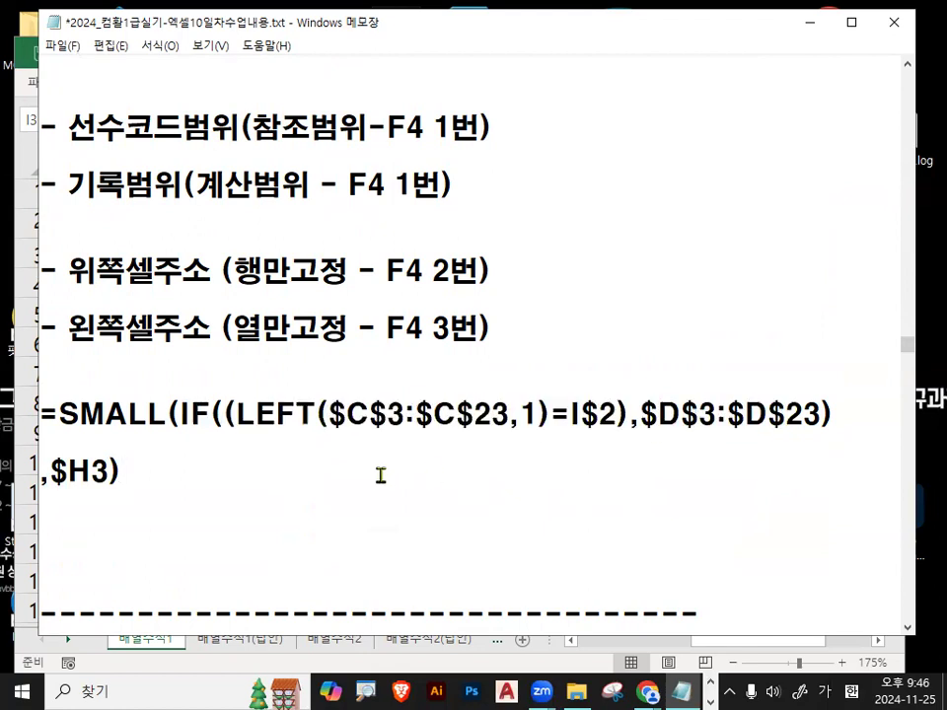
Copy the actual $C$3:$C$23 SMALL formula and paste it on new lines below 'K값을 의미'.
scroll(438, 441, "up", 2)
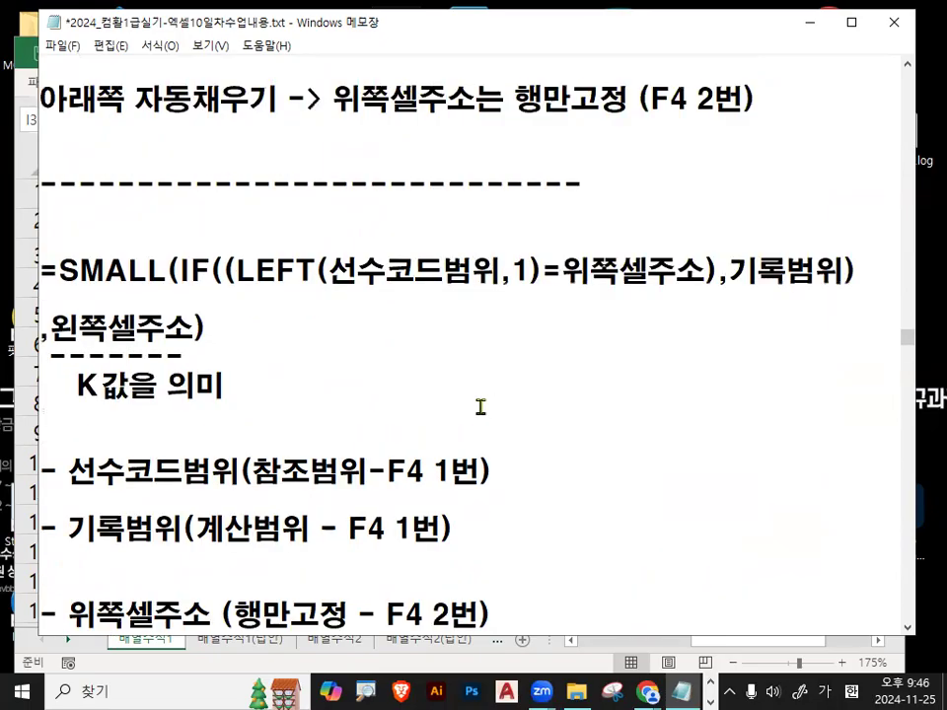
left_click_drag(44, 266, 235, 393)
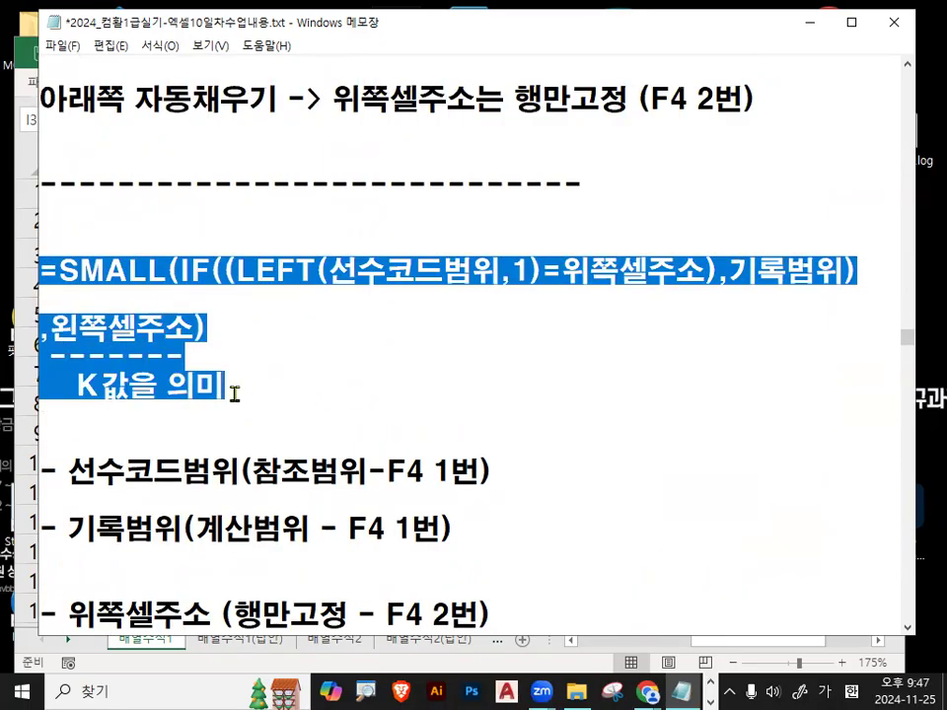
scroll(233, 392, "down", 2)
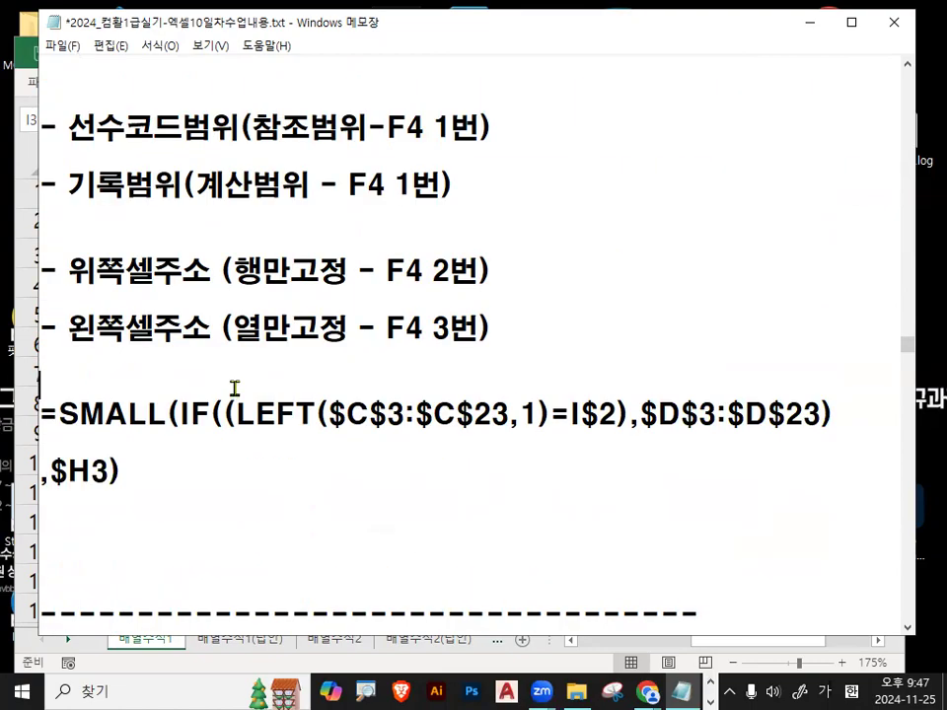
left_click_drag(44, 415, 167, 465)
key("ctrl+c")
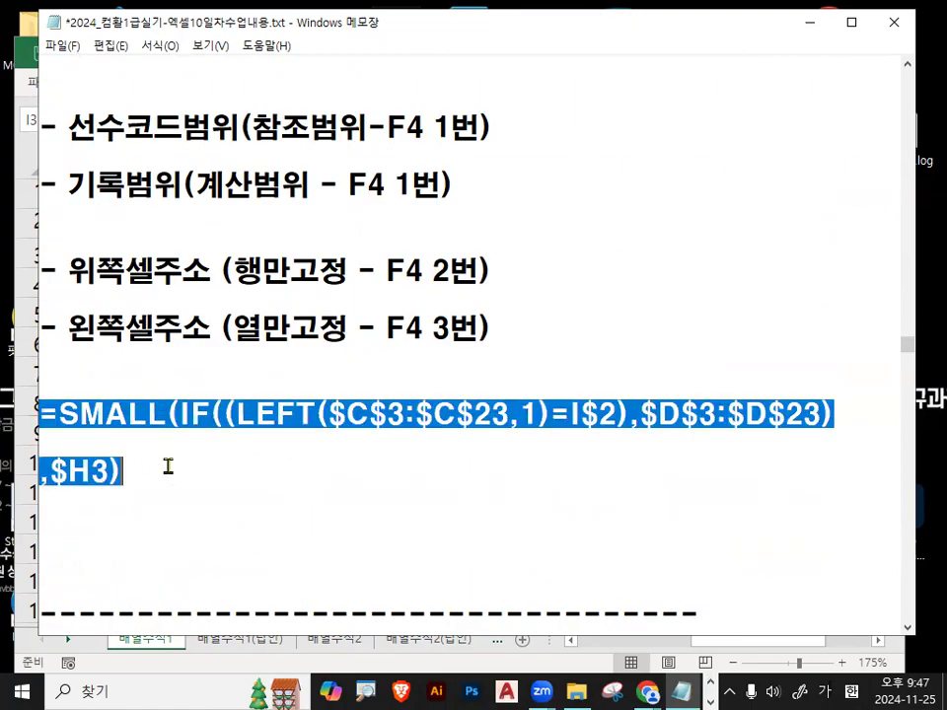
scroll(172, 457, "up", 2)
left_click(140, 345)
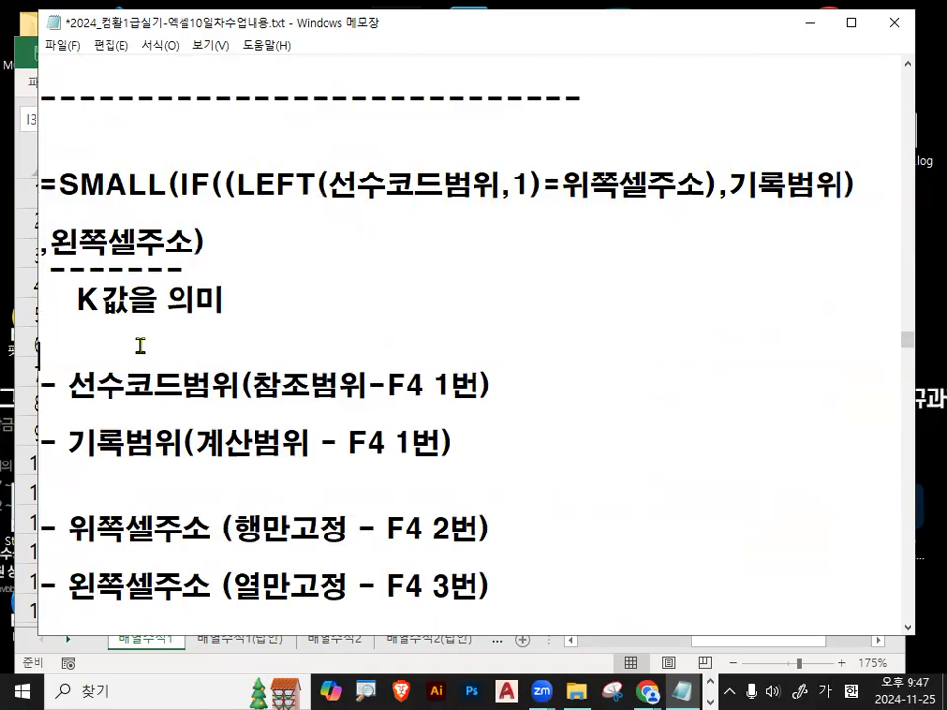
key("Return")
key("Return")
key("ctrl+v")
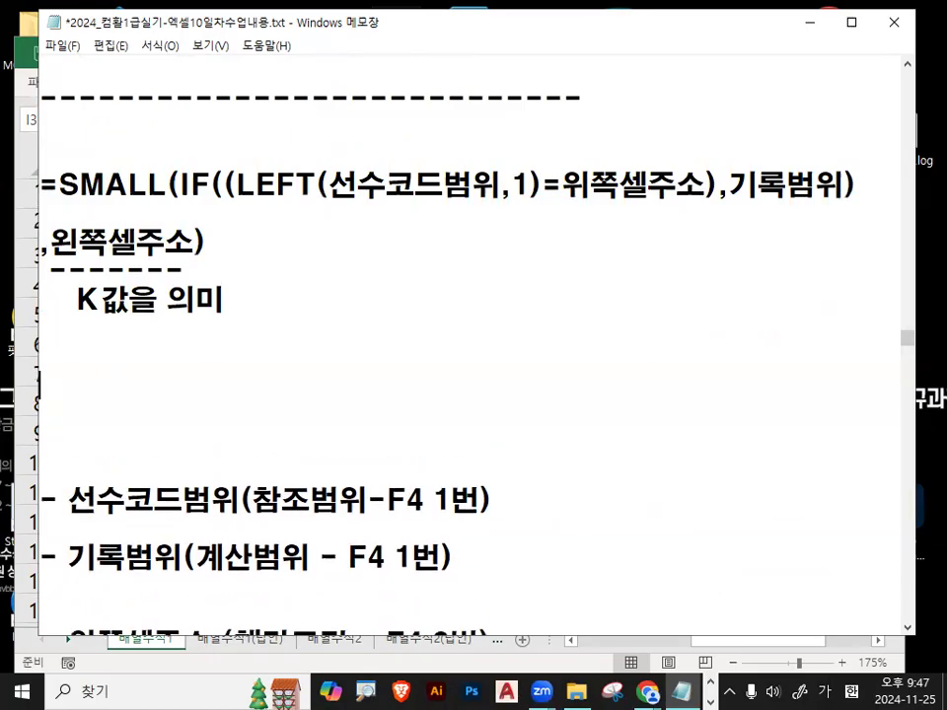
Type a dashed divider under ',$H3)', then underline 선수코드 vs $C$3:$C$23 and 위쪽셀주소 vs I$2.
left_click(131, 501)
type("--------------------------------------")
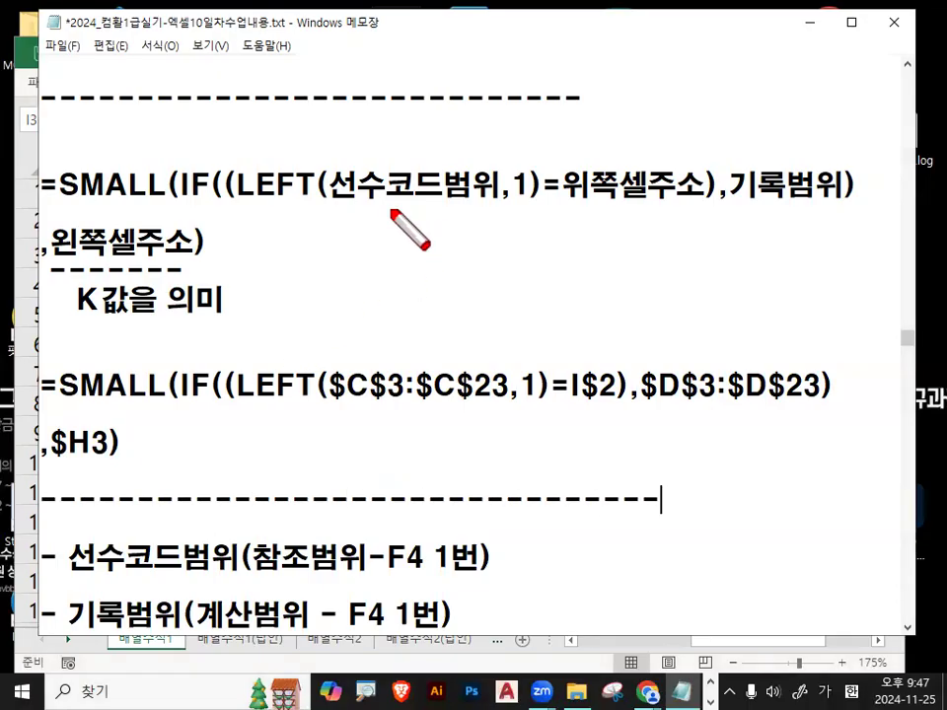
left_click_drag(338, 204, 455, 204)
left_click_drag(332, 405, 487, 404)
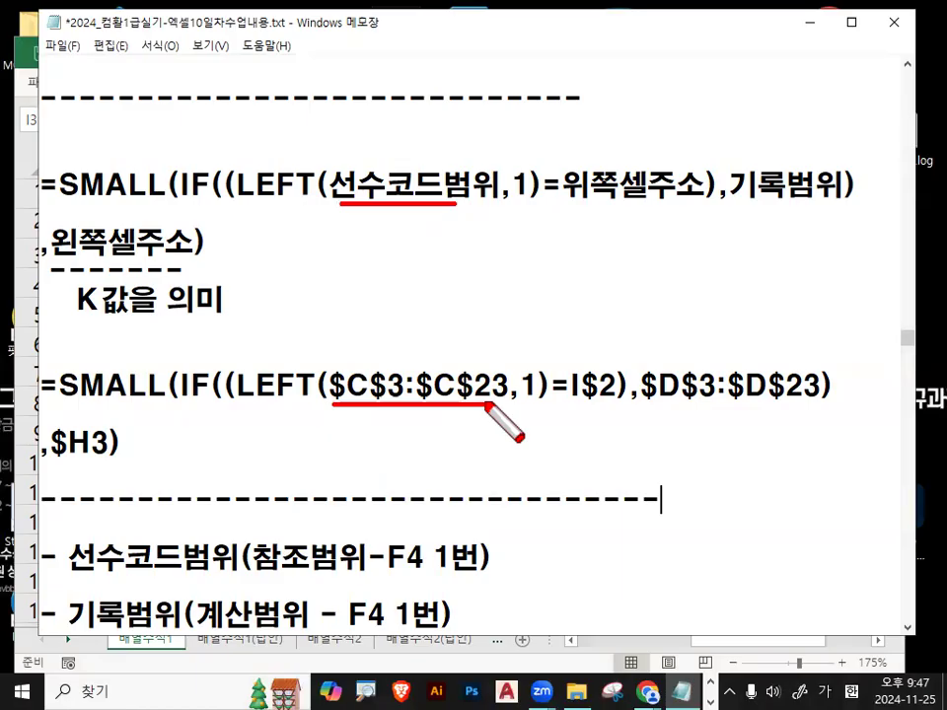
left_click_drag(575, 198, 698, 198)
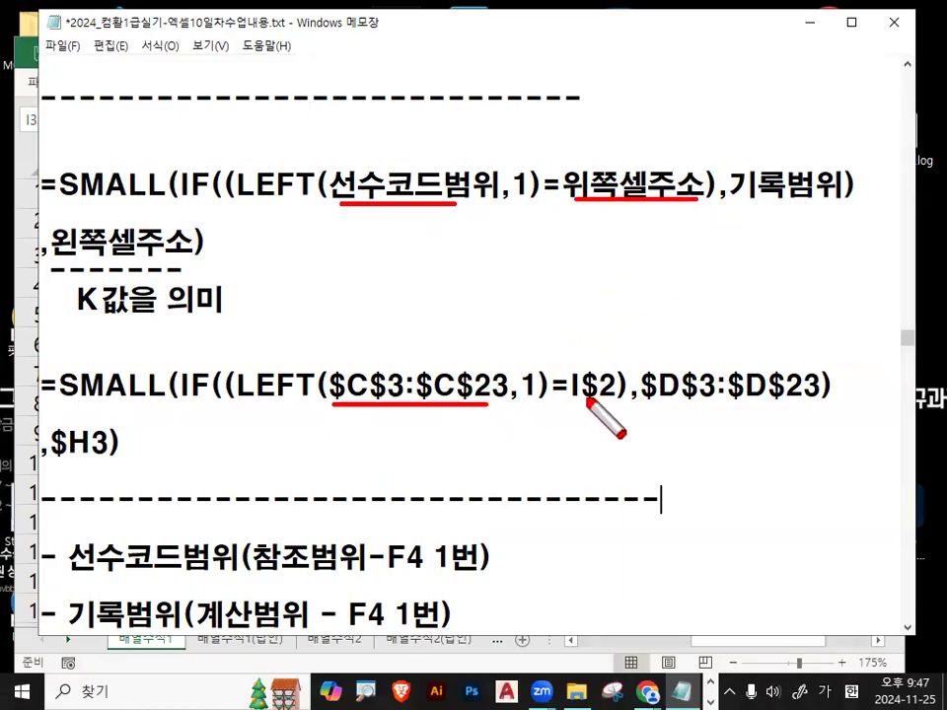
left_click_drag(569, 399, 619, 399)
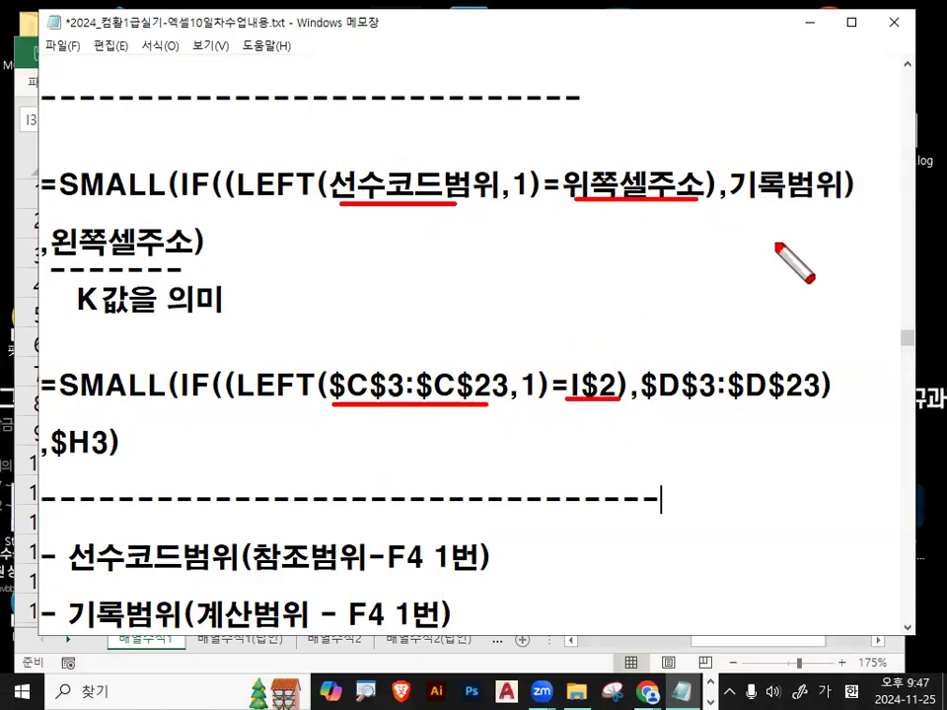
key("Escape")
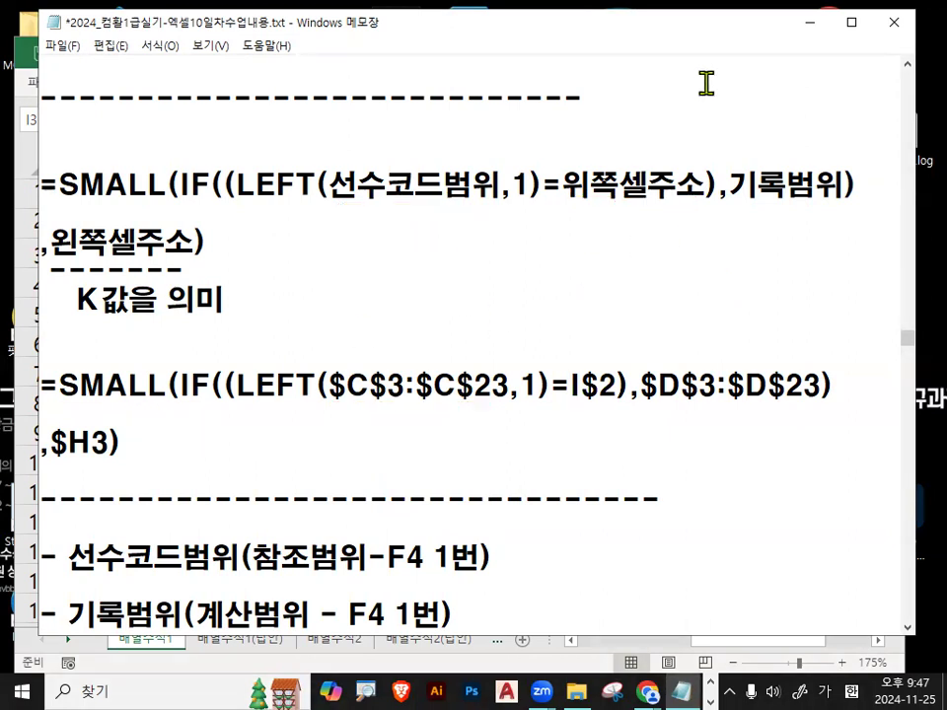
Insert a new worksheet and apply All Borders to the B3:E7 grid.
left_click(808, 37)
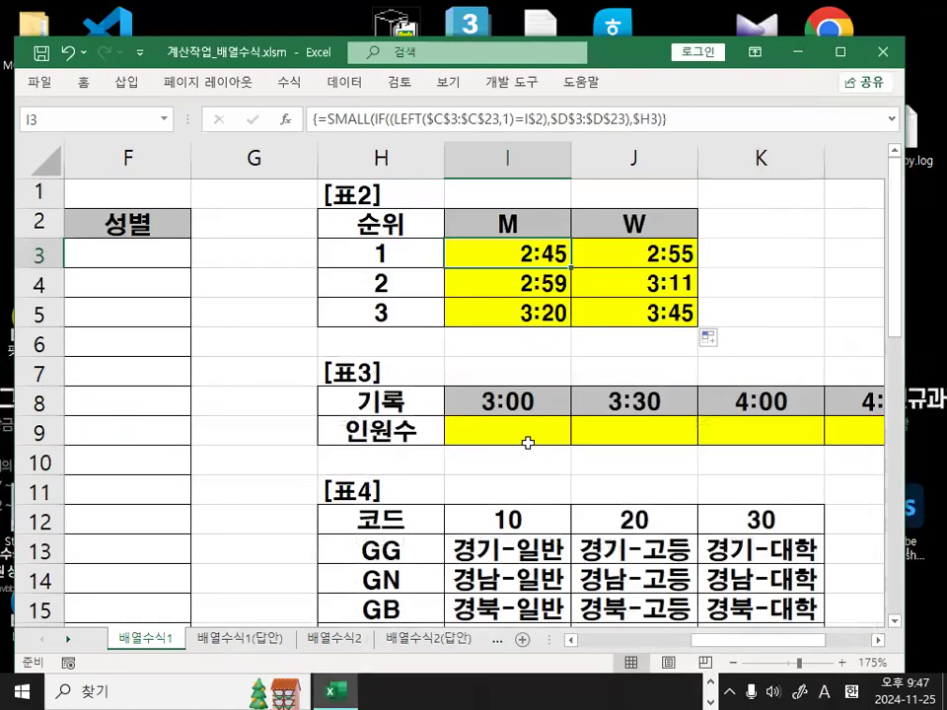
left_click(468, 494)
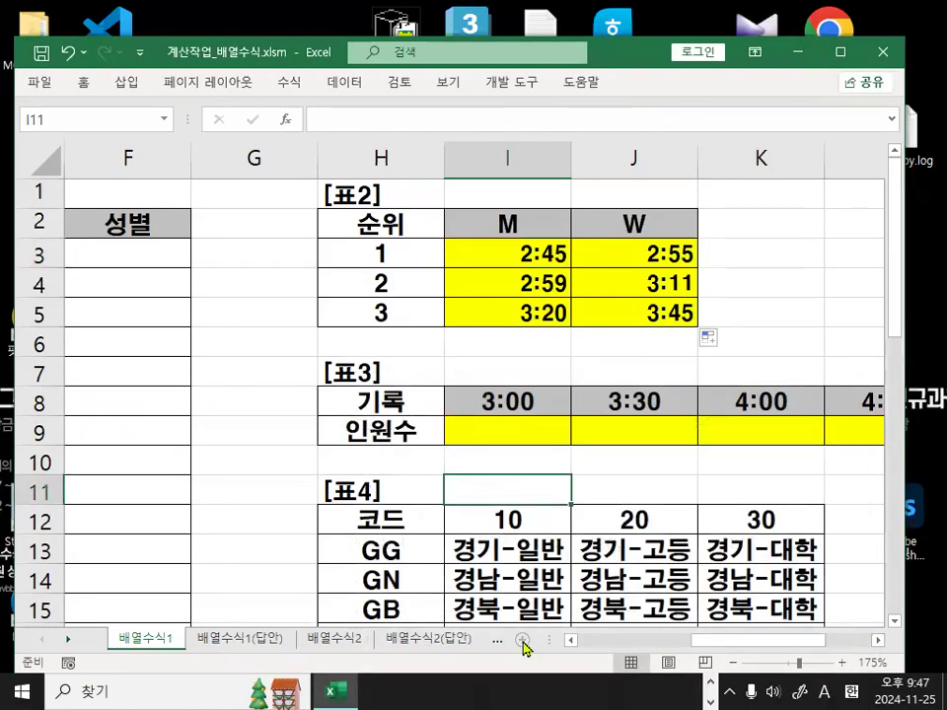
key("shift+F11")
scroll(296, 404, "up", 3)
scroll(291, 415, "up", 2)
left_click_drag(220, 277, 566, 409)
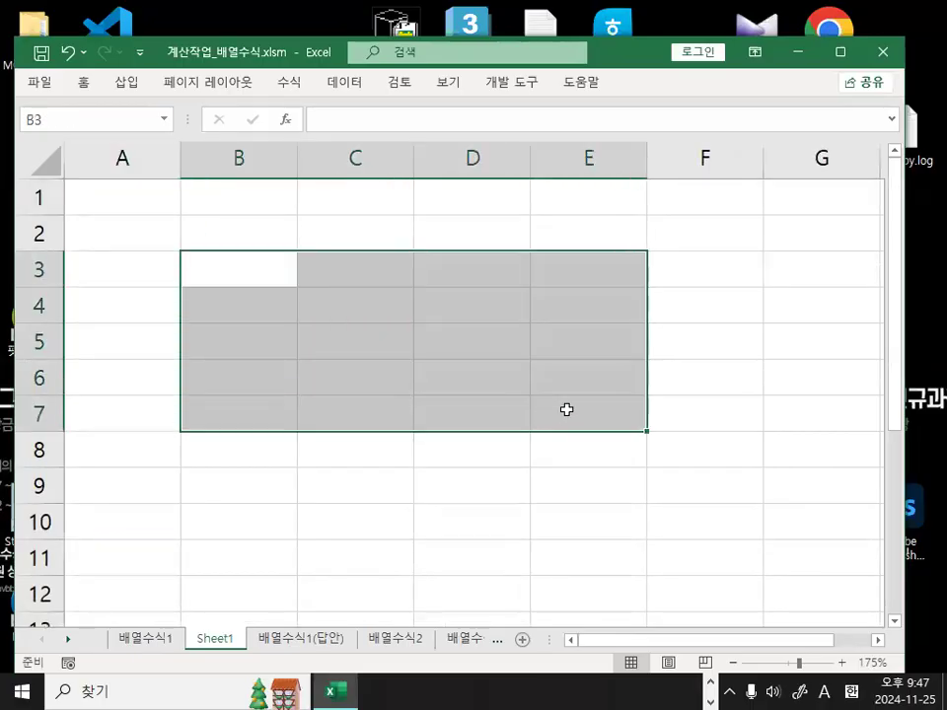
left_click(84, 84)
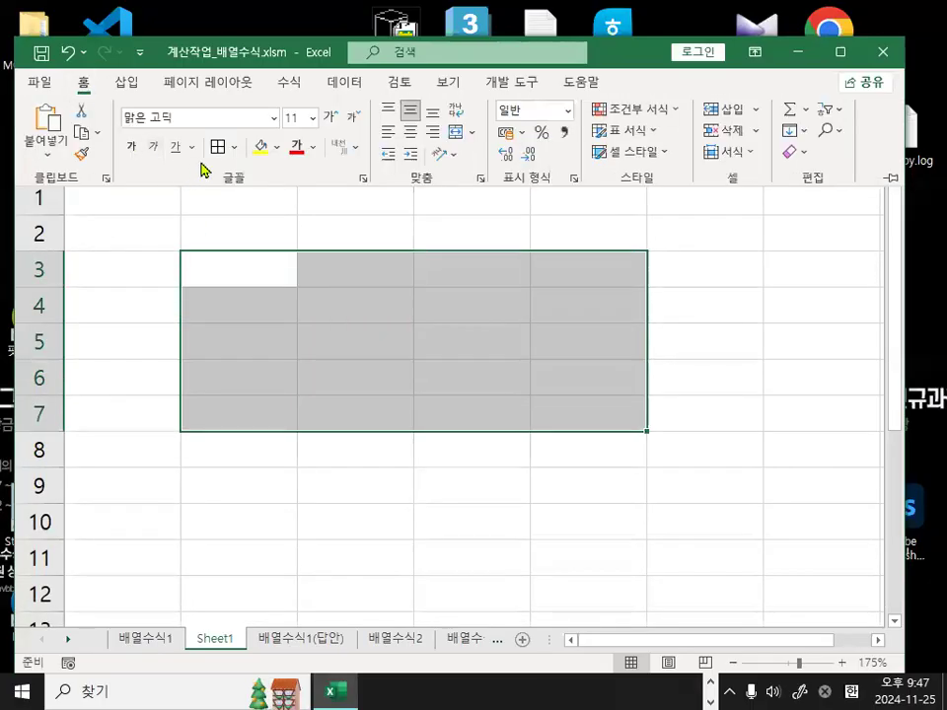
left_click(218, 146)
Enter 2 in cell B4.
left_click(292, 315)
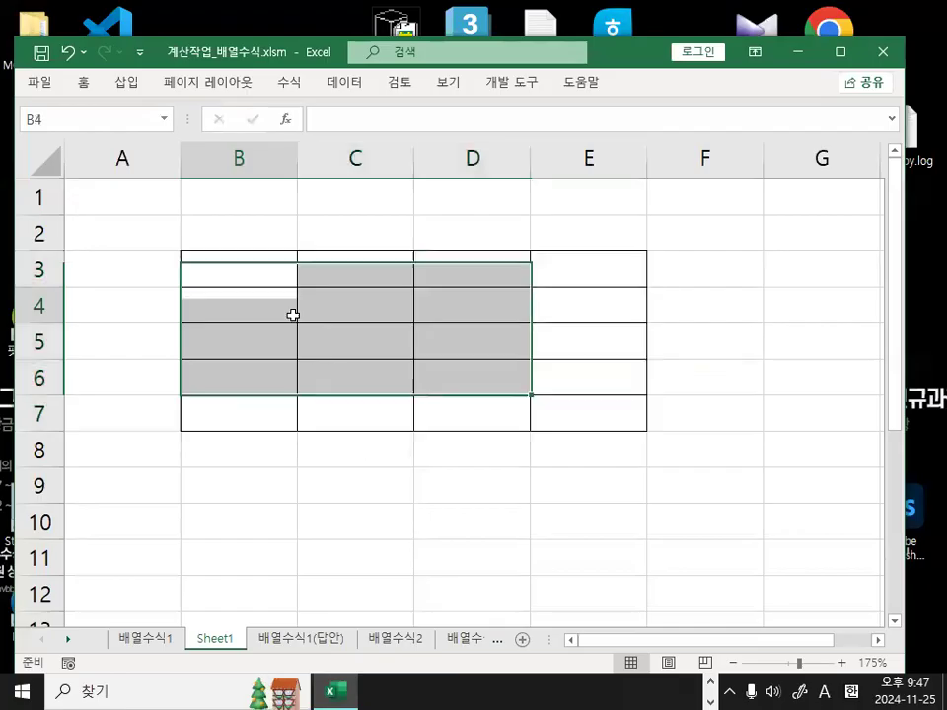
double_click(271, 314)
type("2")
key("Return")
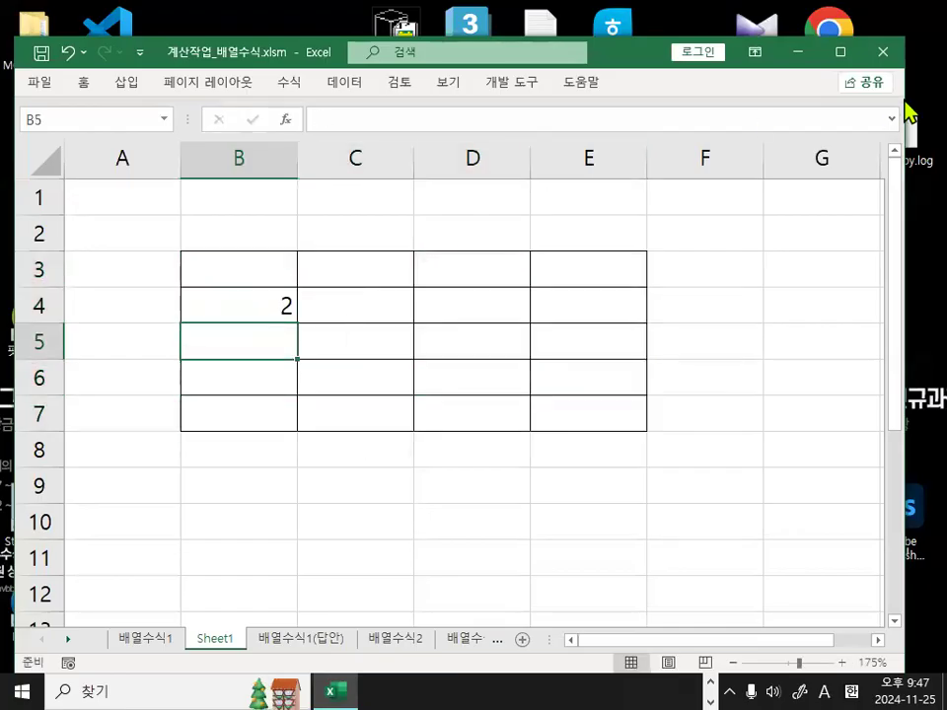
Set the whole worksheet's font to HY견고딕.
left_click(39, 160)
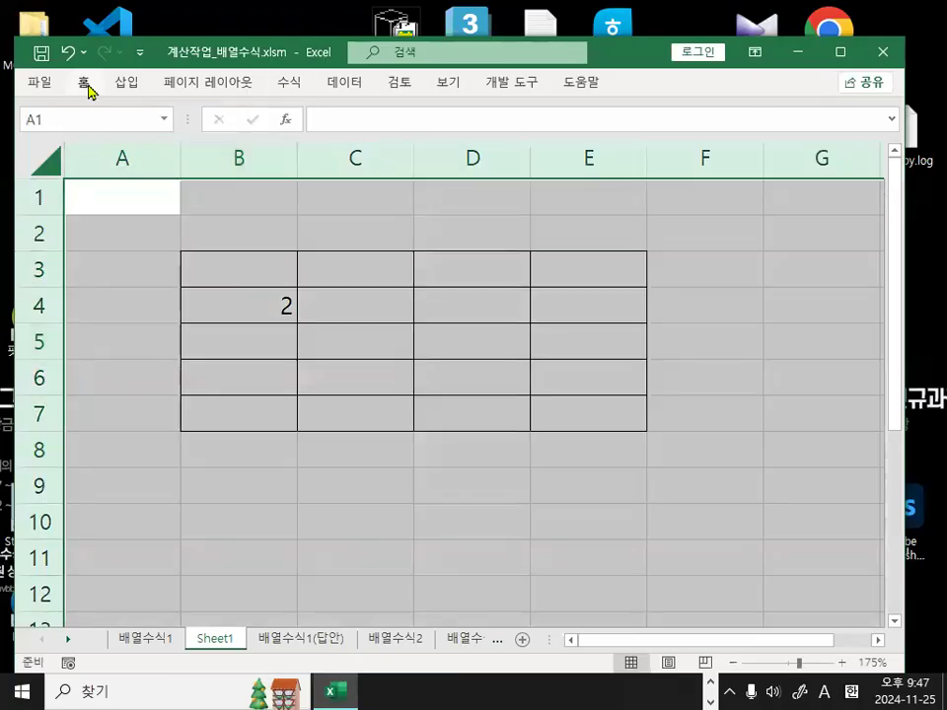
left_click(87, 85)
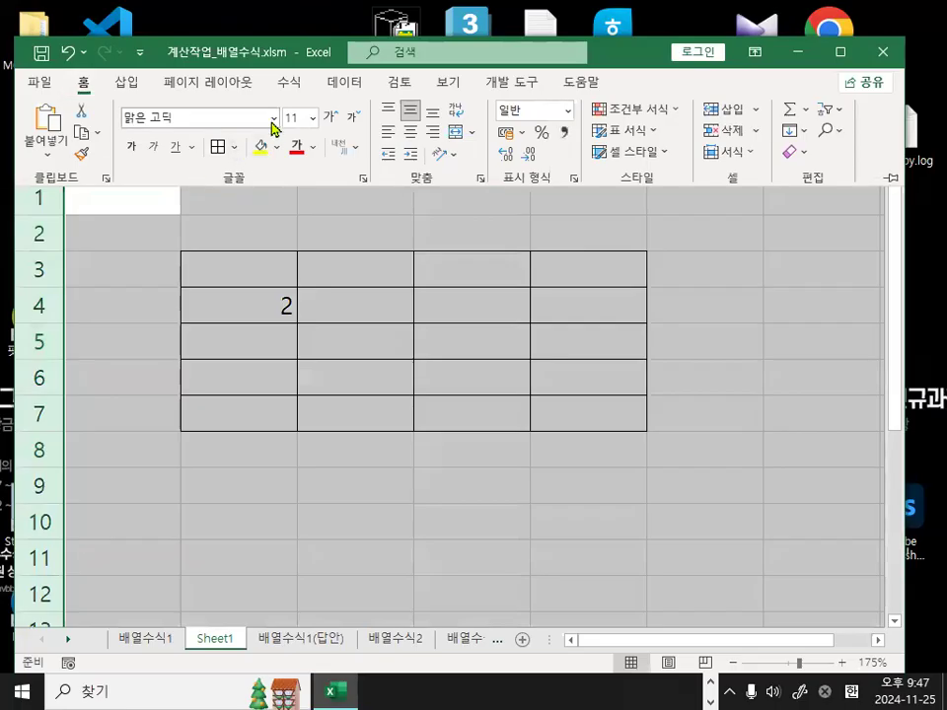
left_click(273, 118)
left_click(245, 483)
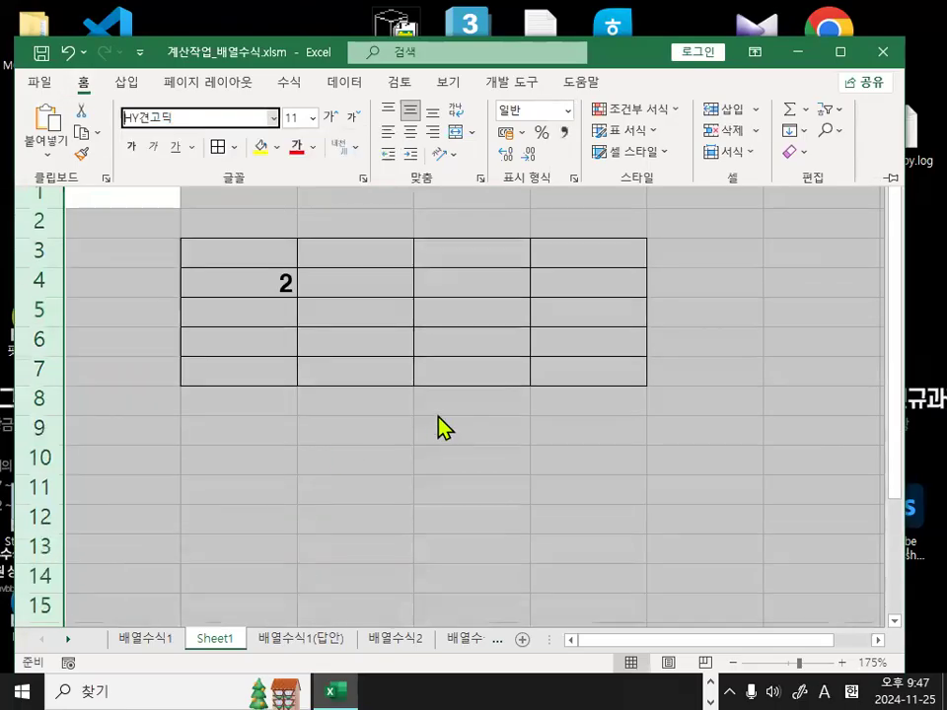
Fill B4:B7 with the series 2–5 and C3:E3 with 1–3.
left_click(274, 320)
type("3")
key("Escape")
left_click(286, 287)
left_click_drag(295, 299, 290, 381)
left_click(353, 258)
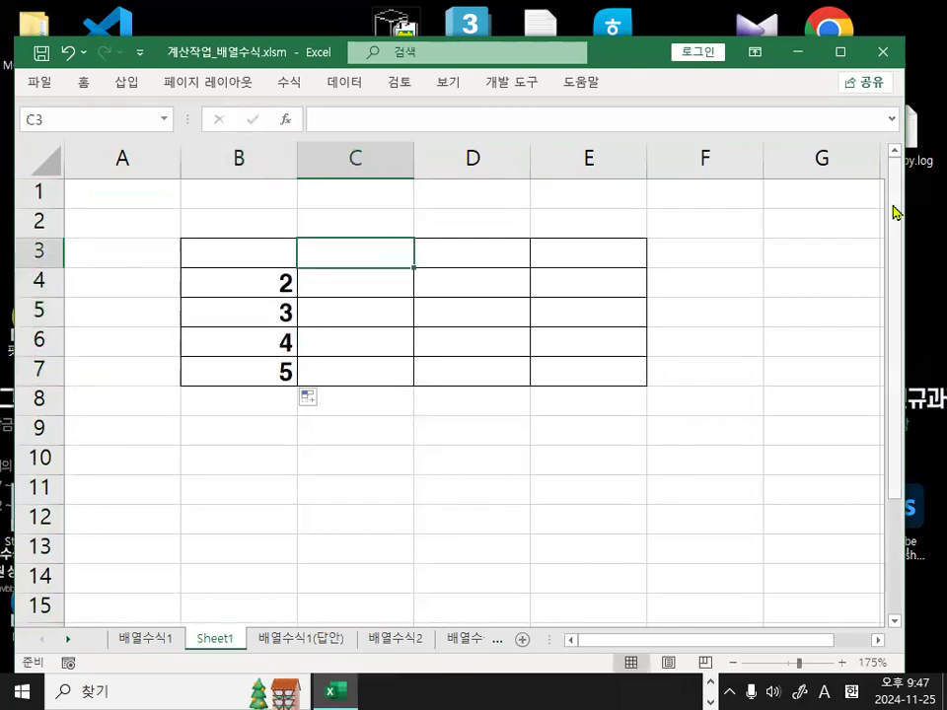
type("1")
key("Return")
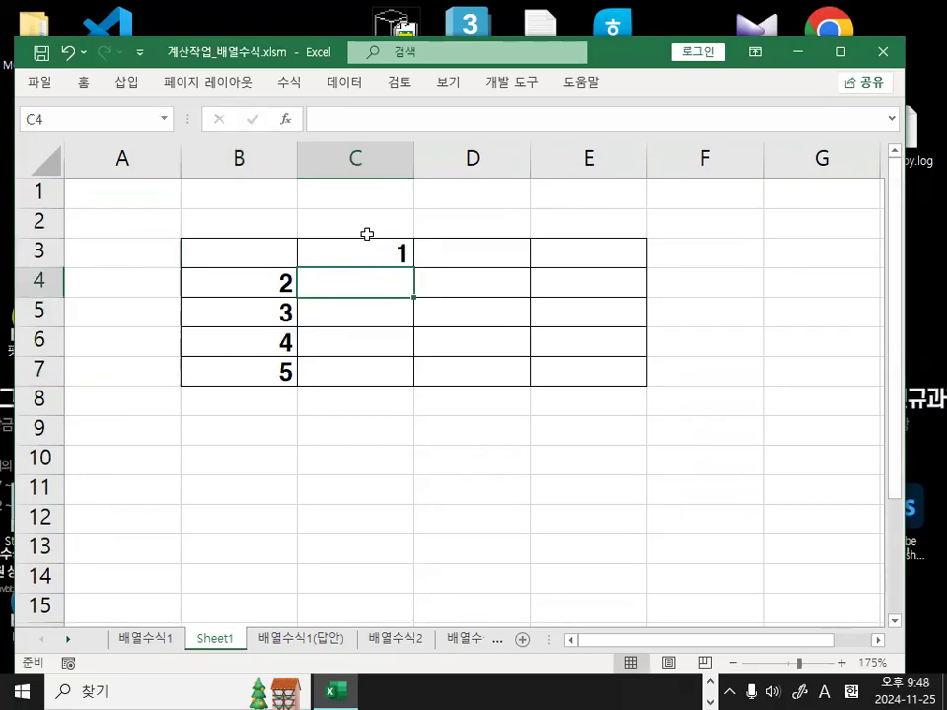
left_click(392, 258)
left_click_drag(415, 268, 592, 258)
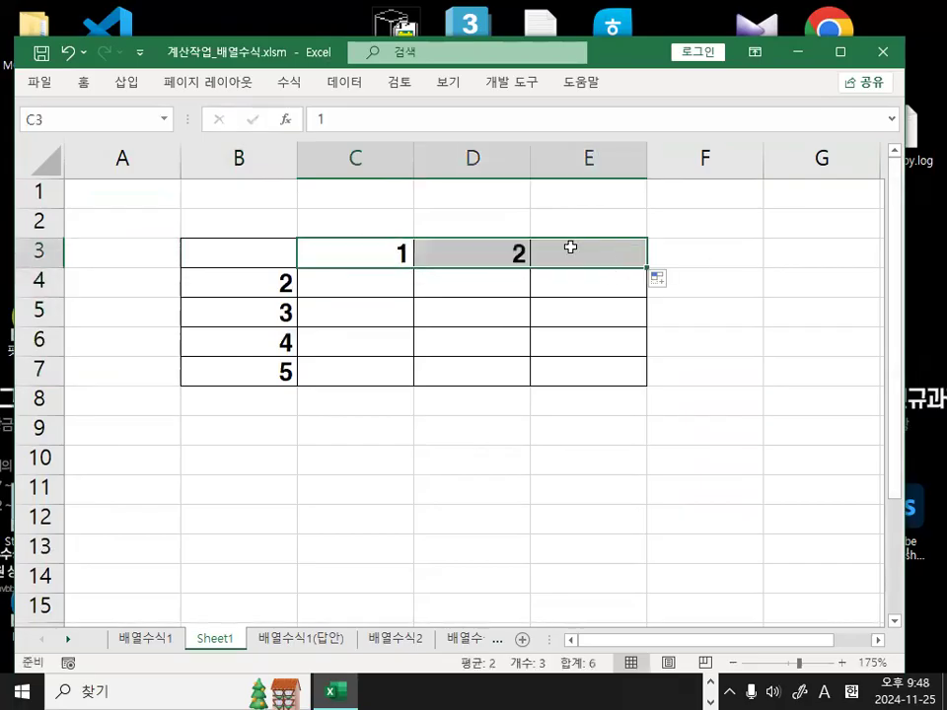
Shade the C4:E7 results area yellow.
left_click_drag(373, 281, 591, 372)
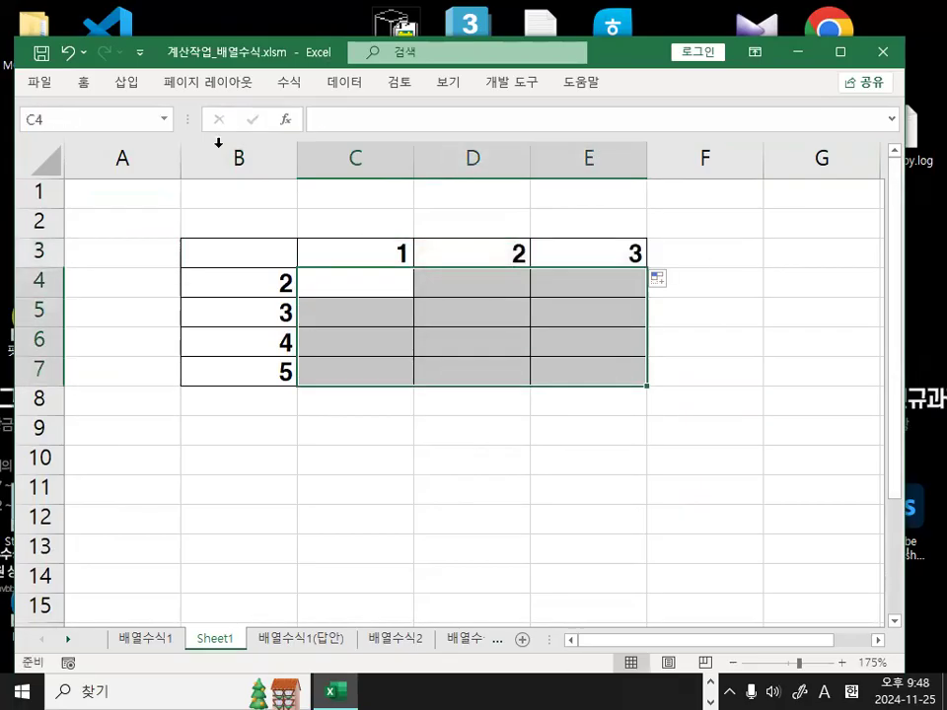
left_click(85, 85)
left_click(262, 148)
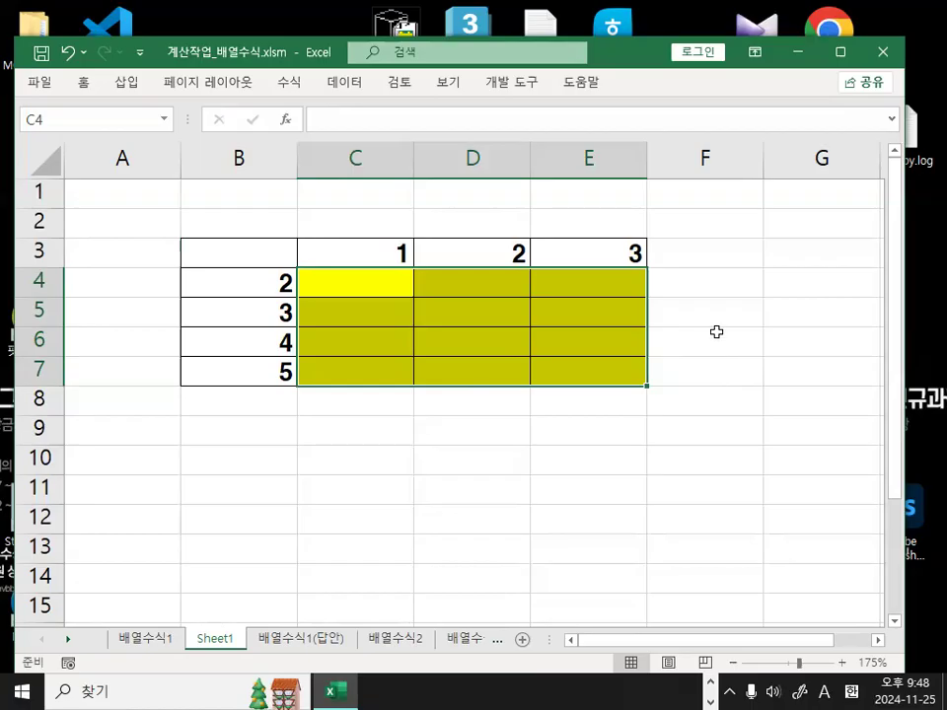
left_click(471, 458)
Enter the formula =B4*C3 in cell C4.
left_click(385, 286)
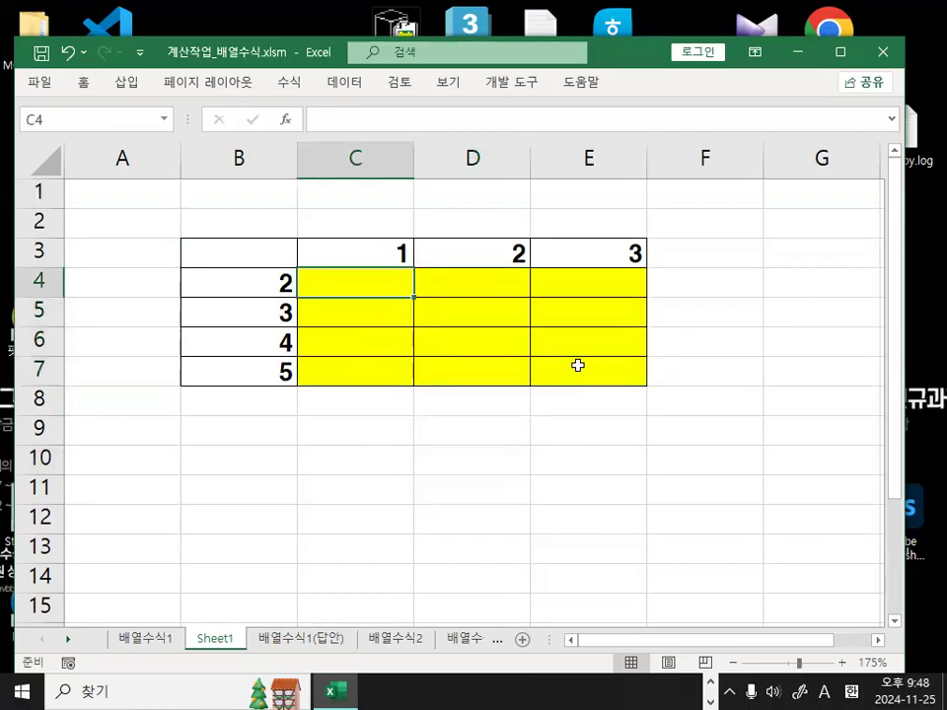
type("=")
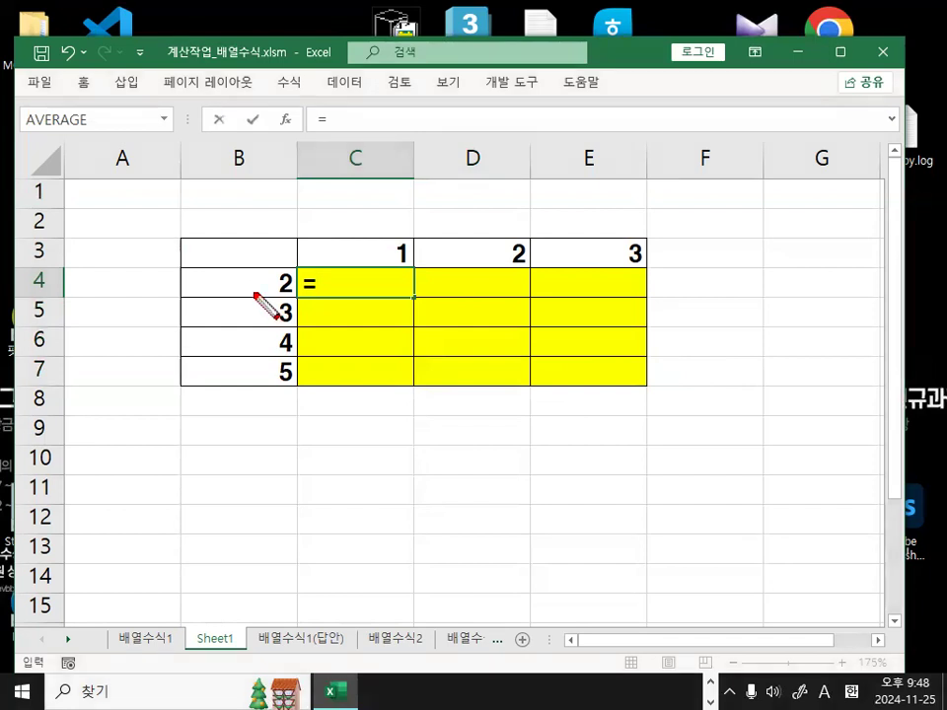
mouse_move(259, 294)
left_mouse_down()
mouse_move(365, 274)
mouse_move(375, 297)
mouse_move(558, 243)
mouse_move(546, 310)
left_mouse_up()
key("Escape")
left_click(202, 284)
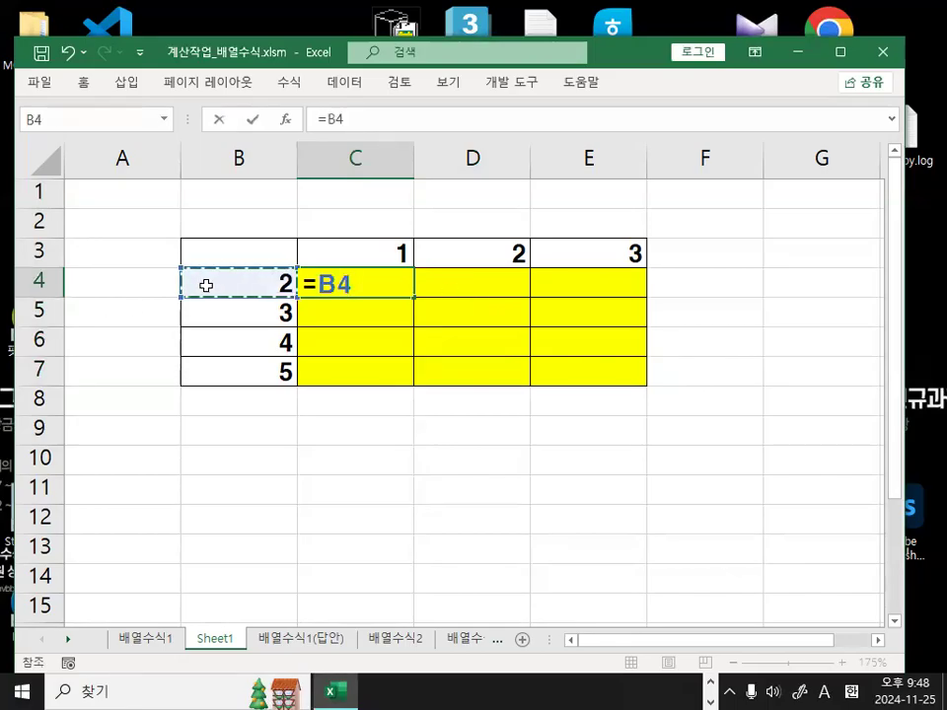
type("*")
left_click(370, 246)
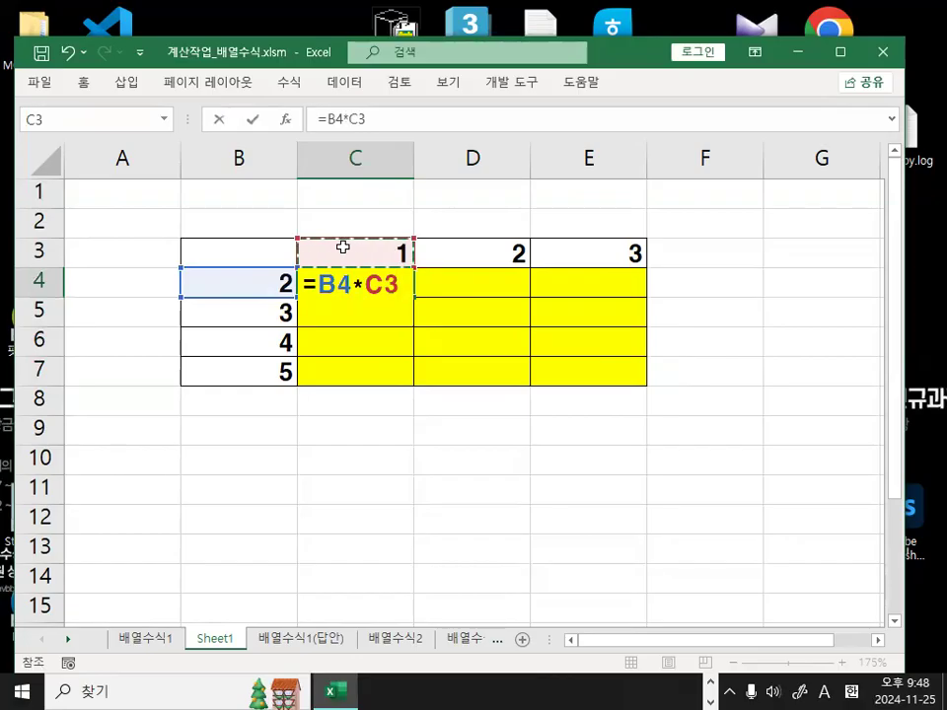
key("Return")
Copy the C4 formula across to E4 and down to row 7, producing runaway products.
left_click(372, 285)
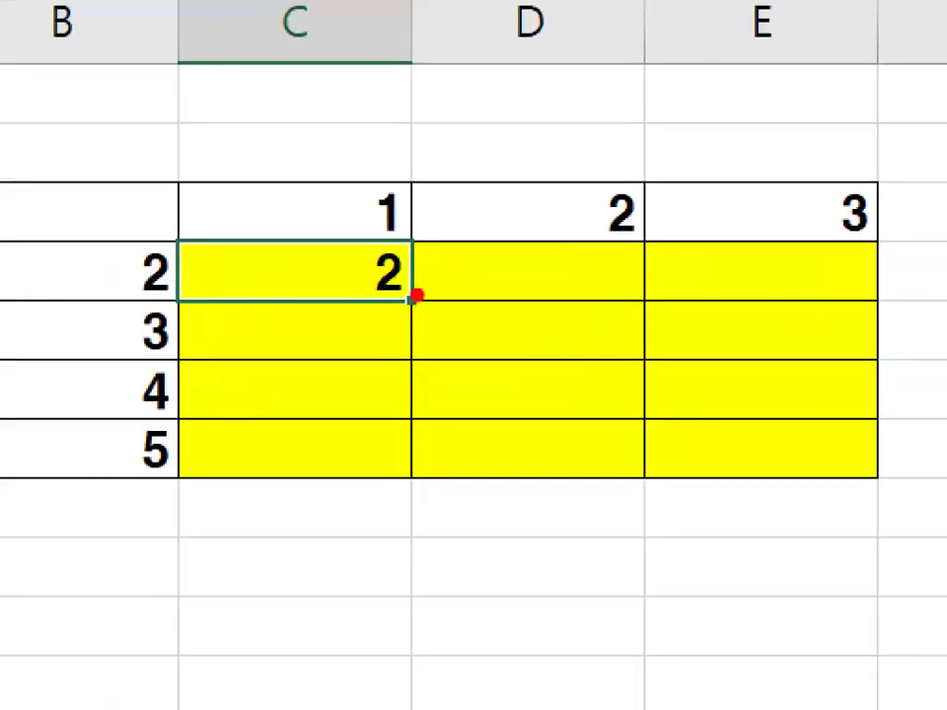
mouse_move(433, 303)
left_mouse_down()
mouse_move(391, 321)
mouse_move(413, 272)
mouse_move(433, 307)
mouse_move(595, 309)
left_mouse_up()
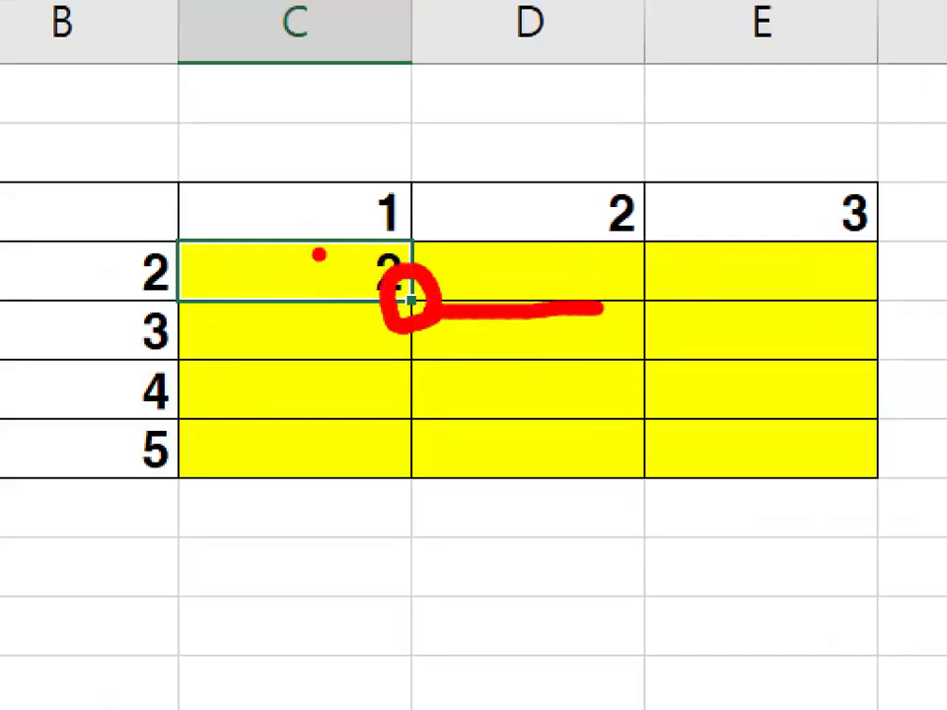
left_click_drag(318, 255, 422, 209)
key("Escape")
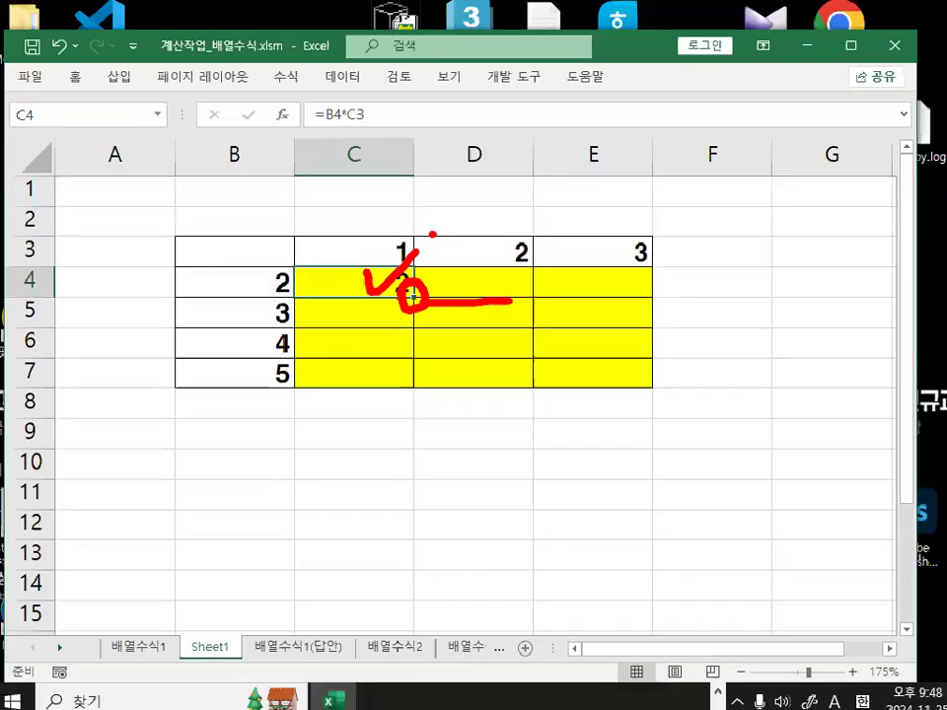
left_click_drag(415, 296, 610, 296)
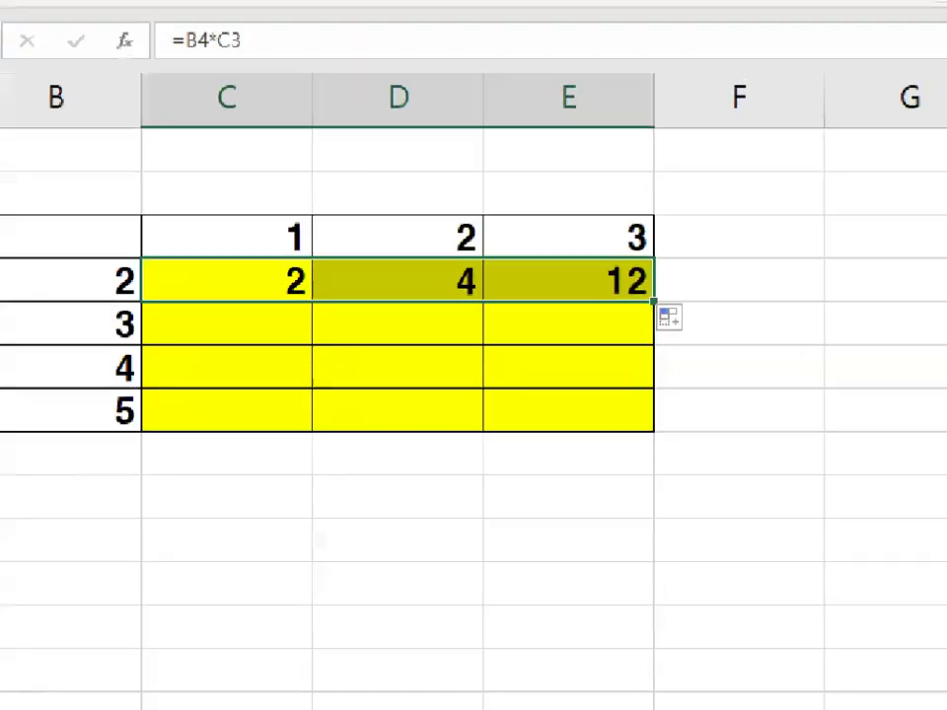
mouse_move(643, 306)
left_mouse_down()
mouse_move(680, 292)
mouse_move(658, 304)
left_mouse_up()
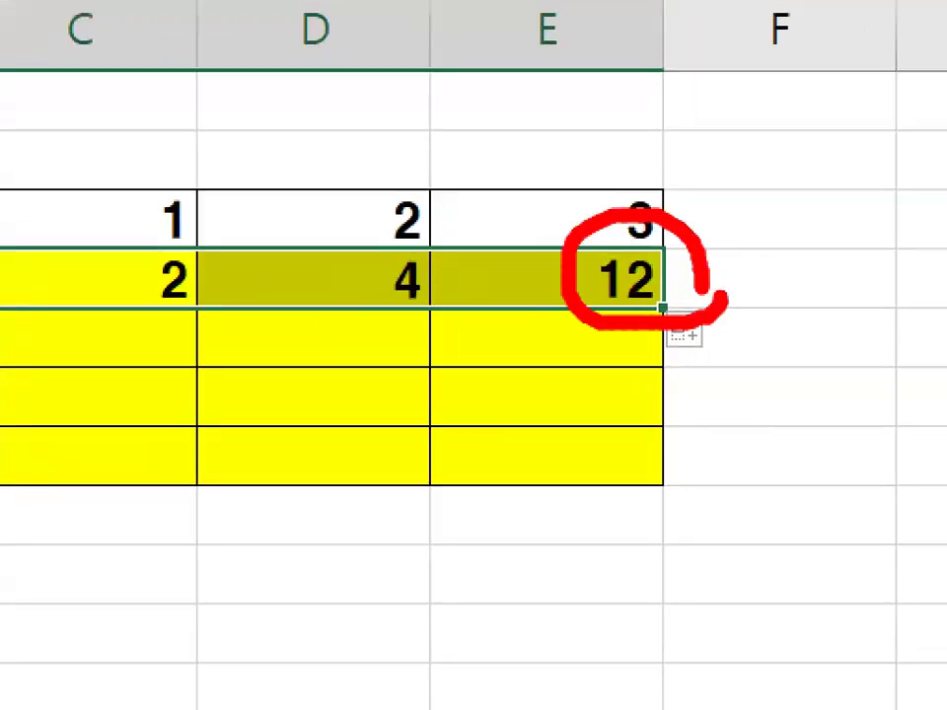
key("Escape")
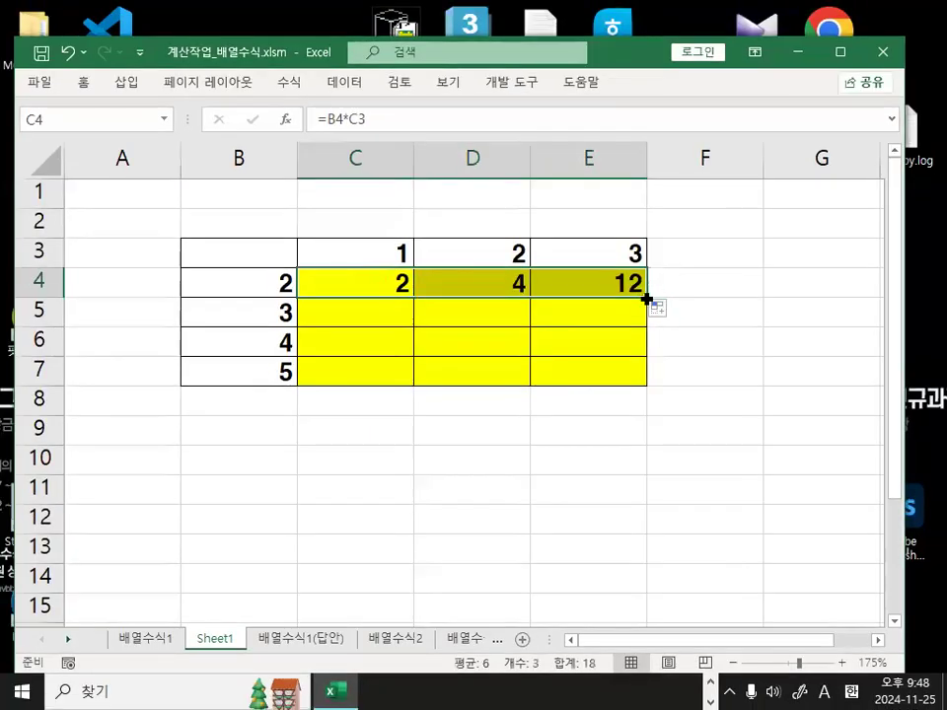
left_click_drag(647, 299, 646, 382)
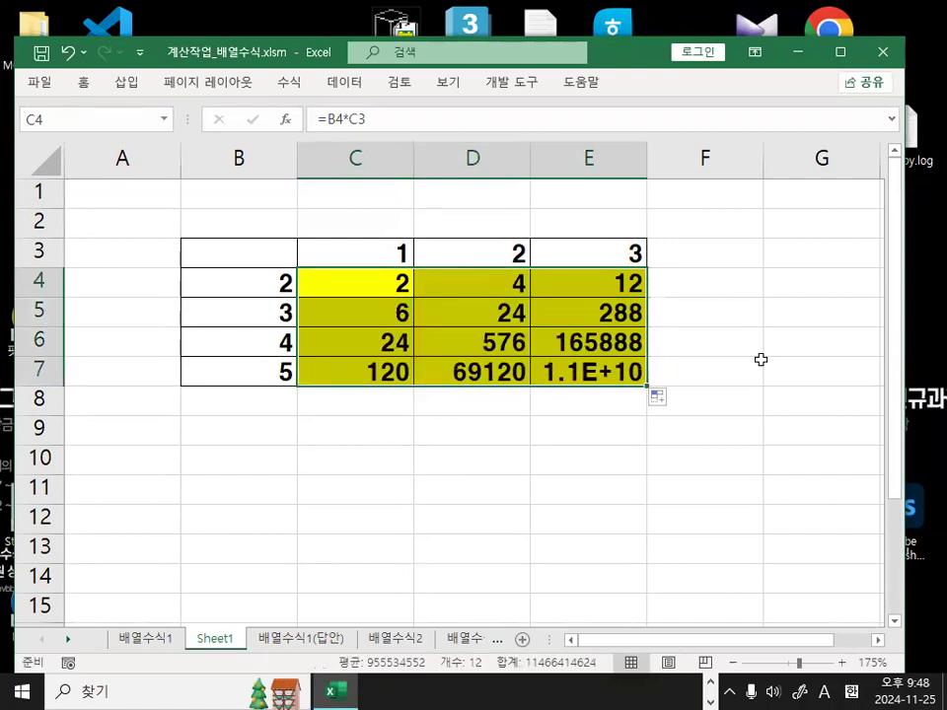
left_click(373, 292)
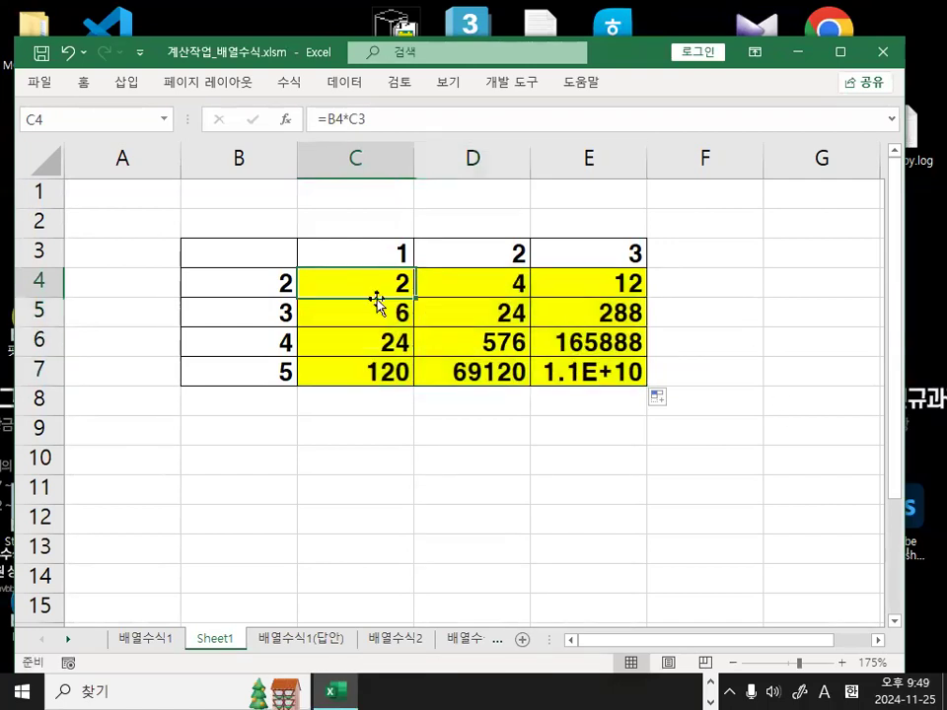
Inspect D4's formula references without changing them.
left_click(478, 281)
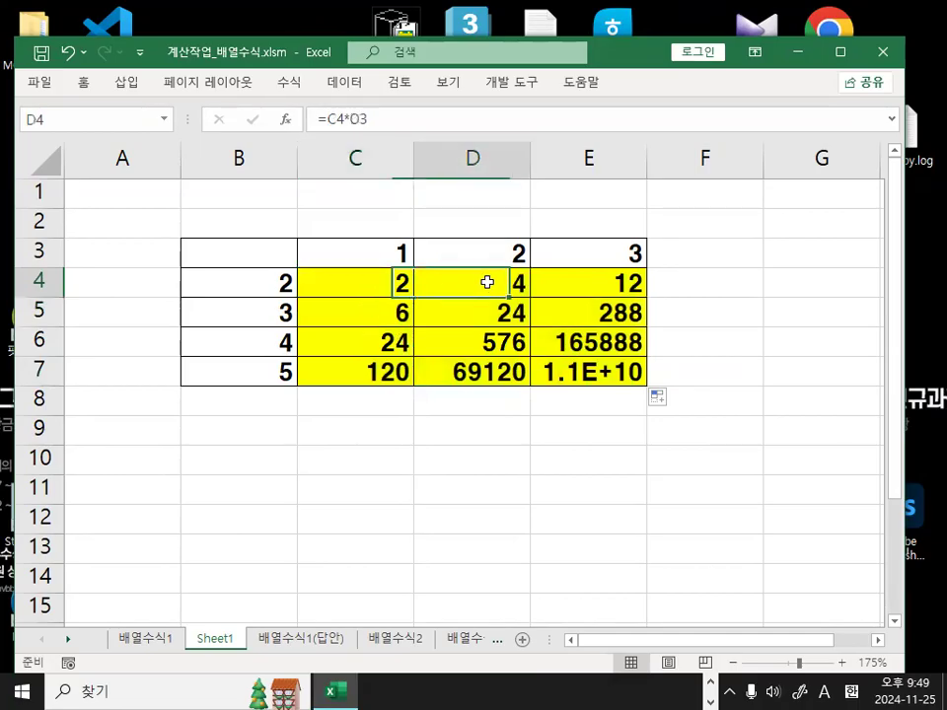
double_click(498, 286)
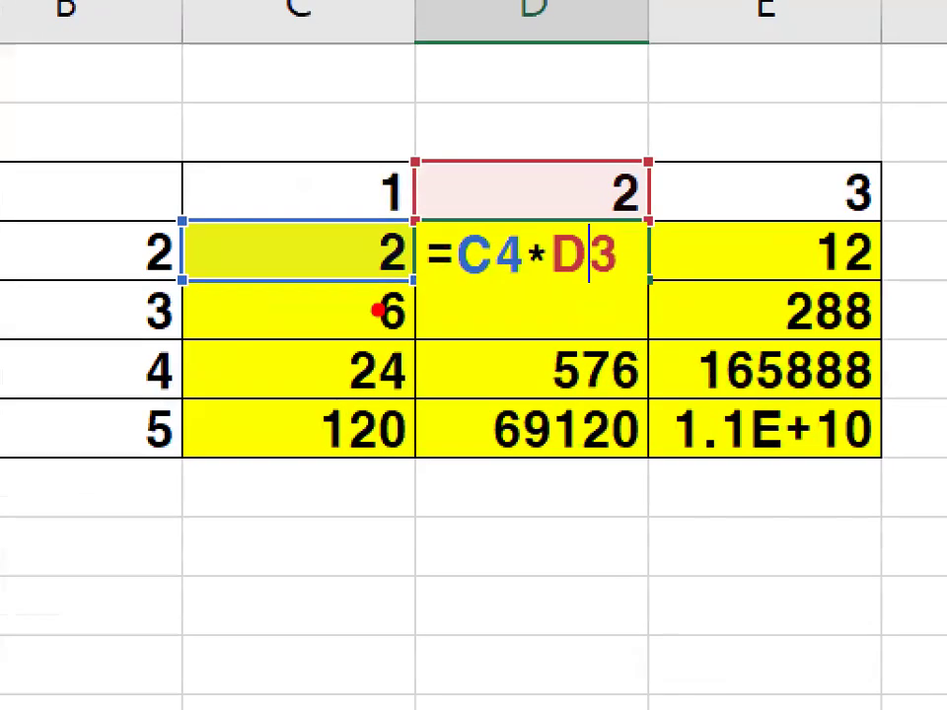
left_click_drag(280, 283, 339, 282)
mouse_move(267, 239)
left_mouse_down()
mouse_move(288, 255)
mouse_move(289, 279)
left_mouse_up()
mouse_move(177, 285)
left_mouse_down()
mouse_move(123, 286)
mouse_move(187, 289)
left_mouse_up()
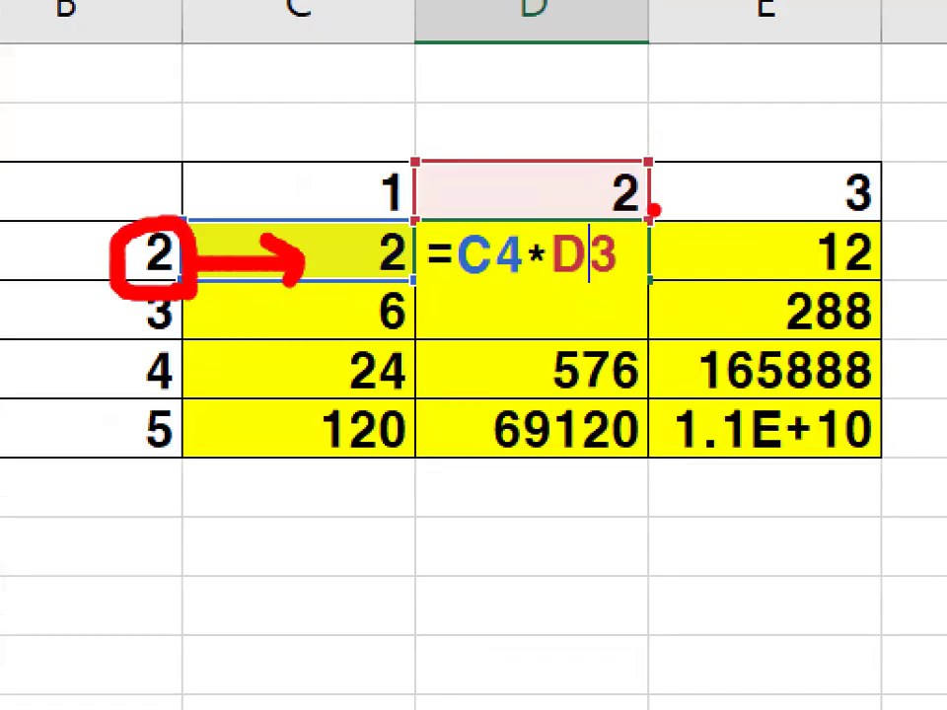
left_click_drag(676, 163, 663, 210)
mouse_move(326, 257)
left_mouse_down()
mouse_move(592, 195)
mouse_move(634, 168)
left_mouse_up()
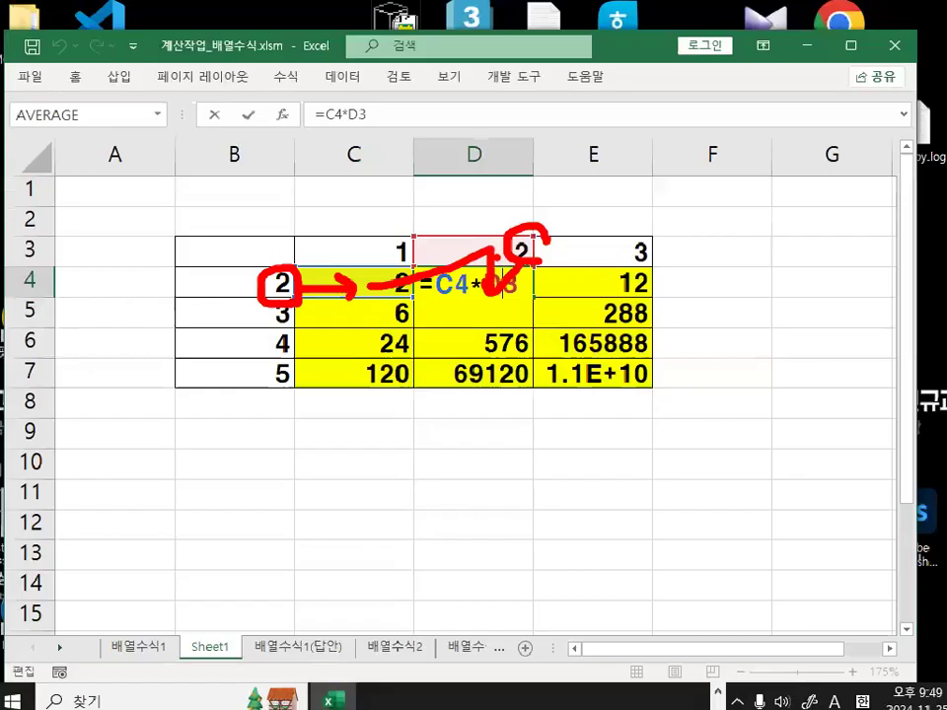
key("Escape")
left_click(390, 289)
left_click(482, 270)
double_click(483, 270)
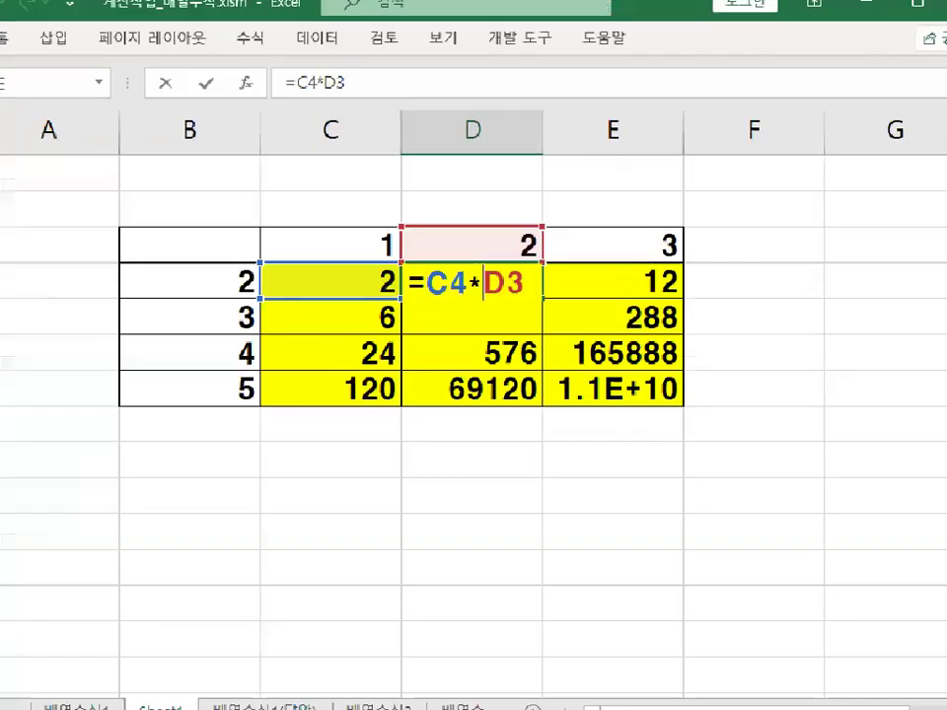
left_click_drag(478, 295, 481, 291)
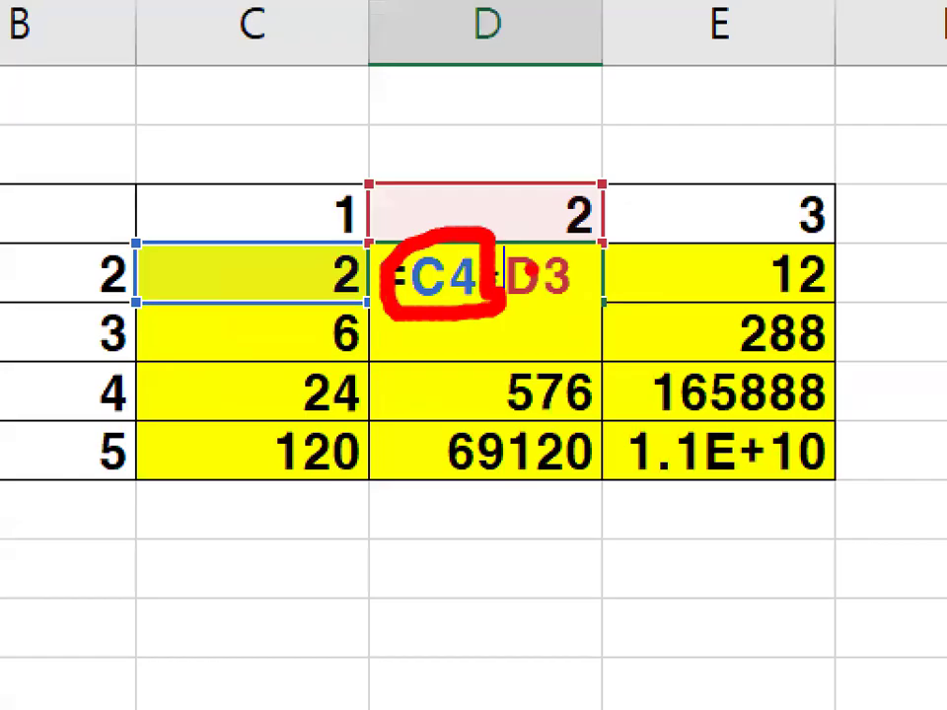
key("Escape")
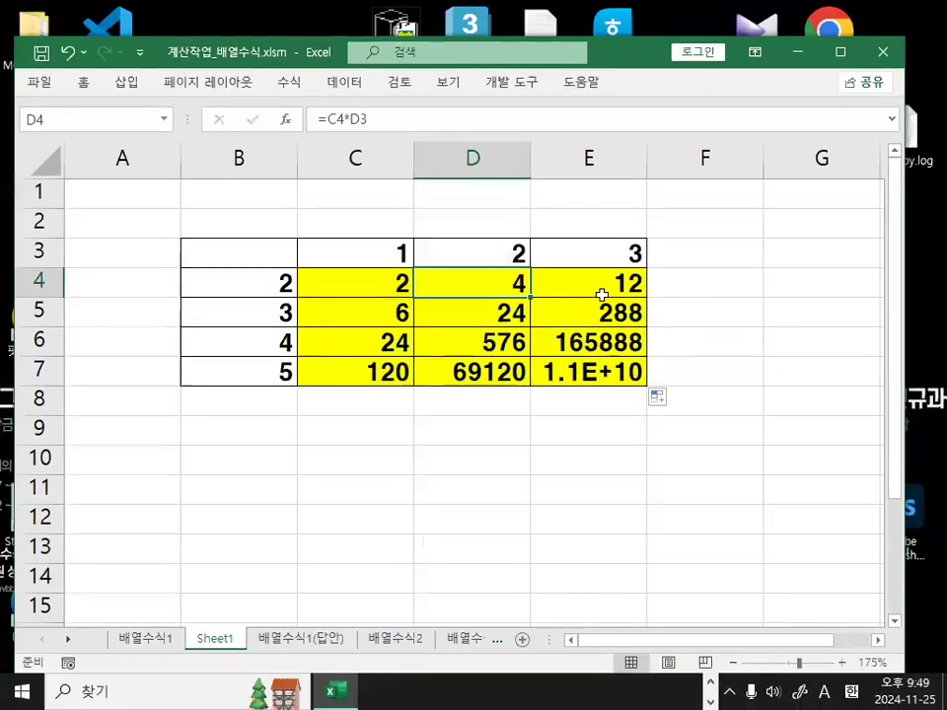
Inspect E4's formula =D4*E3 to see how the references shifted.
left_click(257, 287)
left_click(560, 255)
left_click(611, 283)
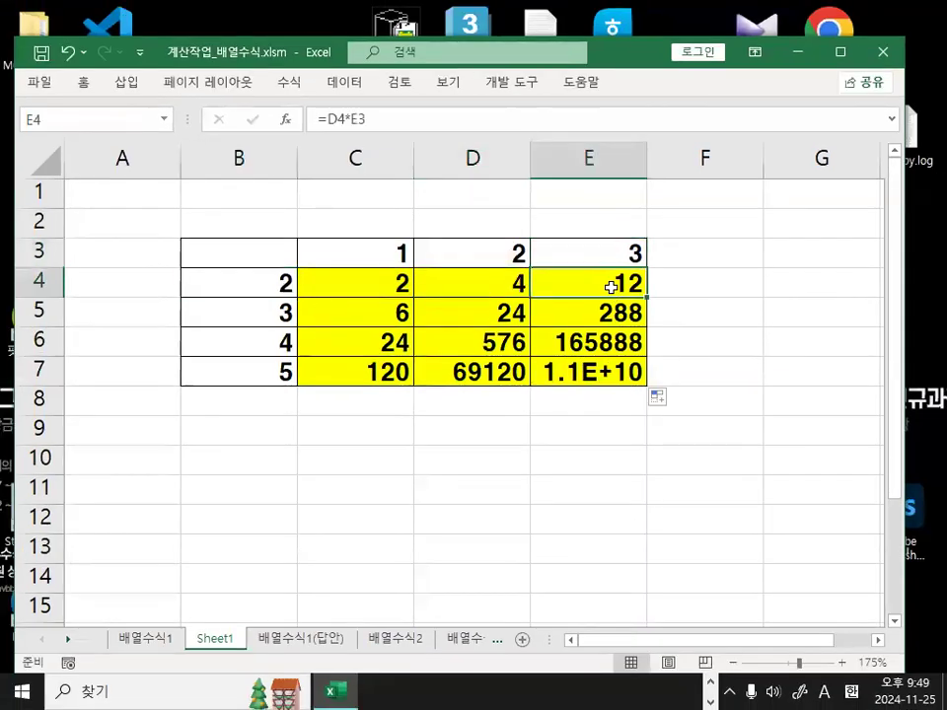
double_click(611, 285)
key("ctrl+2")
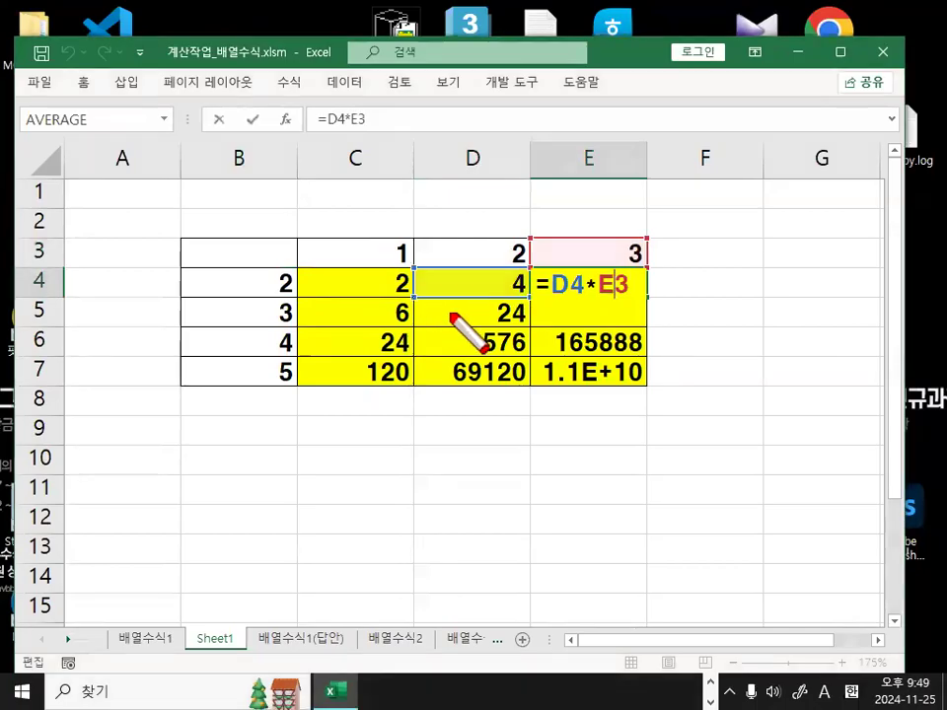
mouse_move(380, 302)
left_mouse_down()
mouse_move(459, 301)
mouse_move(444, 315)
left_mouse_up()
mouse_move(524, 286)
left_mouse_down()
mouse_move(492, 300)
mouse_move(548, 284)
left_mouse_up()
left_click_drag(658, 247, 639, 258)
left_click_drag(577, 285, 641, 258)
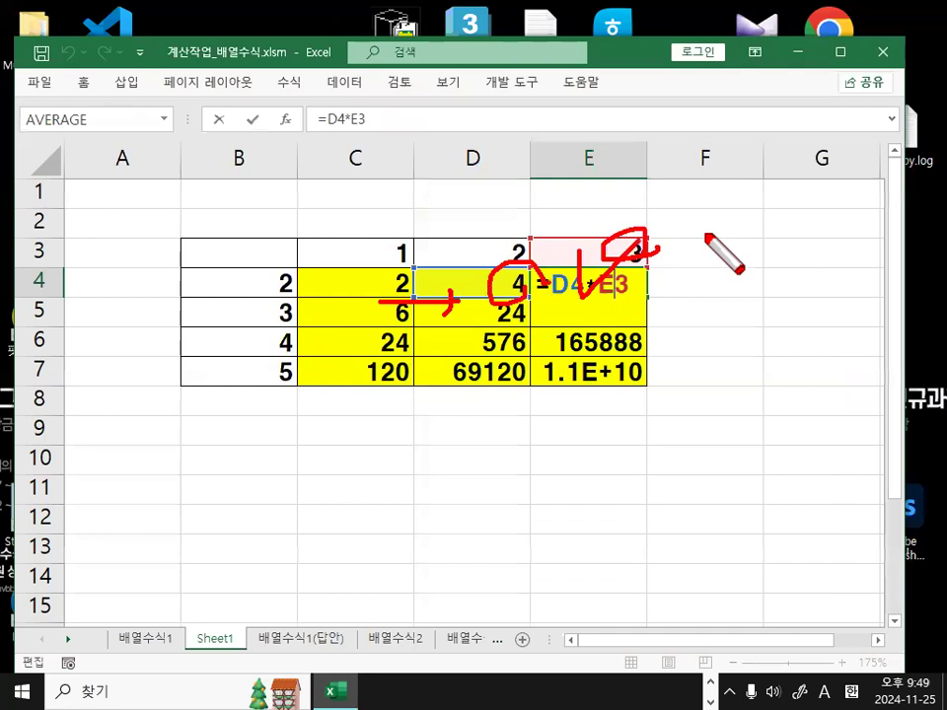
key("Escape")
key("ctrl+Return")
Select C4:E7 and delete the incorrect results.
left_click_drag(372, 289, 625, 369)
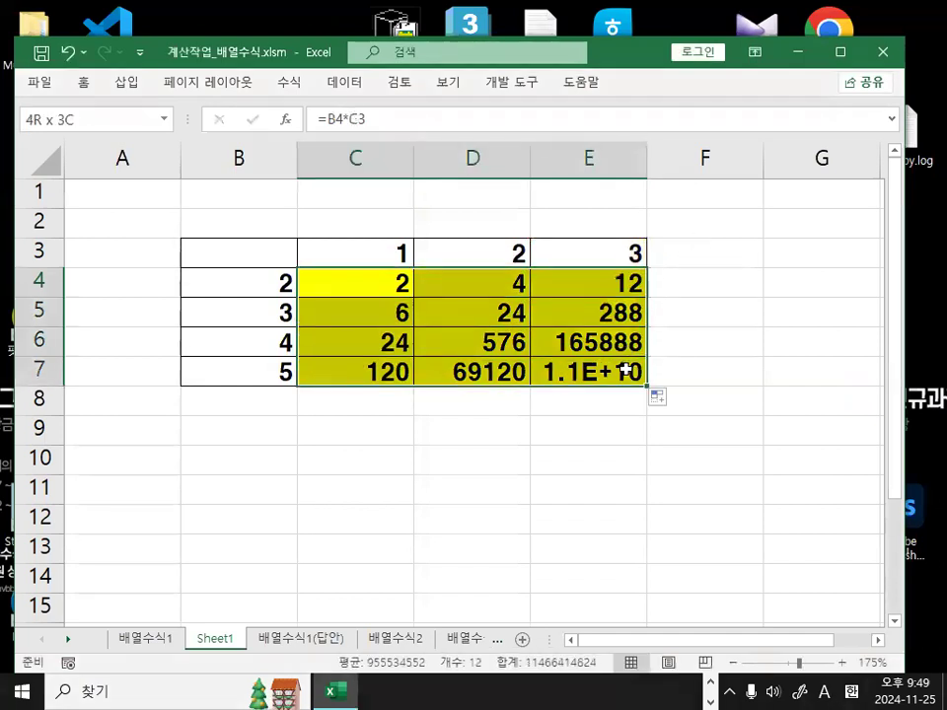
key("End")
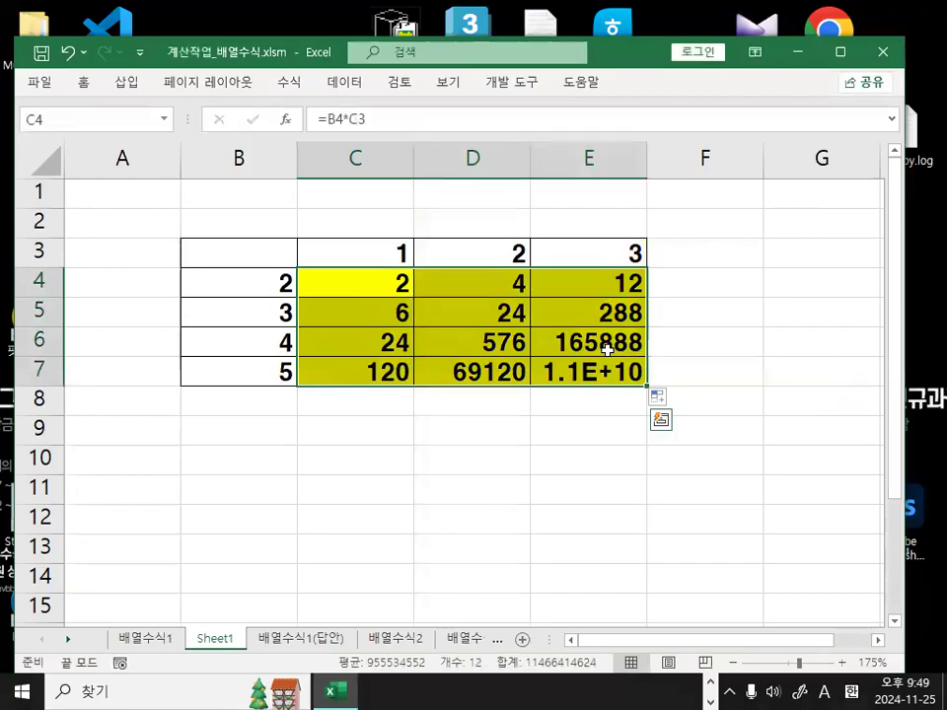
key("Delete")
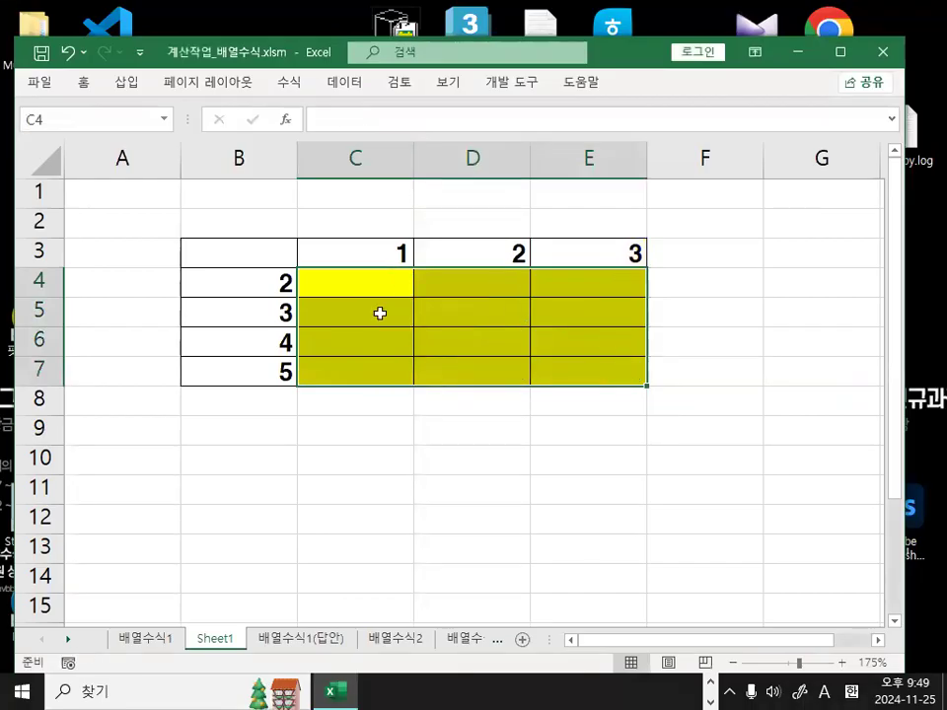
left_click(353, 287)
left_click_drag(311, 287, 274, 297)
mouse_move(363, 298)
left_mouse_down()
mouse_move(357, 292)
mouse_move(639, 296)
left_mouse_up()
key("e")
left_click_drag(571, 280, 597, 315)
mouse_move(649, 285)
left_mouse_down()
mouse_move(651, 381)
mouse_move(669, 348)
left_mouse_up()
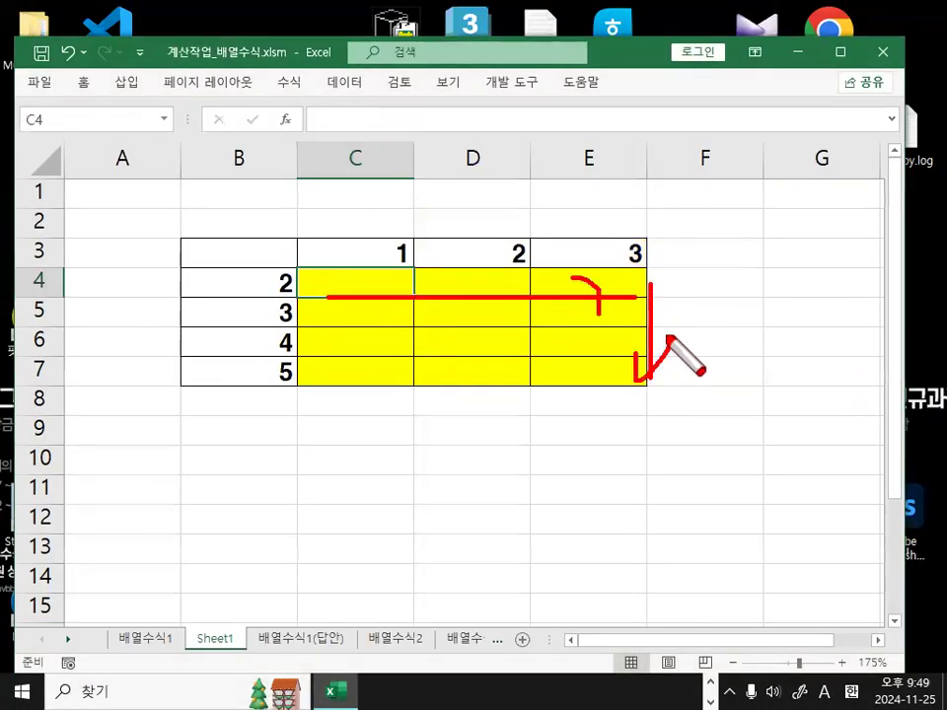
left_click_drag(302, 284, 301, 281)
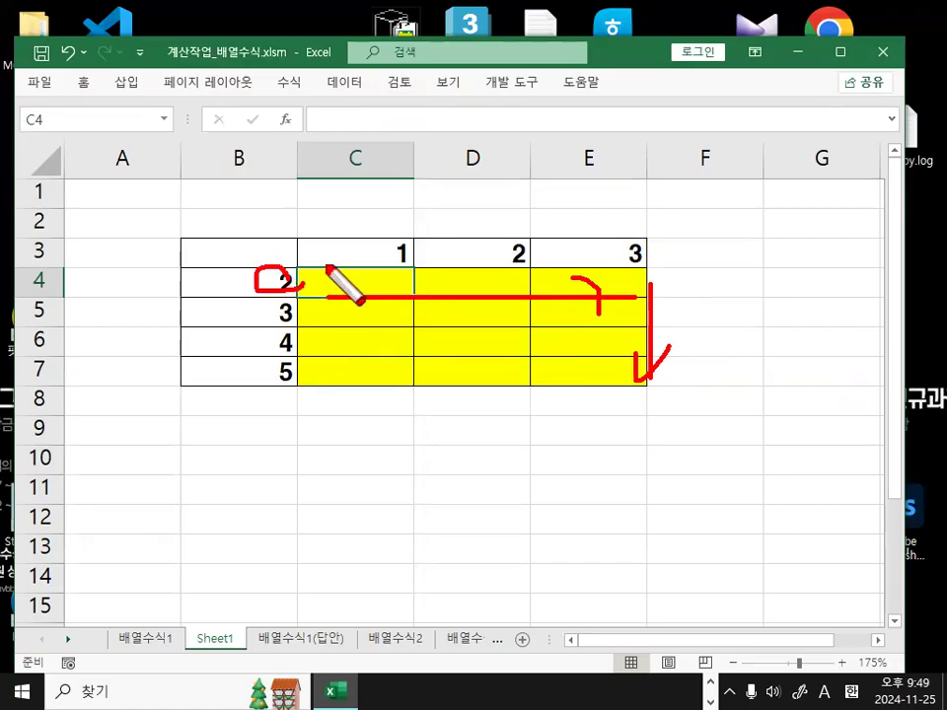
left_click_drag(386, 246, 419, 262)
key("Escape")
key("ctrl+2")
mouse_move(245, 286)
left_mouse_down()
mouse_move(245, 374)
mouse_move(253, 360)
mouse_move(282, 385)
mouse_move(275, 270)
mouse_move(316, 375)
left_mouse_up()
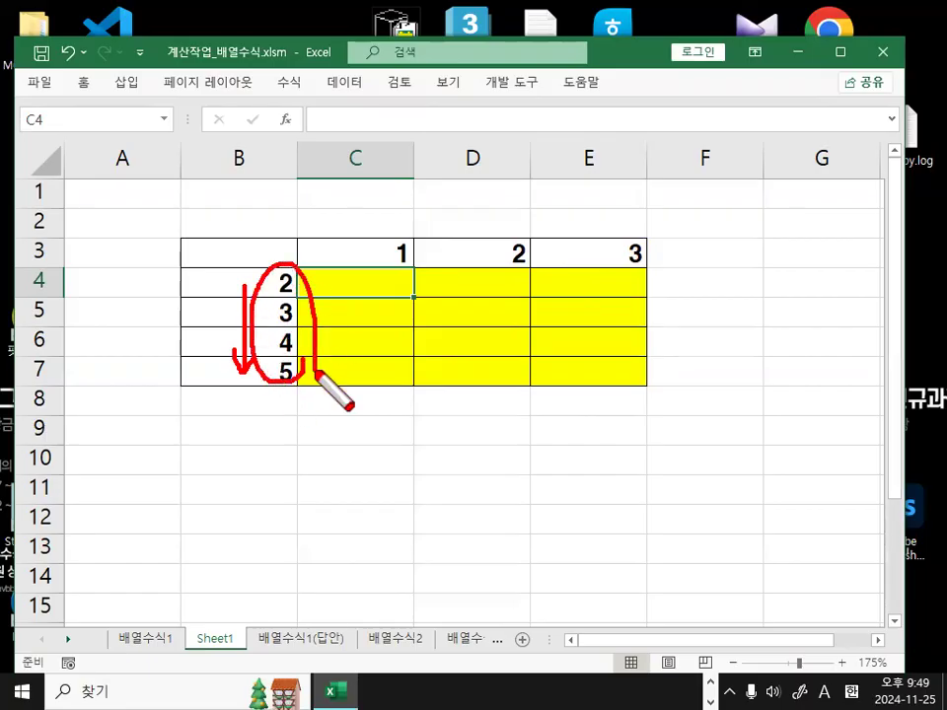
left_click_drag(377, 266, 504, 266)
left_click_drag(565, 268, 597, 267)
mouse_move(388, 226)
left_mouse_down()
mouse_move(469, 221)
mouse_move(450, 244)
left_mouse_up()
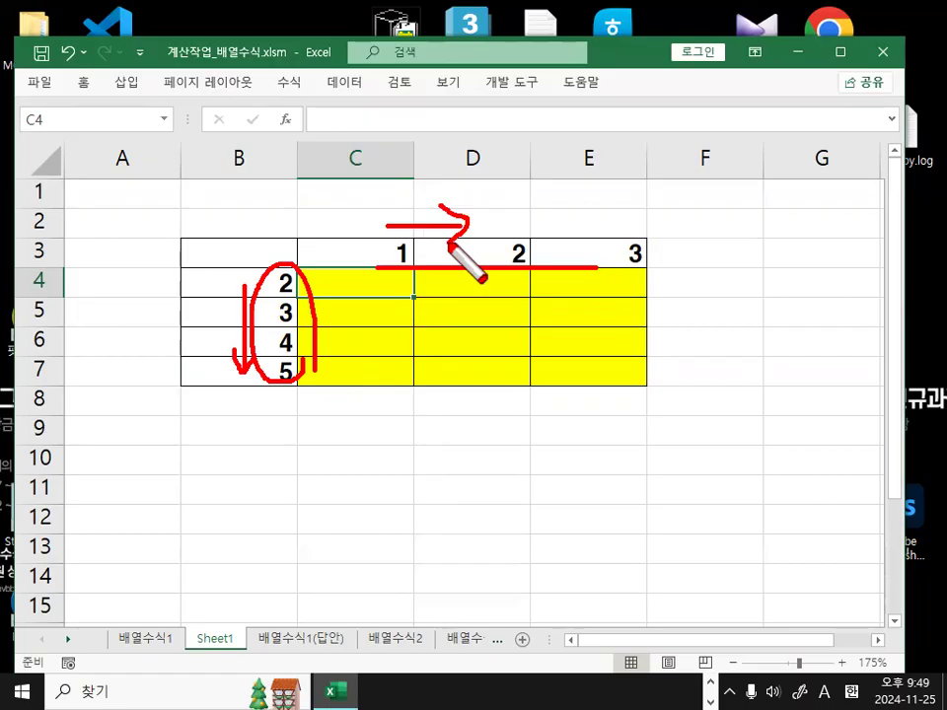
key("Escape")
left_click(281, 281)
mouse_move(259, 303)
left_mouse_down()
mouse_move(314, 288)
mouse_move(225, 306)
left_mouse_up()
mouse_move(300, 194)
left_mouse_down()
mouse_move(423, 203)
mouse_move(442, 191)
left_mouse_up()
mouse_move(386, 163)
left_mouse_down()
mouse_move(434, 187)
mouse_move(414, 229)
left_mouse_up()
key("Escape")
left_click_drag(501, 224, 882, 222)
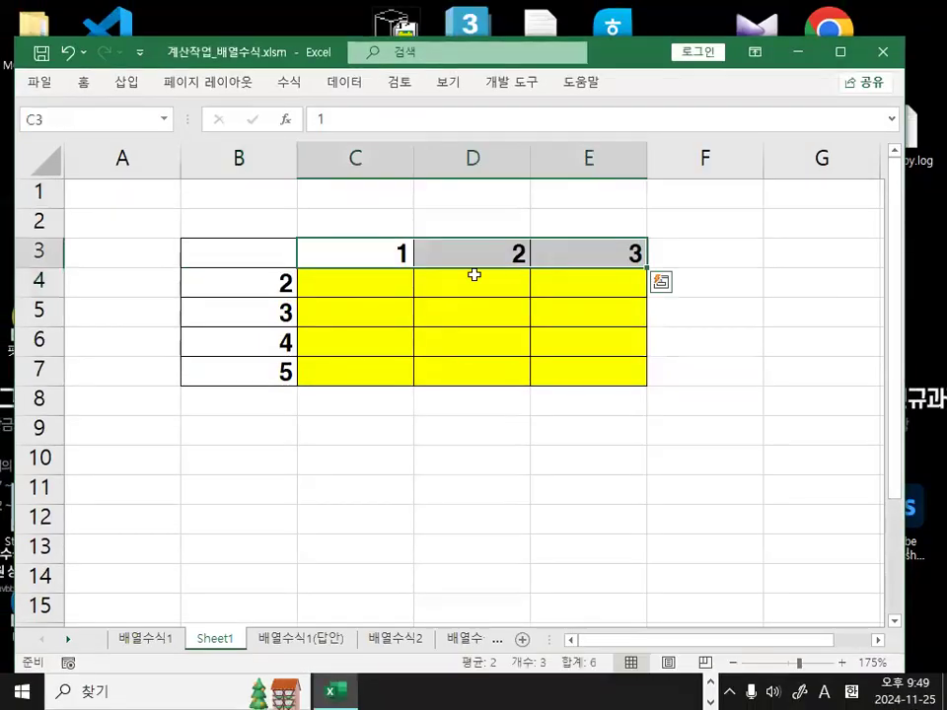
key("ctrl+1")
left_click_drag(402, 262, 388, 399)
left_click_drag(373, 345, 410, 335)
key("Escape")
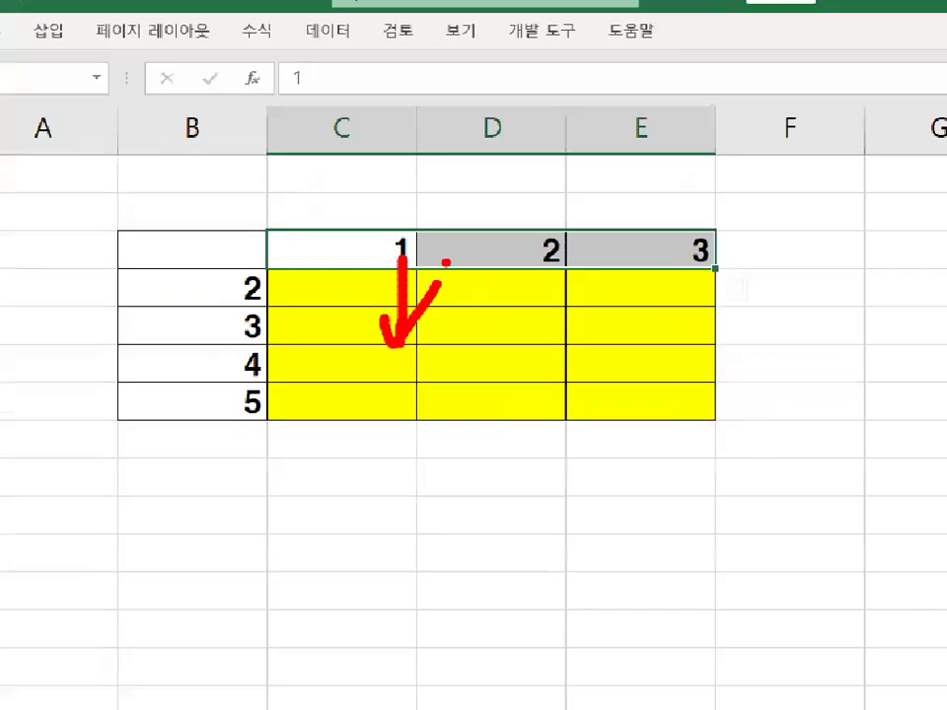
left_click(380, 285)
Enter =$B4*C$3 in C4 using F4 to set the mixed references.
type("=")
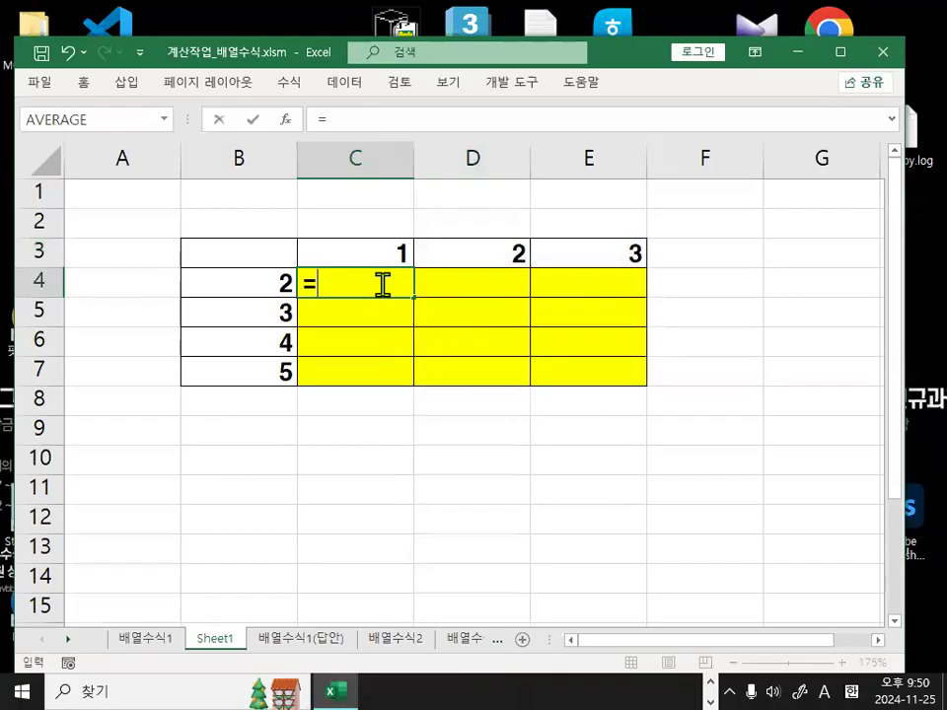
left_click(257, 287)
key("F4")
key("F4")
key("F4")
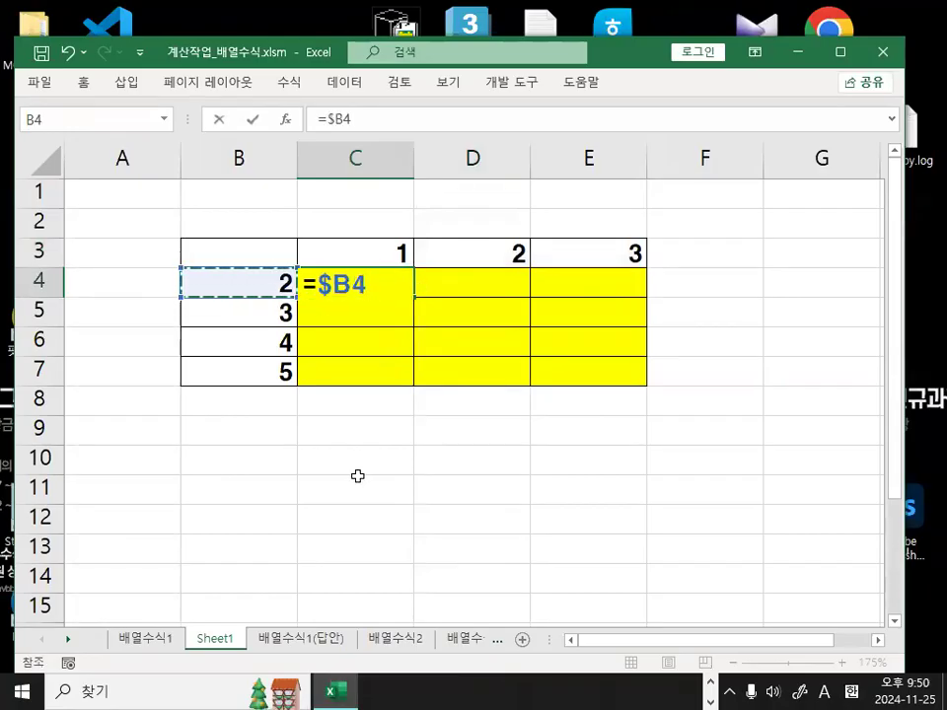
type("*")
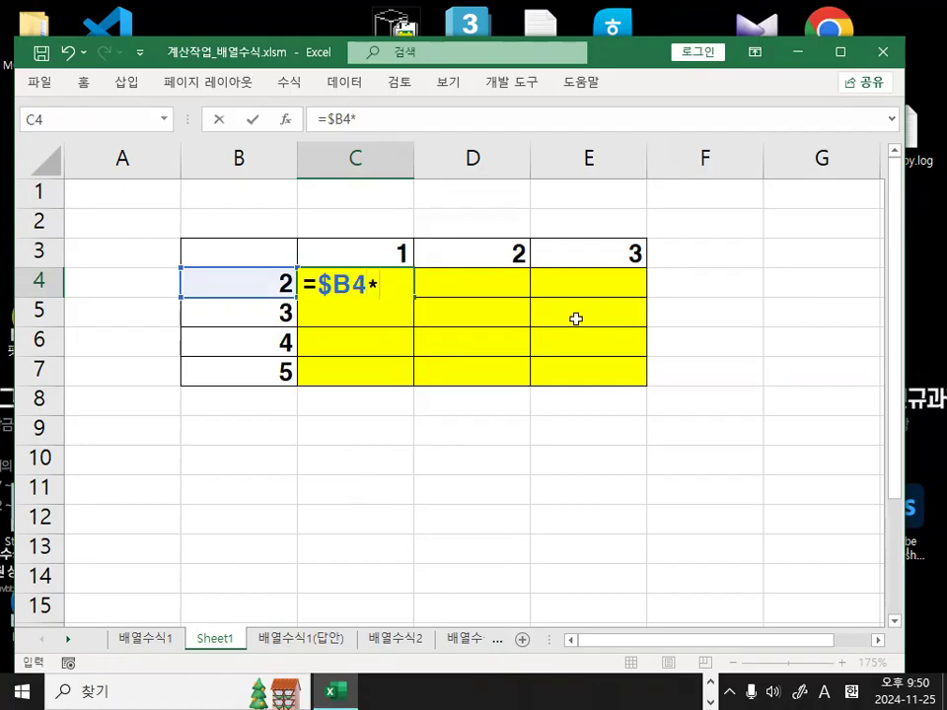
left_click(400, 251)
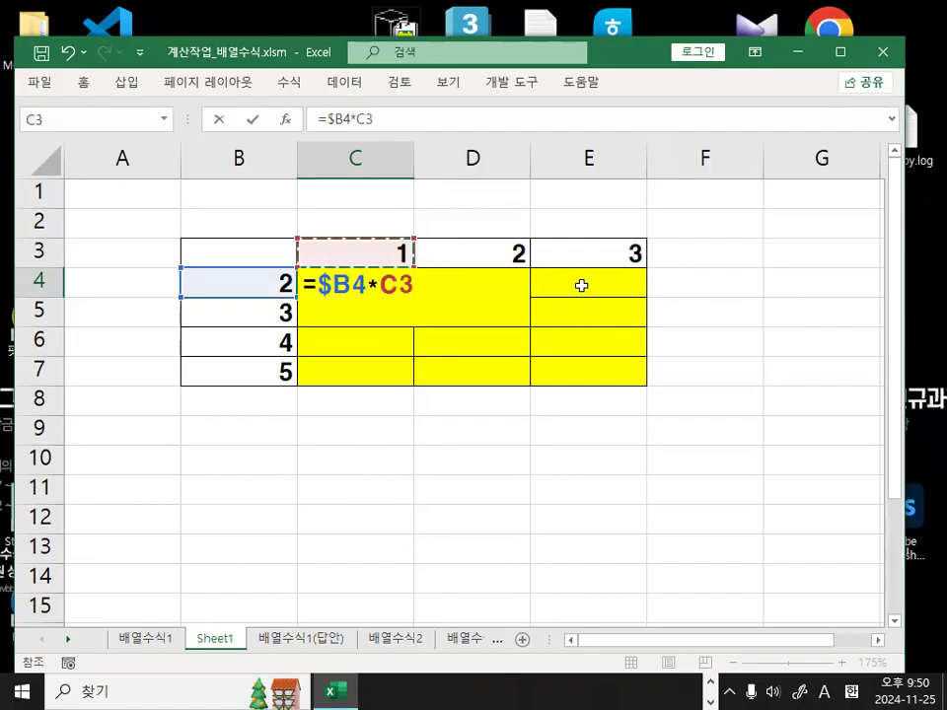
key("F4")
key("F4")
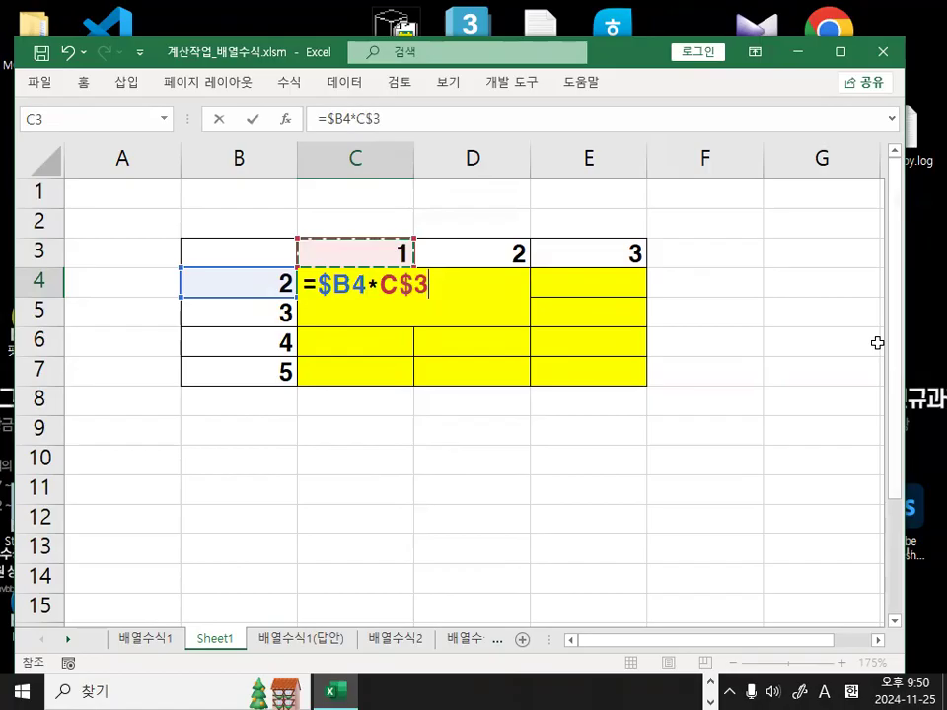
key("Return")
Copy the C4 formula across the whole C4:E7 grid and check its references.
left_click(375, 281)
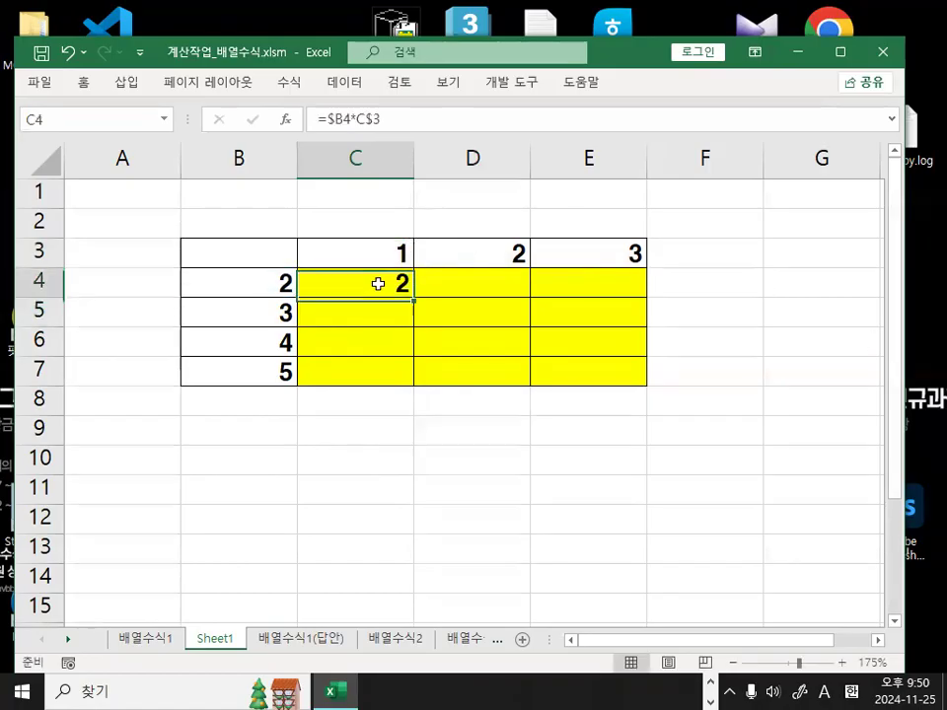
left_click_drag(413, 297, 697, 368)
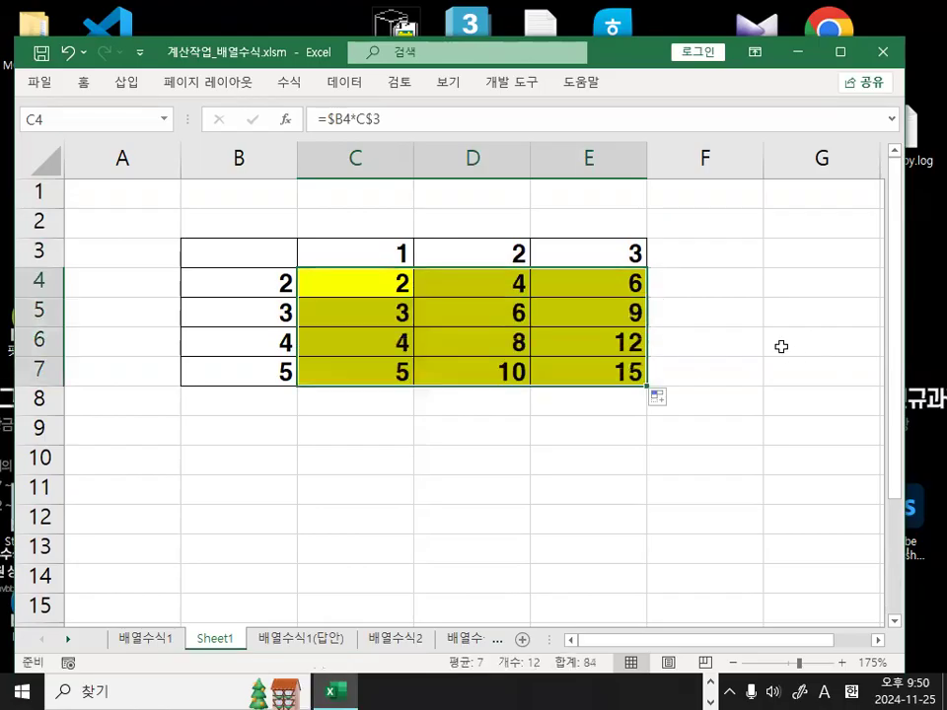
double_click(369, 281)
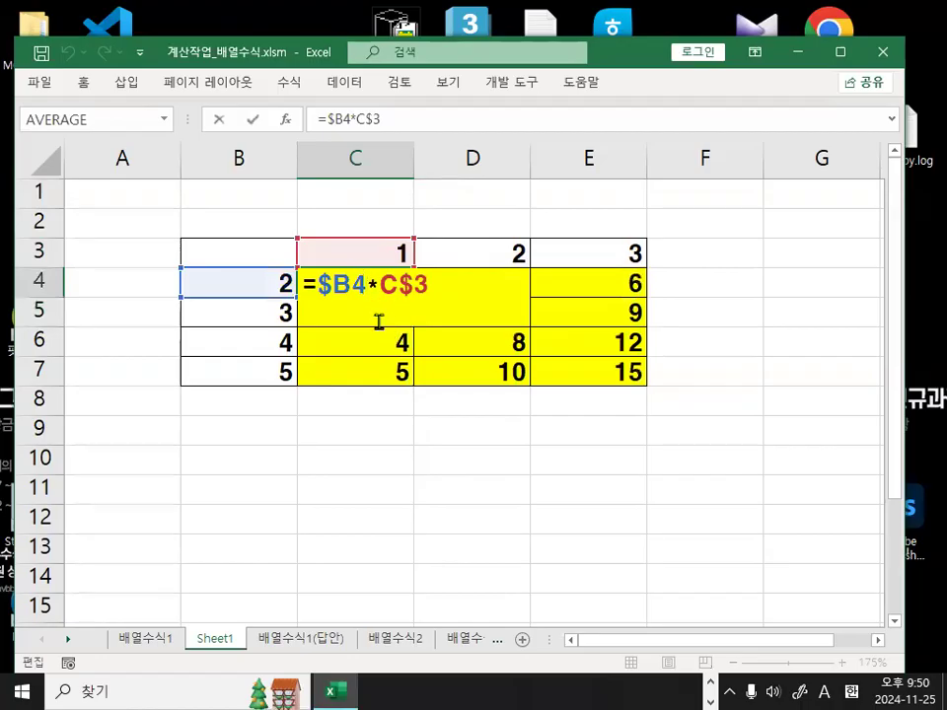
key("Escape")
Compare with the 배열수식1 sheet, then verify the copied formula in D7 on Sheet1.
left_click(143, 638)
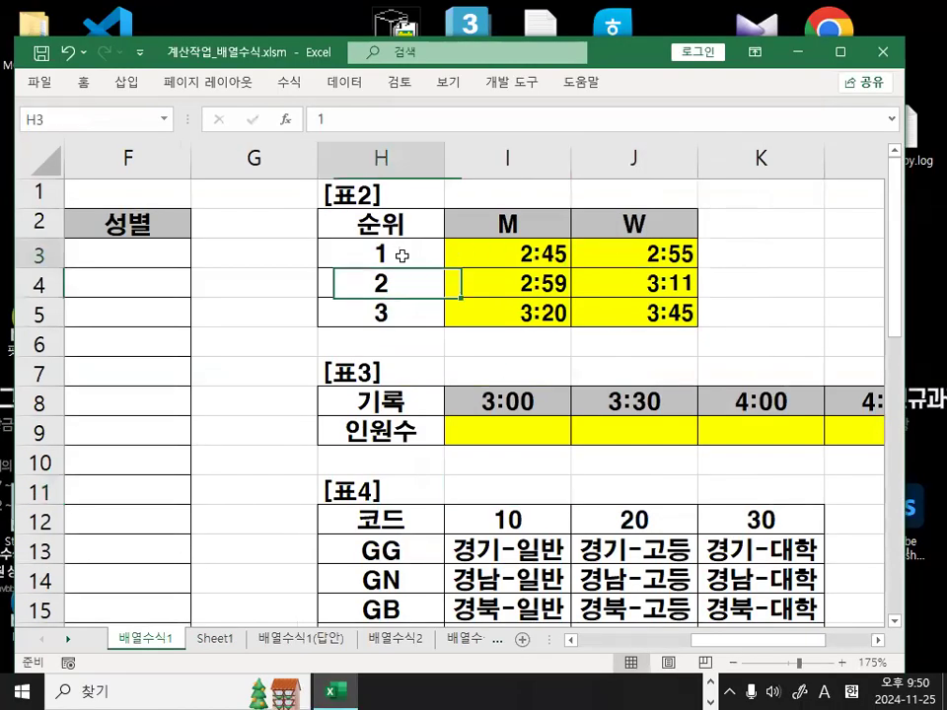
key("ctrl+1")
left_click(402, 256)
left_click_drag(622, 206, 632, 210)
mouse_move(346, 286)
left_mouse_down()
mouse_move(420, 263)
mouse_move(396, 271)
left_mouse_up()
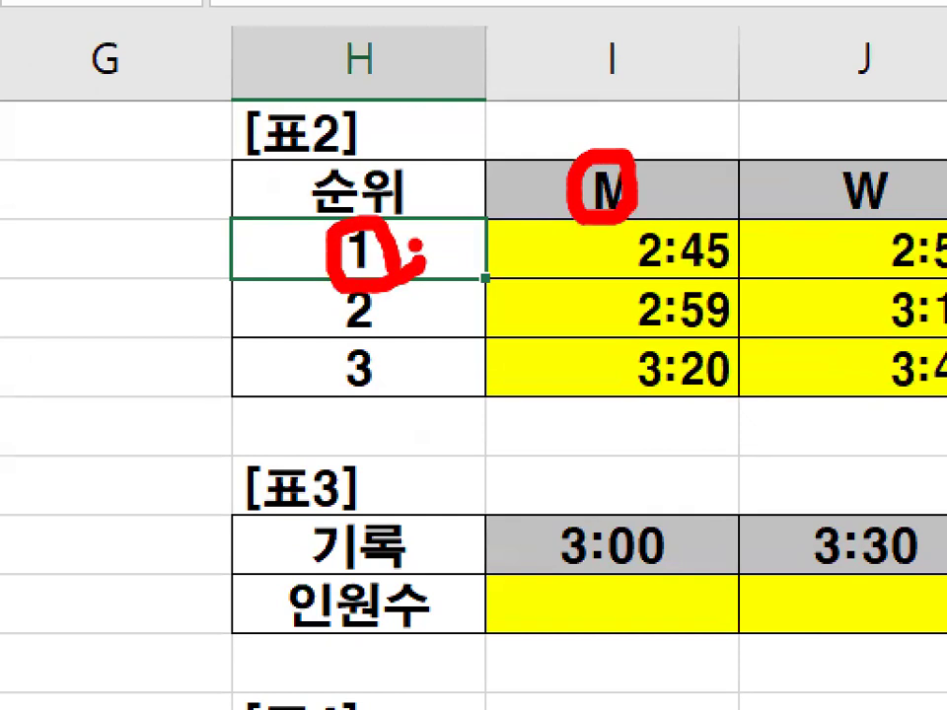
key("Escape")
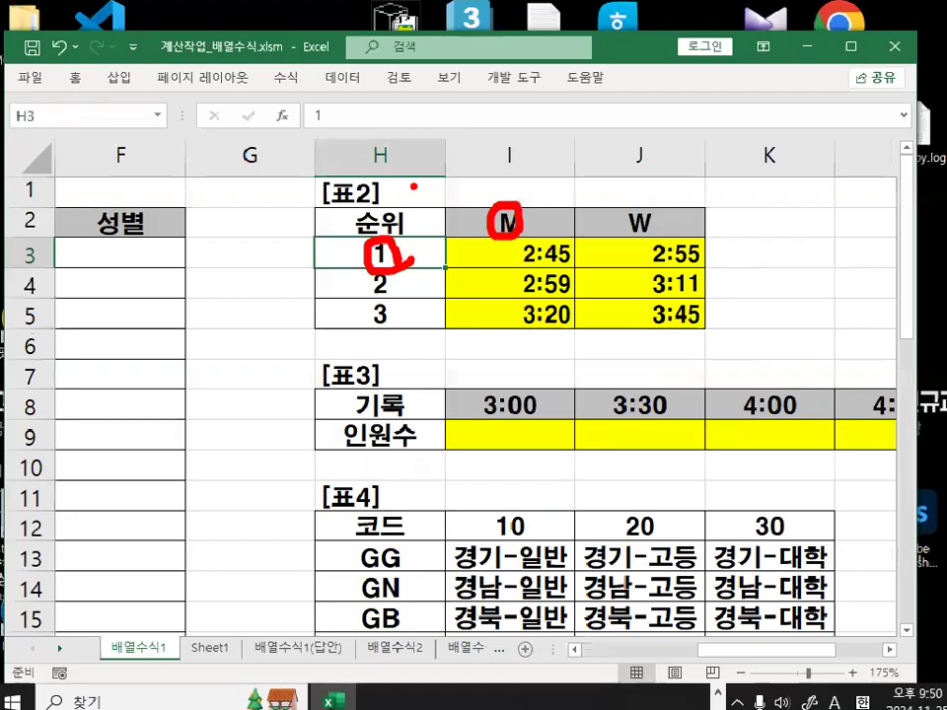
left_click(213, 640)
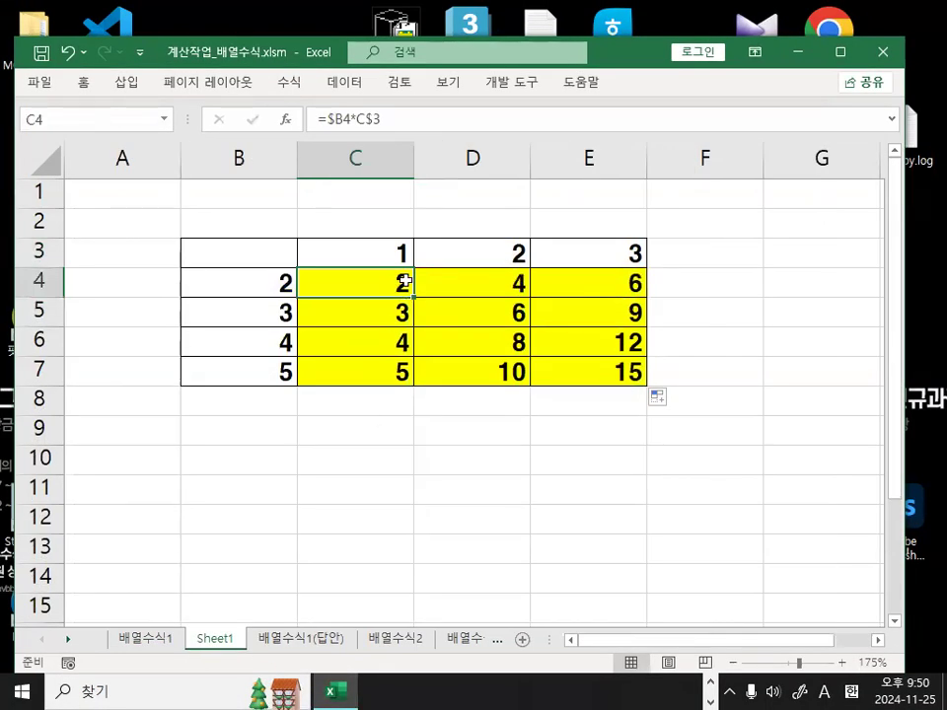
key("ctrl+1")
mouse_move(691, 330)
left_mouse_down()
mouse_move(205, 321)
mouse_move(656, 448)
left_mouse_up()
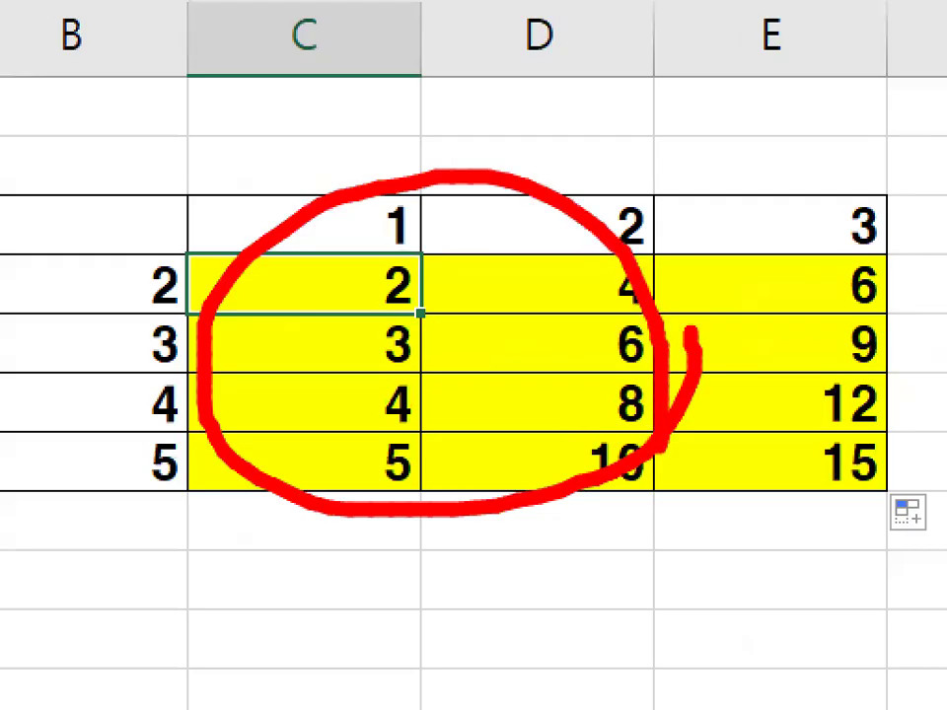
key("Escape")
left_click(490, 361)
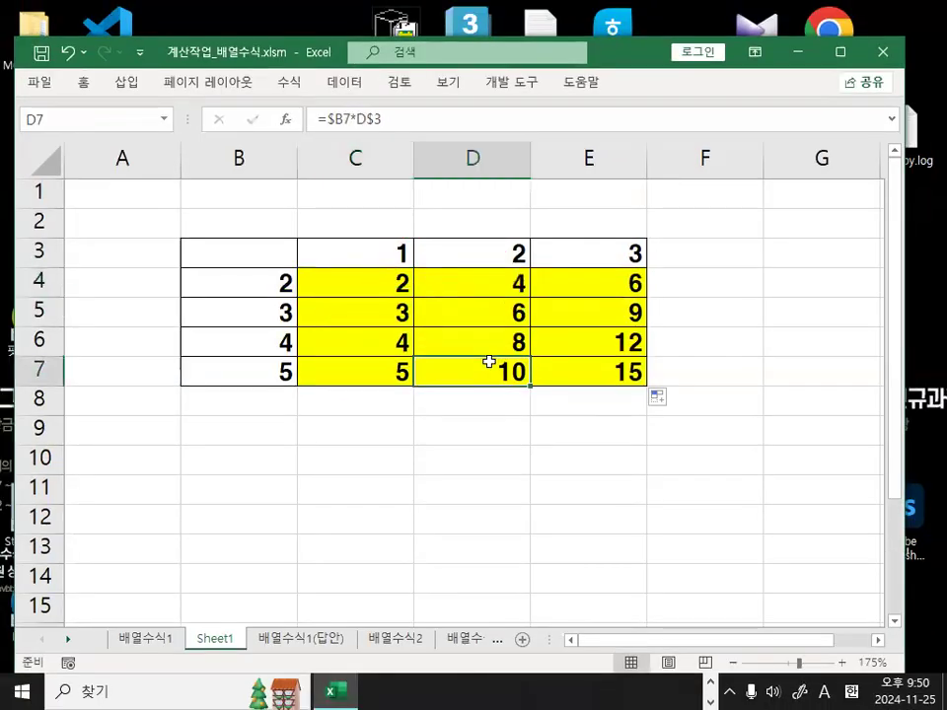